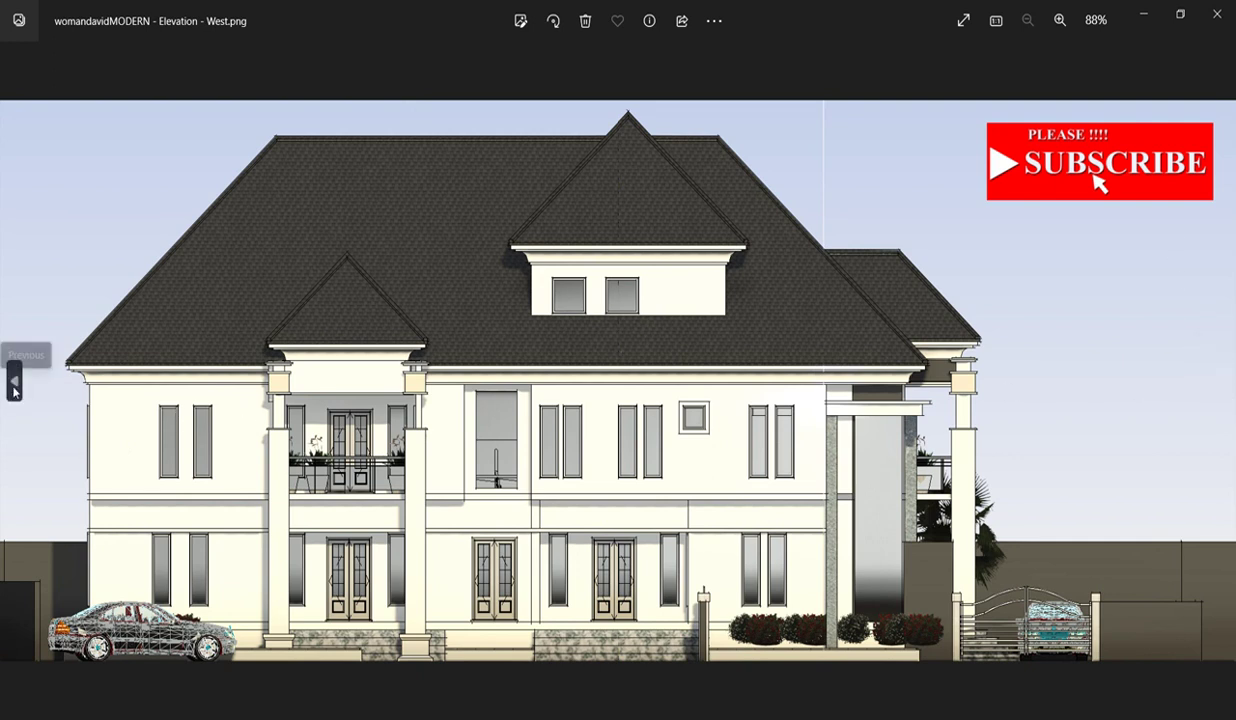
# Step: Browse back to the South elevation, on to the West elevation, then to the Sheet - A109 perspective image
pyautogui.click(11, 380)
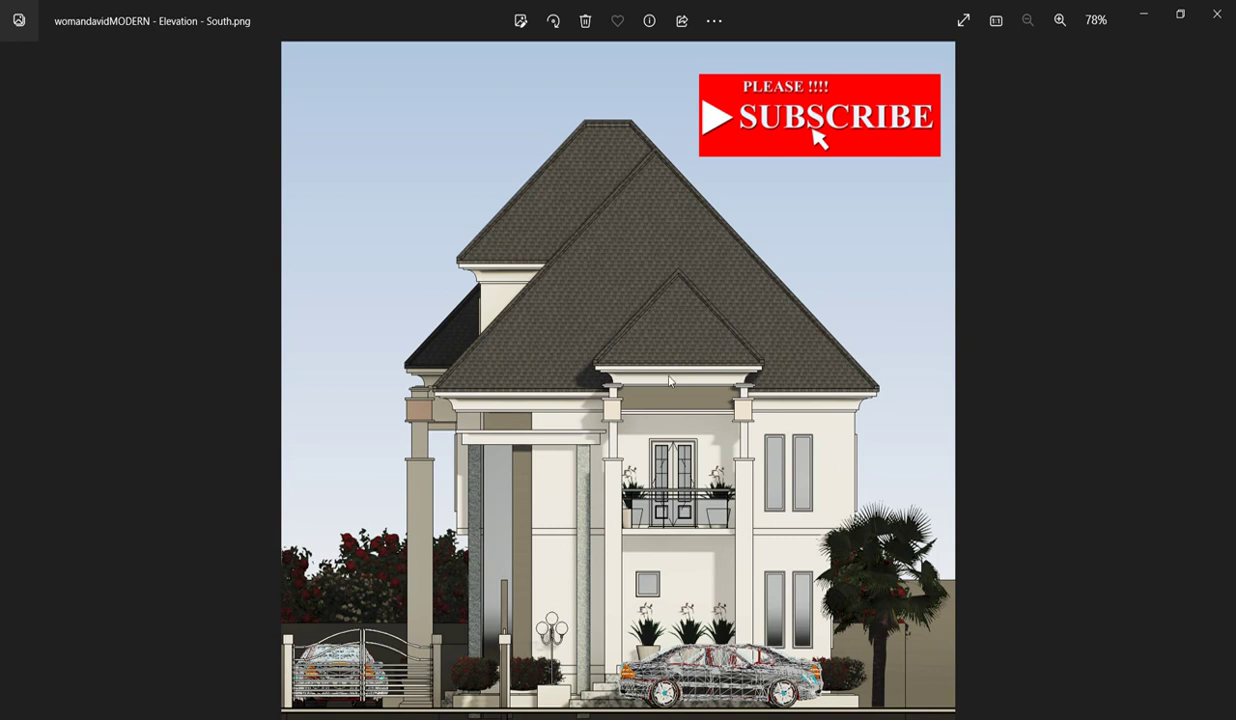
pyautogui.moveTo(1221, 381)
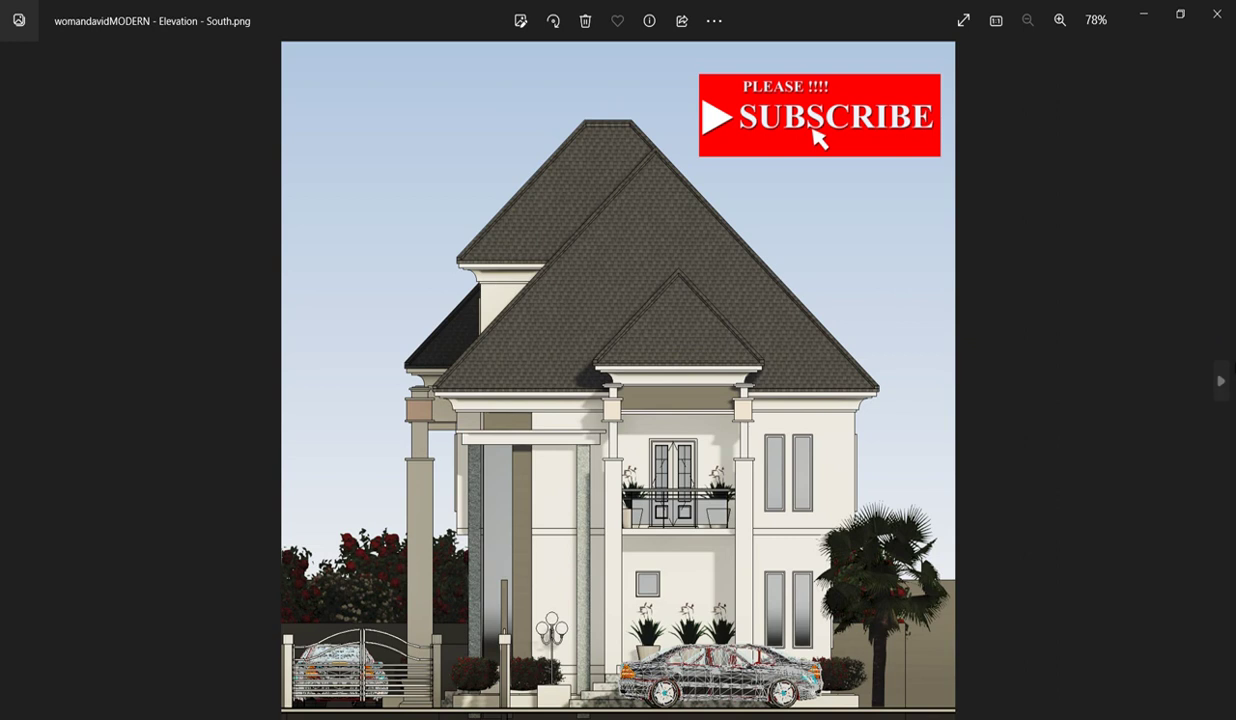
pyautogui.click(1223, 386)
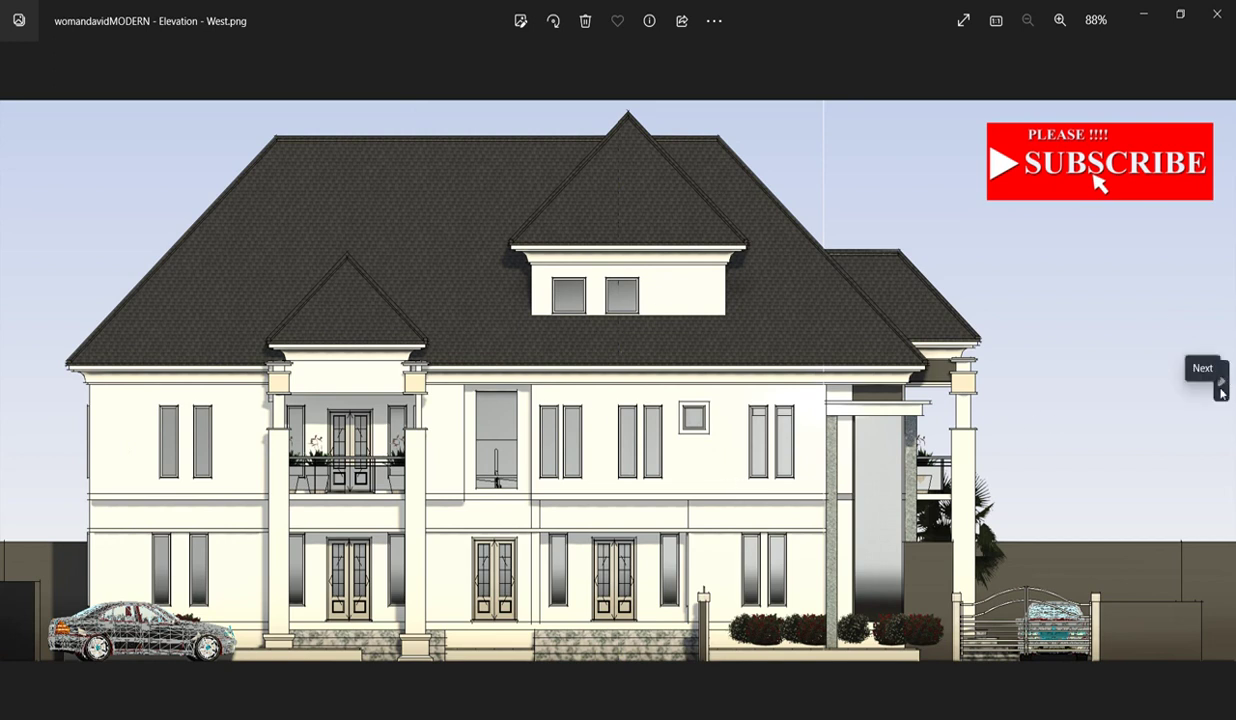
pyautogui.click(1221, 382)
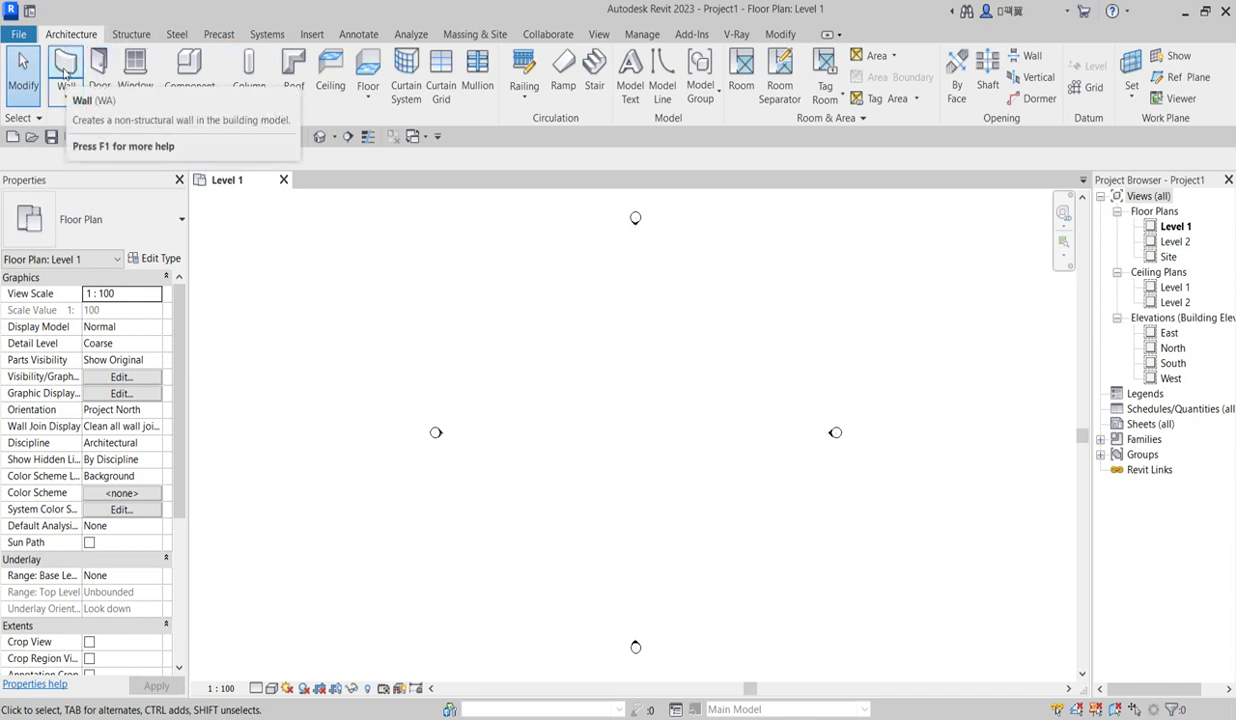
# Step: Start placing walls with the unconnected height set to 3000
pyautogui.click(65, 72)
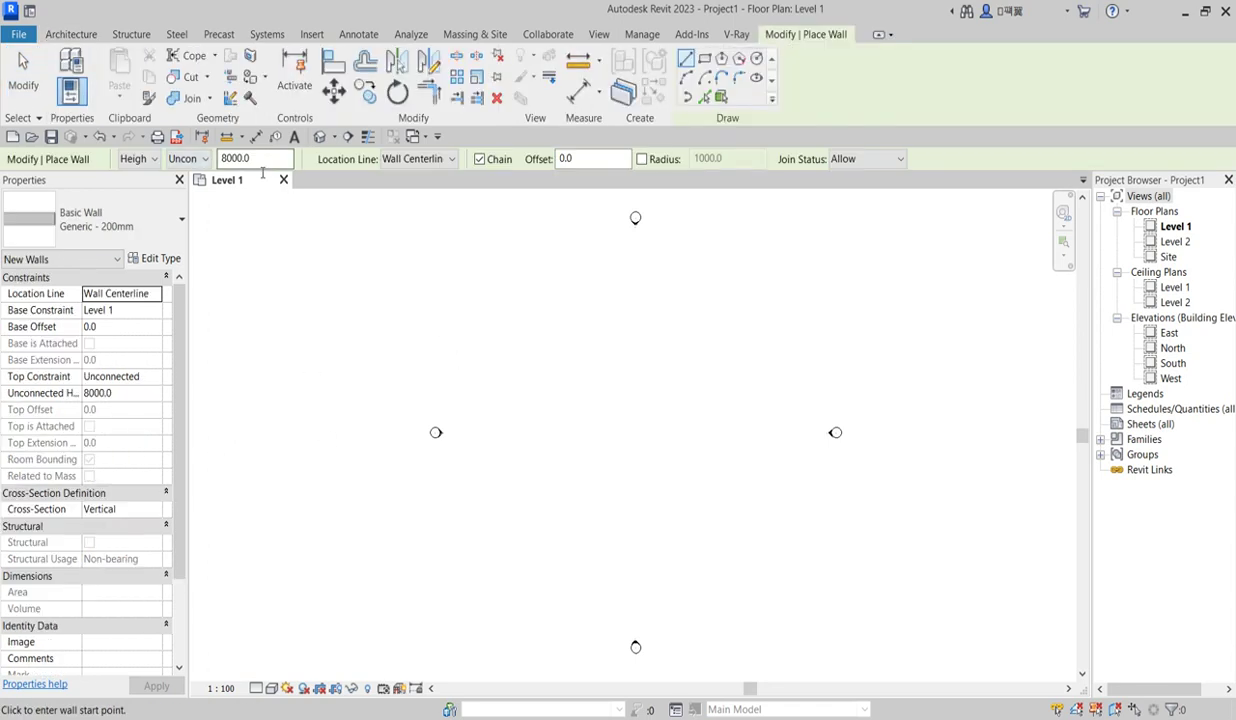
pyautogui.moveTo(271, 163); pyautogui.dragTo(214, 162)
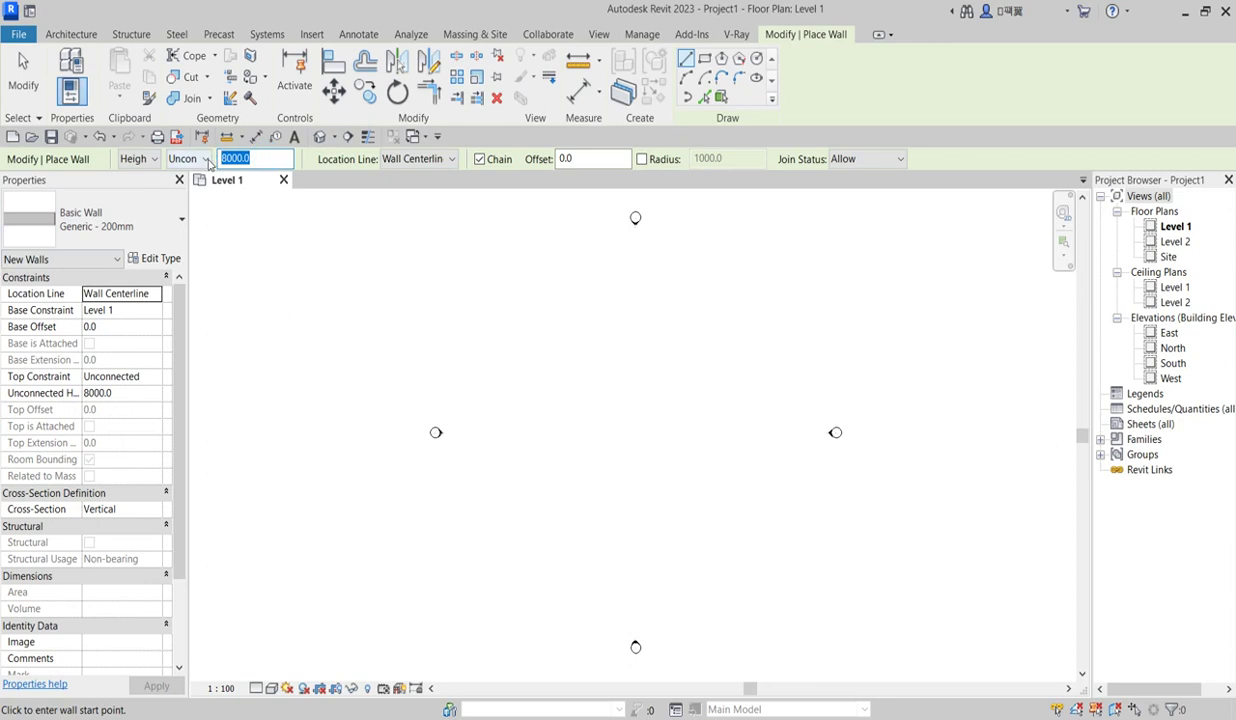
pyautogui.write('3')
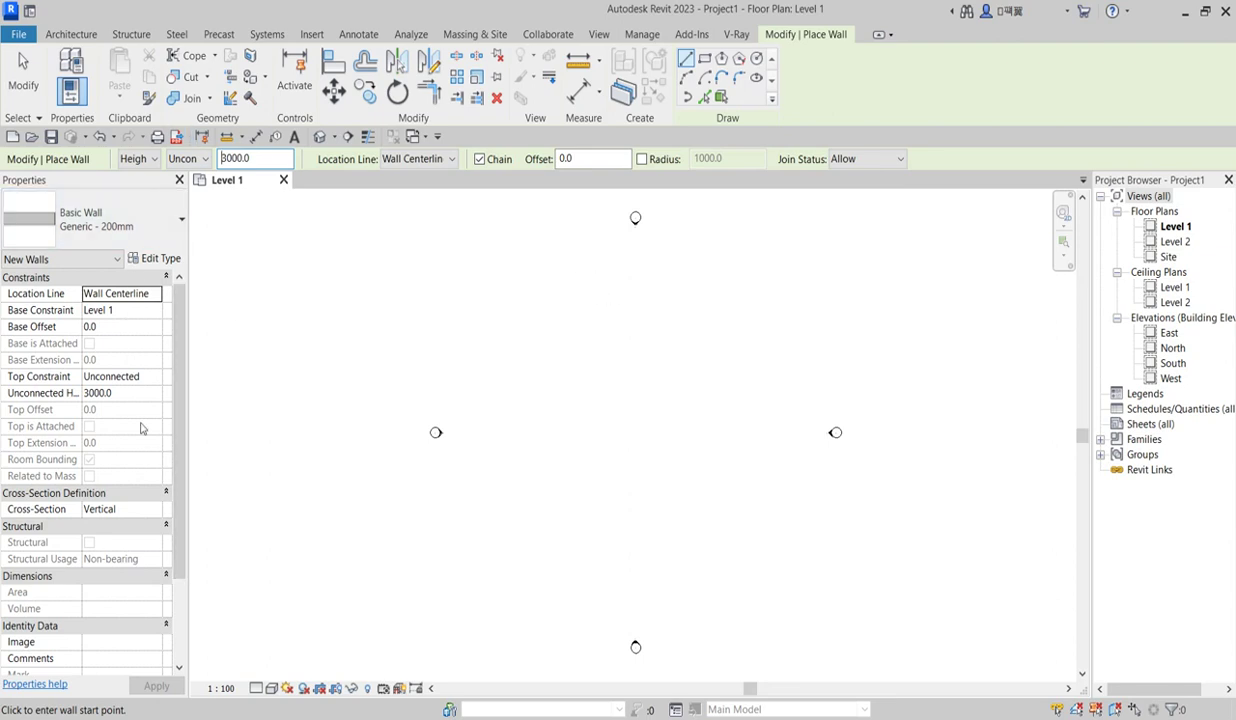
# Step: Set the Generic wall type's structure layer thickness to 225 mm
pyautogui.click(158, 258)
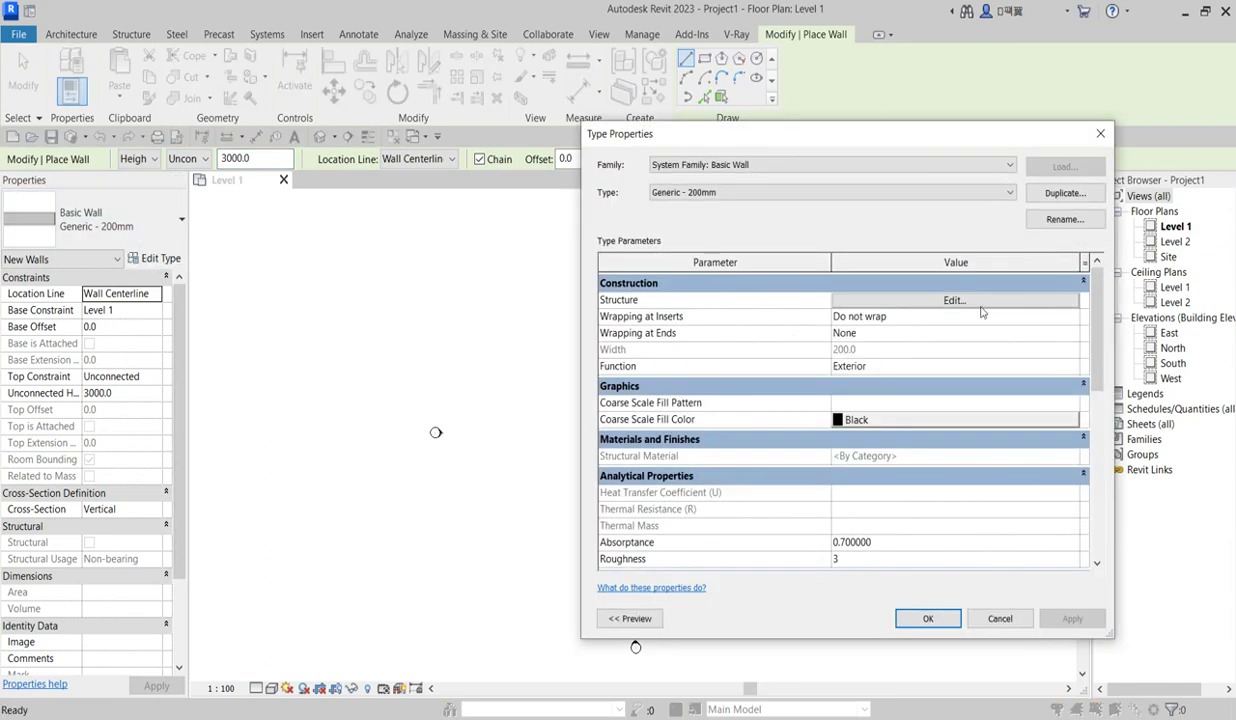
pyautogui.click(944, 302)
pyautogui.click(840, 318)
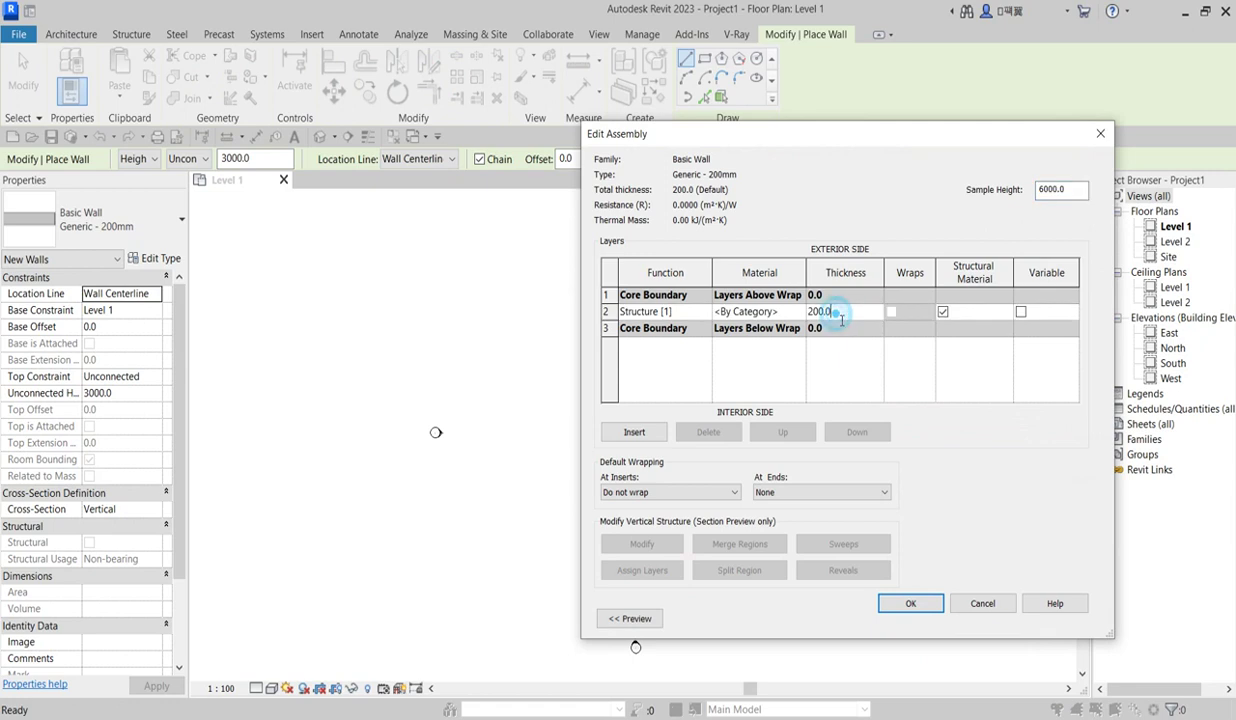
pyautogui.moveTo(843, 320); pyautogui.dragTo(808, 312)
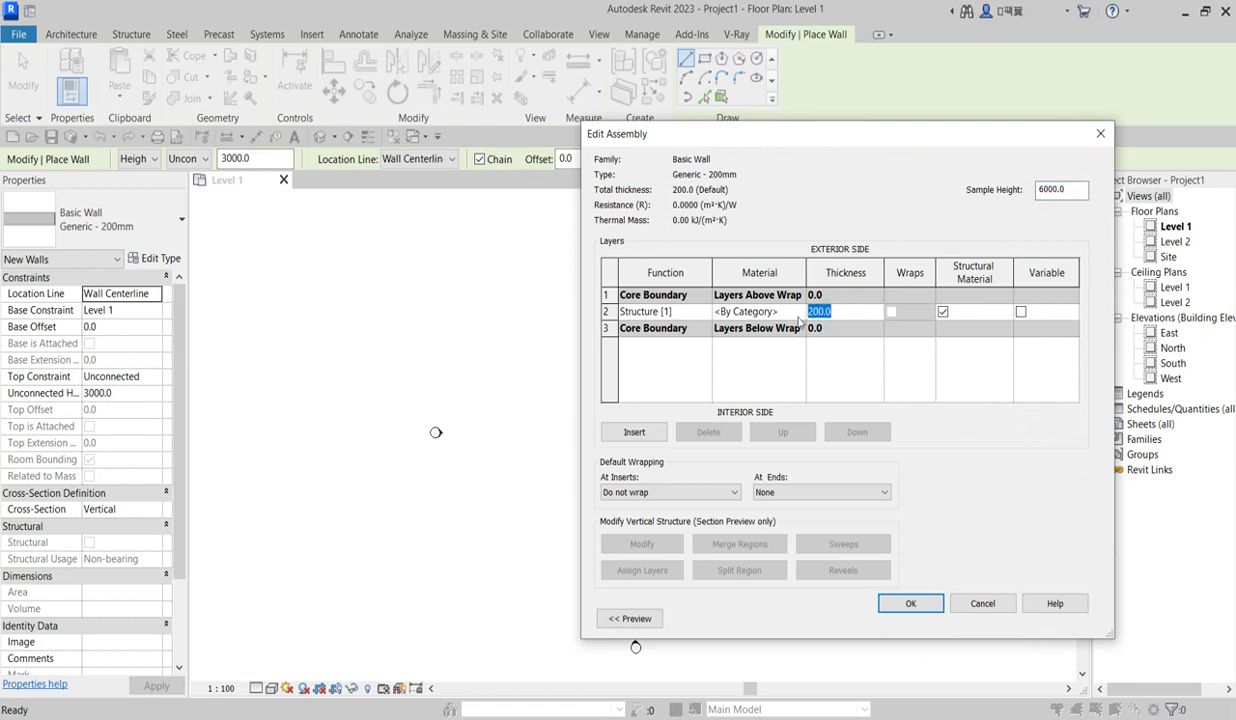
pyautogui.write('225')
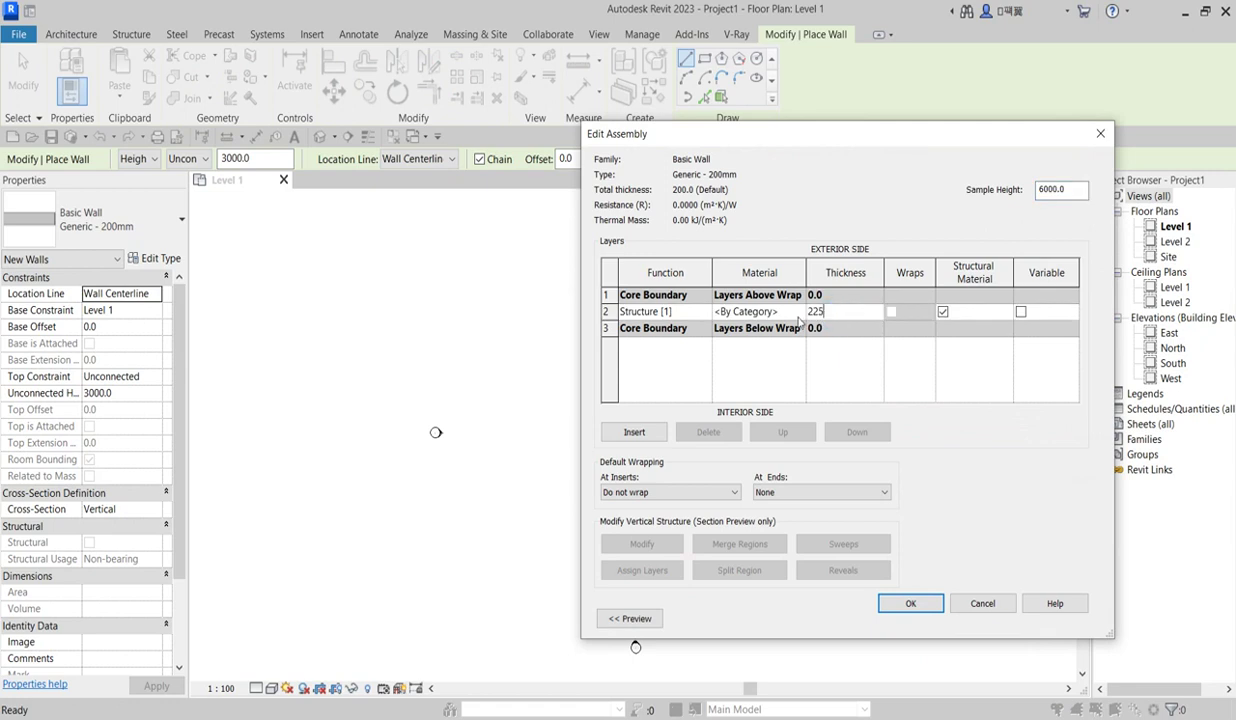
pyautogui.click(926, 603)
pyautogui.click(928, 616)
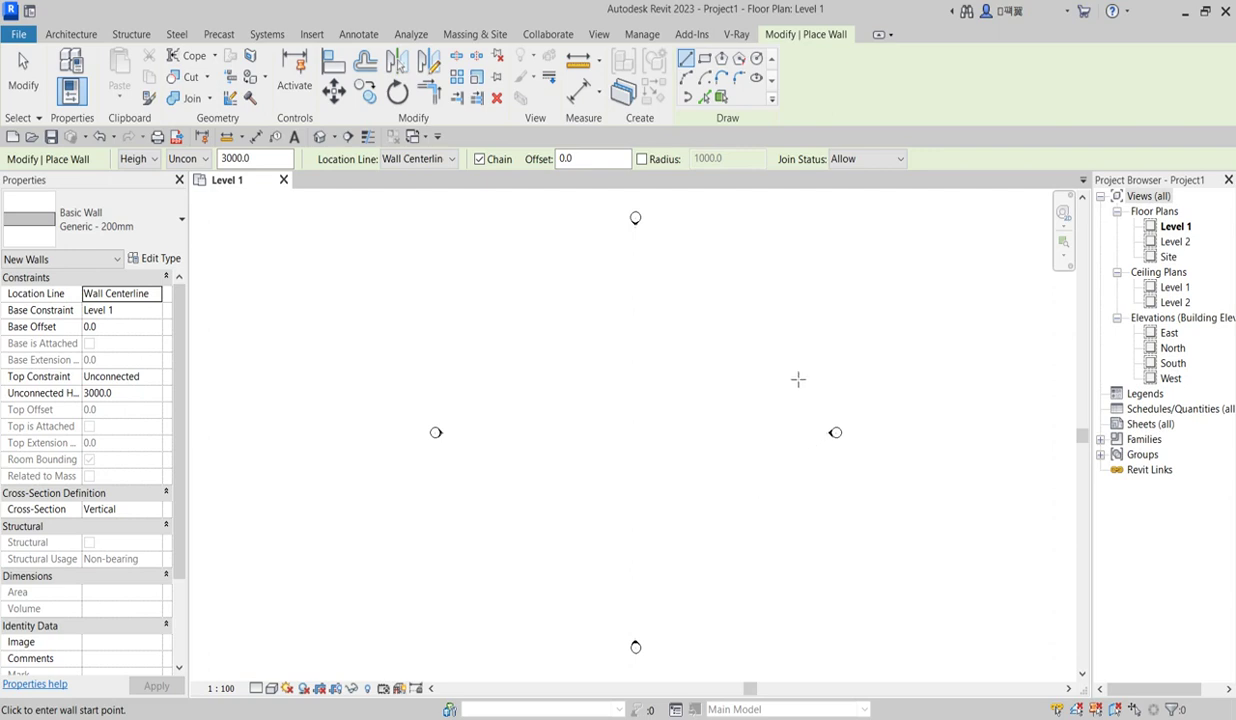
# Step: Draw a 12000 mm horizontal wall in the Level 1 plan and exit wall placement
pyautogui.click(771, 503)
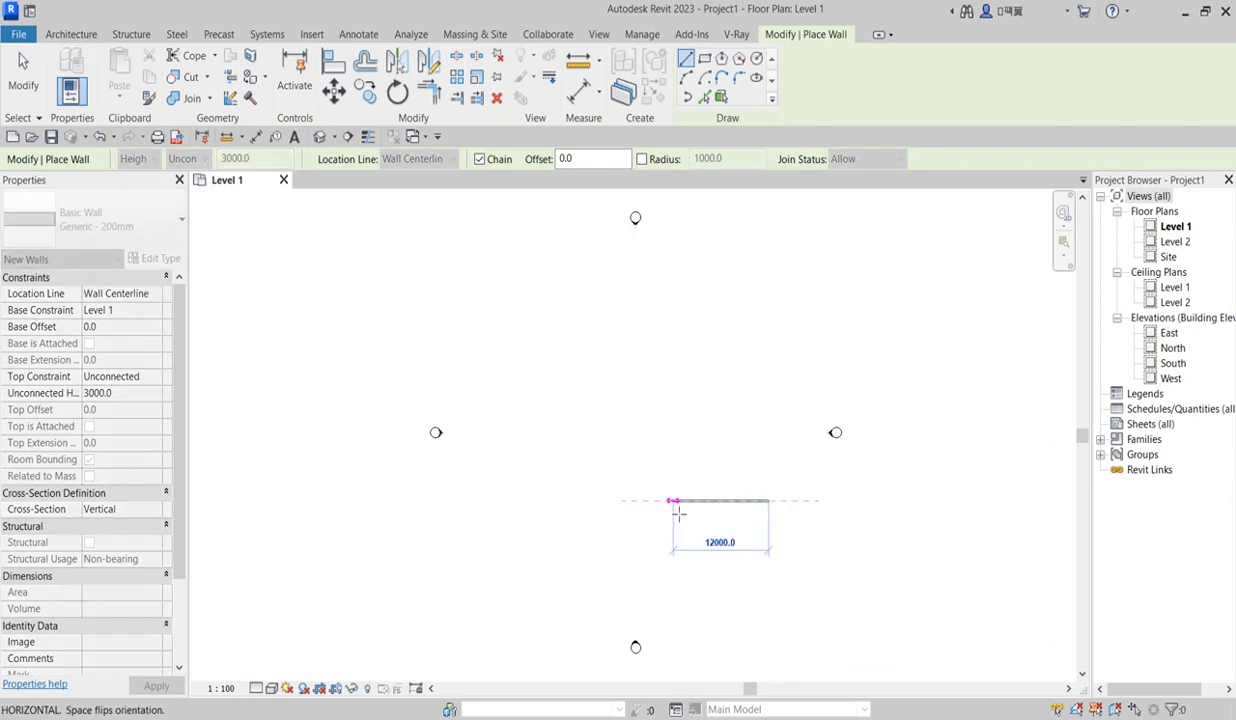
pyautogui.click(673, 501)
pyautogui.rightClick(750, 483)
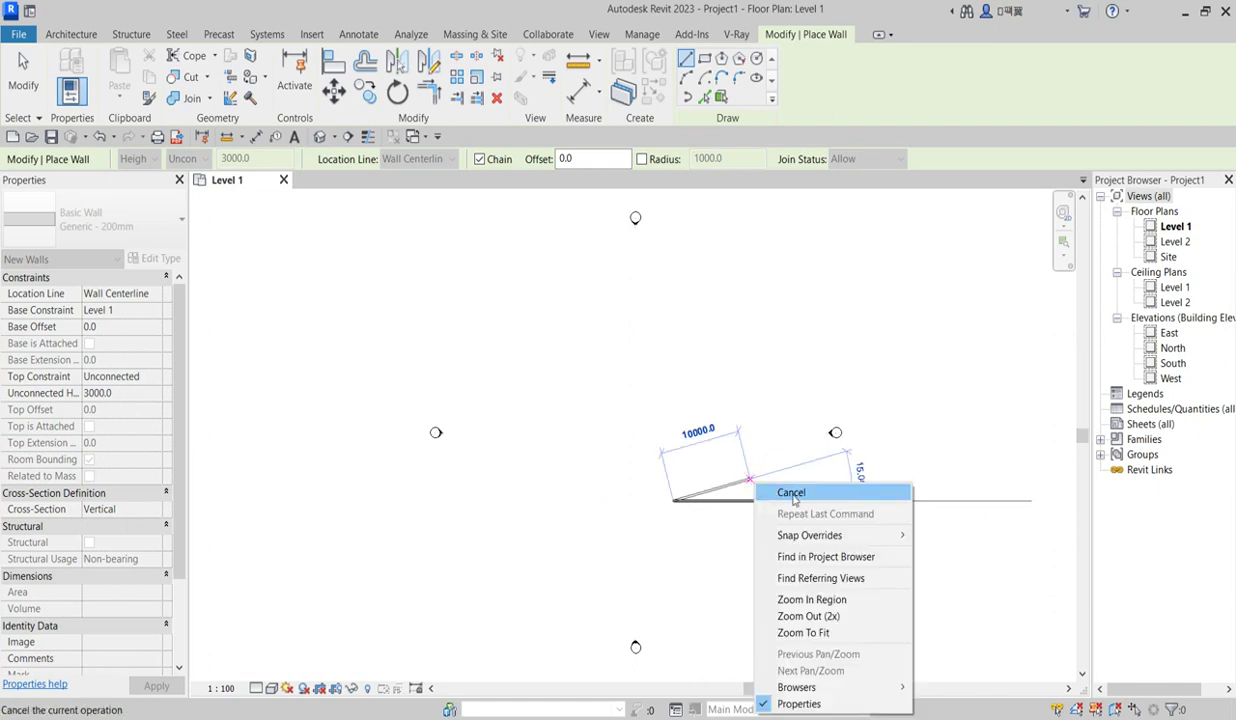
pyautogui.click(791, 493)
pyautogui.rightClick(700, 432)
pyautogui.click(748, 444)
pyautogui.scroll(3, 760, 514)
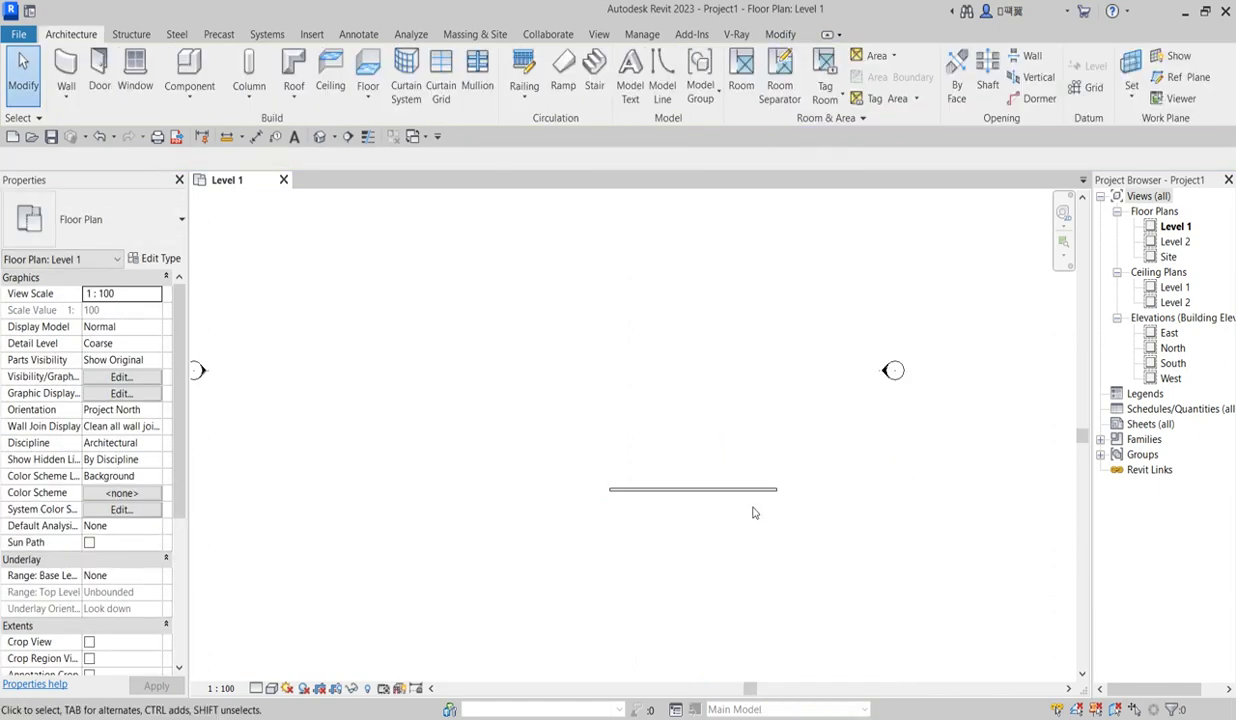
pyautogui.scroll(-2, 640, 505)
# Step: Move the new 12000 mm wall upward in the plan and reselect it
pyautogui.moveTo(590, 466); pyautogui.dragTo(742, 565)
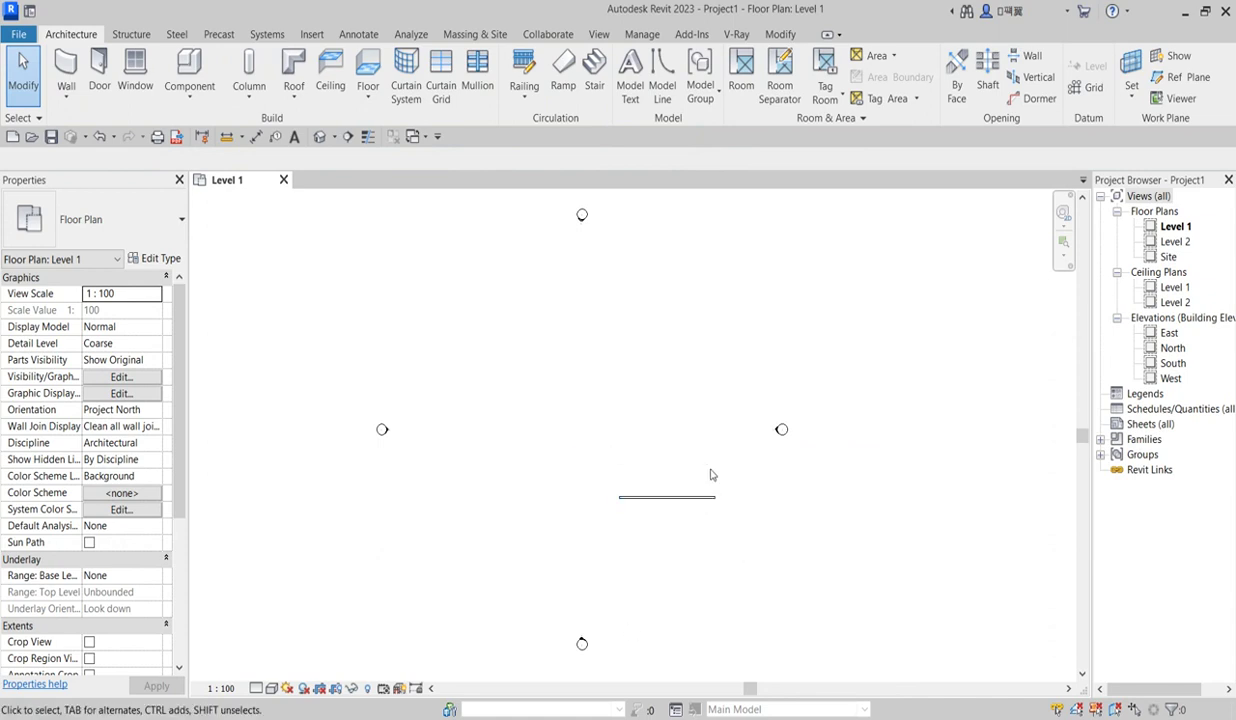
pyautogui.click(664, 497)
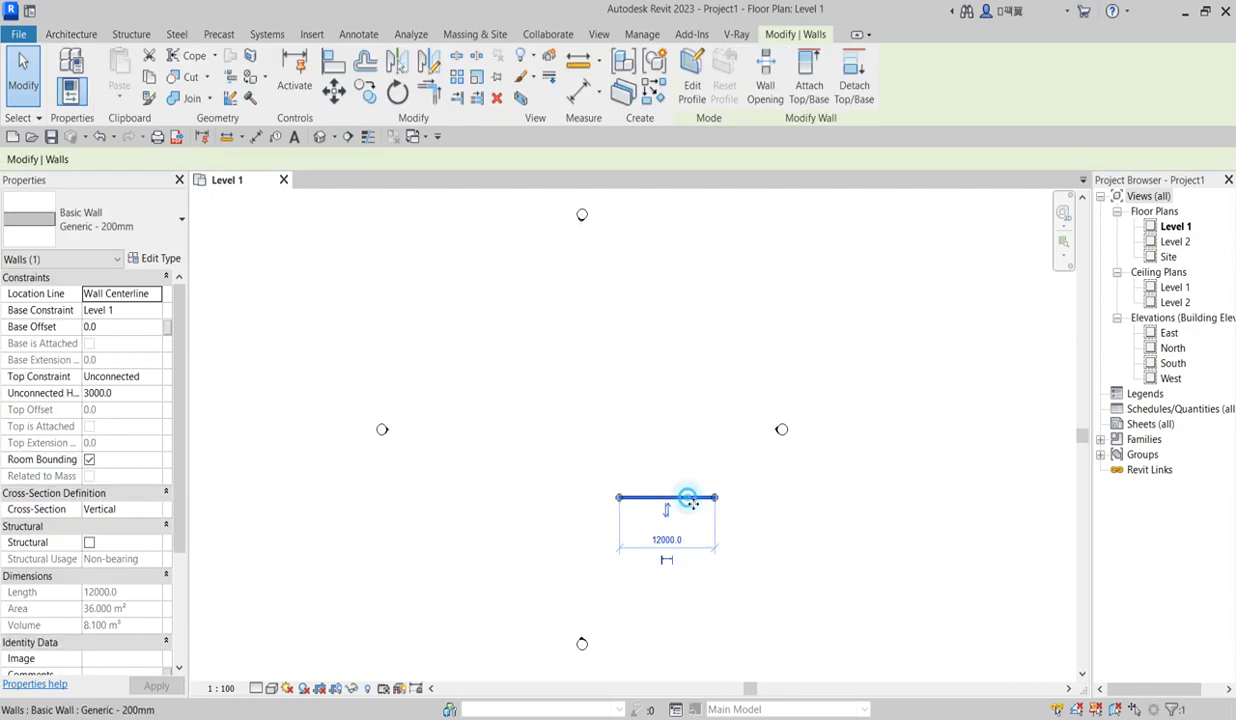
pyautogui.moveTo(692, 499); pyautogui.dragTo(709, 442)
pyautogui.scroll(2, 709, 442)
pyautogui.scroll(2, 692, 505)
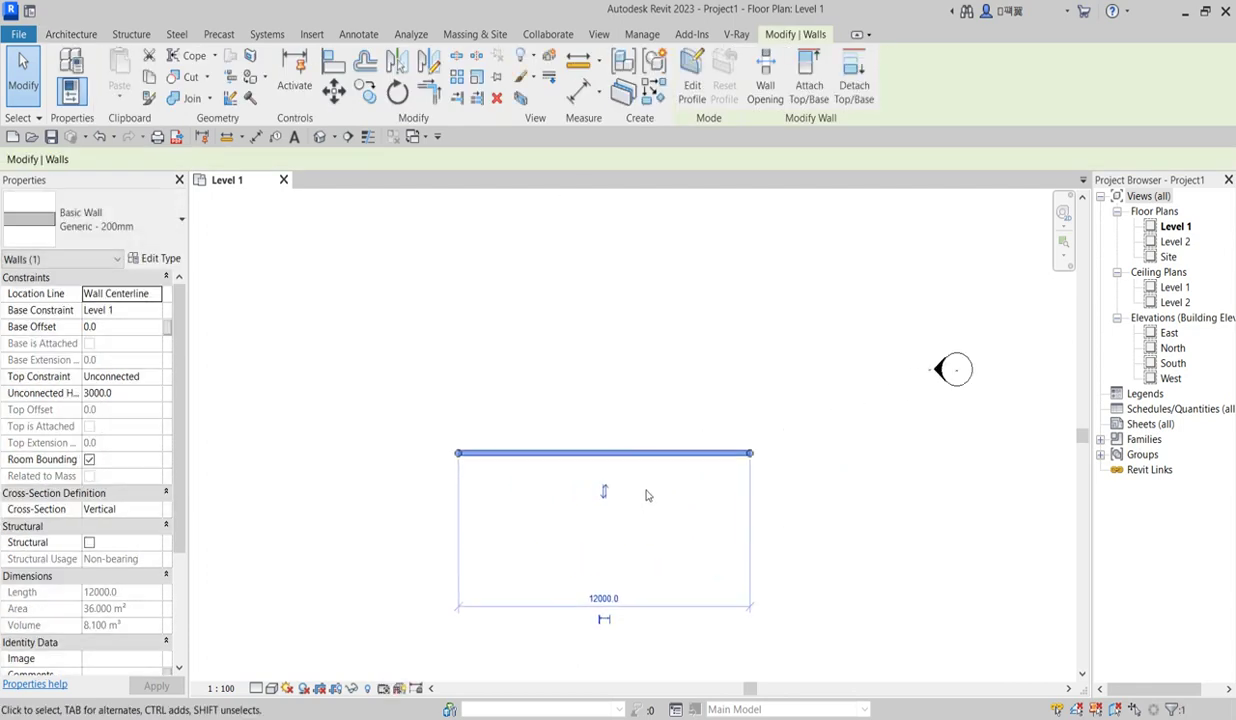
pyautogui.click(626, 368)
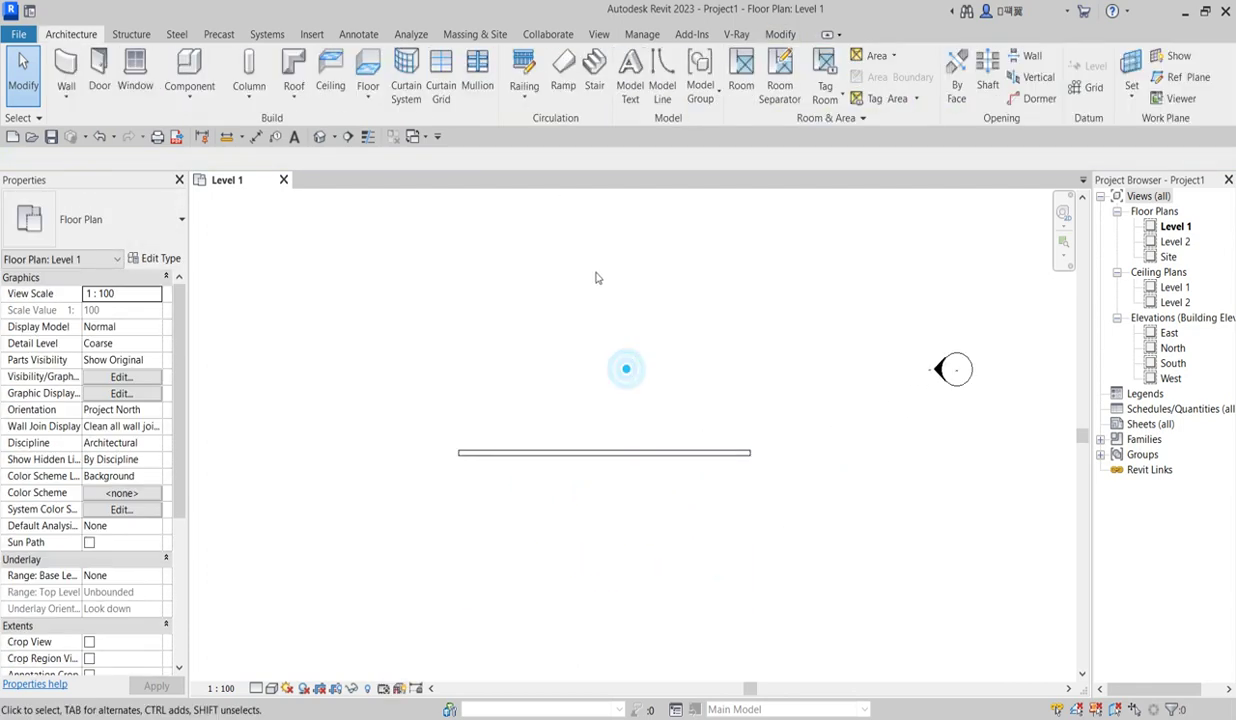
pyautogui.click(640, 455)
# Step: Chain similar walls from the 12000 mm wall's end to close a rectangular outline
pyautogui.click(654, 88)
pyautogui.click(750, 454)
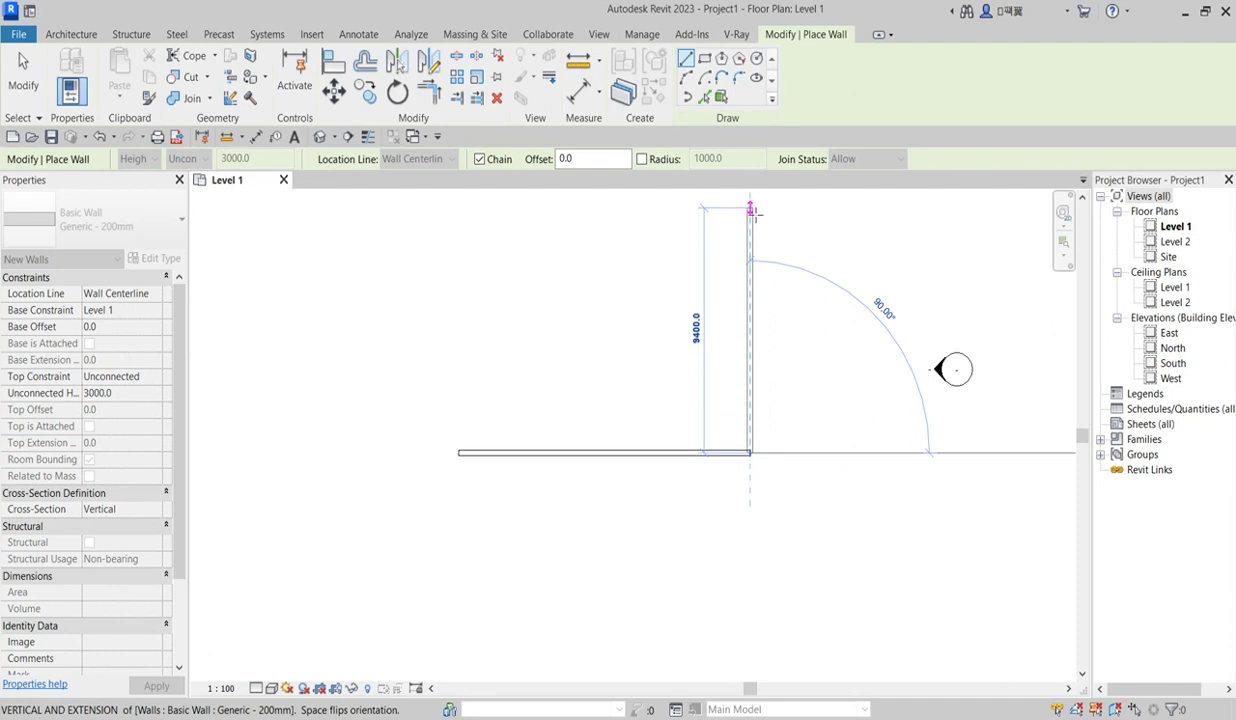
pyautogui.click(751, 211)
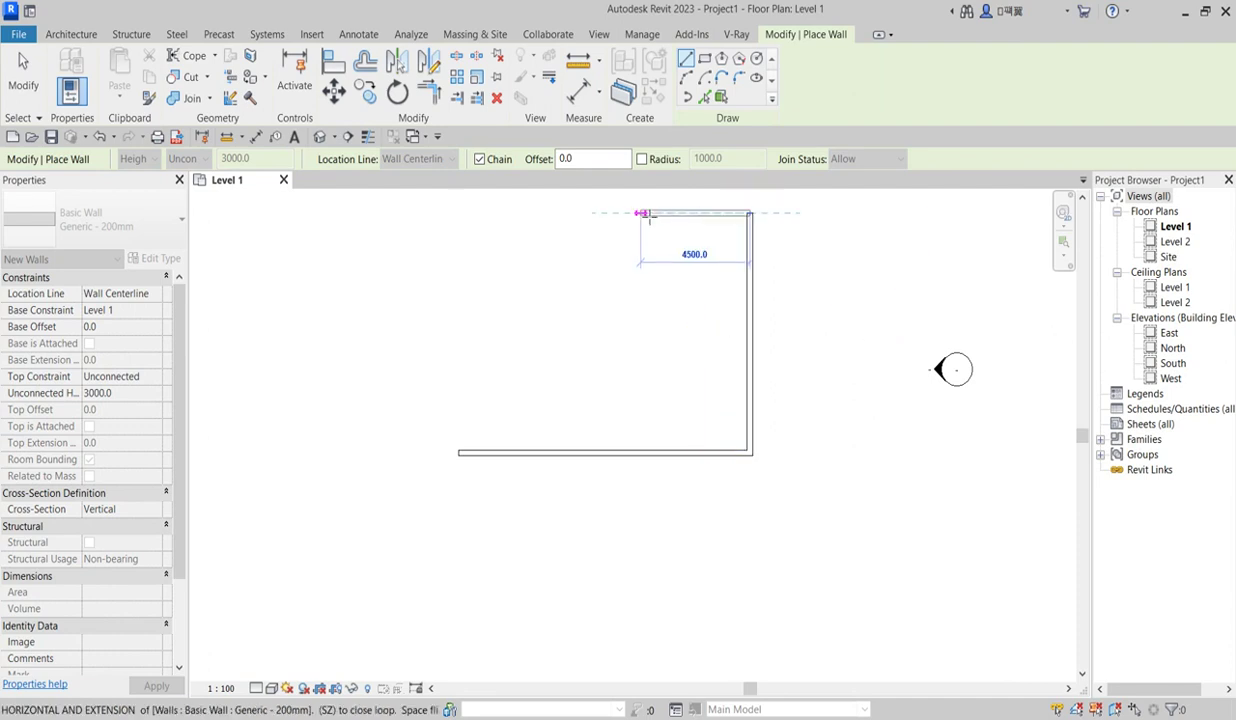
pyautogui.click(458, 213)
pyautogui.click(459, 452)
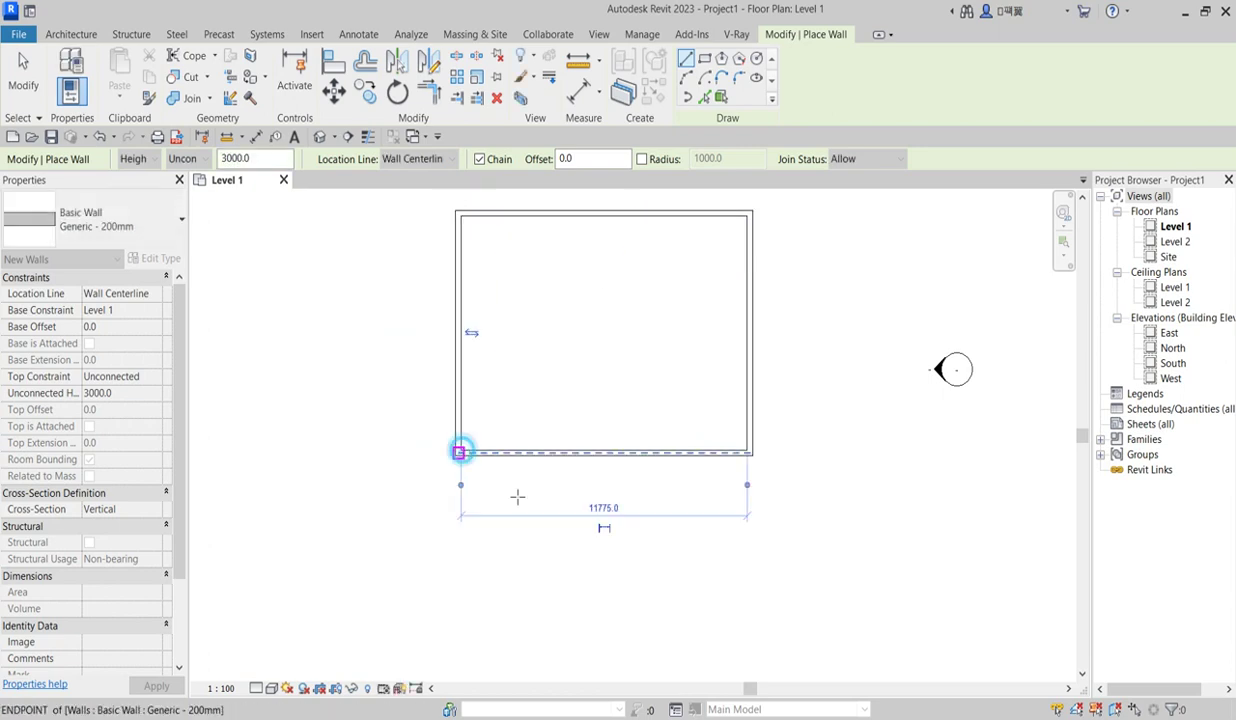
pyautogui.scroll(-4, 682, 400)
pyautogui.scroll(4, 687, 378)
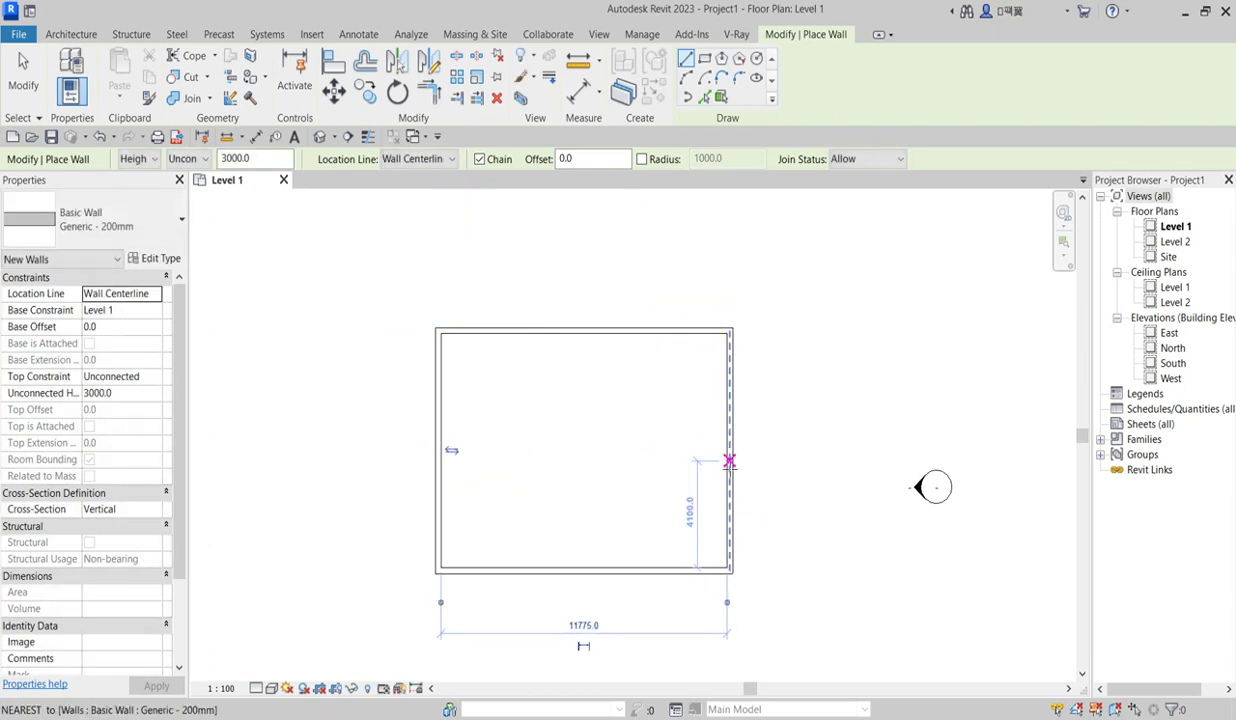
# Step: Add a vertical interior wall and two horizontal walls forming a narrow strip, then exit wall placement
pyautogui.click(631, 330)
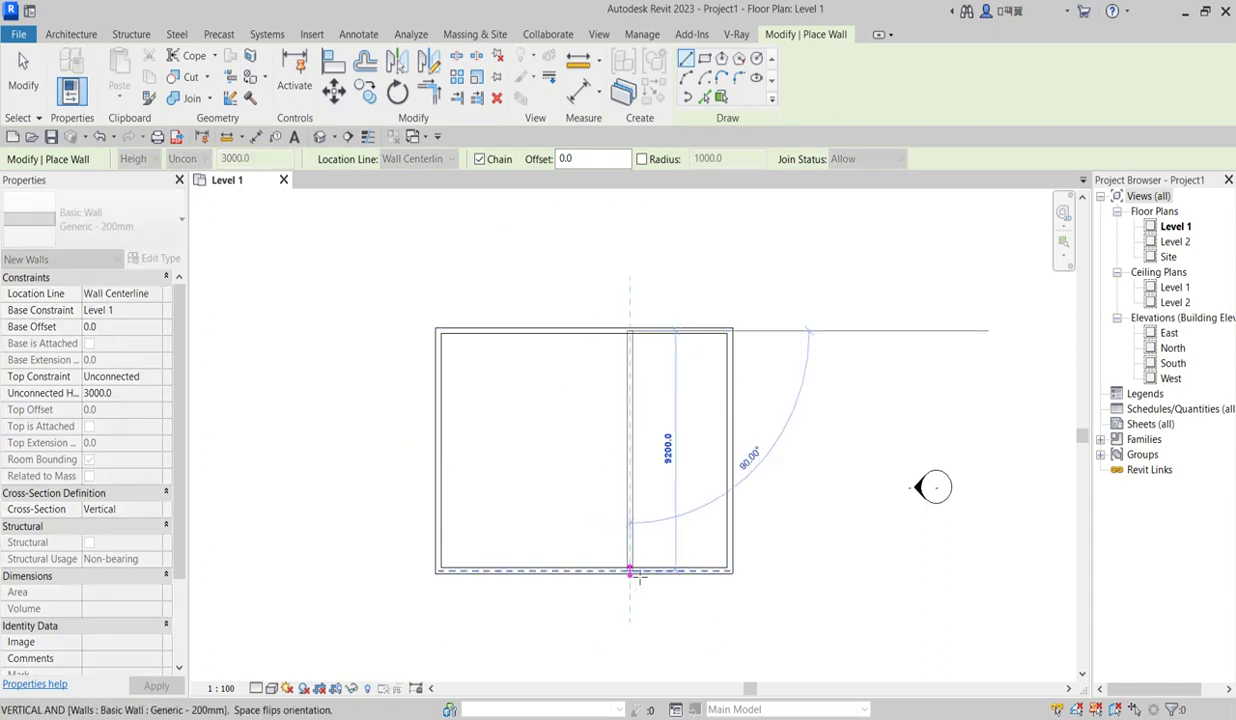
pyautogui.click(633, 570)
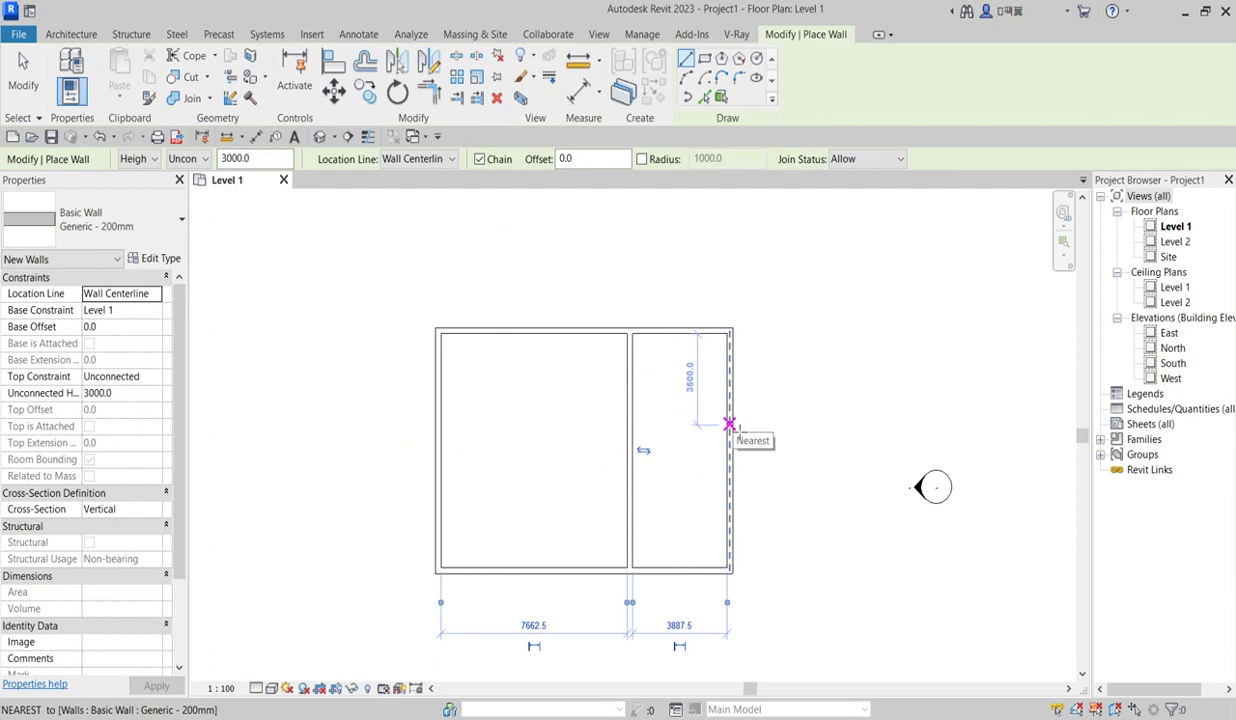
pyautogui.click(638, 426)
pyautogui.press('Escape')
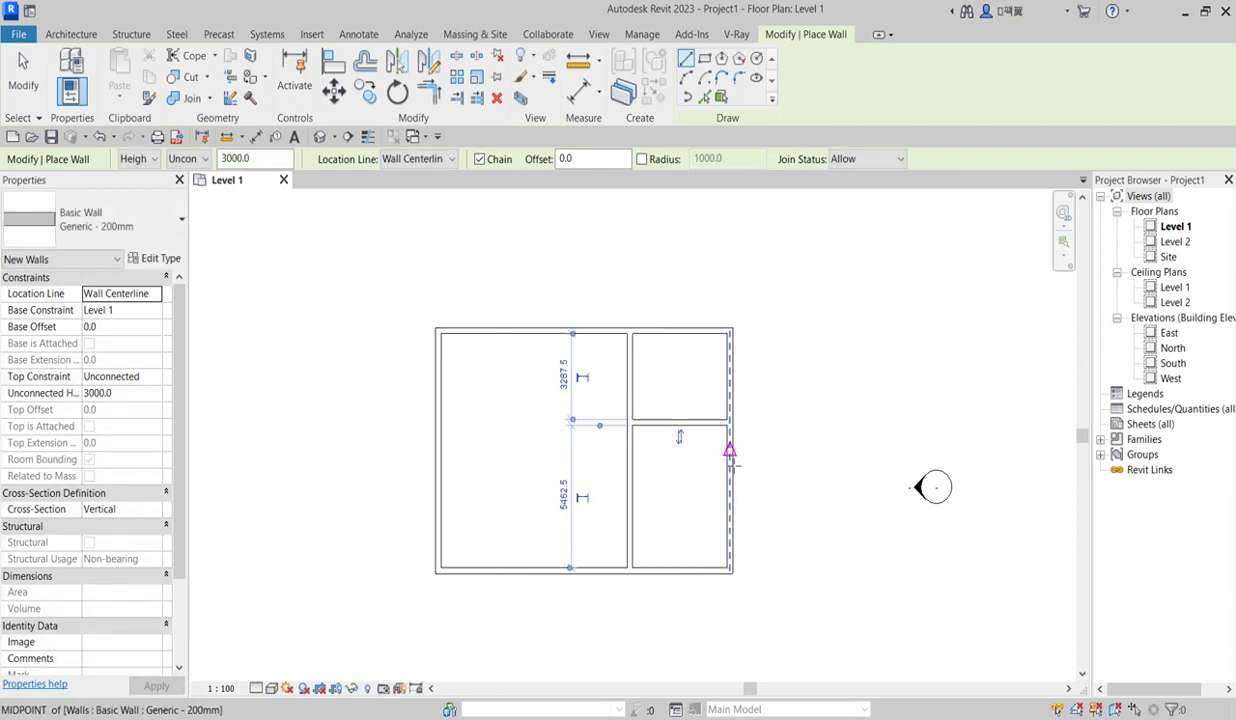
pyautogui.click(731, 452)
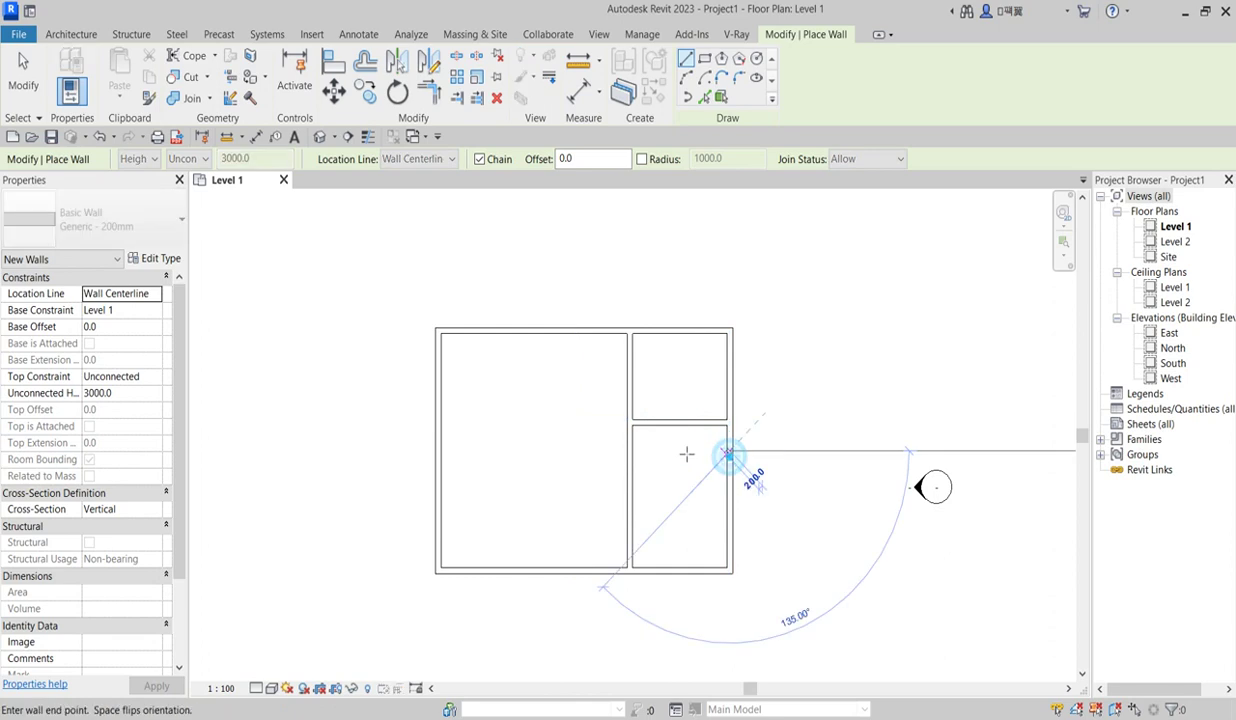
pyautogui.click(635, 449)
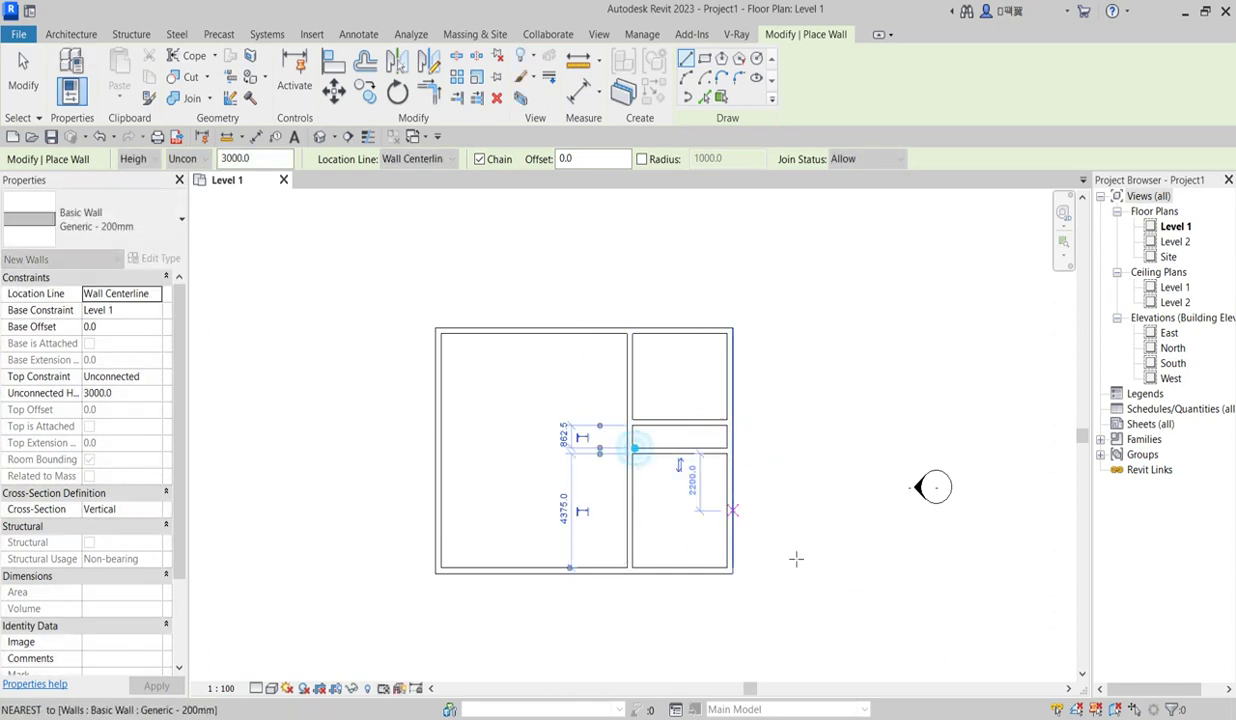
pyautogui.rightClick(490, 390)
pyautogui.rightClick(471, 358)
pyautogui.click(505, 368)
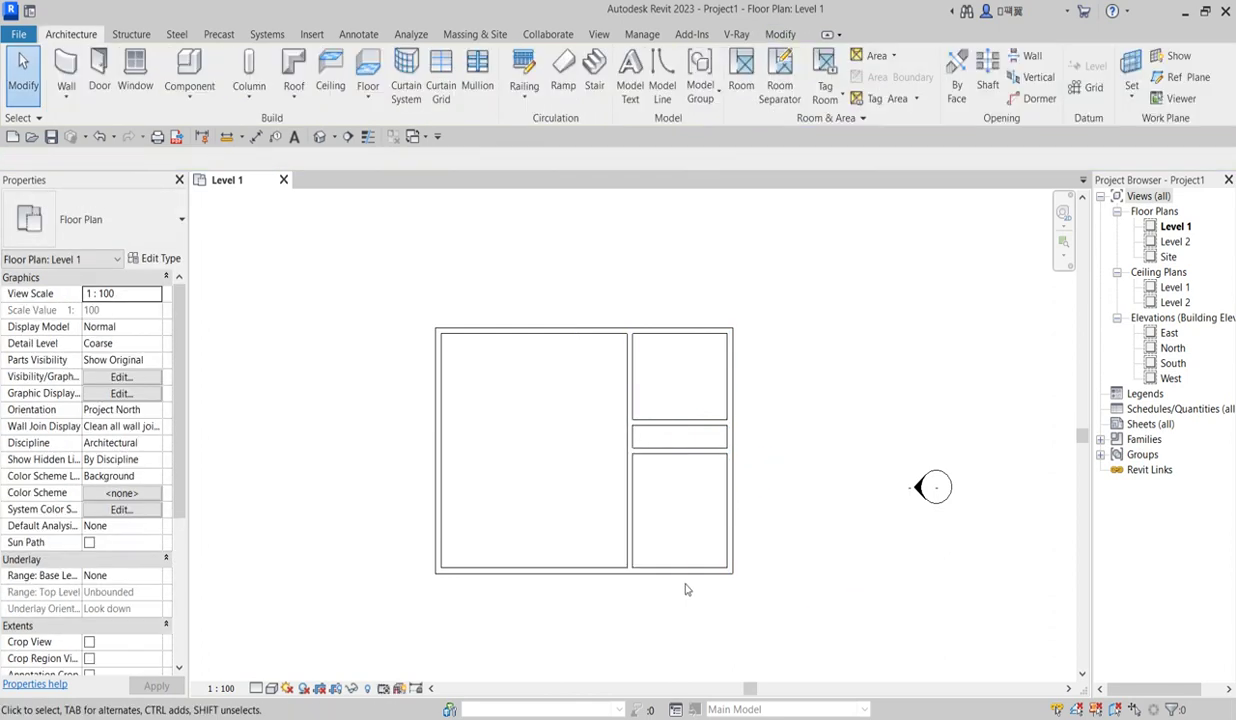
# Step: Add wall-face aligned dimensions for the lower room (4375) and top room (3288) depths
pyautogui.click(684, 571)
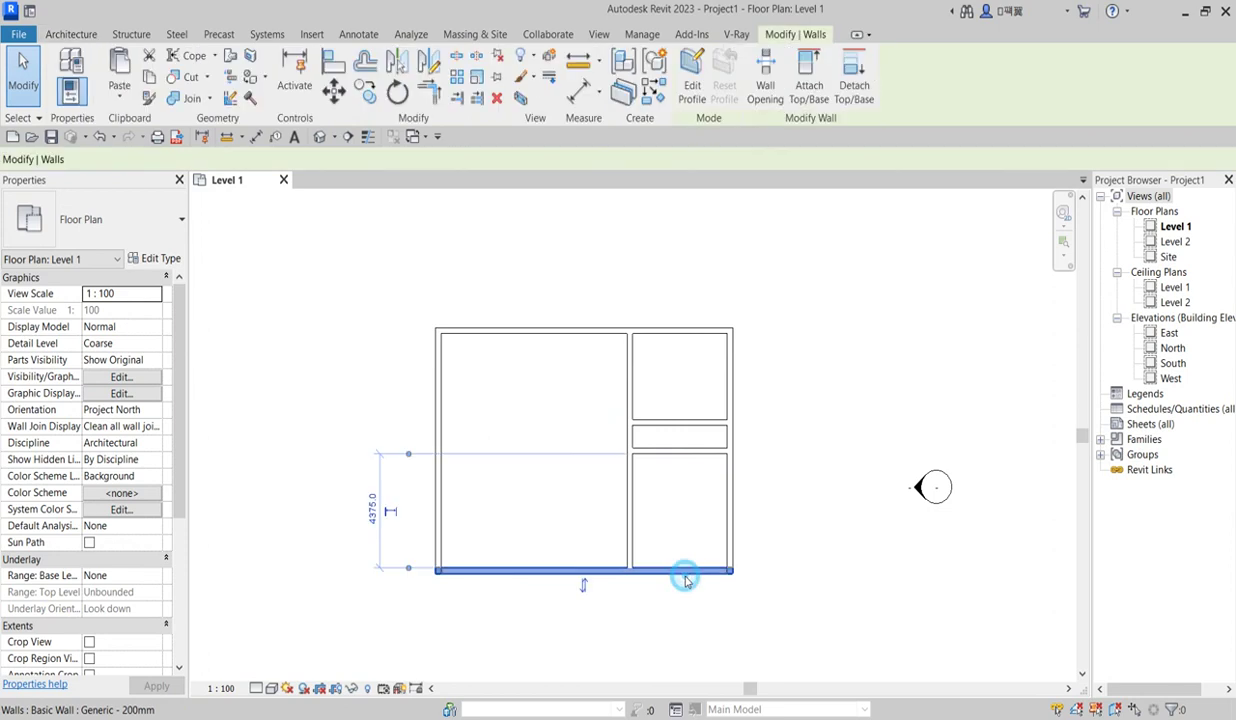
pyautogui.click(580, 95)
pyautogui.scroll(2, 680, 465)
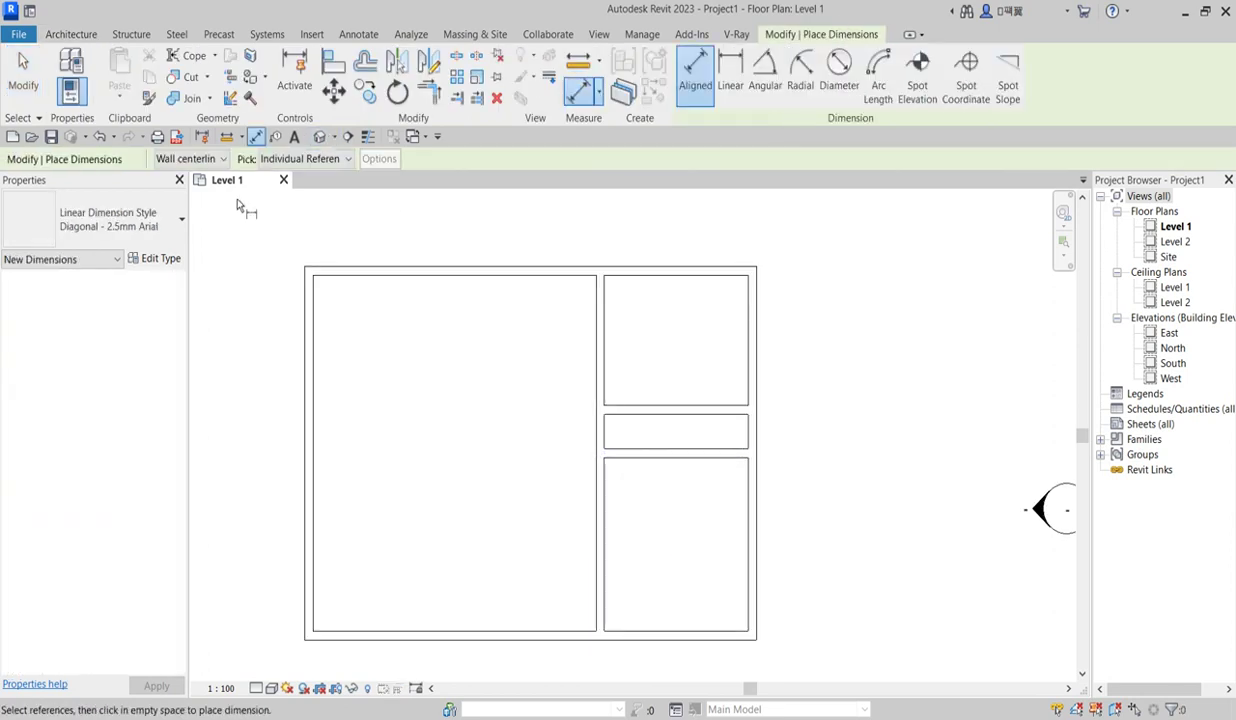
pyautogui.click(224, 159)
pyautogui.click(177, 189)
pyautogui.click(688, 458)
pyautogui.click(689, 630)
pyautogui.click(689, 575)
pyautogui.click(692, 405)
pyautogui.click(688, 276)
pyautogui.click(699, 335)
# Step: Dimension the corridor and lower room widths, both 3888, then end dimensioning
pyautogui.click(743, 425)
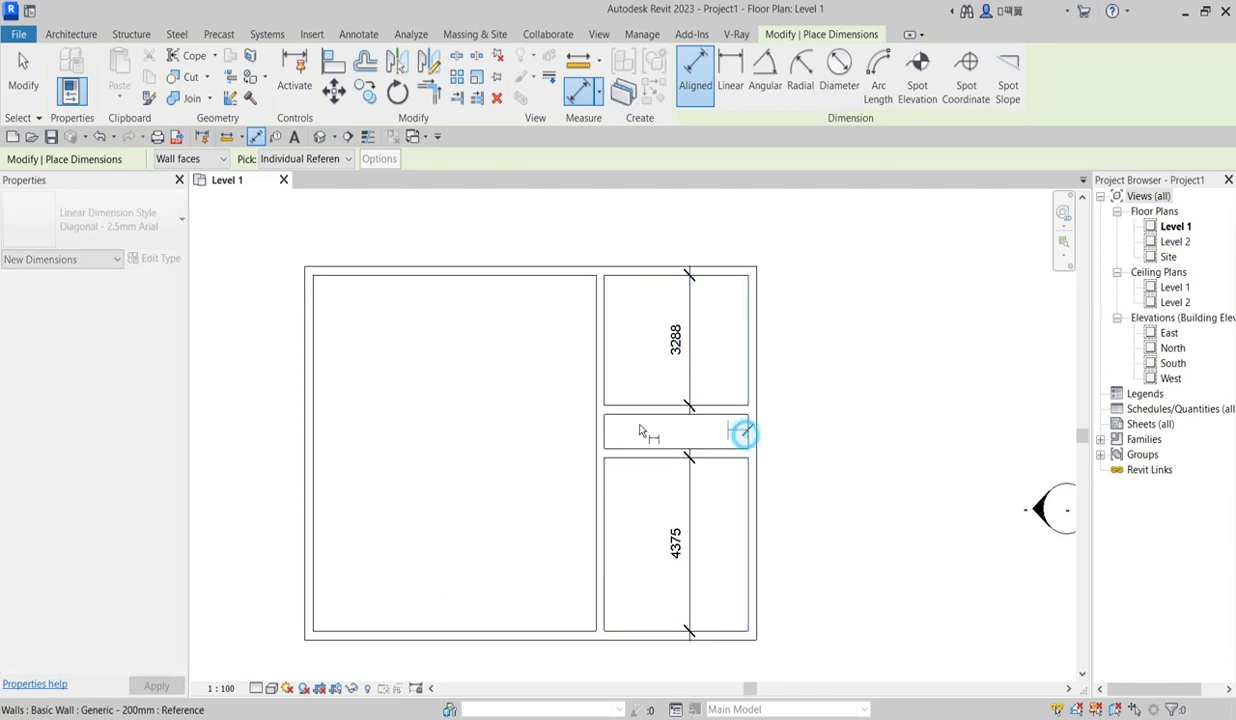
pyautogui.click(633, 440)
pyautogui.click(637, 435)
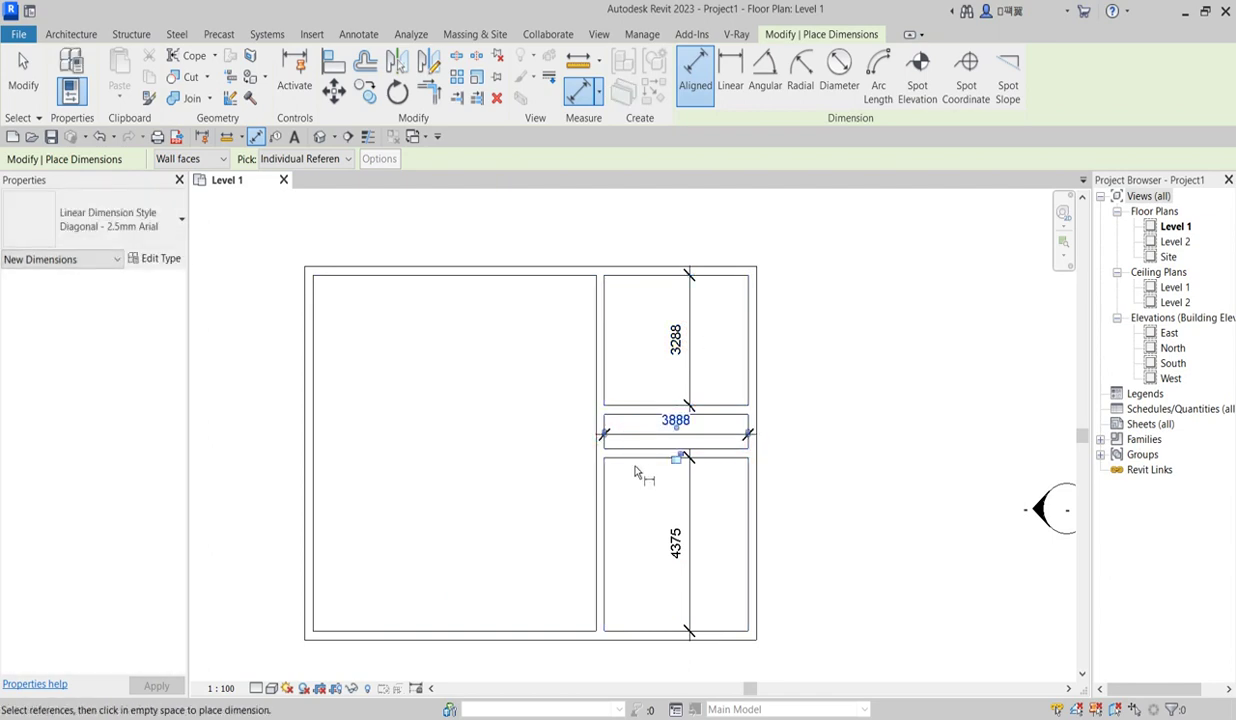
pyautogui.click(610, 537)
pyautogui.click(746, 541)
pyautogui.click(704, 499)
pyautogui.rightClick(810, 384)
pyautogui.click(849, 395)
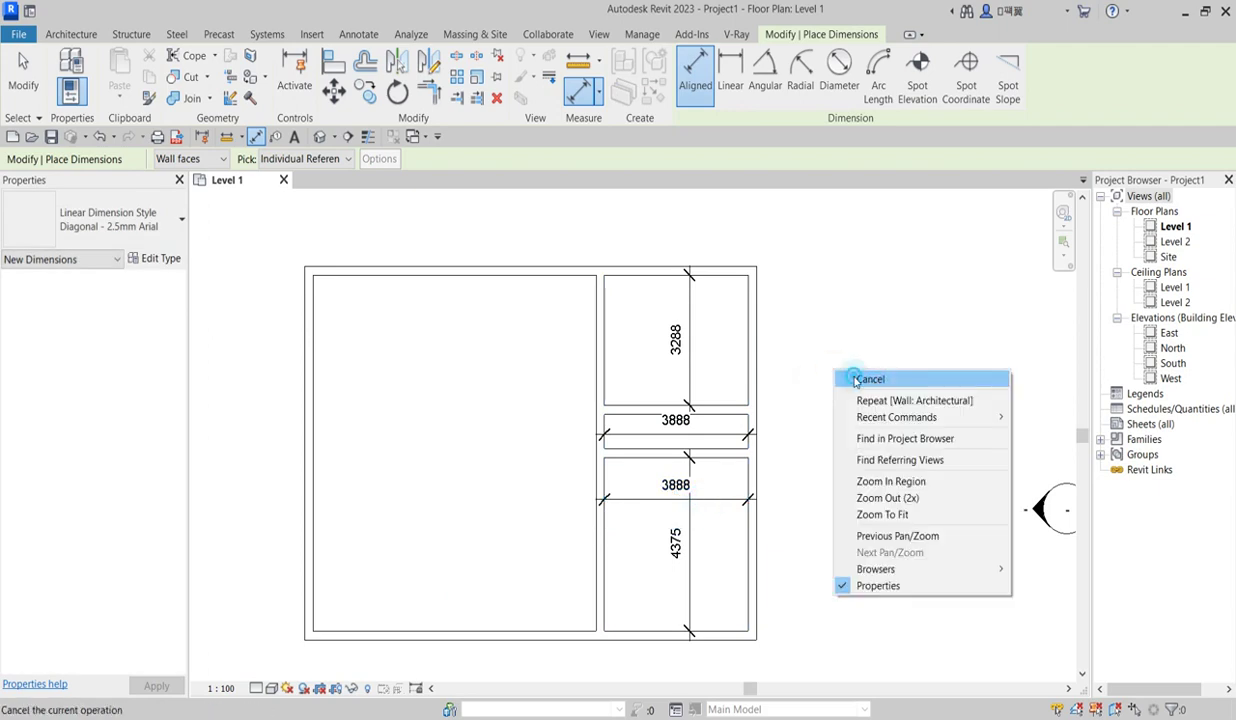
# Step: Change the lower room depth from 4375 to 3700 and the top room depth to 3400
pyautogui.click(724, 637)
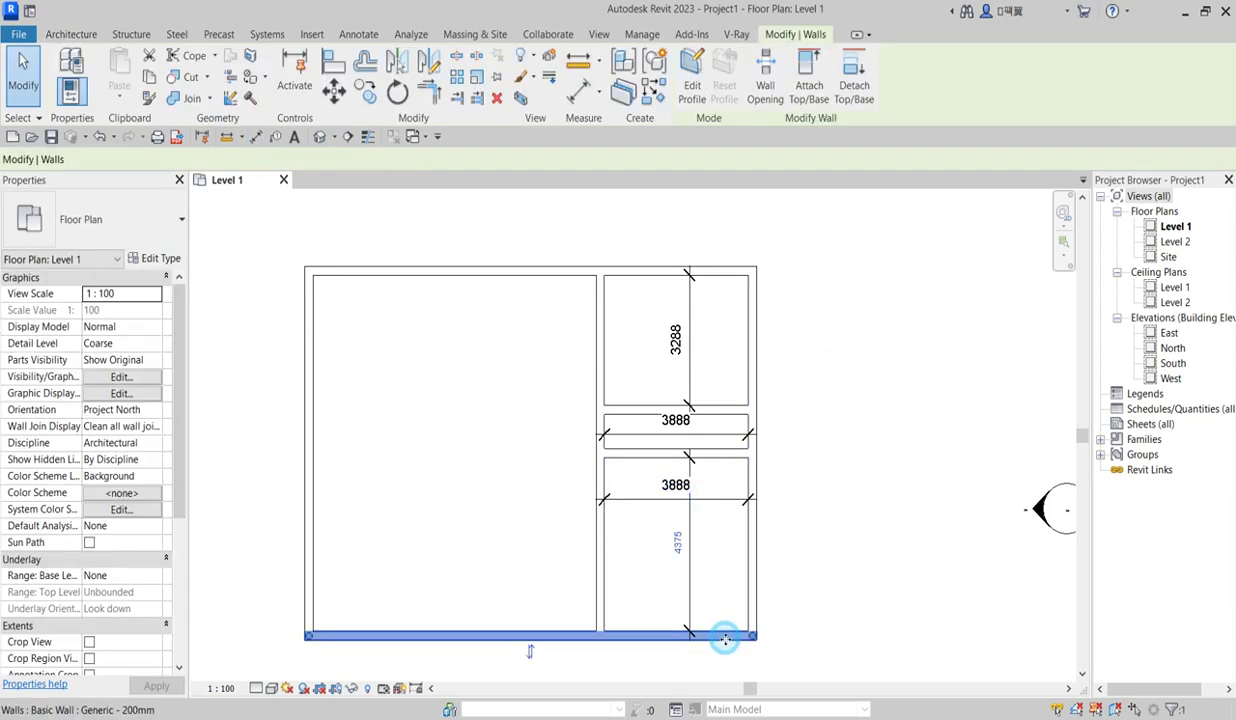
pyautogui.click(686, 546)
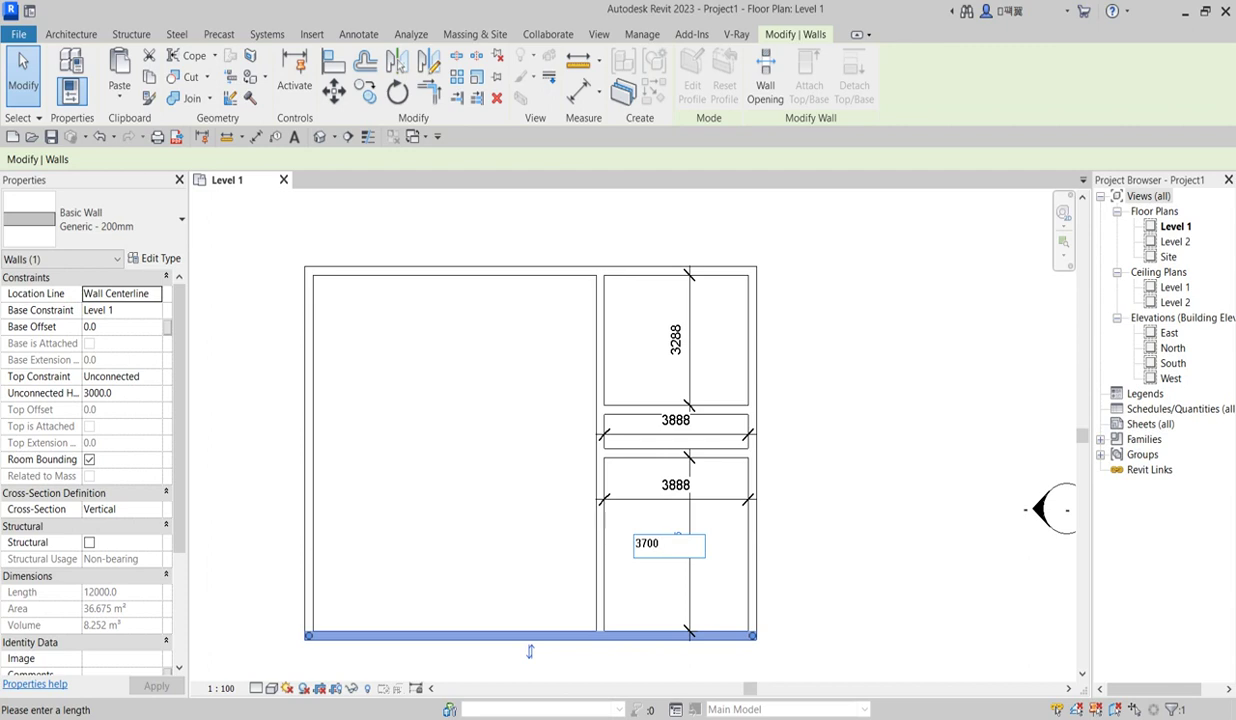
pyautogui.press('Return')
pyautogui.scroll(2, 653, 605)
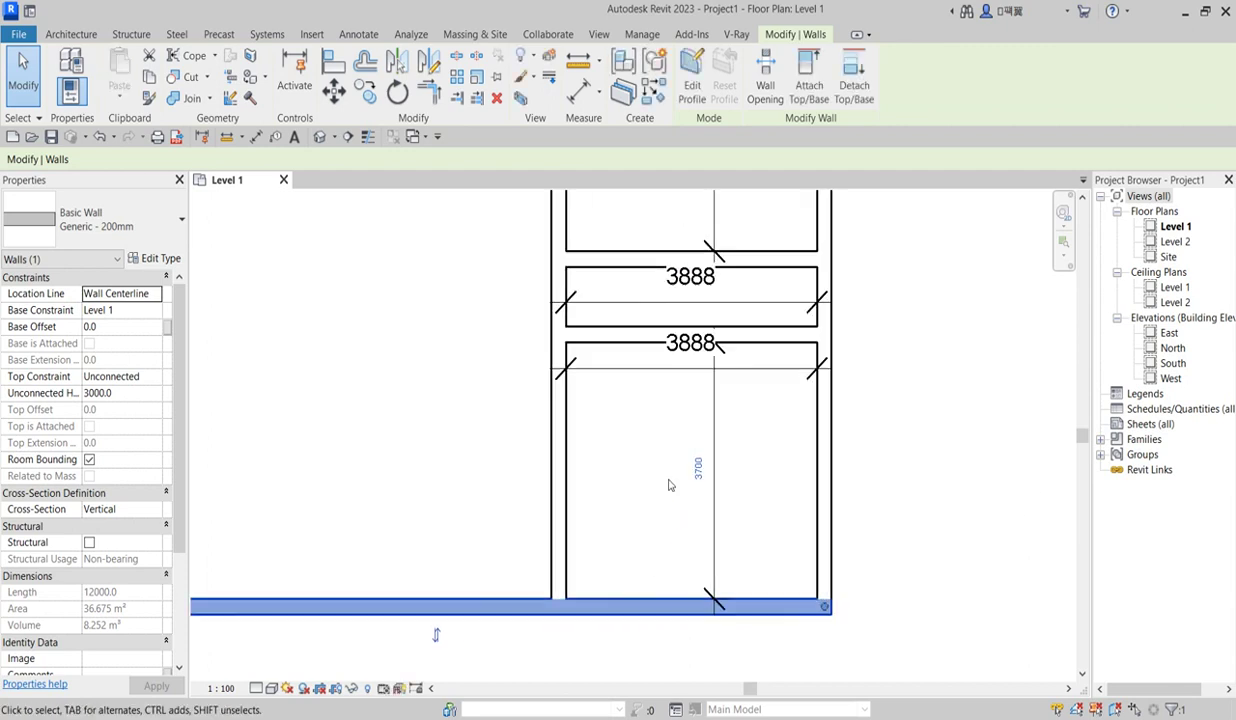
pyautogui.click(645, 462)
pyautogui.scroll(-2, 657, 571)
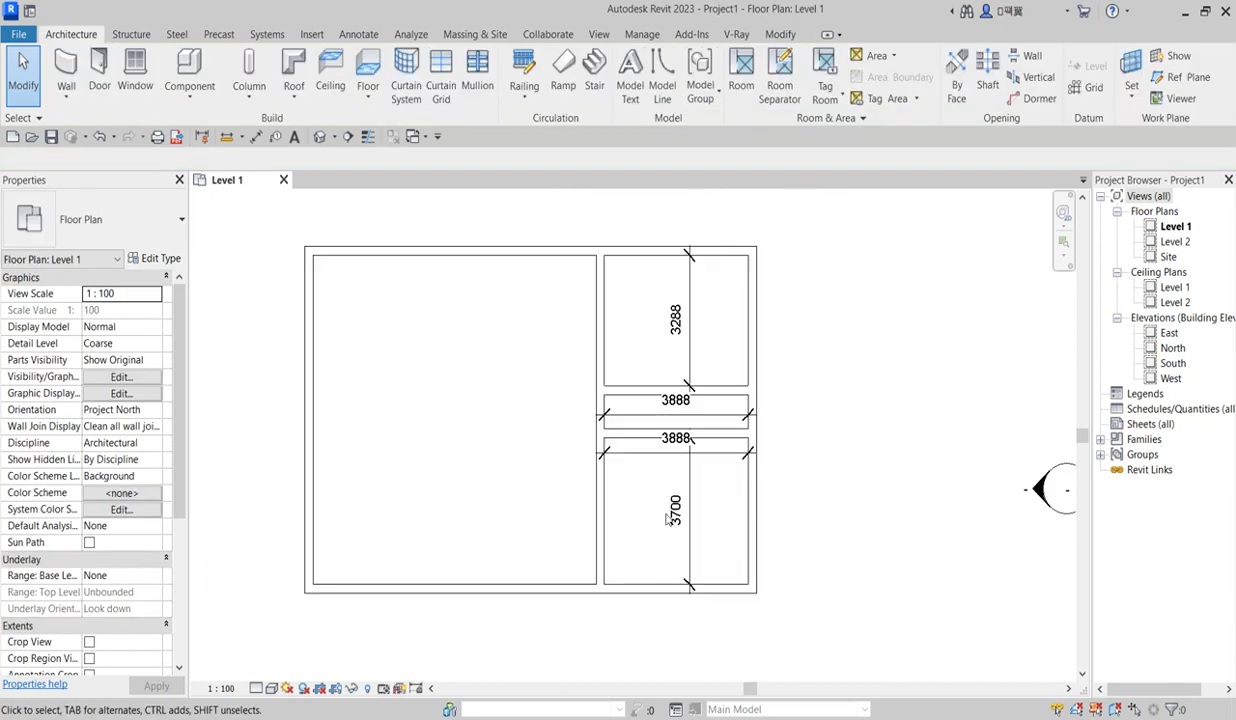
pyautogui.click(716, 254)
pyautogui.click(679, 316)
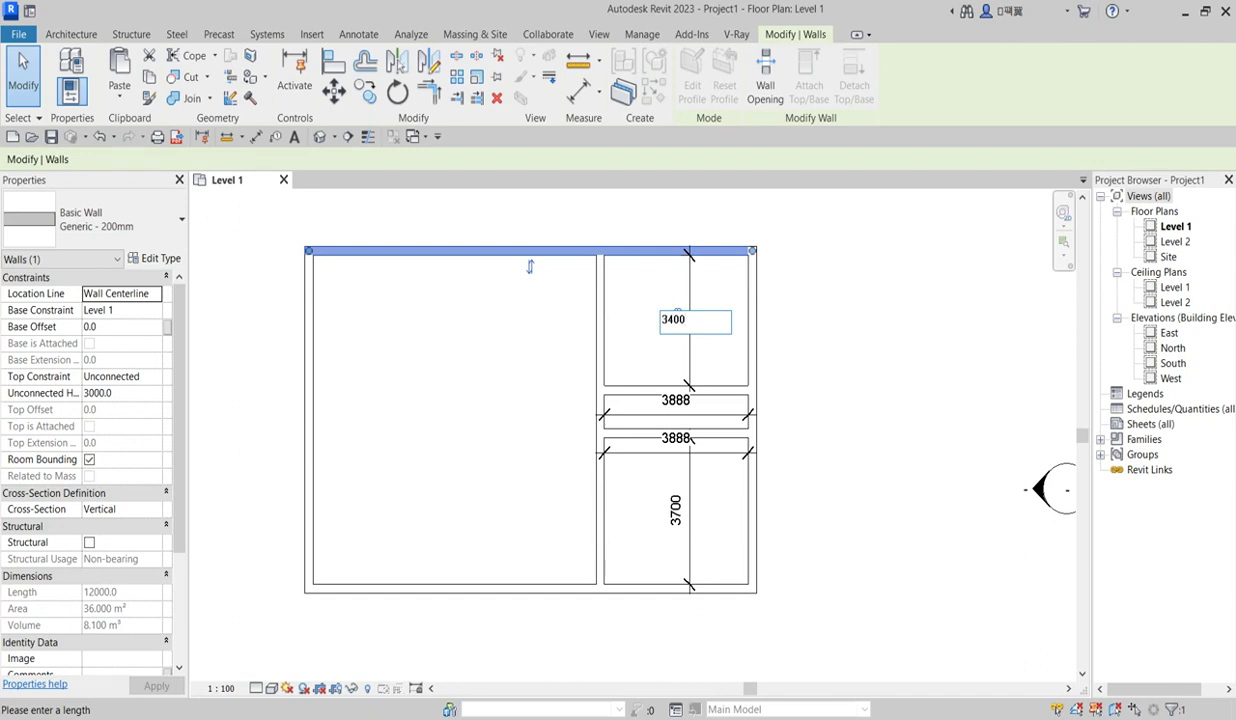
pyautogui.press('Return')
pyautogui.scroll(3, 645, 435)
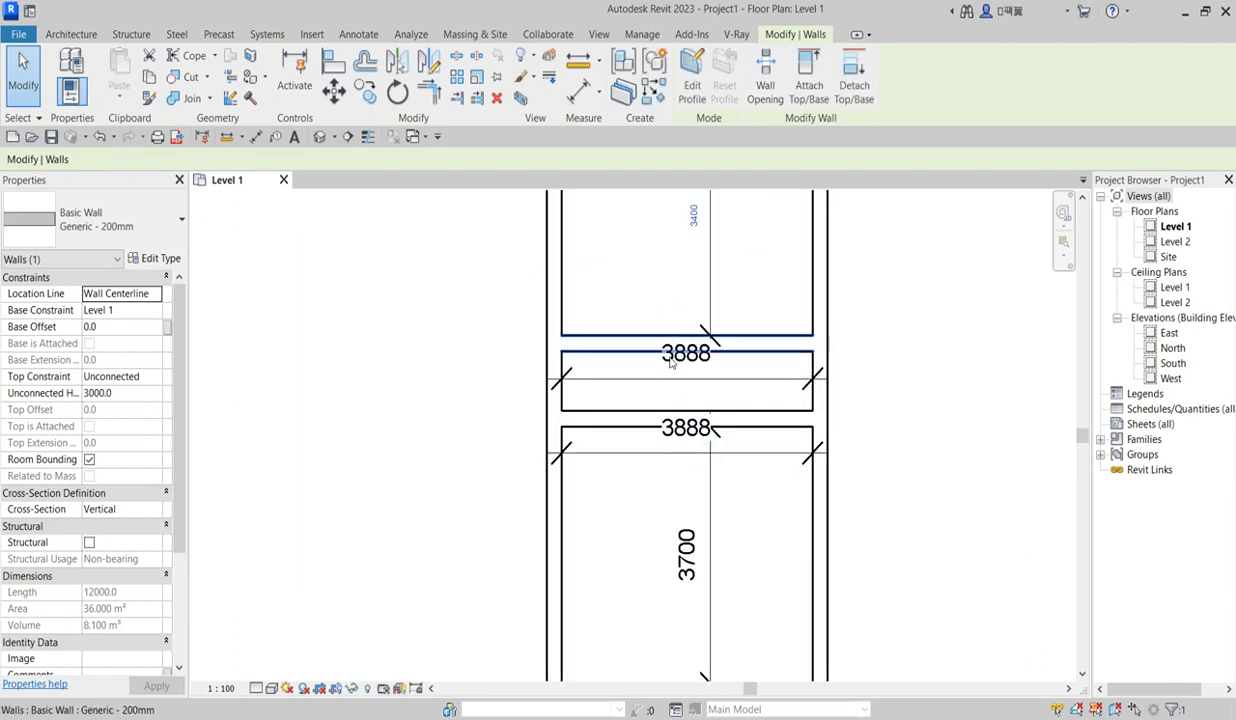
# Step: Dimension the corridor's width between its top and bottom walls (863)
pyautogui.click(580, 92)
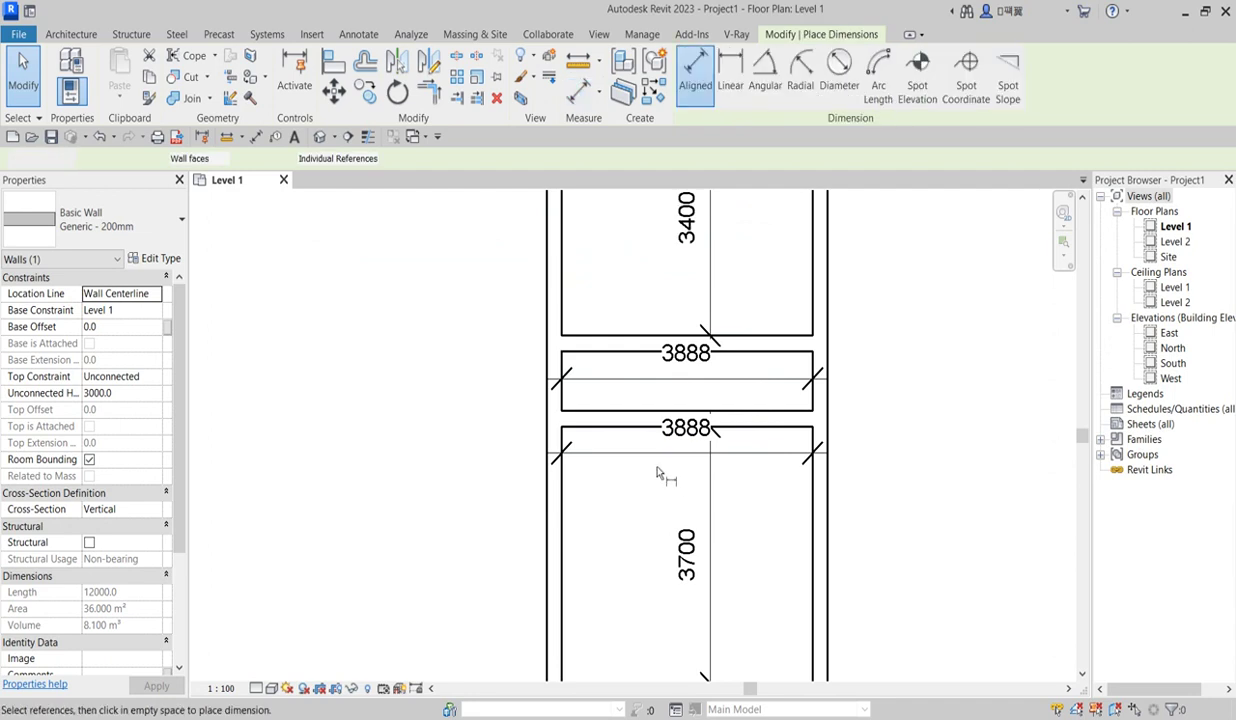
pyautogui.click(623, 352)
pyautogui.click(623, 411)
pyautogui.click(634, 393)
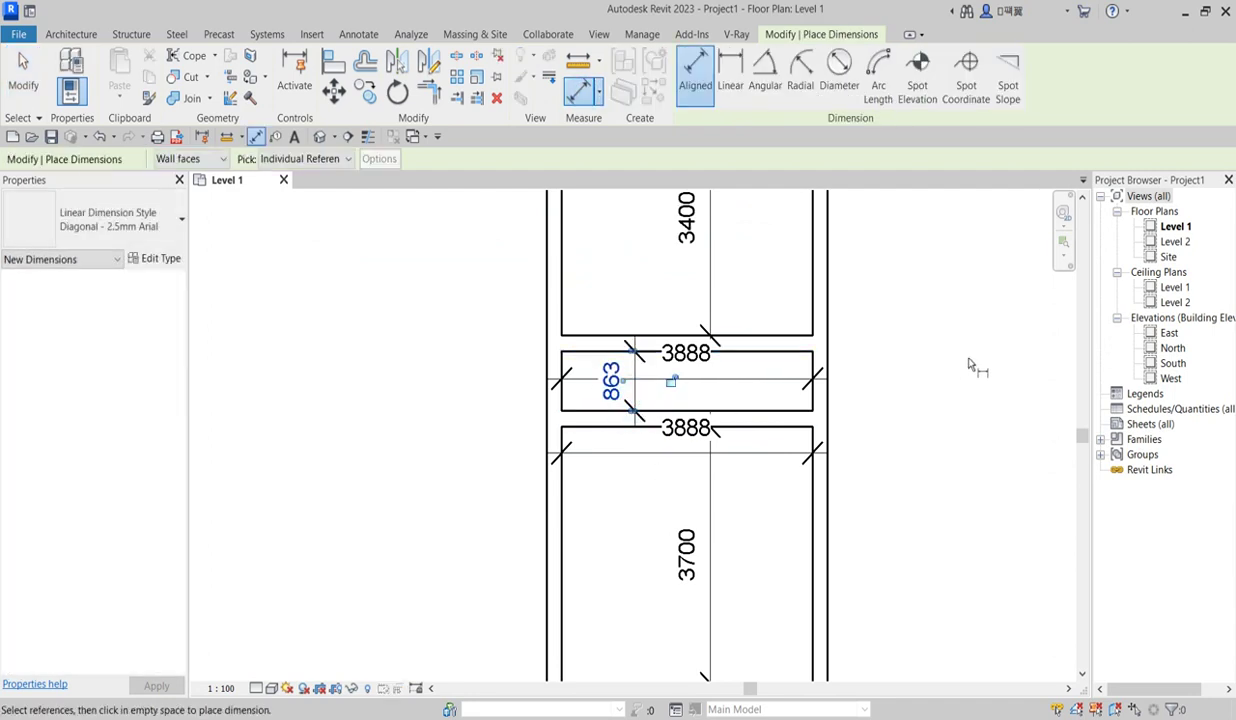
pyautogui.rightClick(971, 358)
pyautogui.click(1003, 362)
pyautogui.rightClick(886, 304)
pyautogui.click(925, 315)
pyautogui.scroll(-2, 755, 447)
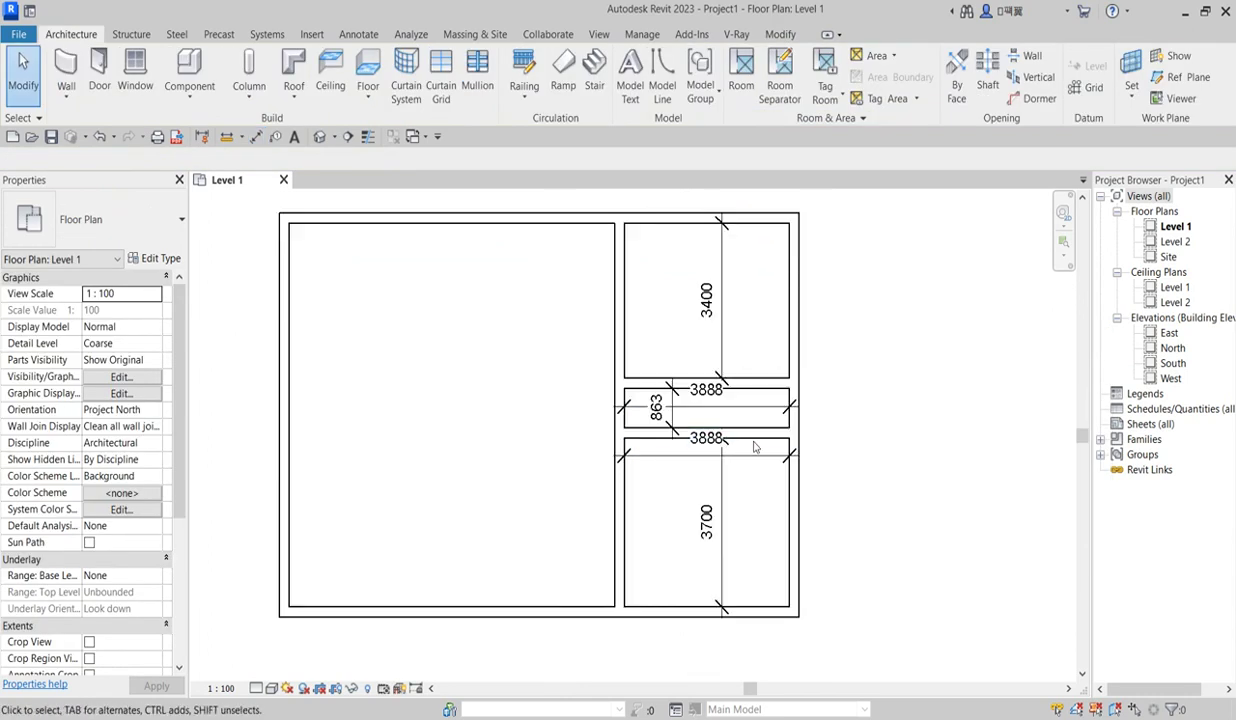
# Step: Set the corridor width to 1200 and the lower room depth to 3600
pyautogui.click(753, 444)
pyautogui.click(658, 414)
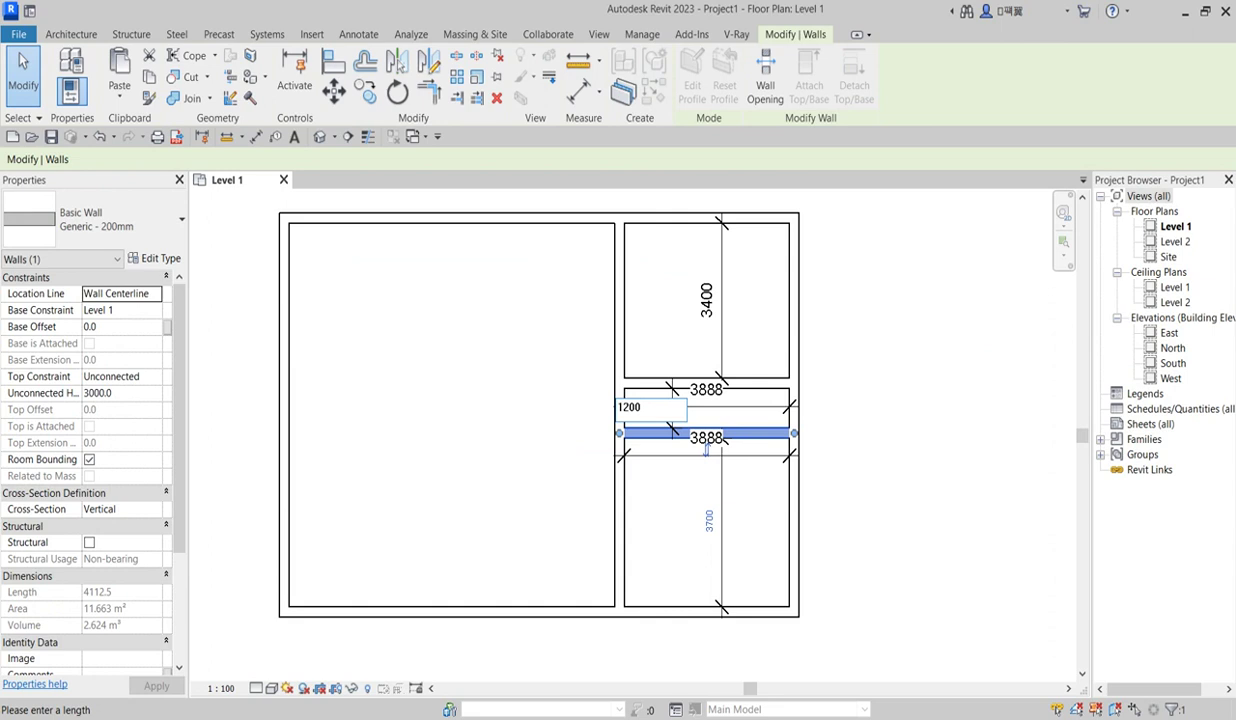
pyautogui.press('Return')
pyautogui.scroll(2, 676, 625)
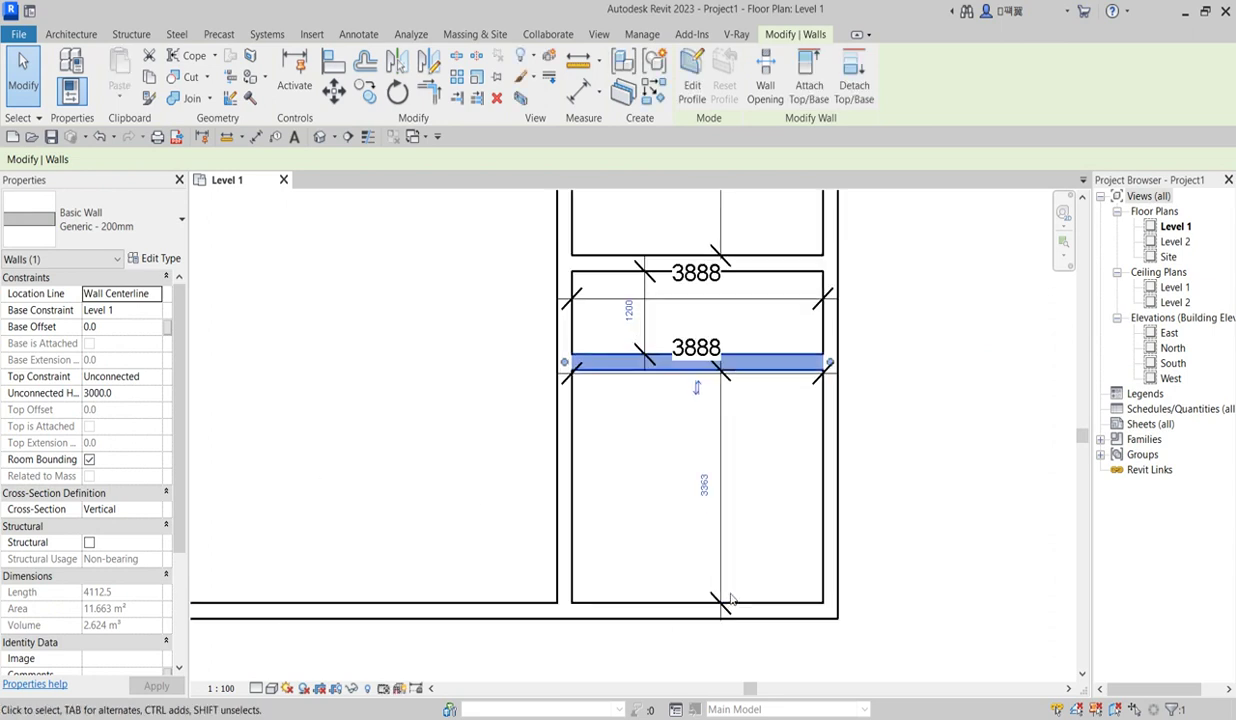
pyautogui.click(692, 612)
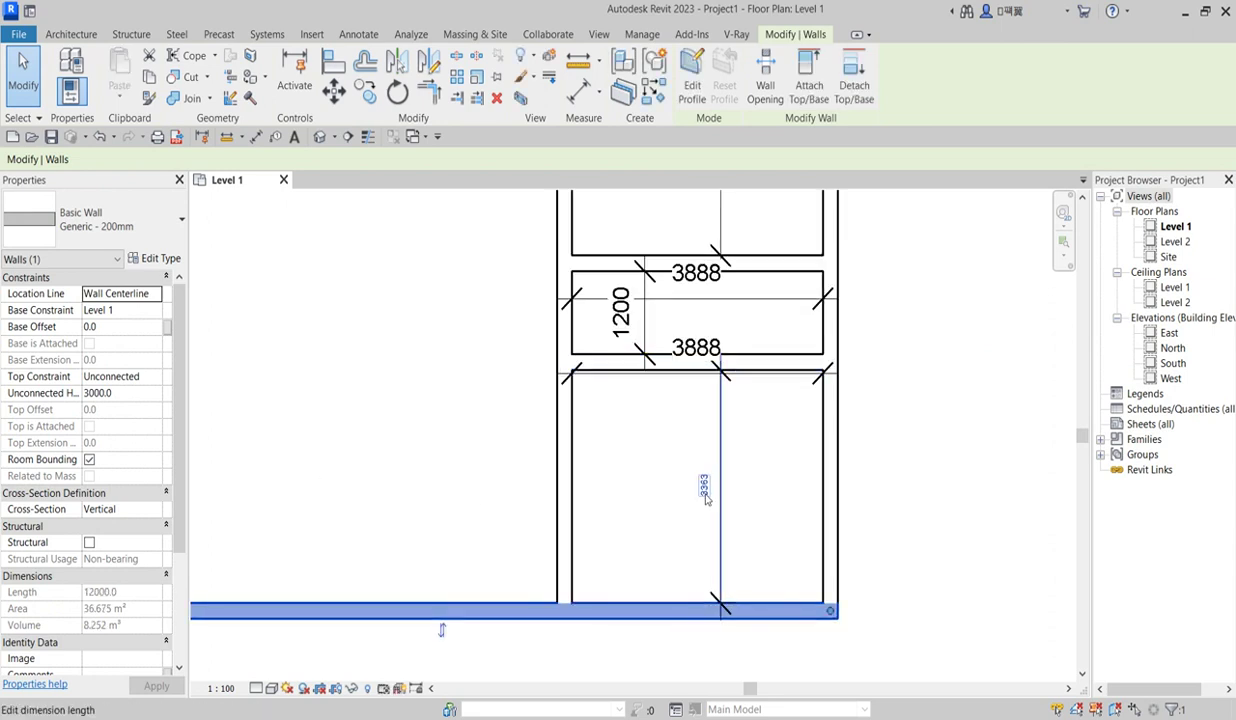
pyautogui.click(704, 487)
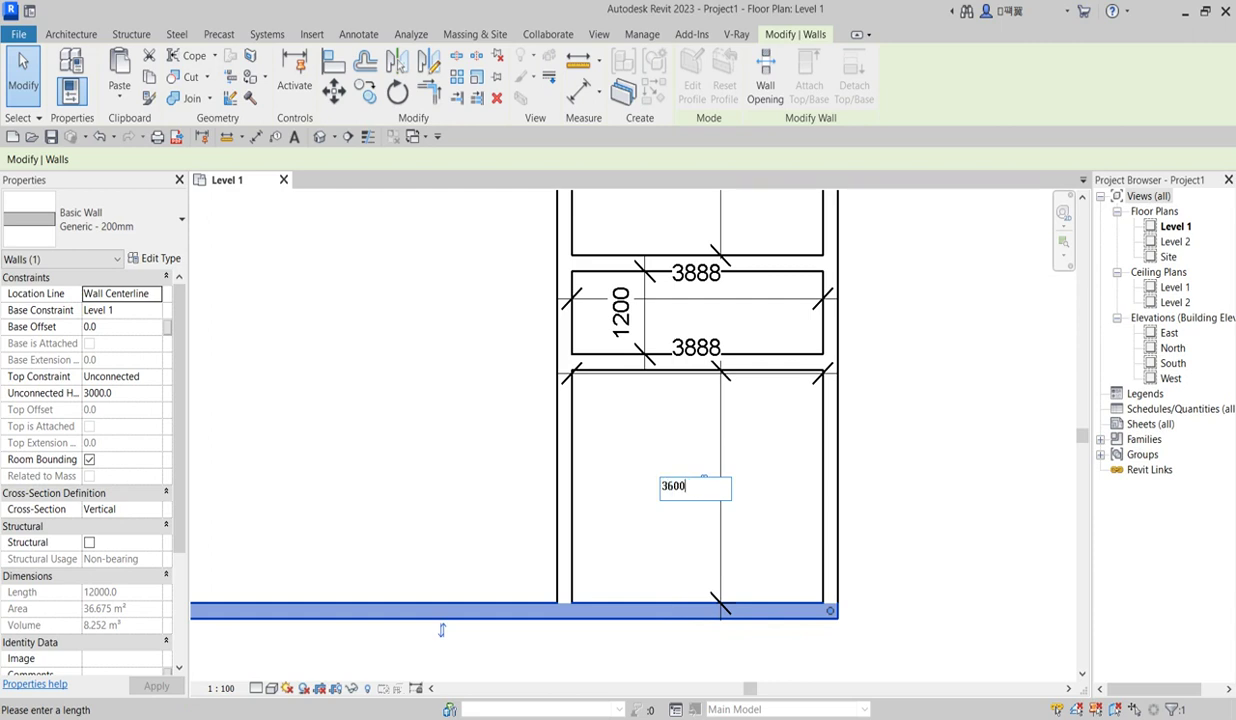
pyautogui.write('3600')
pyautogui.press('Return')
pyautogui.scroll(-2, 643, 302)
# Step: Move the interior vertical wall so the rooms are 4000 wide
pyautogui.click(628, 300)
pyautogui.scroll(1, 674, 380)
pyautogui.click(721, 355)
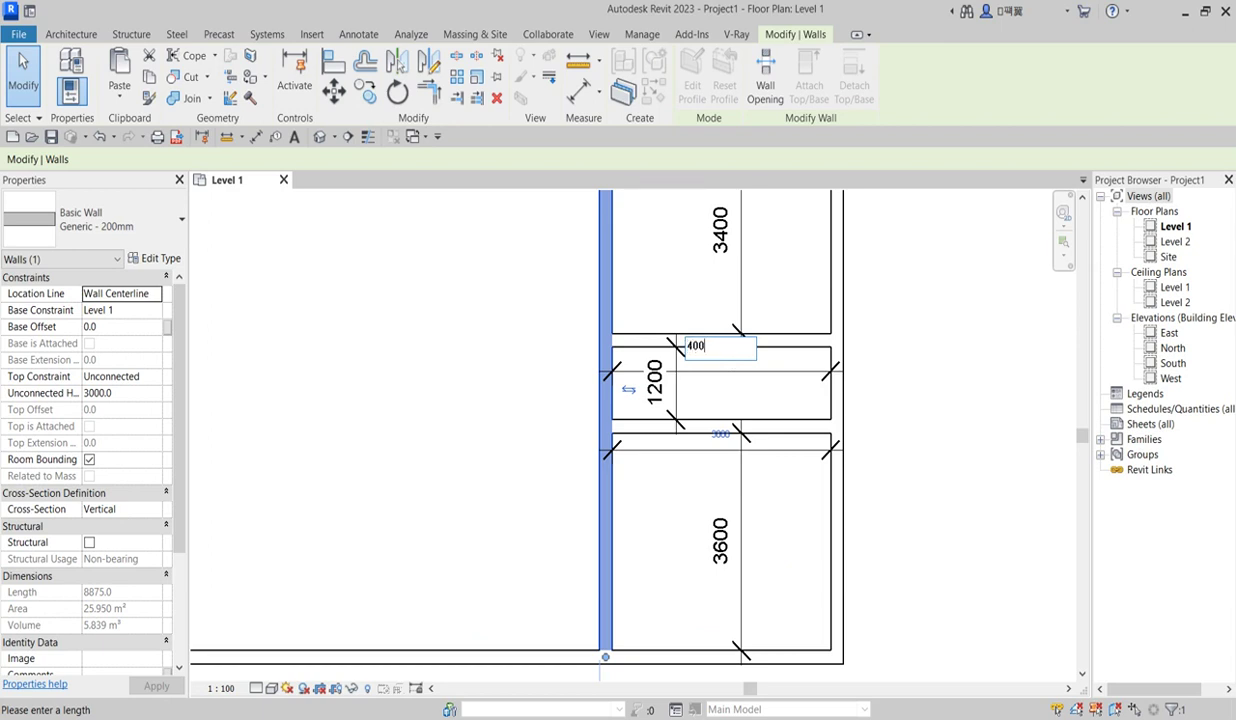
pyautogui.write('4000')
pyautogui.press('Return')
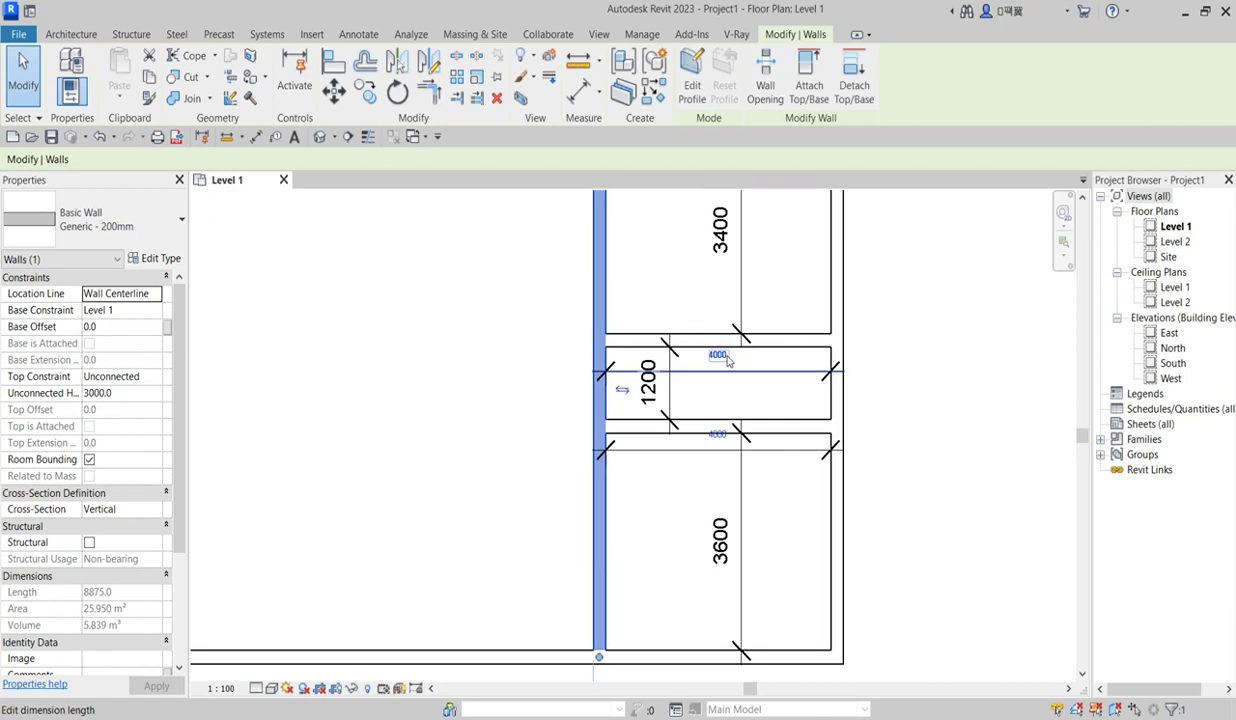
pyautogui.click(675, 535)
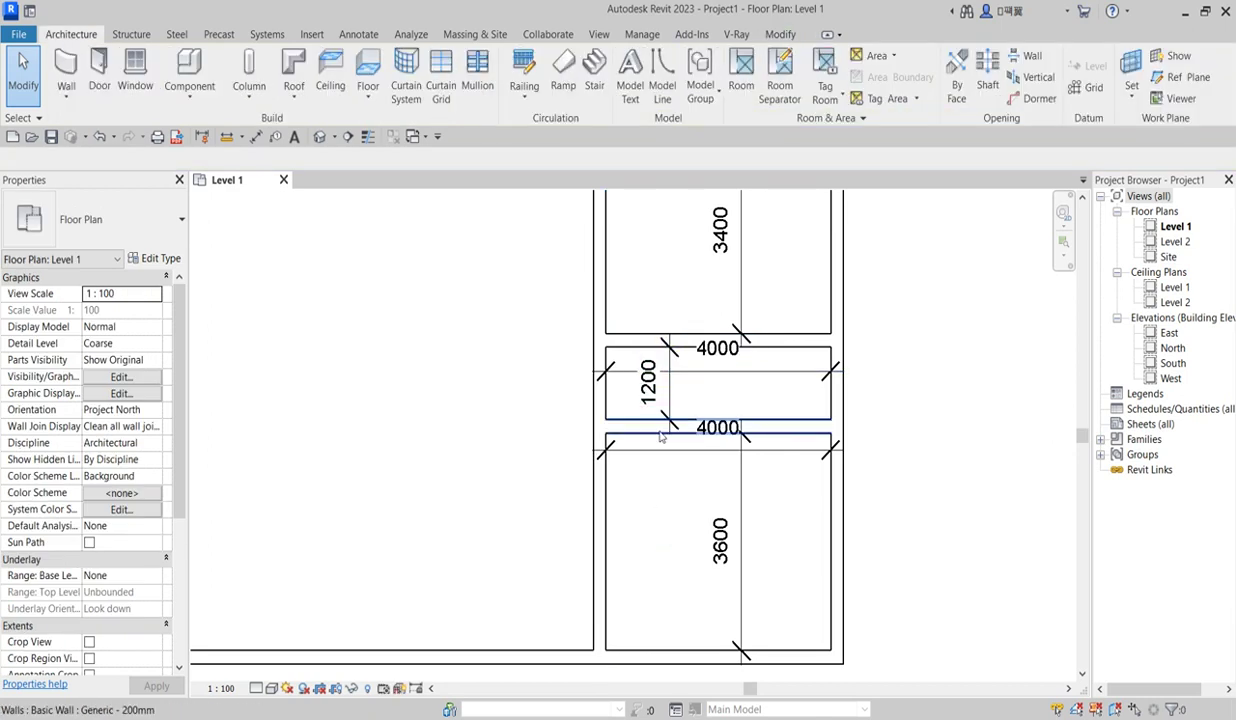
pyautogui.click(659, 432)
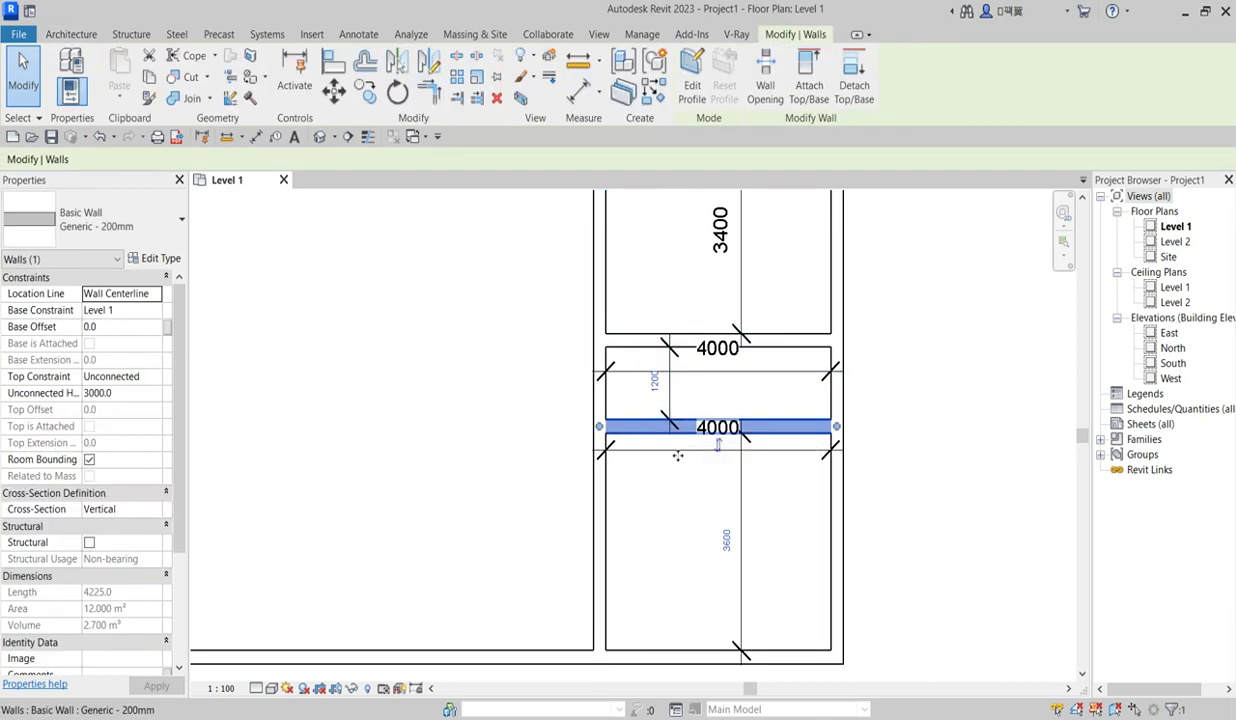
pyautogui.click(655, 90)
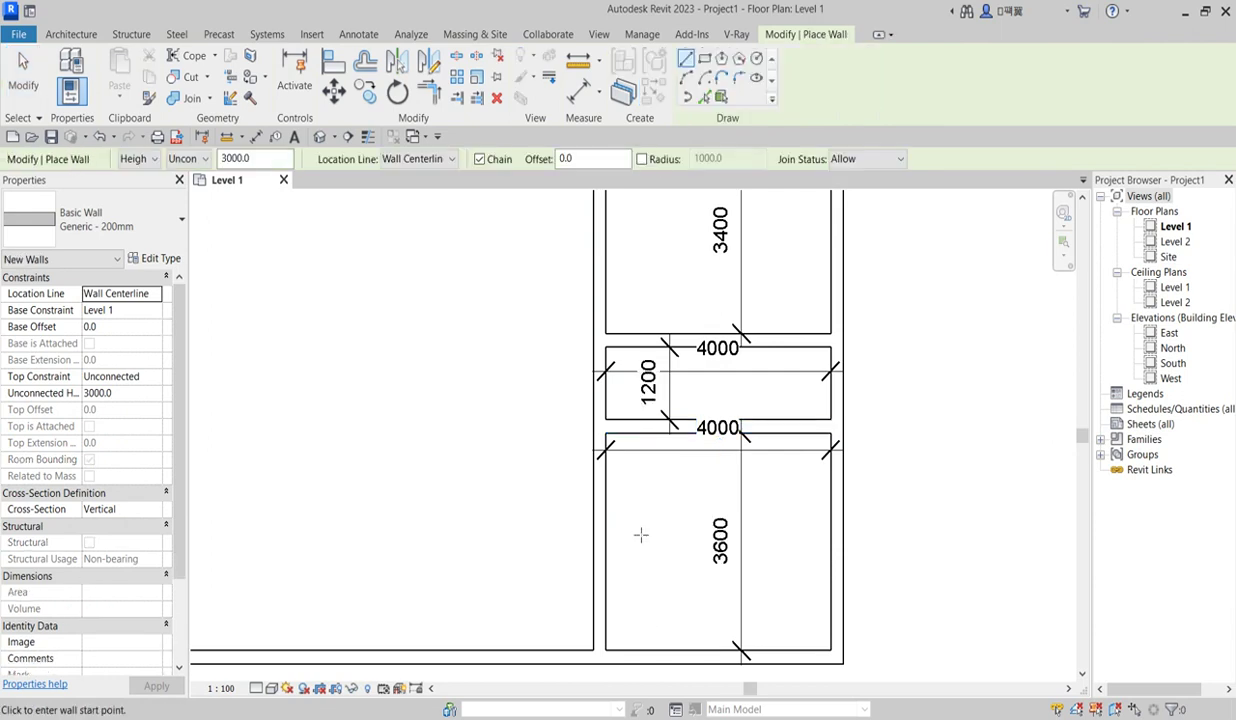
# Step: Draw a vertical wall from the corridor's lower wall to the bottom wall, then a short horizontal wall from the left wall
pyautogui.click(665, 428)
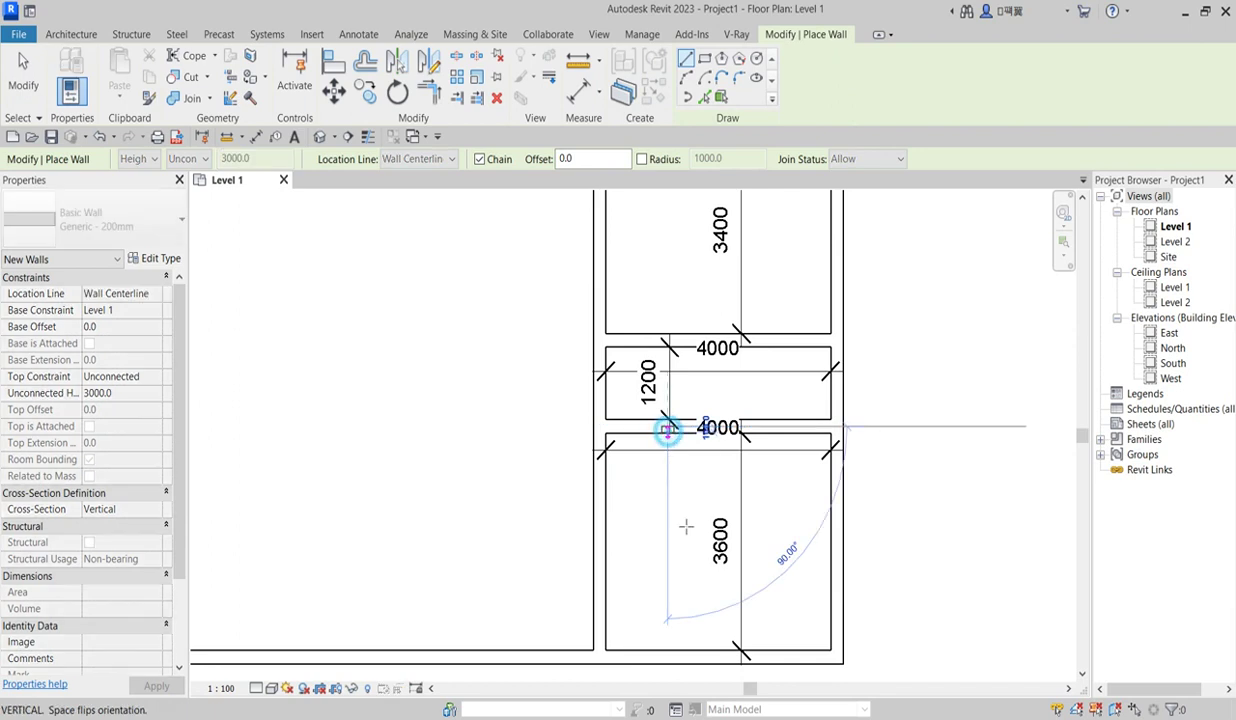
pyautogui.click(677, 672)
pyautogui.press('Escape')
pyautogui.scroll(2, 697, 556)
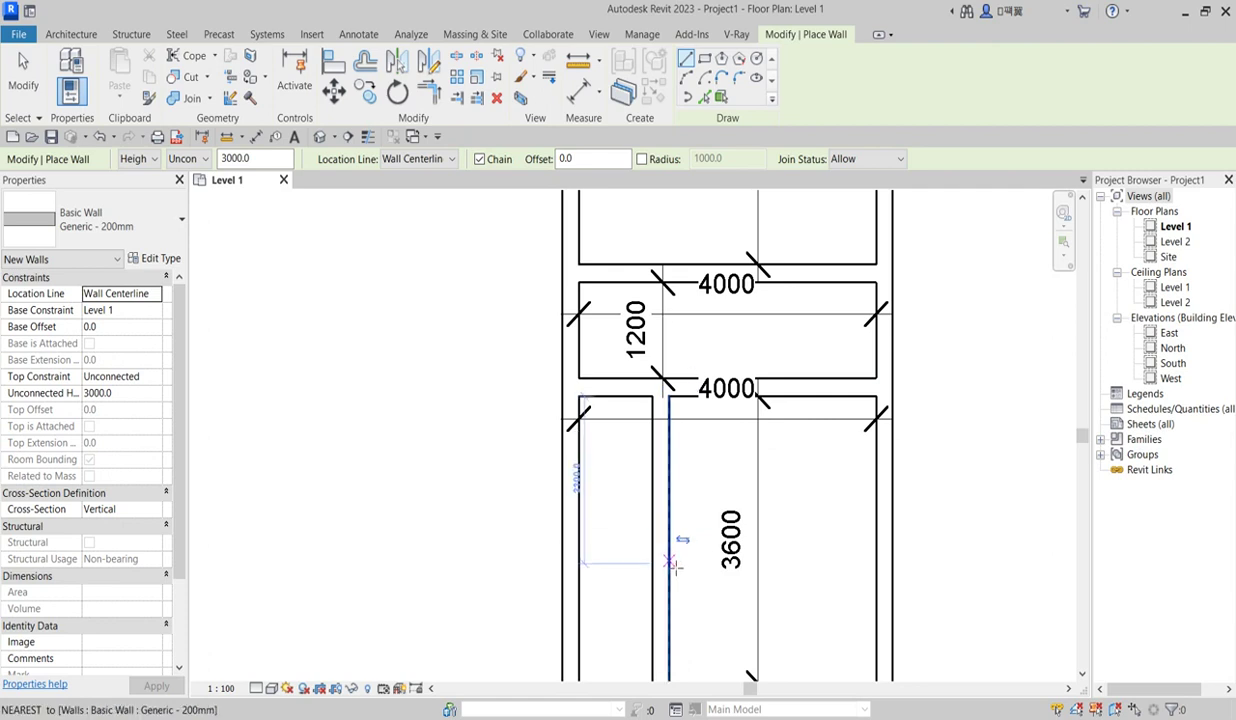
pyautogui.click(570, 491)
pyautogui.click(666, 495)
pyautogui.scroll(-4, 668, 492)
pyautogui.press('Escape')
pyautogui.rightClick(552, 469)
pyautogui.press('Escape')
pyautogui.rightClick(507, 458)
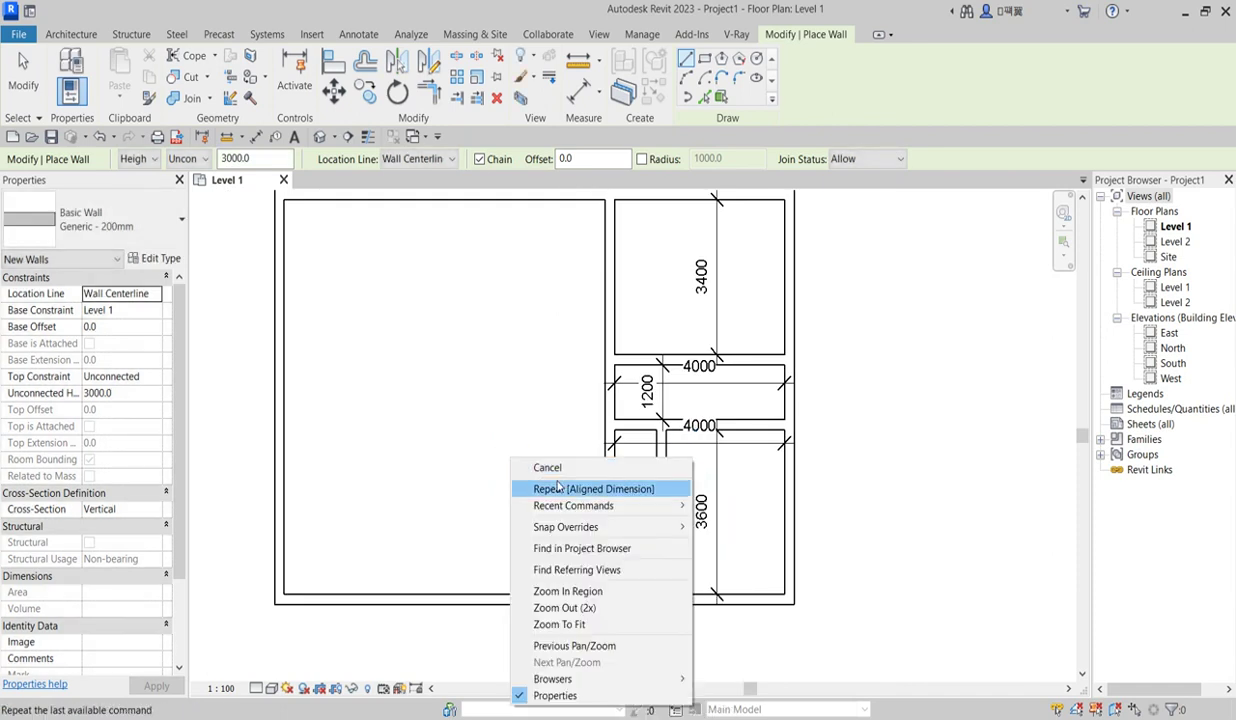
# Step: Dimension the lower room's width from the new vertical wall to the right wall (2788)
pyautogui.click(558, 467)
pyautogui.scroll(2, 727, 510)
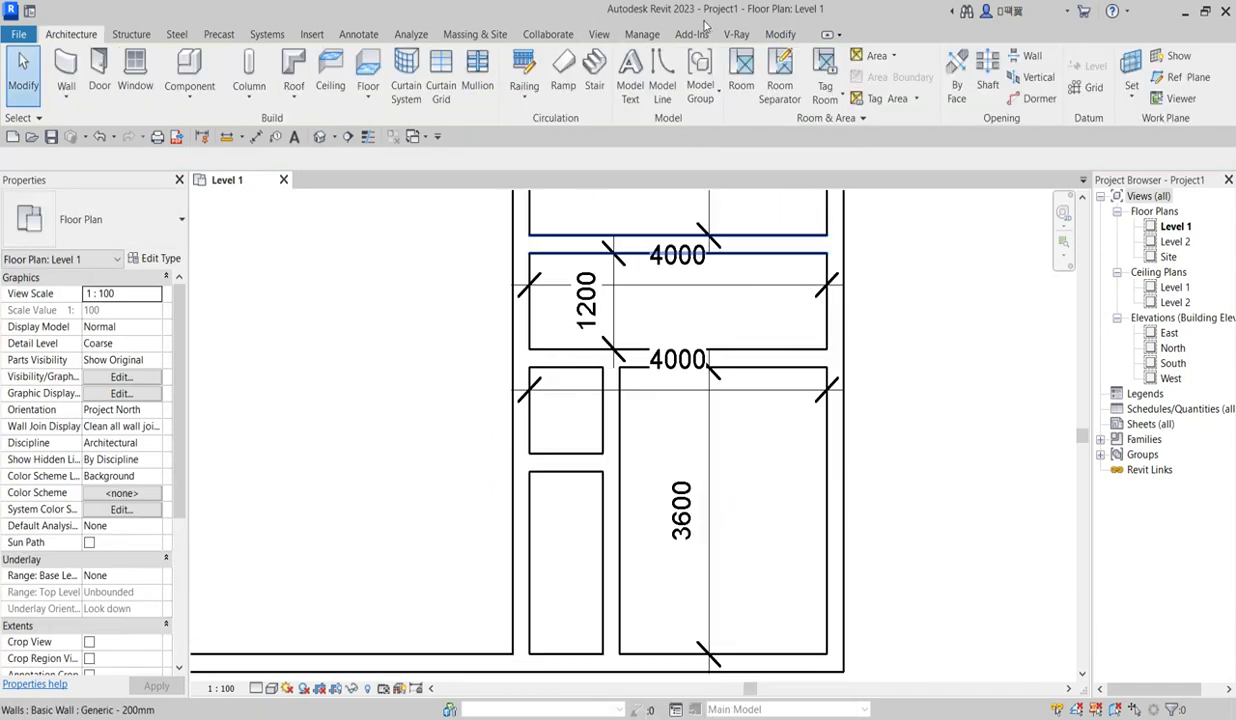
pyautogui.click(780, 34)
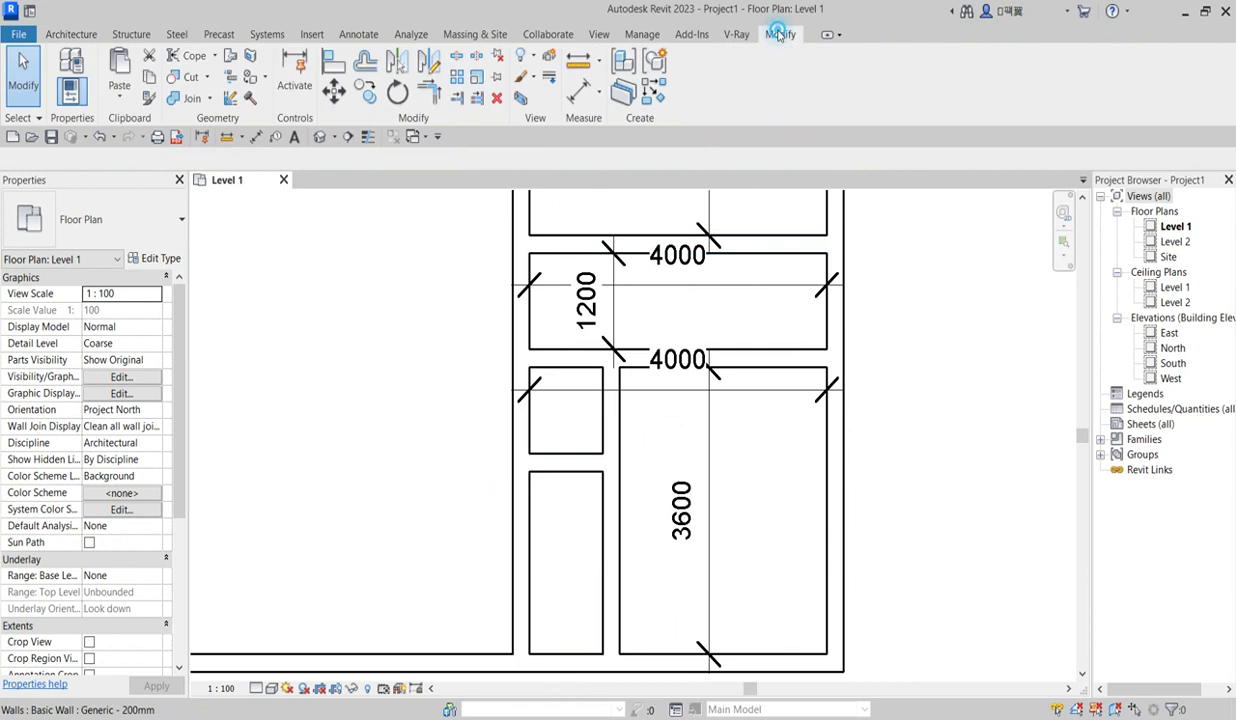
pyautogui.click(578, 89)
pyautogui.click(624, 528)
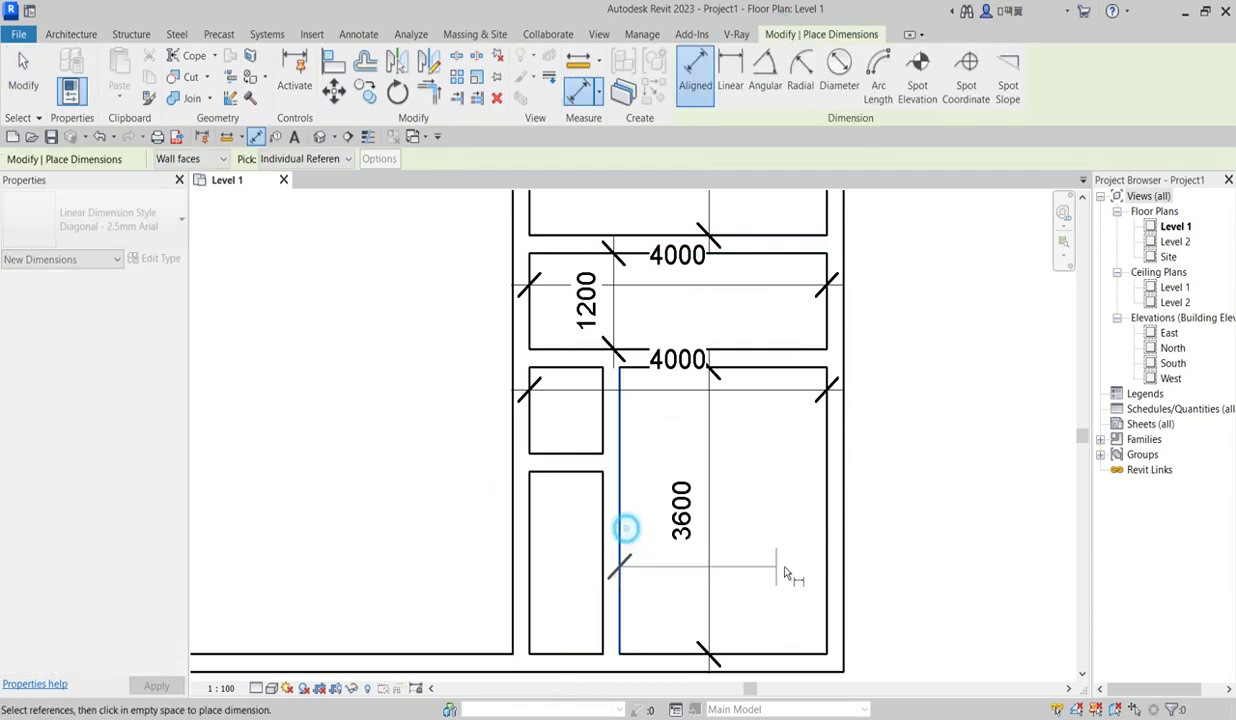
pyautogui.click(823, 585)
pyautogui.click(748, 584)
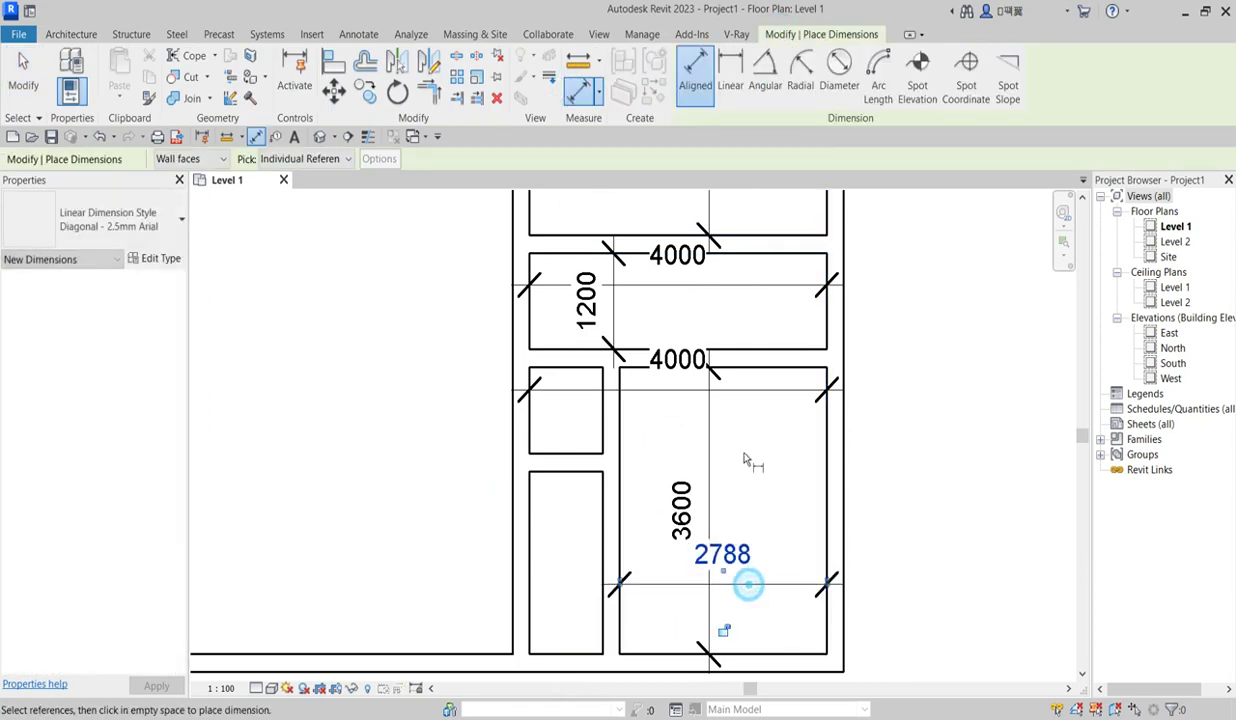
pyautogui.rightClick(745, 456)
pyautogui.click(752, 459)
pyautogui.rightClick(731, 438)
pyautogui.click(748, 445)
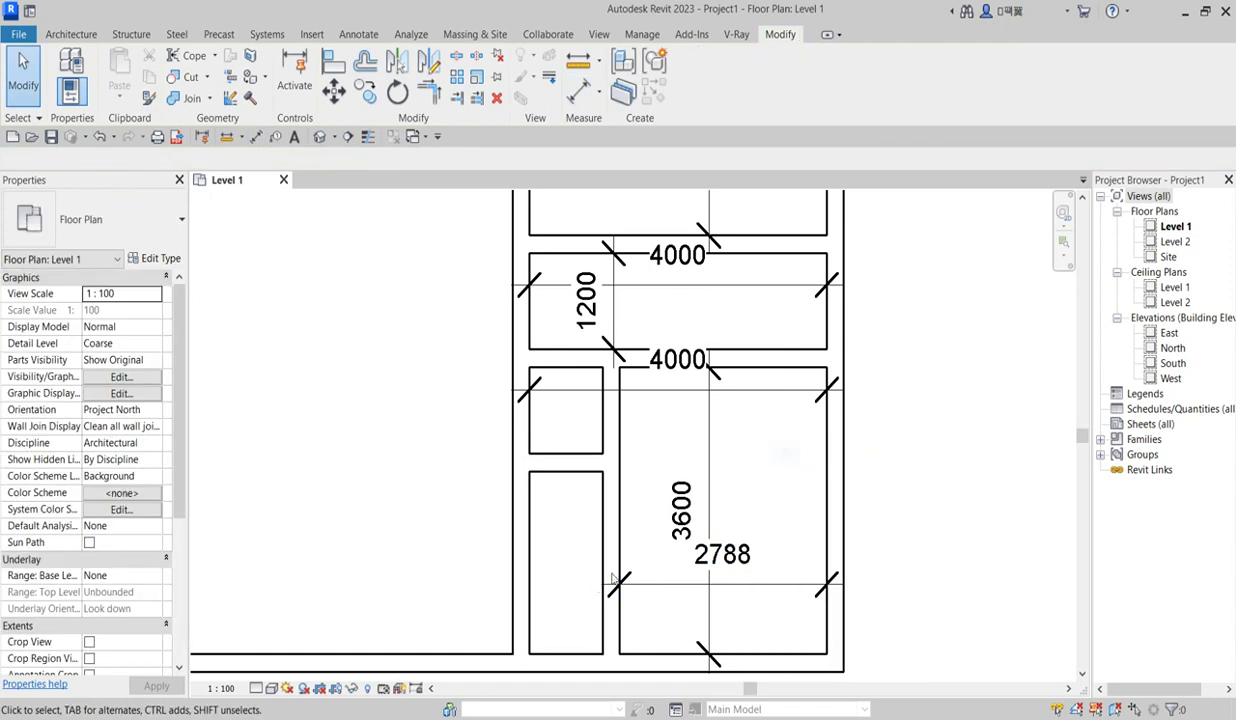
# Step: Dimension the small room's width (988)
pyautogui.click(578, 89)
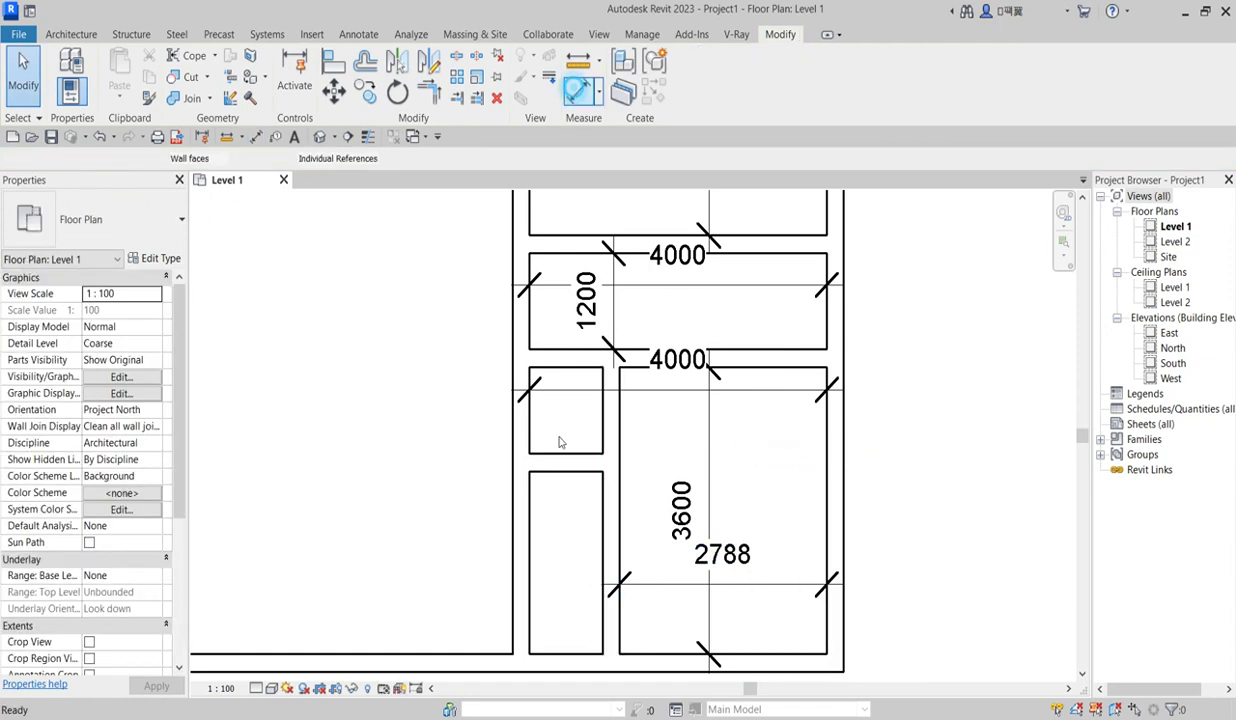
pyautogui.click(597, 542)
pyautogui.click(526, 540)
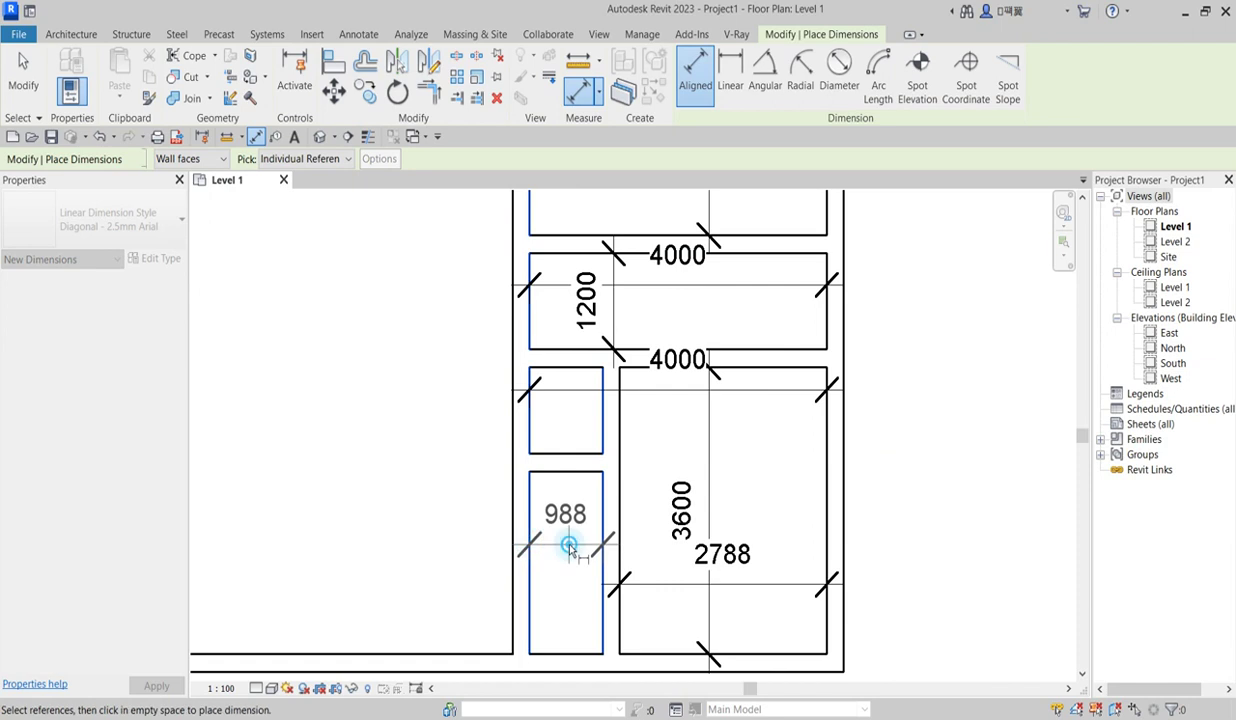
pyautogui.click(569, 546)
pyautogui.rightClick(637, 438)
pyautogui.click(684, 447)
pyautogui.rightClick(680, 443)
pyautogui.click(711, 452)
# Step: Resize the small room to 1000 wide and the room beside it to 2800 wide
pyautogui.click(610, 490)
pyautogui.click(570, 518)
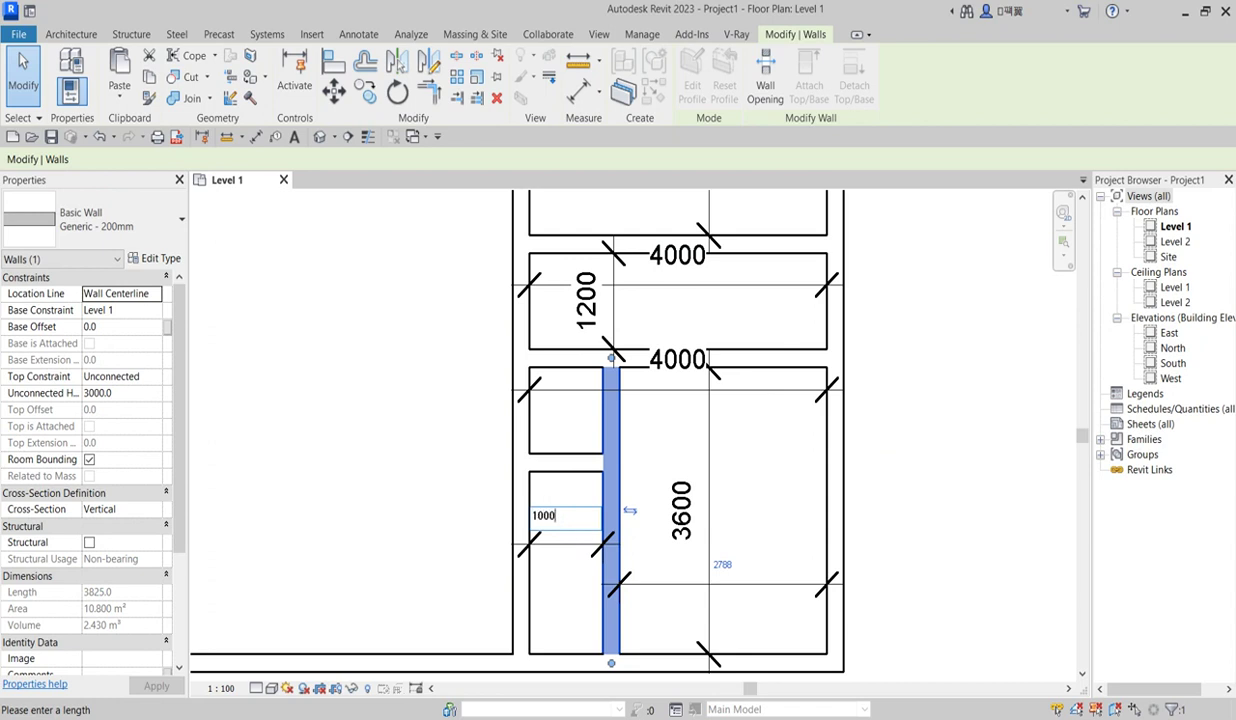
pyautogui.press('Return')
pyautogui.click(836, 440)
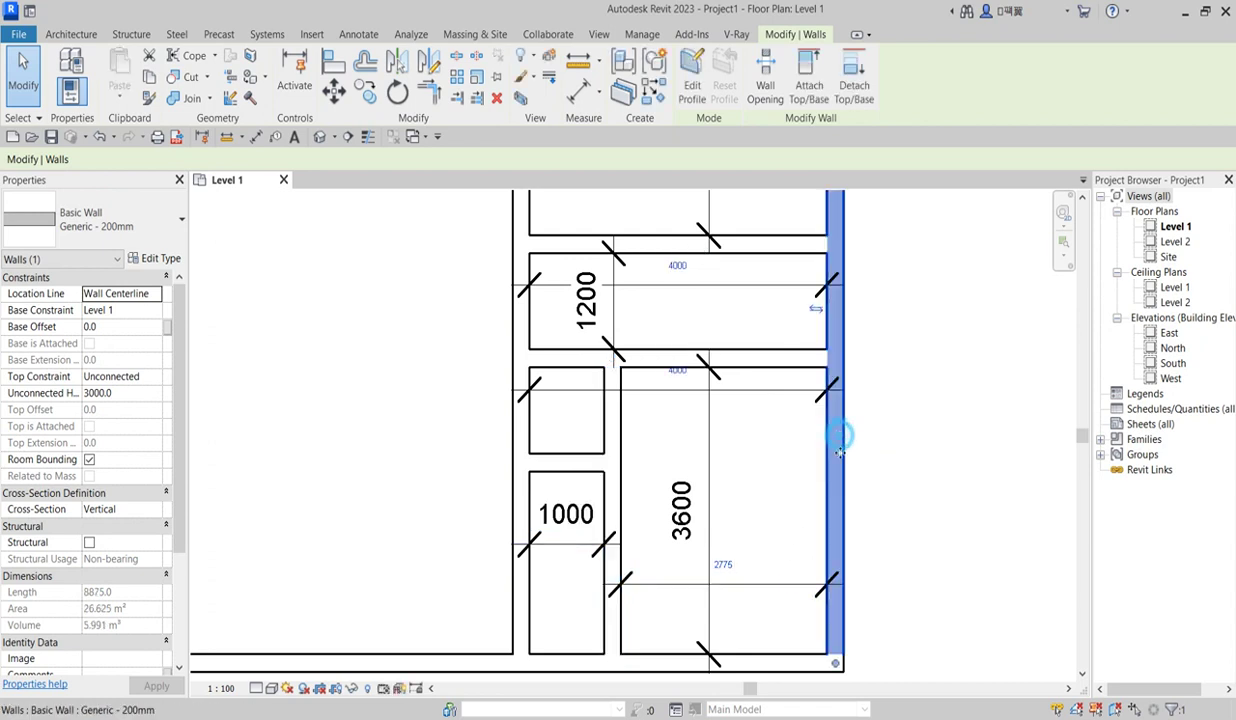
pyautogui.click(728, 566)
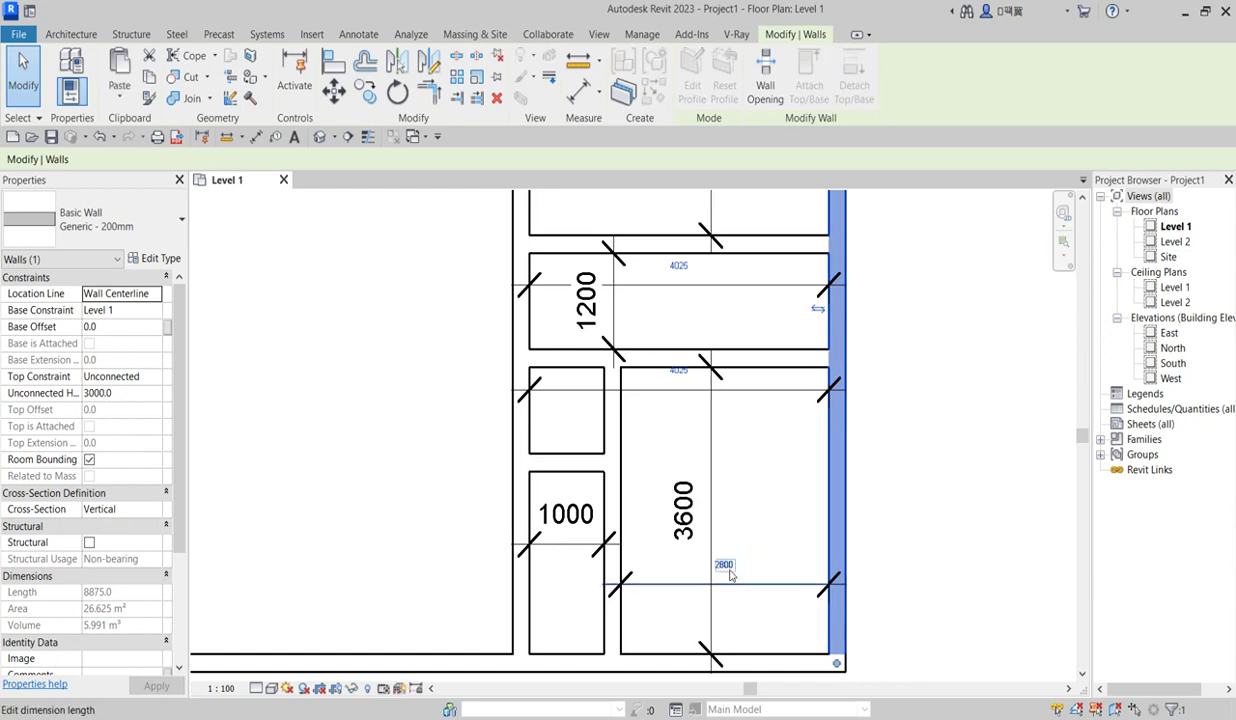
pyautogui.press('Return')
pyautogui.scroll(-3, 678, 530)
pyautogui.scroll(3, 678, 530)
pyautogui.scroll(-4, 680, 520)
# Step: Extend the inner wall up to the 1200 room's top and shorten the lower horizontal wall's left end
pyautogui.click(693, 457)
pyautogui.moveTo(700, 441); pyautogui.dragTo(690, 360)
pyautogui.click(589, 532)
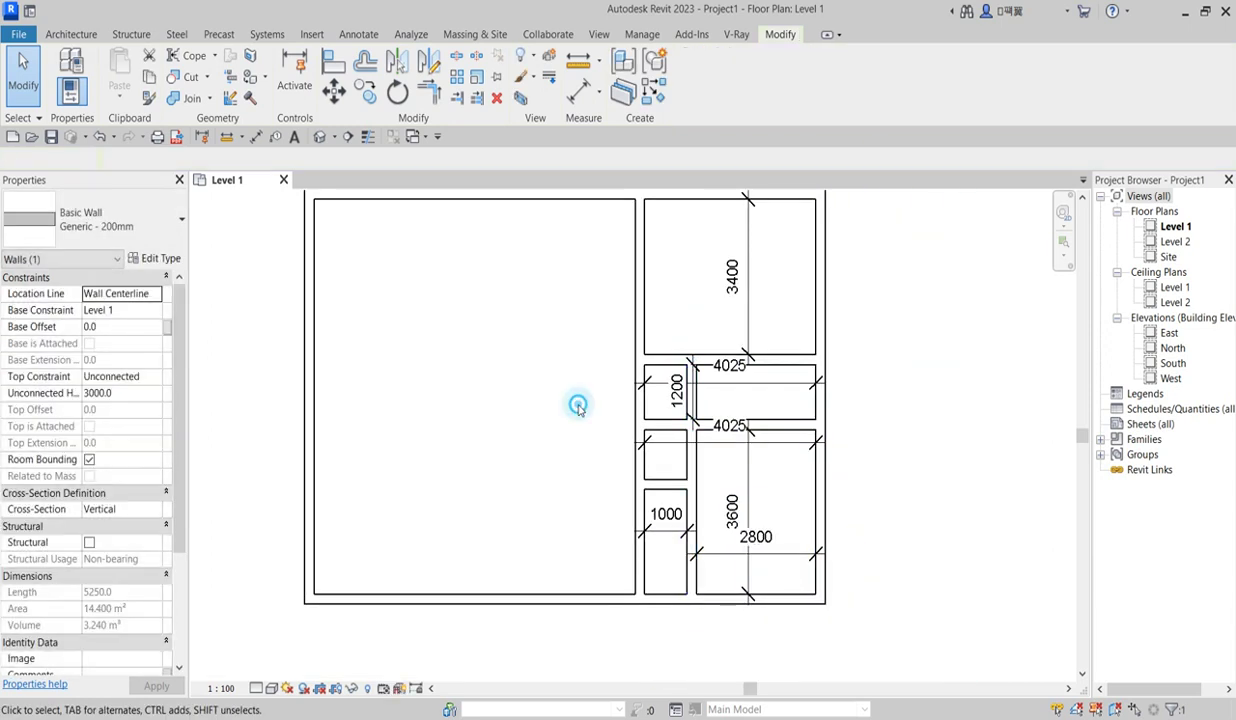
pyautogui.click(643, 423)
pyautogui.moveTo(643, 423); pyautogui.dragTo(690, 424)
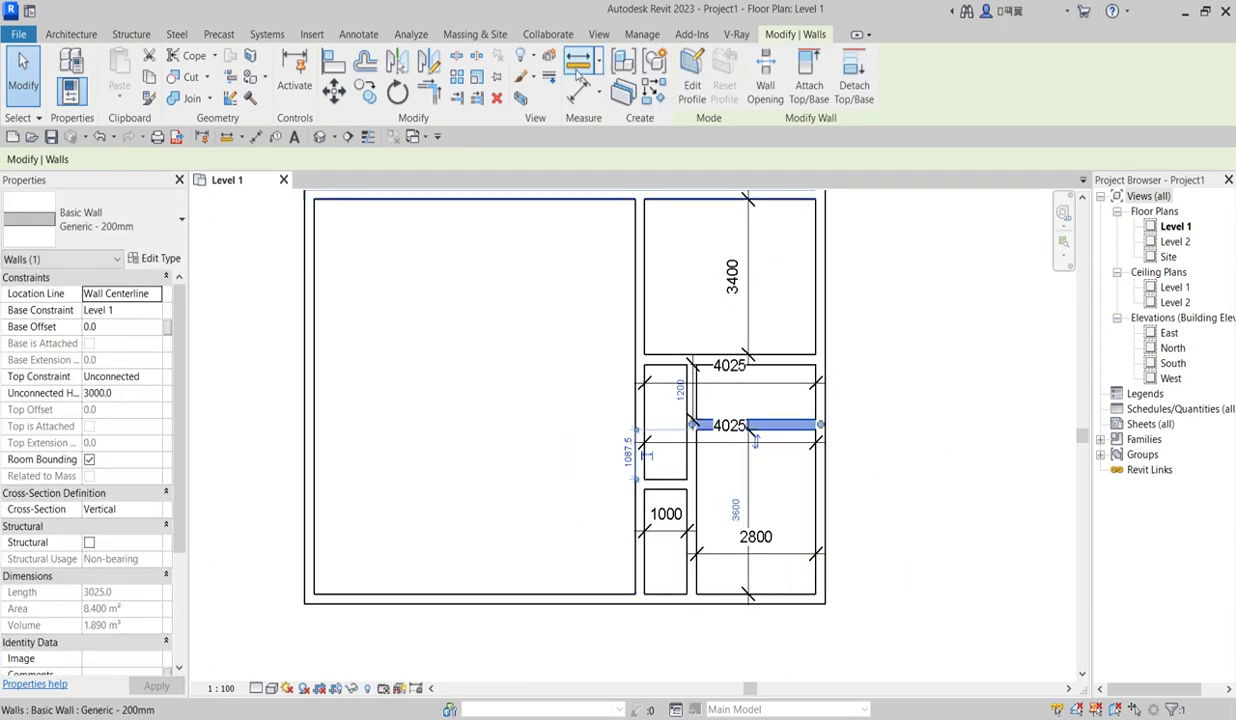
# Step: Split the horizontal wall at the 1200 passage and trim it against the vertical walls
pyautogui.click(457, 57)
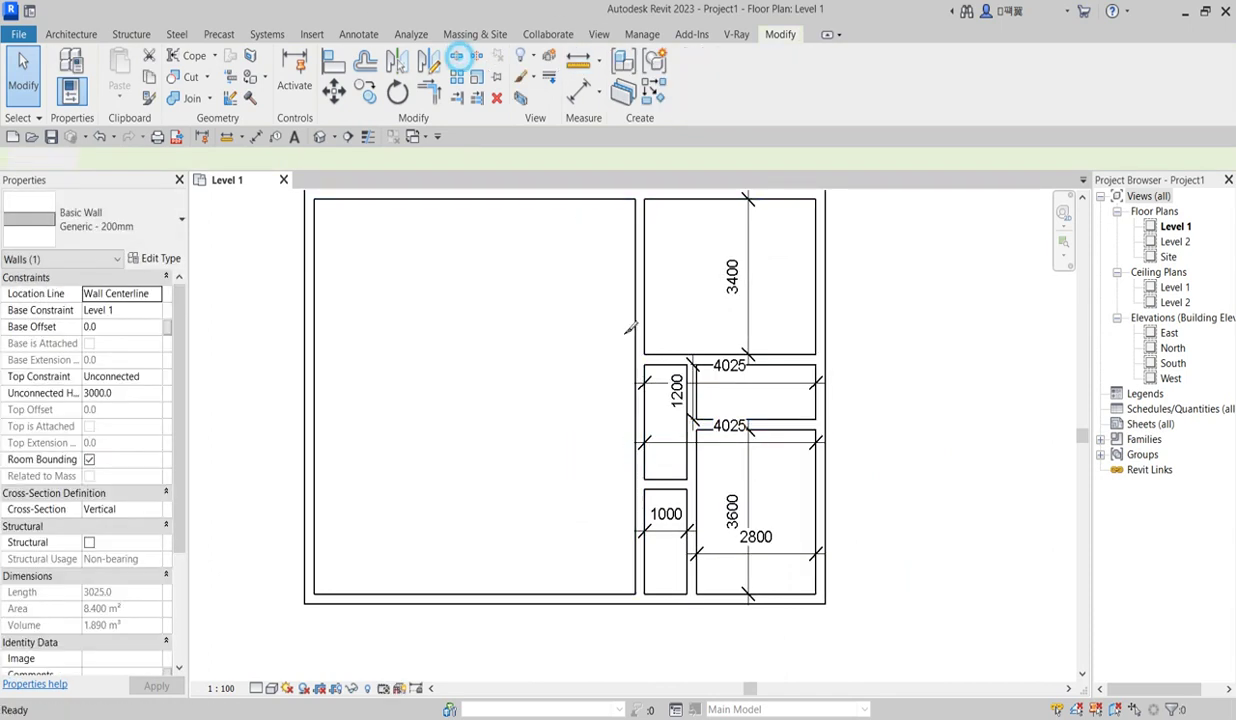
pyautogui.click(650, 421)
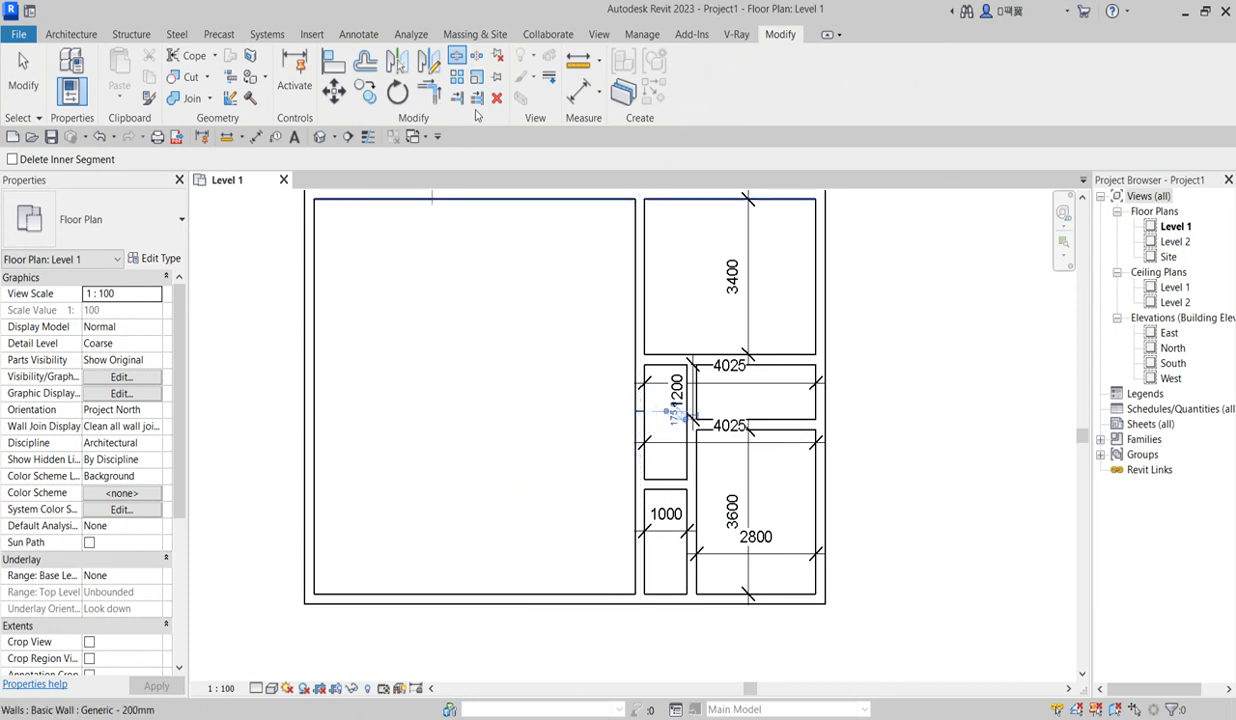
pyautogui.click(638, 300)
pyautogui.click(593, 488)
pyautogui.scroll(2, 706, 430)
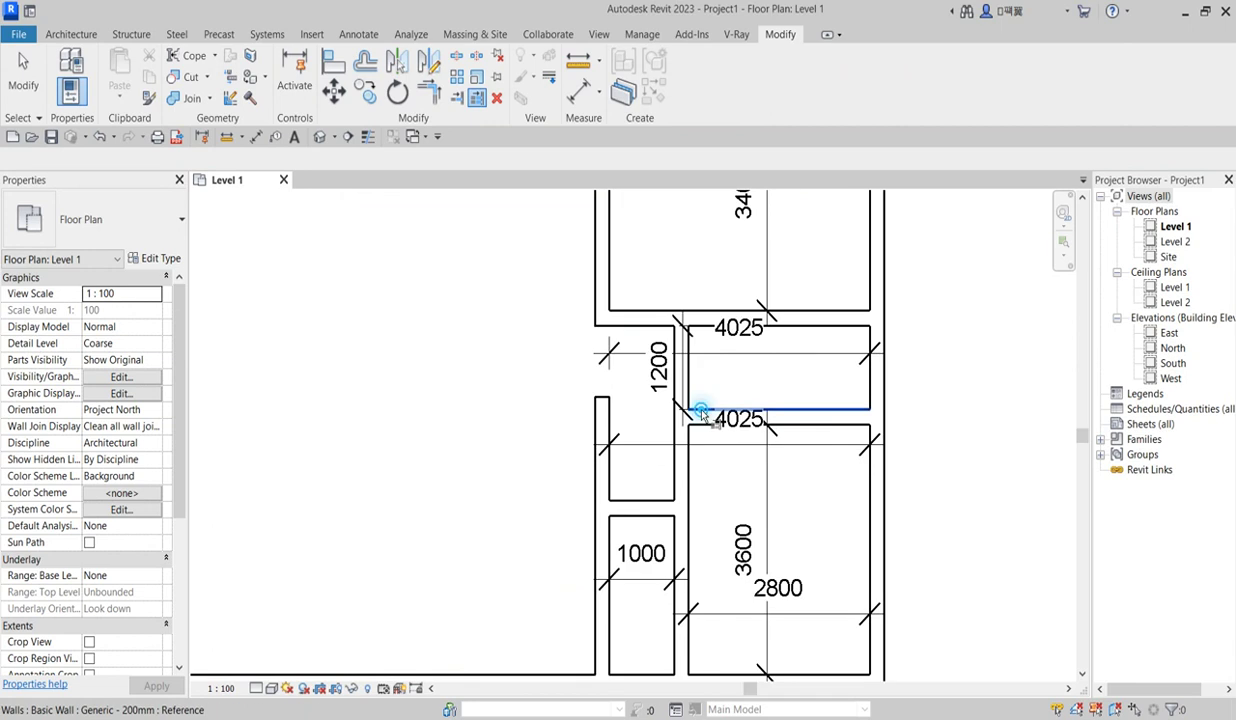
pyautogui.click(604, 485)
pyautogui.scroll(-2, 610, 490)
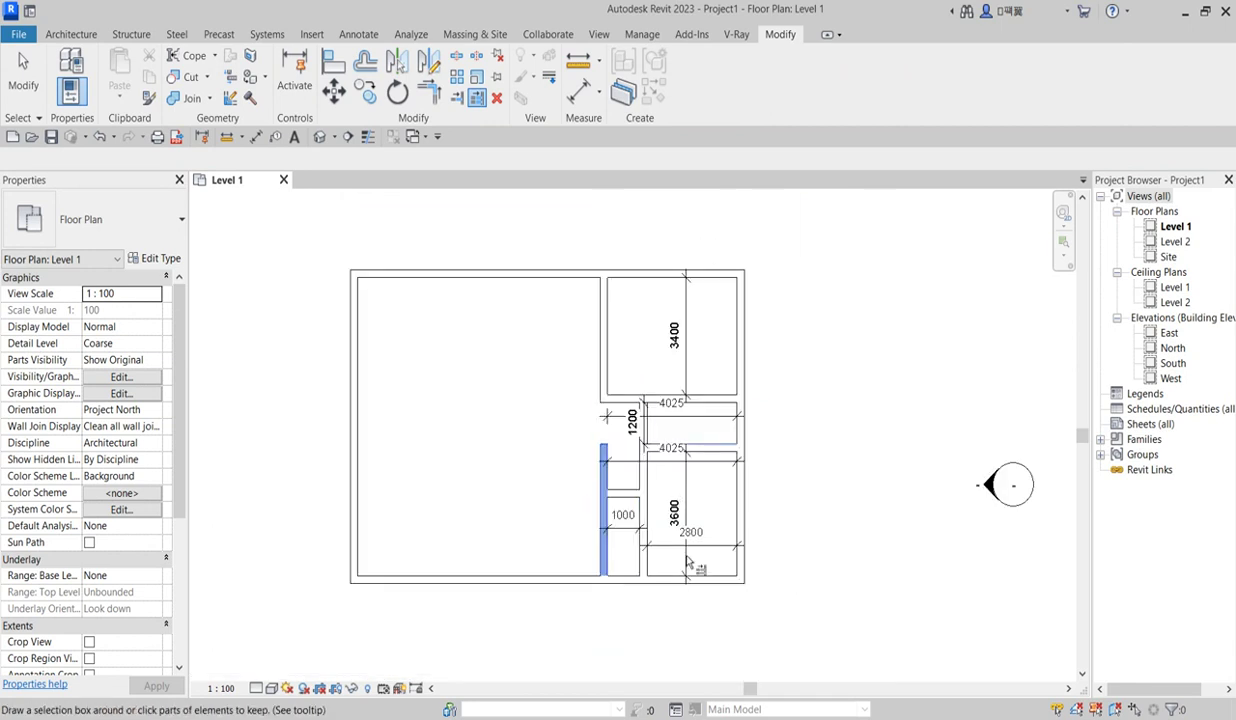
pyautogui.press('Escape')
pyautogui.press('Escape')
pyautogui.scroll(2, 655, 480)
pyautogui.rightClick(889, 388)
pyautogui.click(918, 397)
pyautogui.scroll(-2, 700, 510)
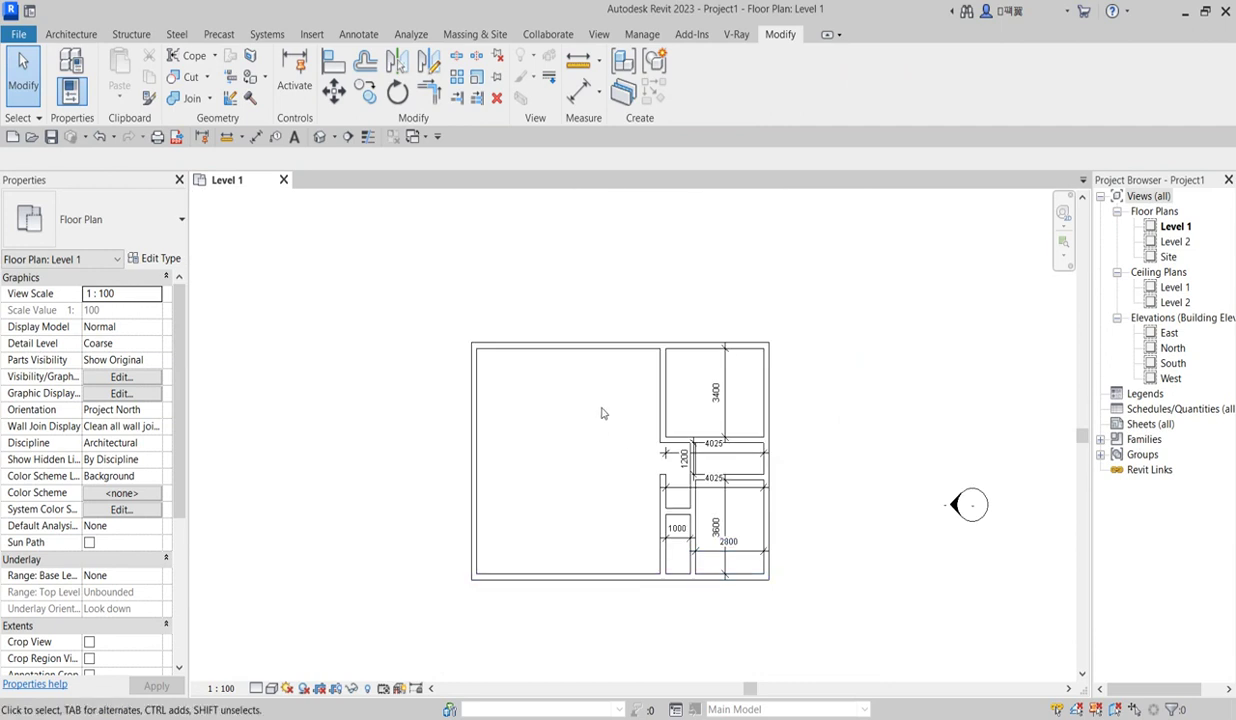
# Step: Draw a vertical Generic 200mm dividing wall from the top outer wall to the bottom wall
pyautogui.click(580, 350)
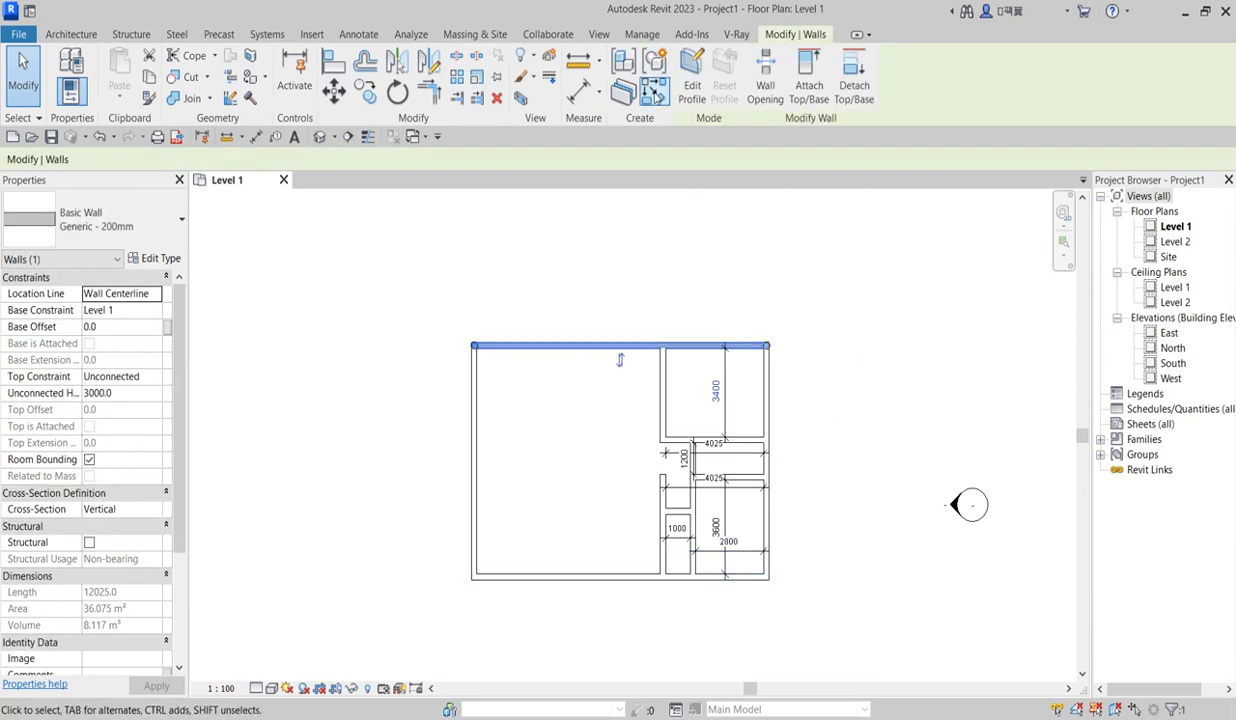
pyautogui.click(654, 92)
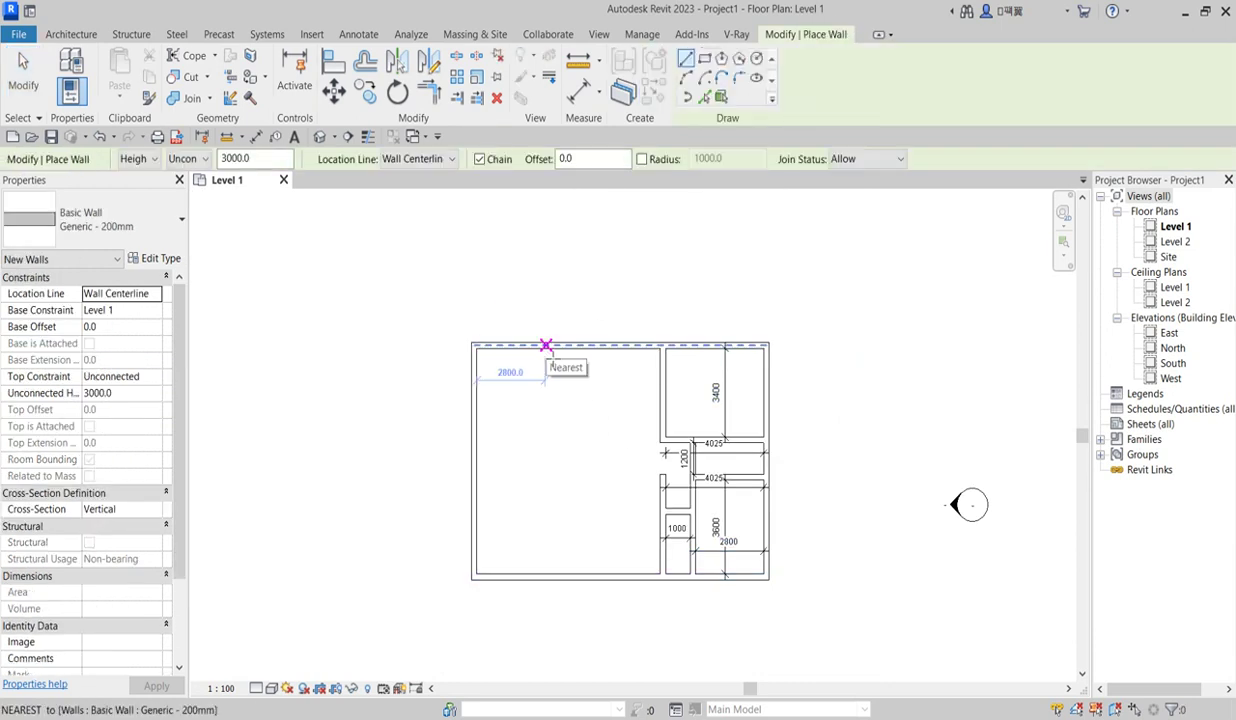
pyautogui.click(545, 345)
pyautogui.click(546, 570)
pyautogui.press('Escape')
pyautogui.scroll(2, 563, 389)
pyautogui.press('Escape')
pyautogui.scroll(-2, 558, 406)
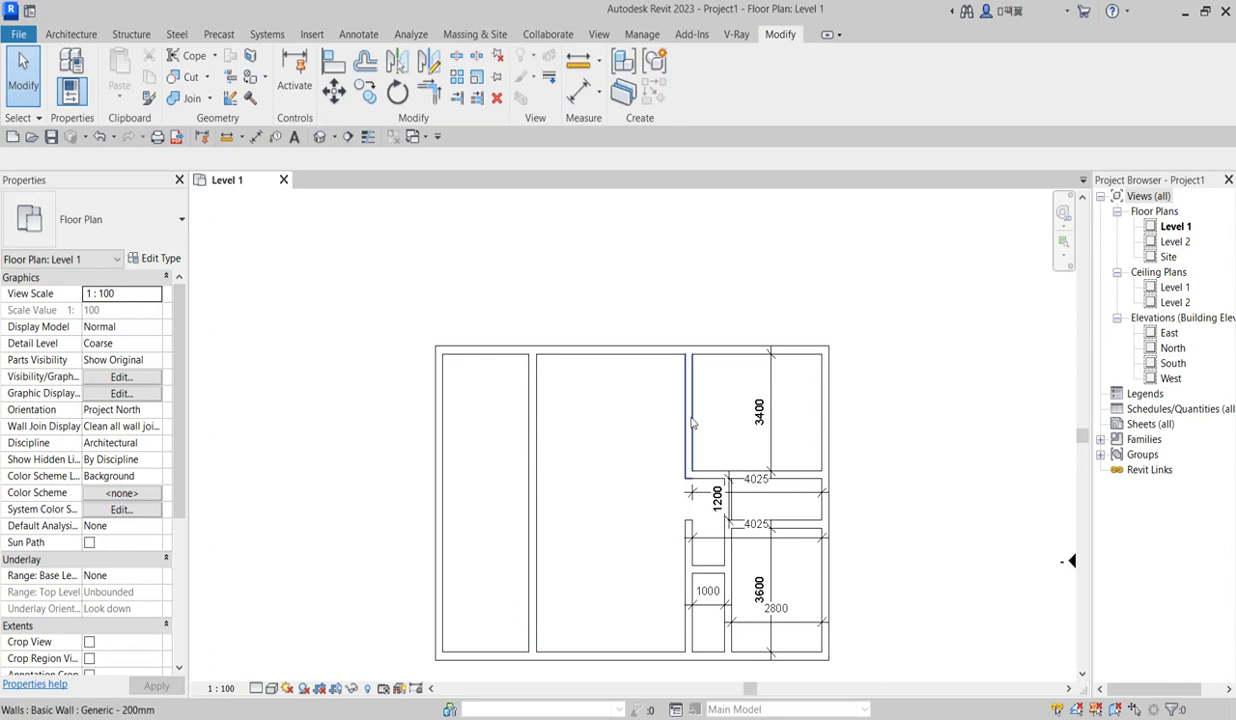
# Step: Add a horizontal wall from the wall by the 3400 room to the dividing wall
pyautogui.click(687, 405)
pyautogui.press('w')
pyautogui.press('a')
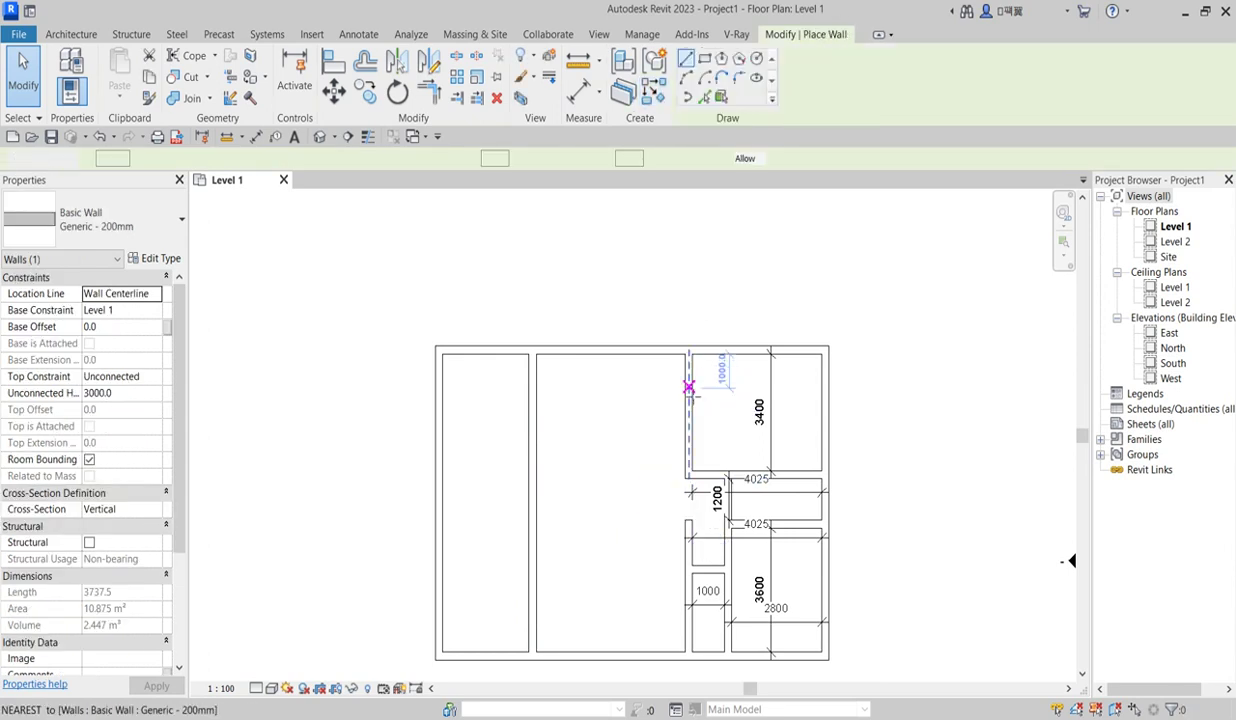
pyautogui.click(687, 395)
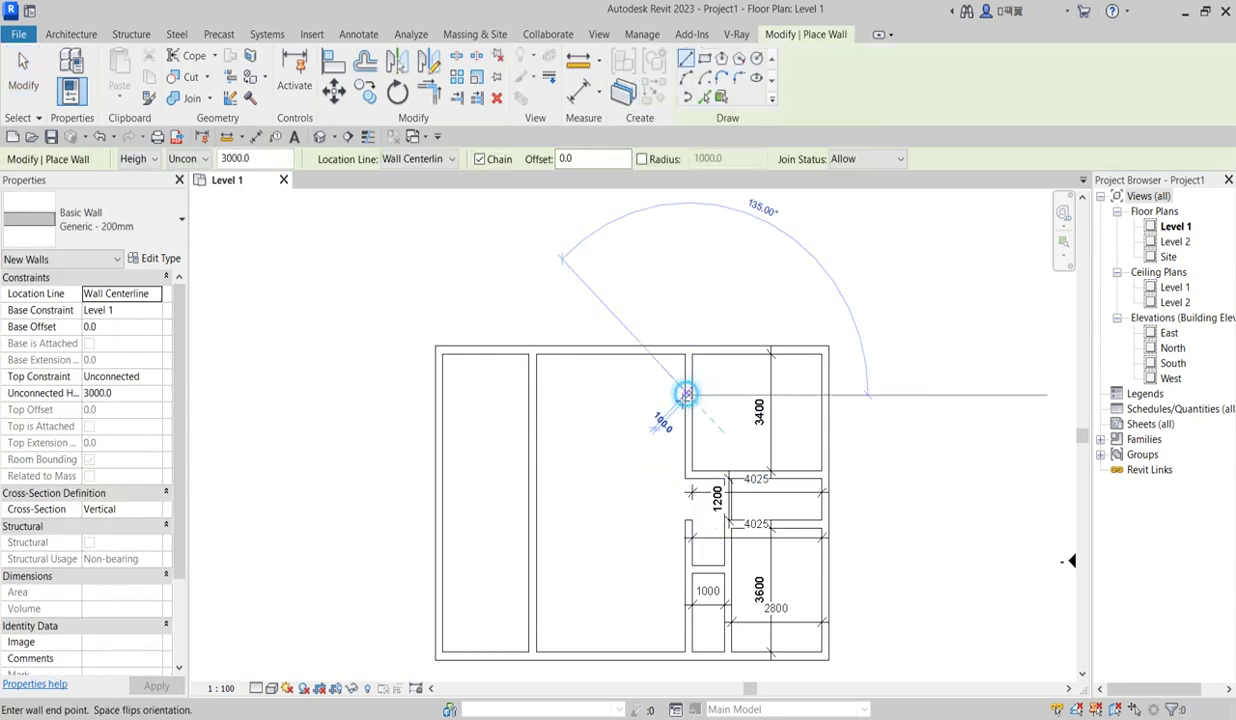
pyautogui.click(540, 398)
pyautogui.press('Escape')
pyautogui.scroll(-3, 578, 425)
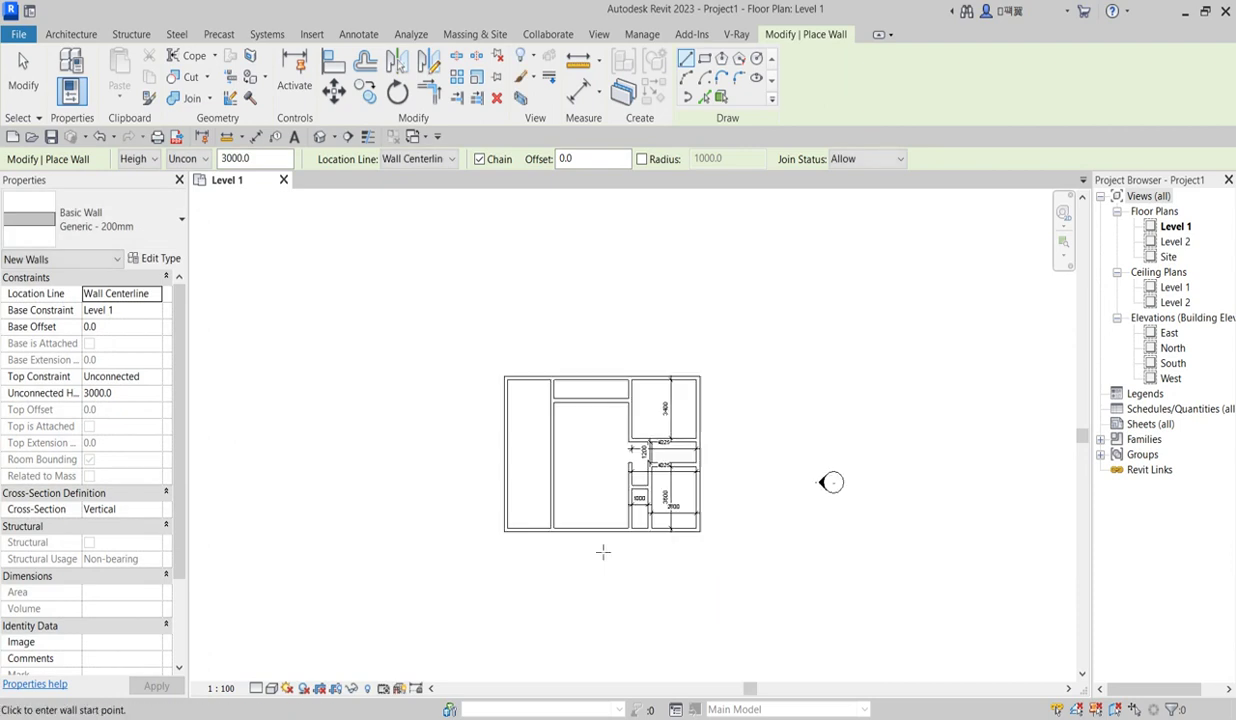
pyautogui.scroll(2, 623, 510)
pyautogui.scroll(2, 631, 502)
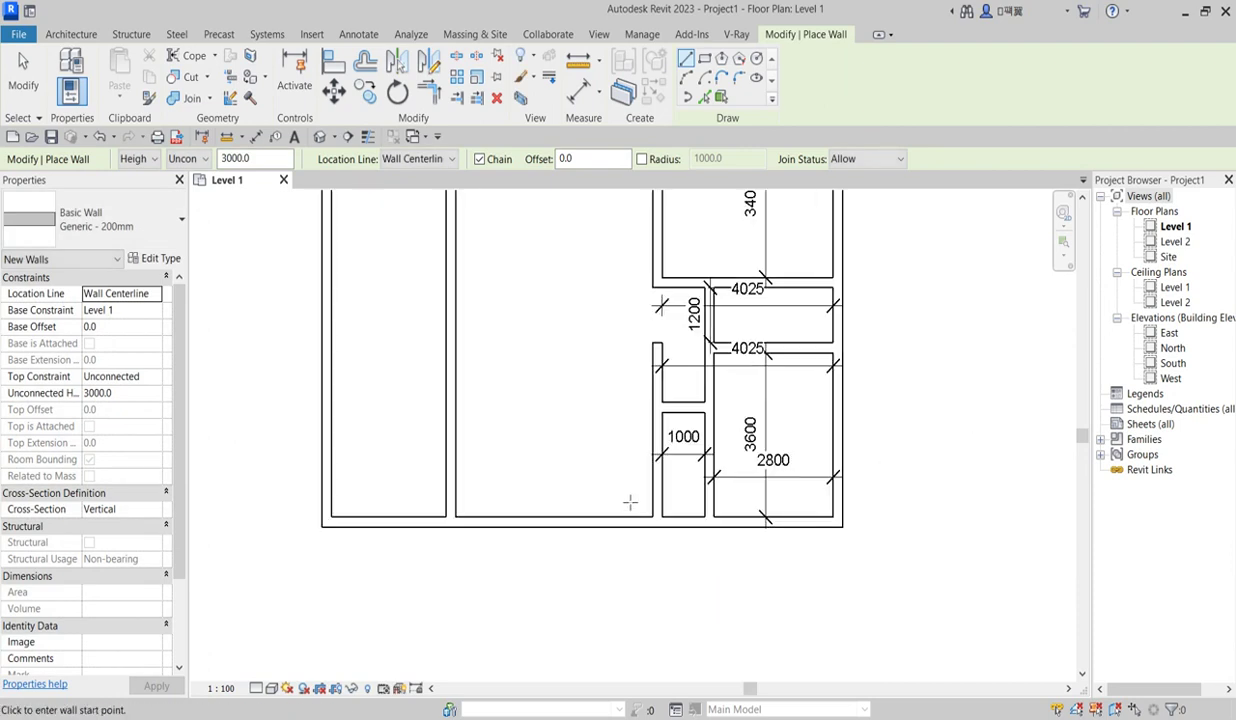
# Step: Draw a 3825 vertical wall up from the bottom wall, continuing left to the existing wall
pyautogui.click(533, 522)
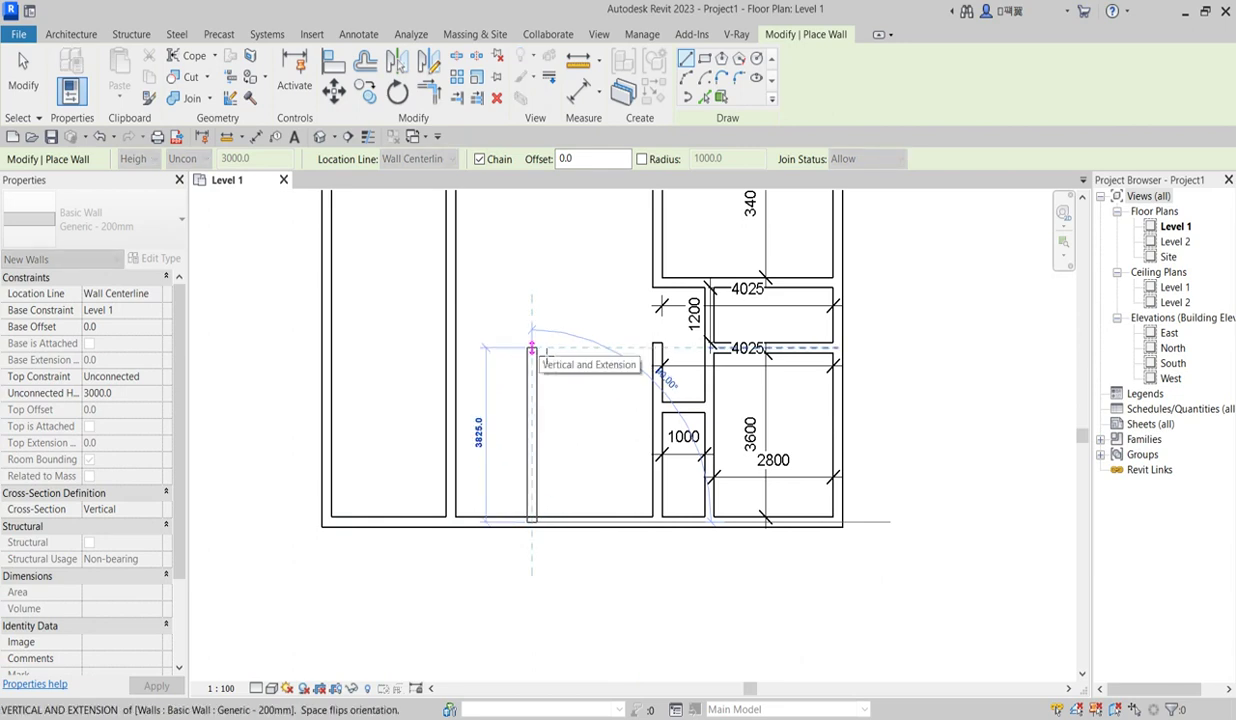
pyautogui.click(532, 343)
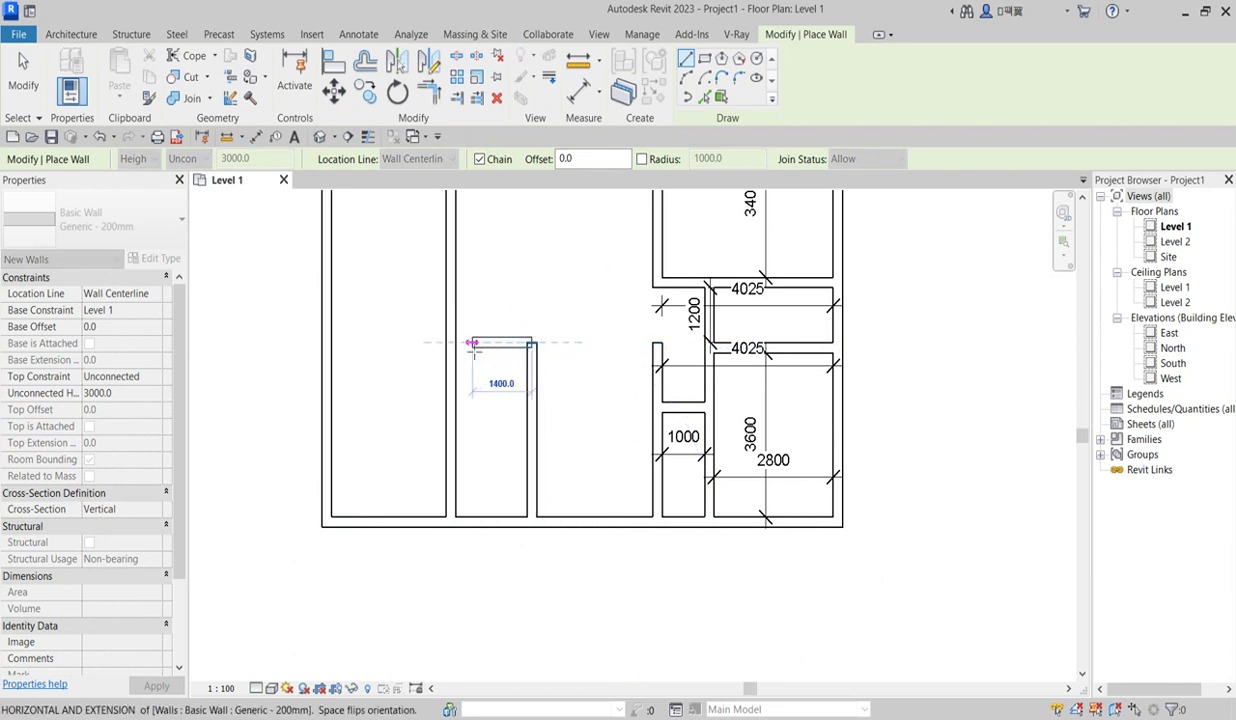
pyautogui.click(455, 344)
pyautogui.press('Escape')
pyautogui.scroll(2, 574, 480)
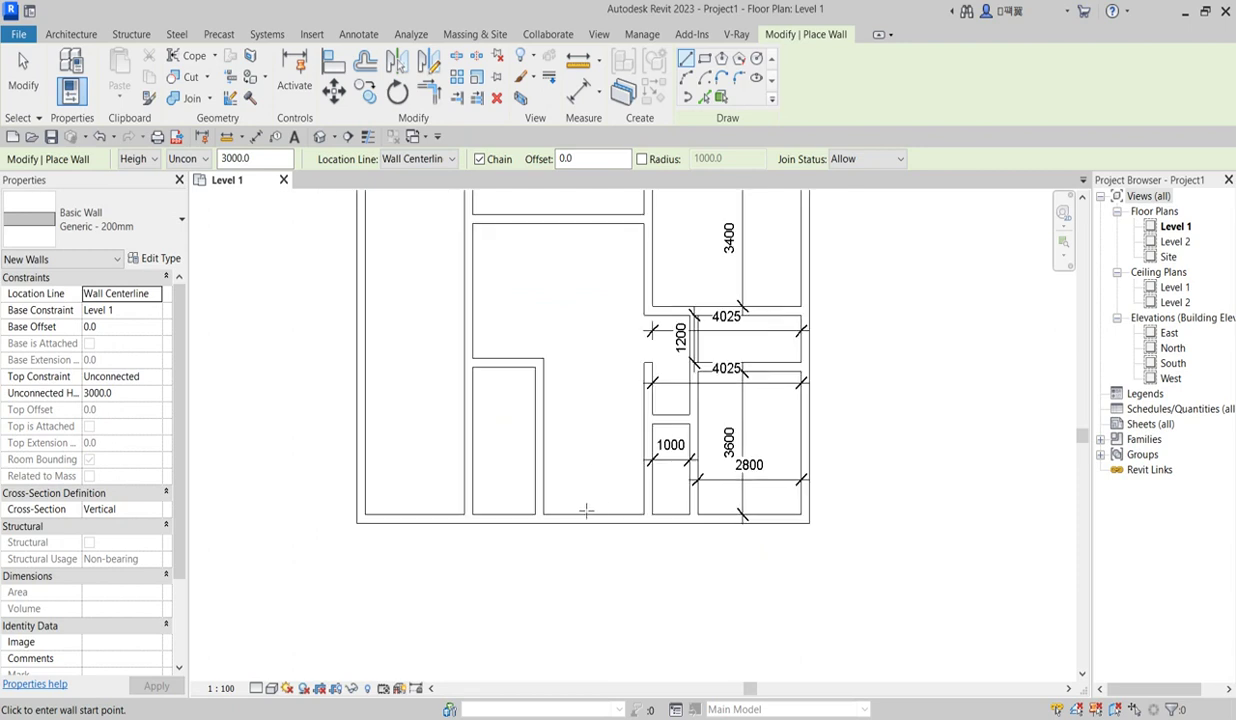
# Step: Add a horizontal wall from the existing wall across to the 1000 room
pyautogui.click(538, 474)
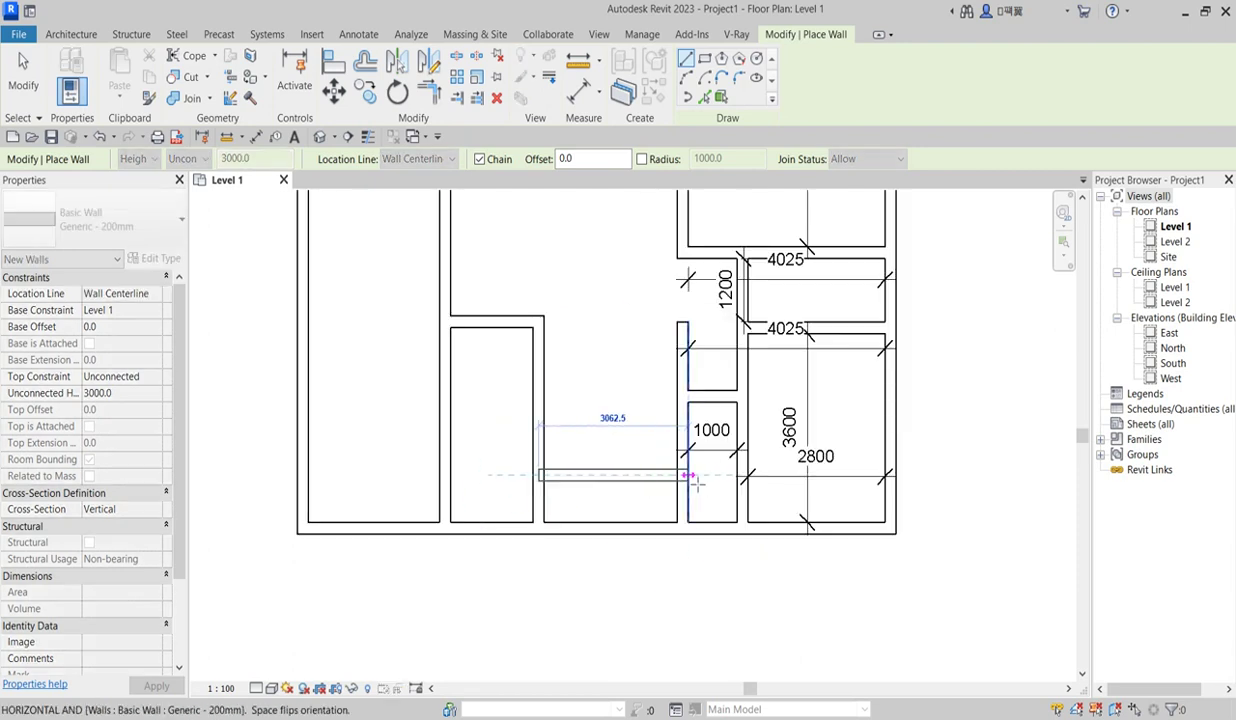
pyautogui.click(681, 474)
pyautogui.scroll(-3, 597, 528)
pyautogui.press('Escape')
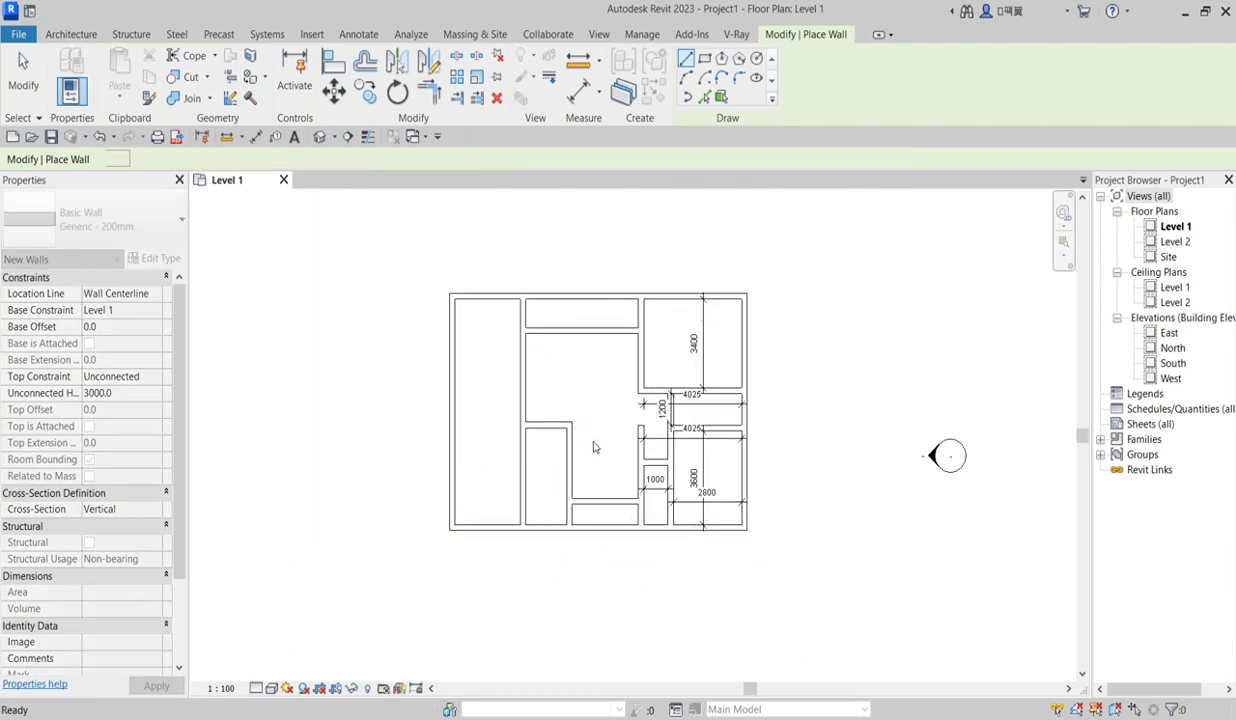
pyautogui.scroll(2, 558, 285)
# Step: Add a short vertical wall splitting the top room
pyautogui.click(555, 279)
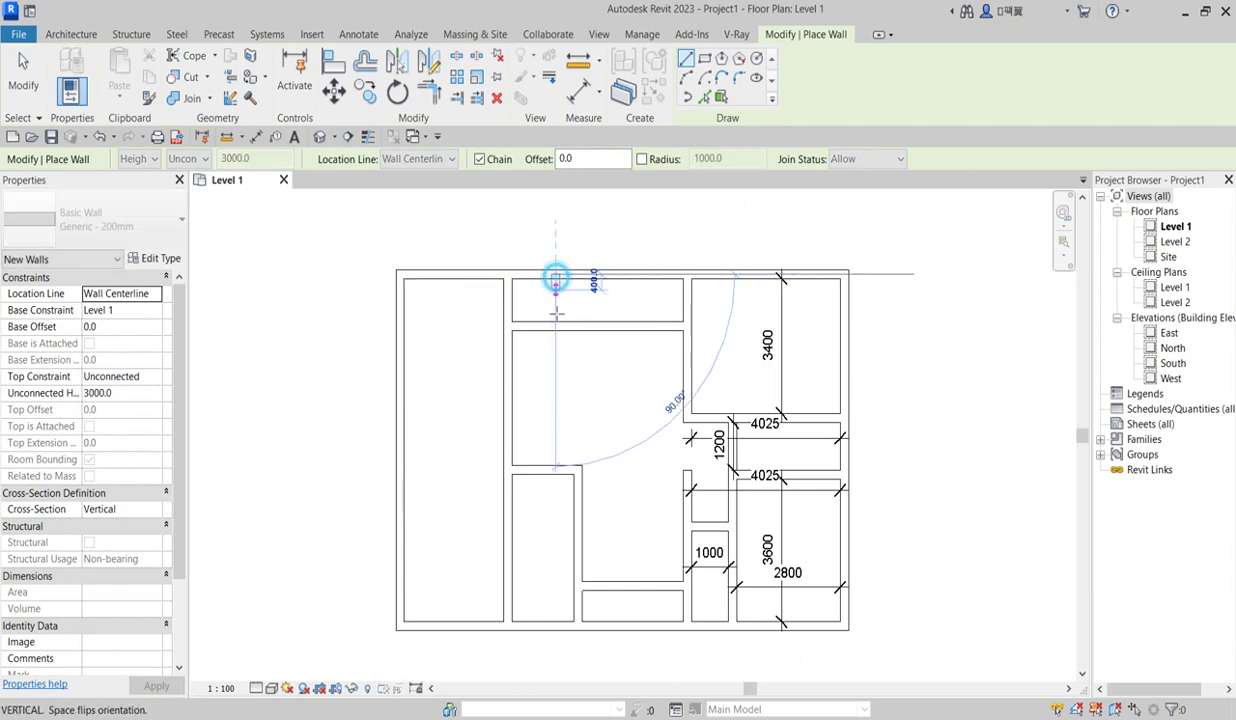
pyautogui.click(555, 322)
pyautogui.press('Escape')
pyautogui.scroll(-3, 613, 381)
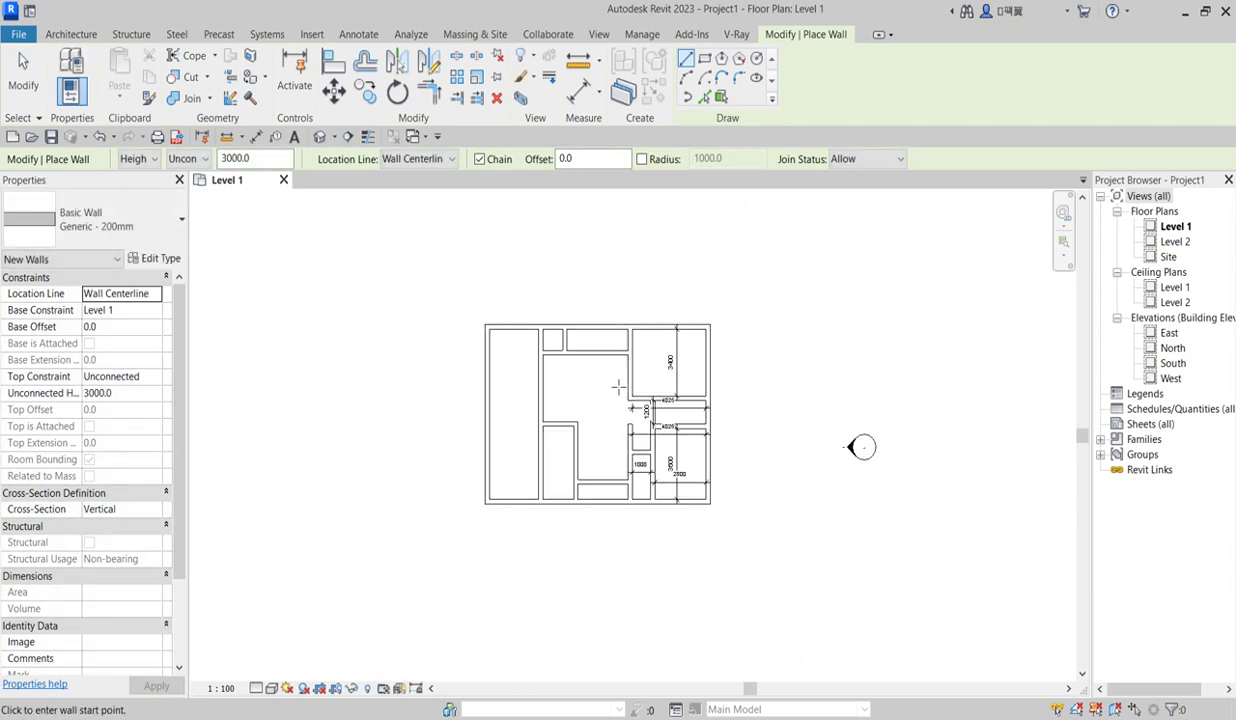
# Step: Trim the bottom outer wall back to its corner with Trim/Extend to Corner
pyautogui.scroll(2, 600, 400)
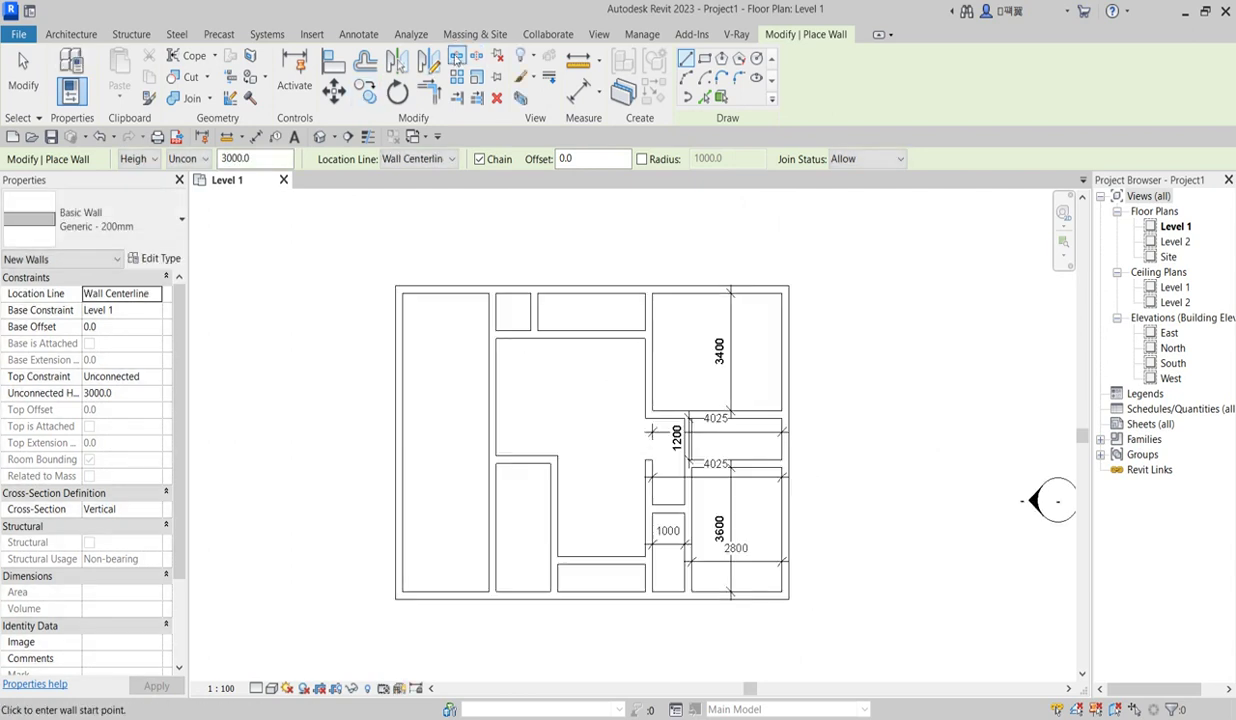
pyautogui.click(455, 56)
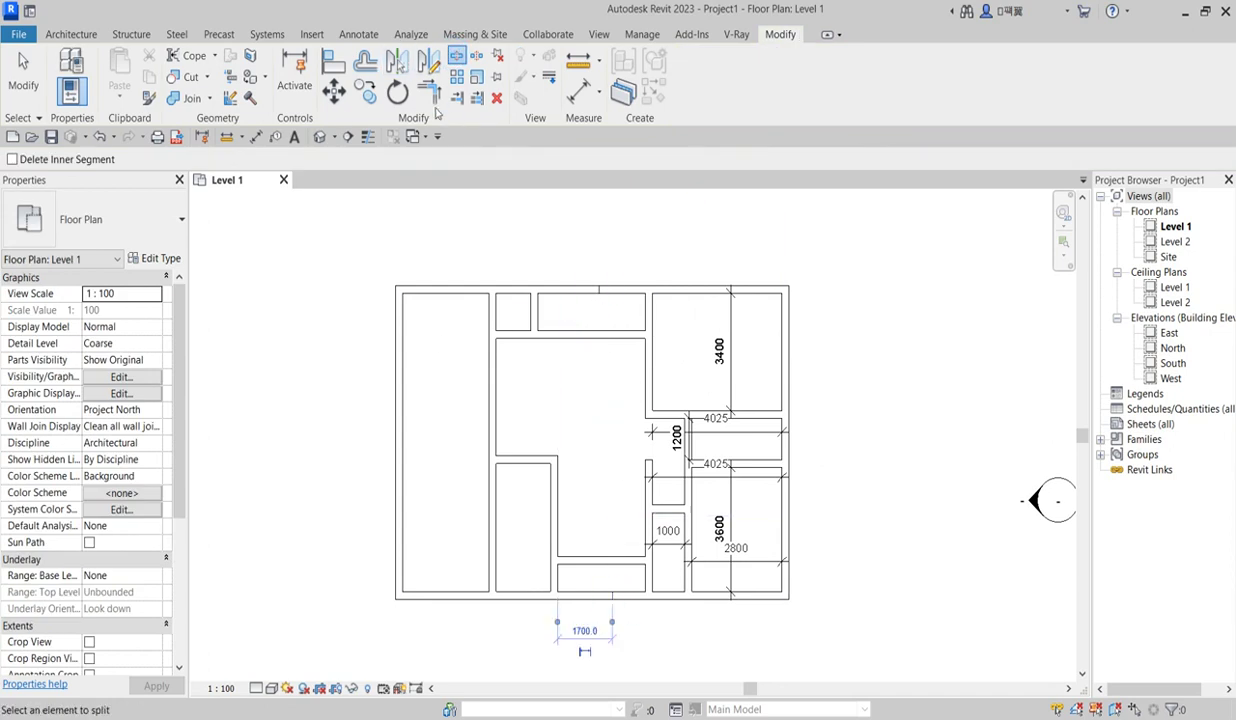
pyautogui.click(429, 93)
pyautogui.click(540, 596)
pyautogui.click(560, 578)
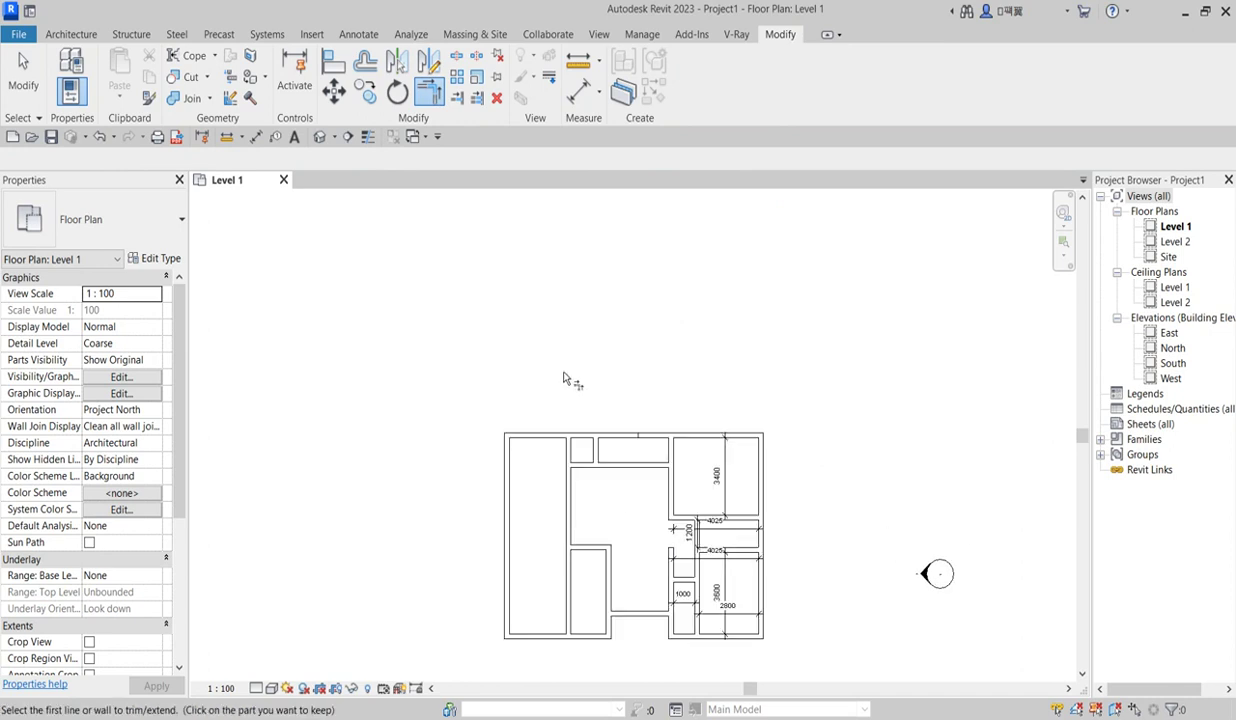
# Step: Trim the top-left and top-right outer walls back to their corners
pyautogui.moveTo(497, 241); pyautogui.dragTo(575, 418, button='middle')
pyautogui.click(598, 465)
pyautogui.click(614, 490)
pyautogui.click(733, 467)
pyautogui.click(726, 487)
pyautogui.scroll(-3, 610, 433)
pyautogui.scroll(3, 630, 510)
pyautogui.press('Escape')
pyautogui.scroll(2, 652, 484)
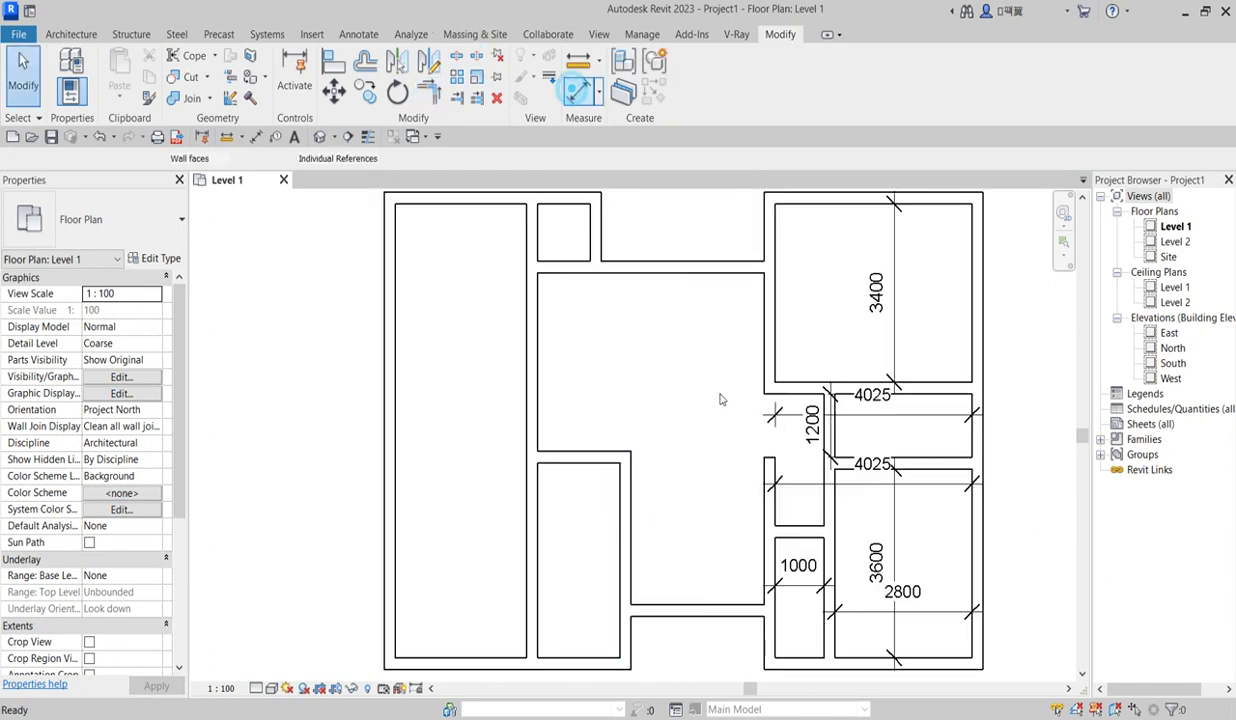
# Step: Add aligned dimensions for the 2725 corridor width and 1688 small room width
pyautogui.click(578, 90)
pyautogui.click(762, 553)
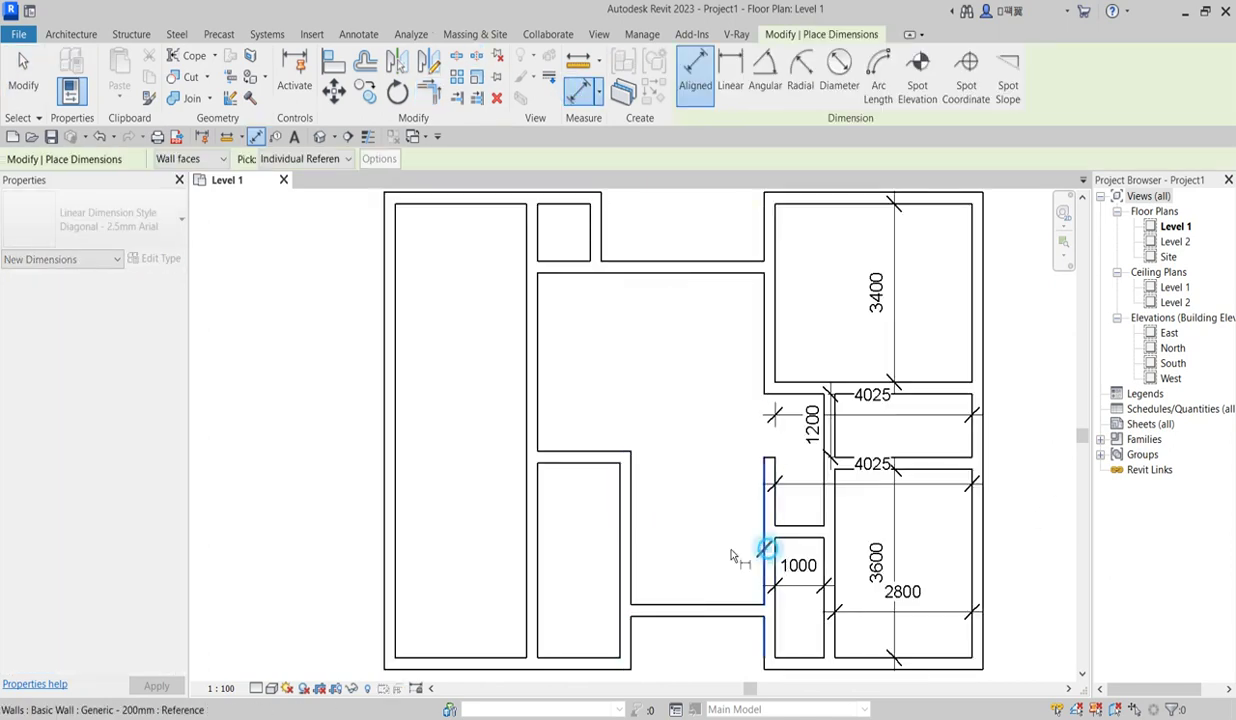
pyautogui.click(630, 555)
pyautogui.click(662, 544)
pyautogui.scroll(3, 684, 502)
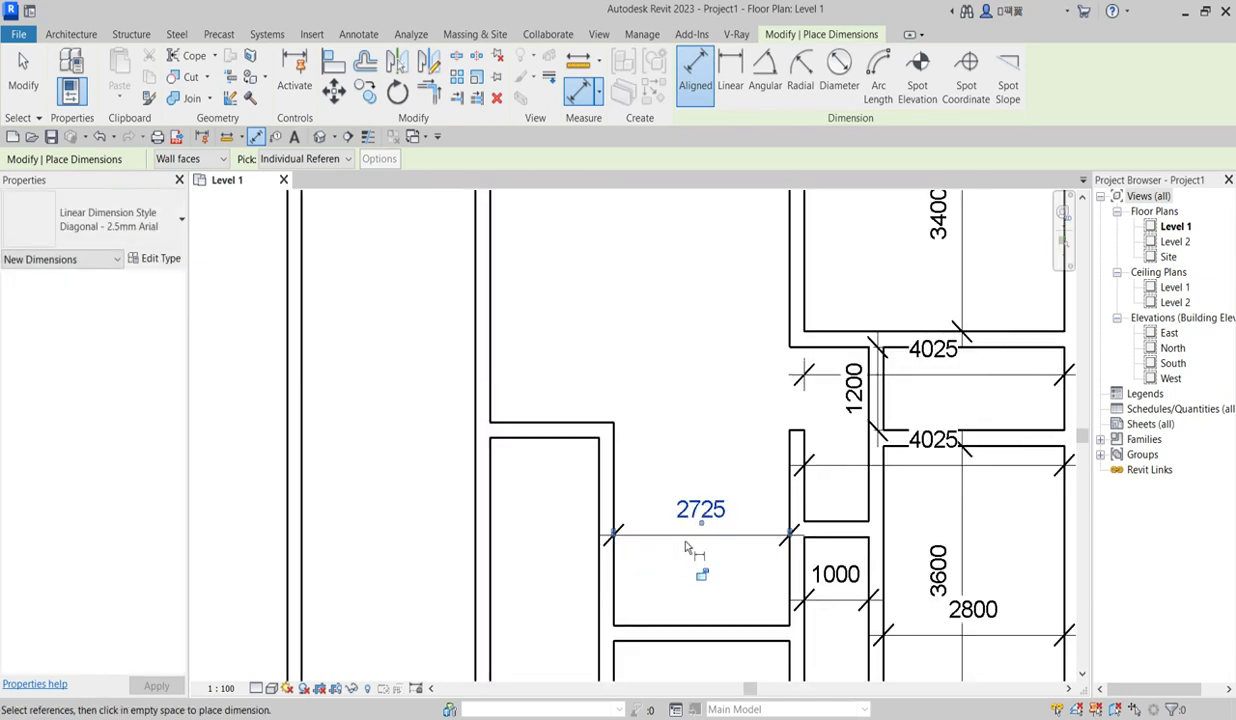
pyautogui.scroll(-3, 594, 539)
pyautogui.scroll(3, 620, 550)
pyautogui.click(636, 546)
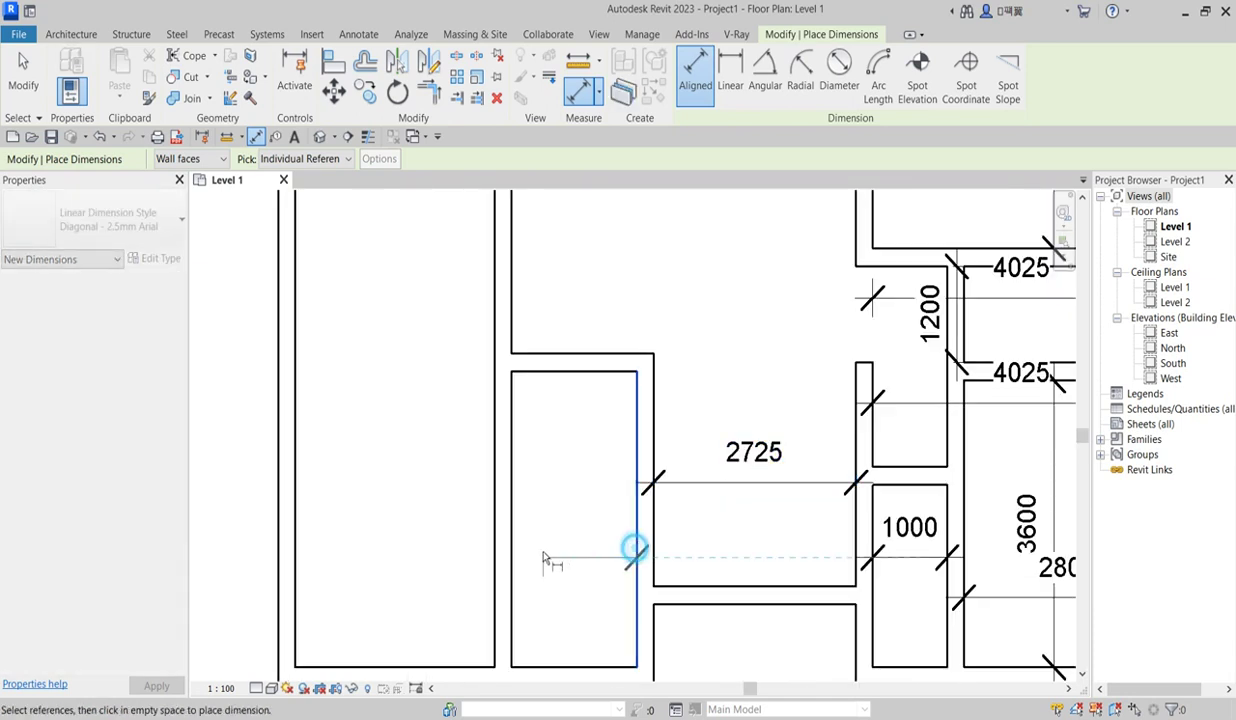
pyautogui.click(513, 548)
pyautogui.click(560, 555)
pyautogui.scroll(-4, 566, 560)
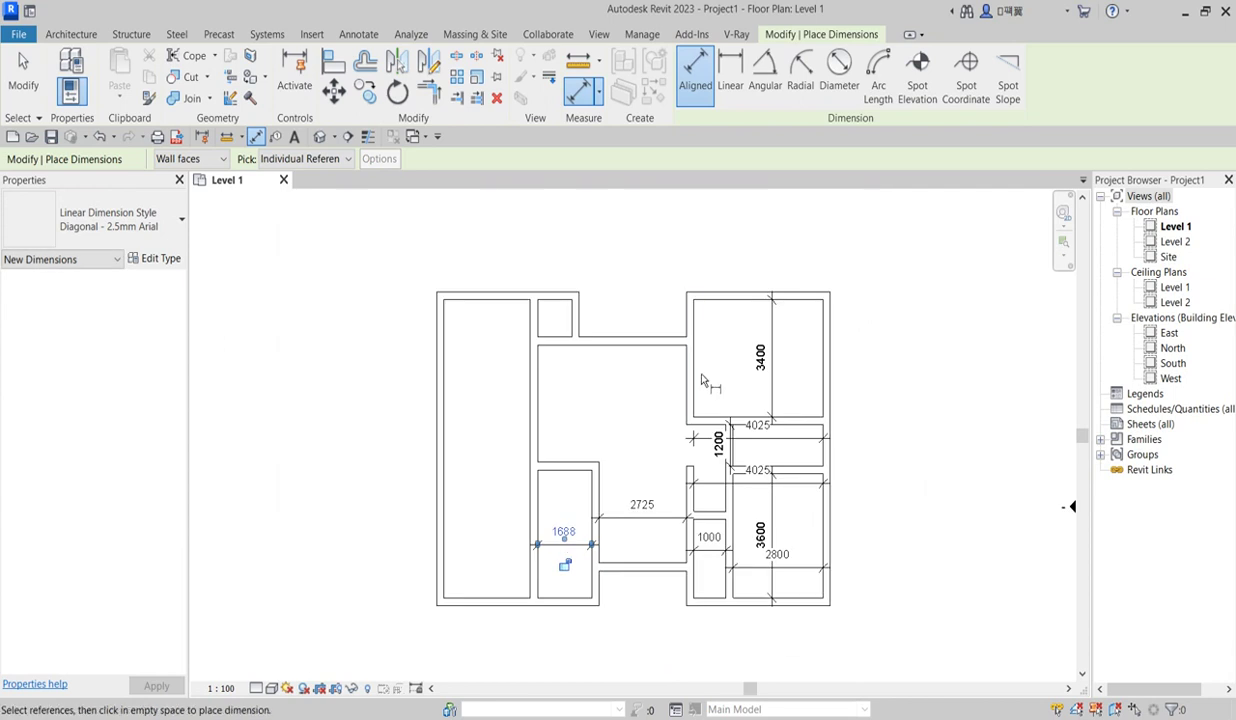
pyautogui.scroll(2, 686, 413)
# Step: Dimension the hall's 4638 width and 3400 height, then stop dimensioning
pyautogui.click(686, 413)
pyautogui.click(432, 406)
pyautogui.click(646, 402)
pyautogui.scroll(-4, 646, 406)
pyautogui.scroll(3, 629, 284)
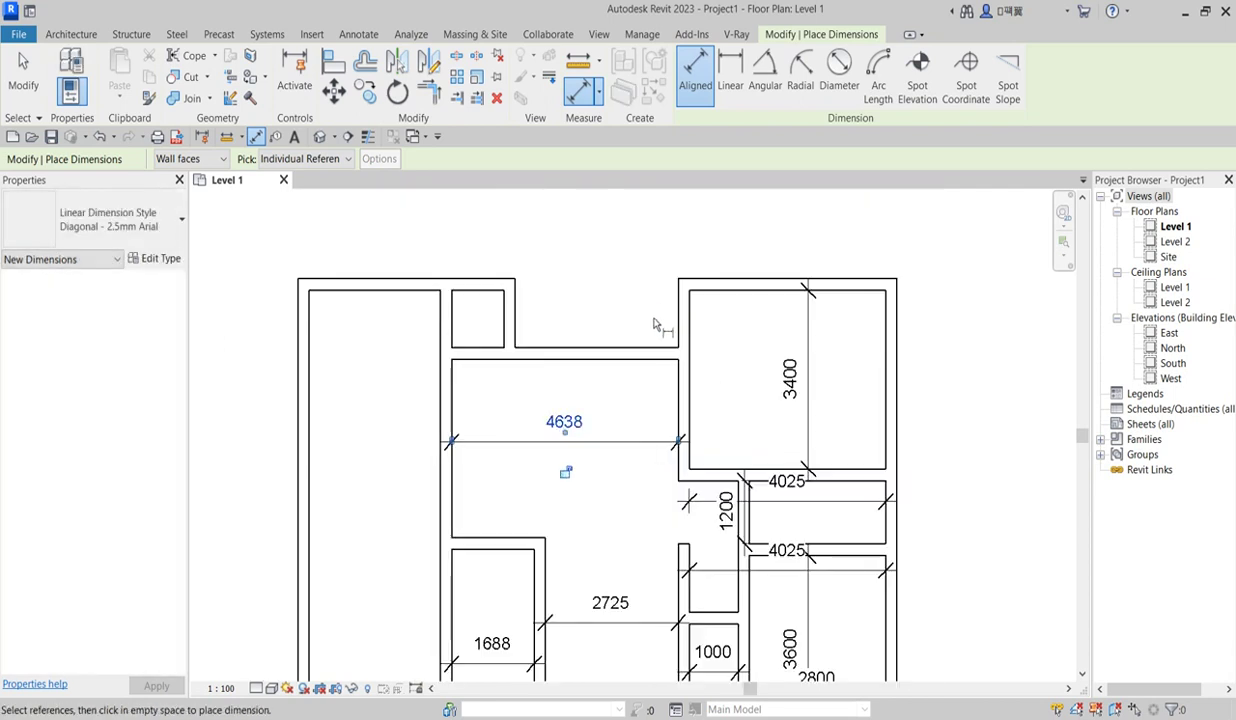
pyautogui.click(500, 356)
pyautogui.click(500, 536)
pyautogui.click(503, 489)
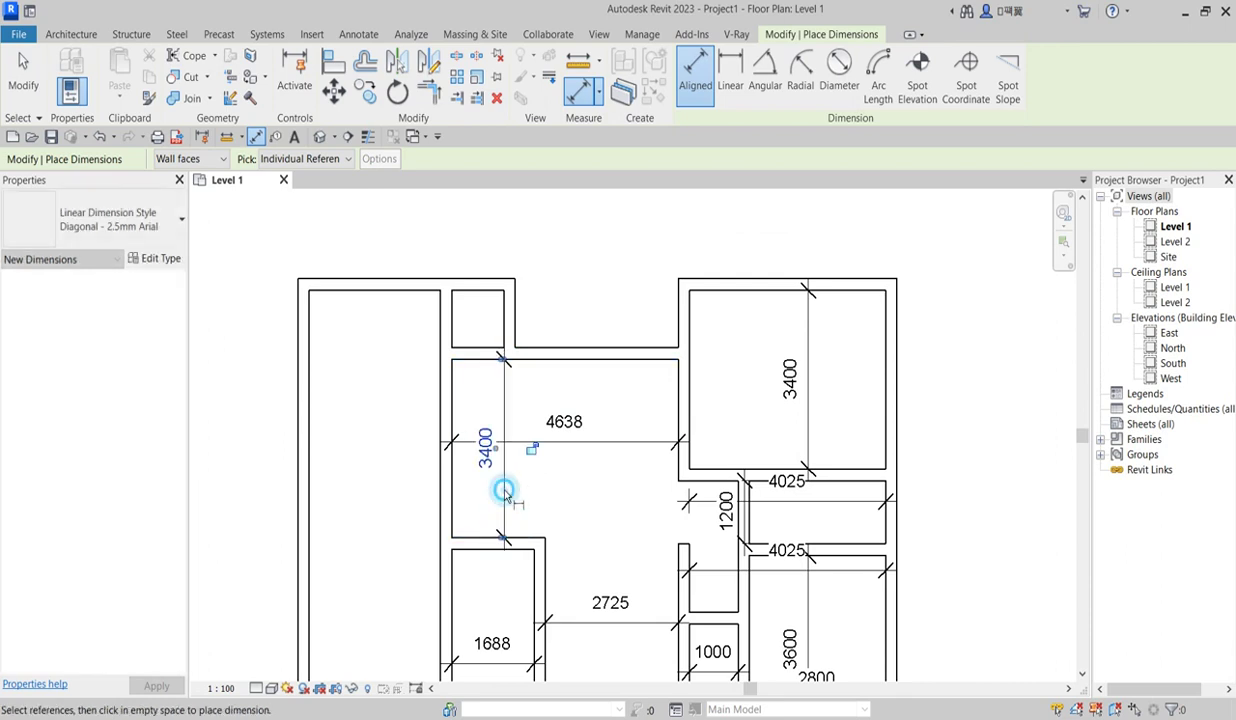
pyautogui.scroll(-3, 521, 470)
pyautogui.scroll(3, 817, 508)
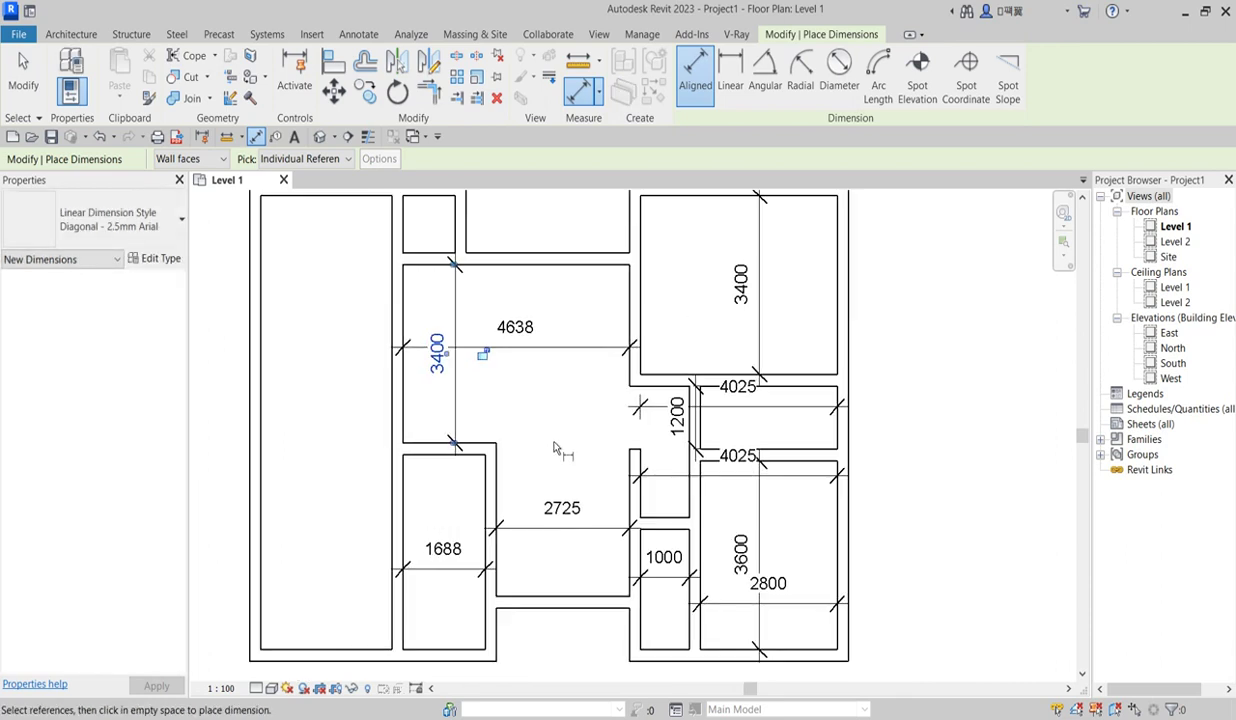
pyautogui.scroll(1, 555, 449)
pyautogui.scroll(-2, 557, 420)
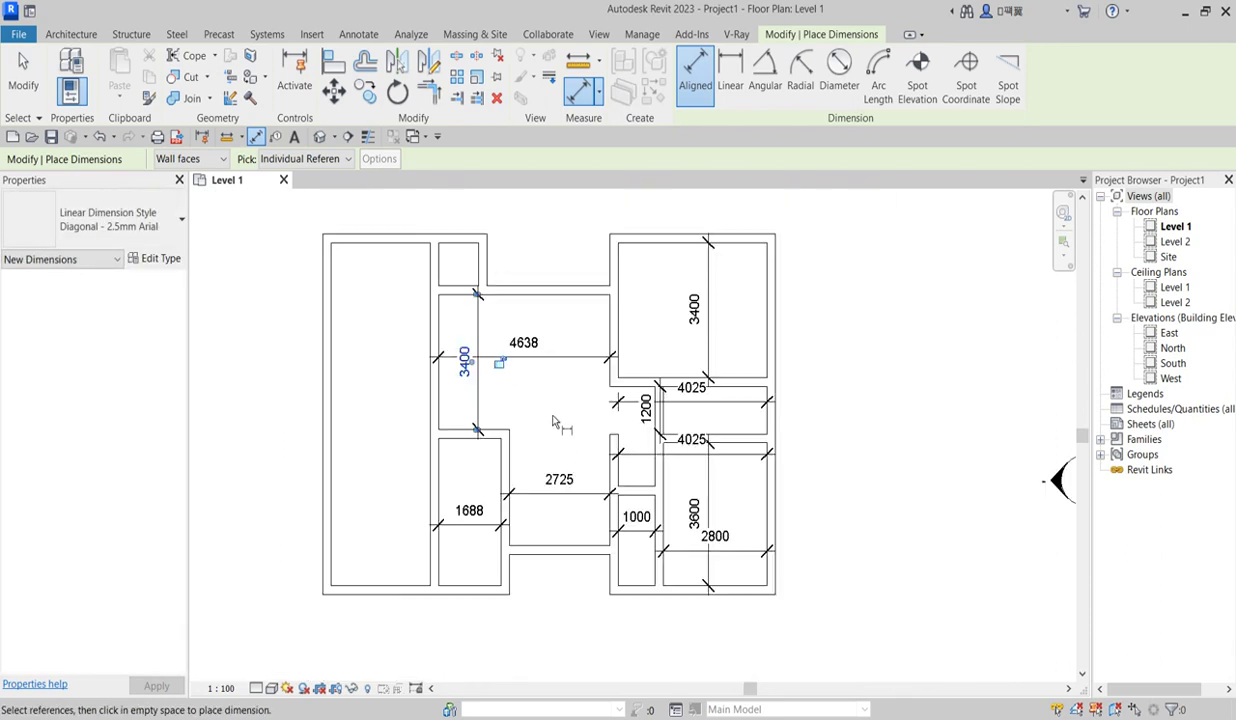
pyautogui.rightClick(522, 259)
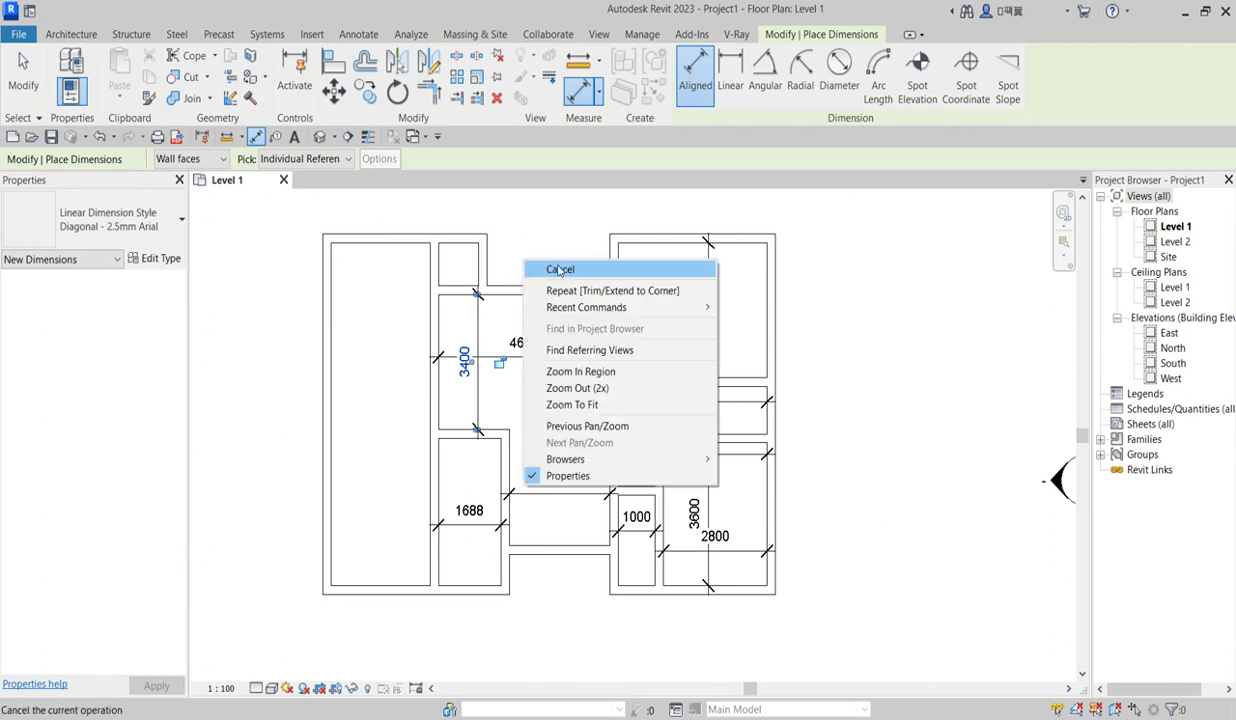
pyautogui.click(559, 269)
# Step: Move the interior wall beside the hall so the hall measures 4800
pyautogui.press('Escape')
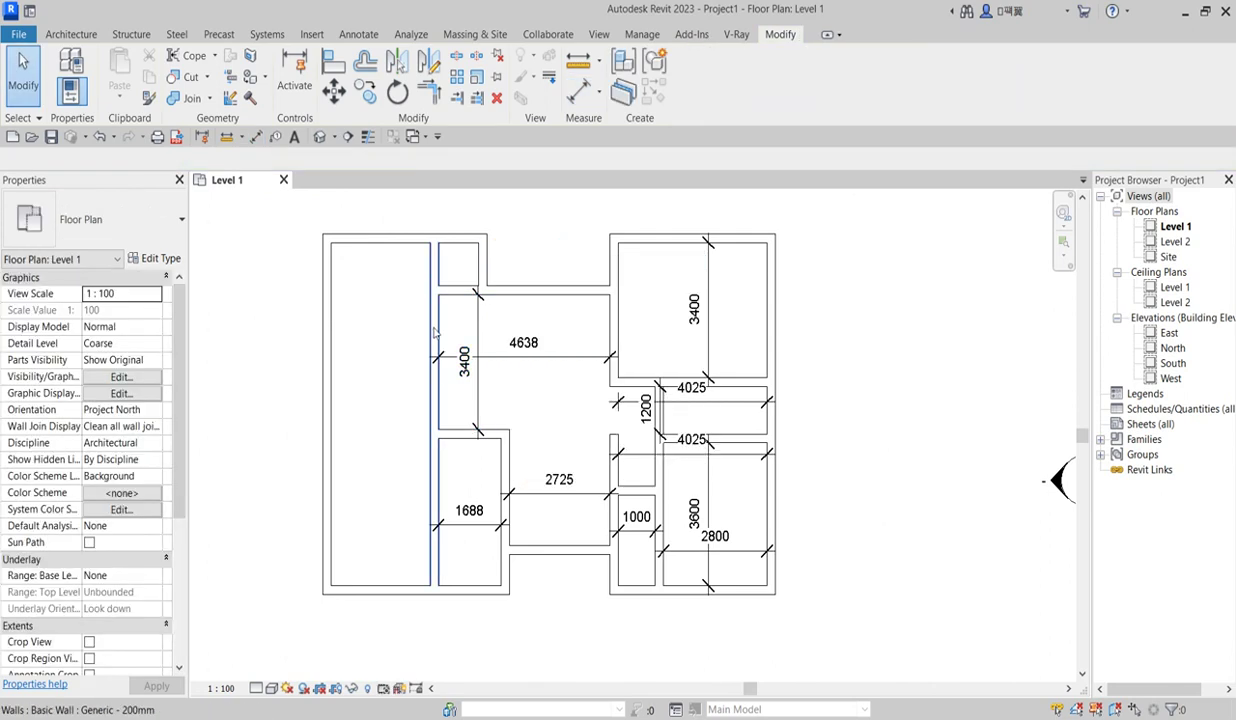
pyautogui.click(432, 325)
pyautogui.click(524, 340)
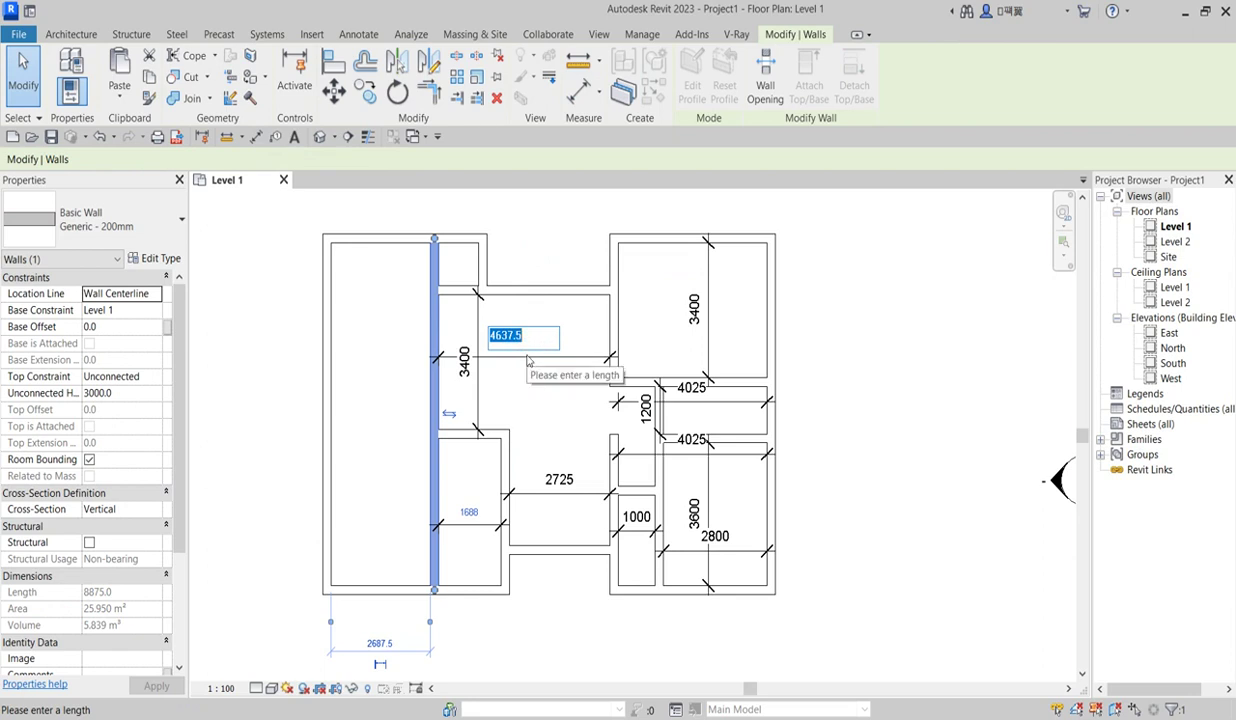
pyautogui.write('4800')
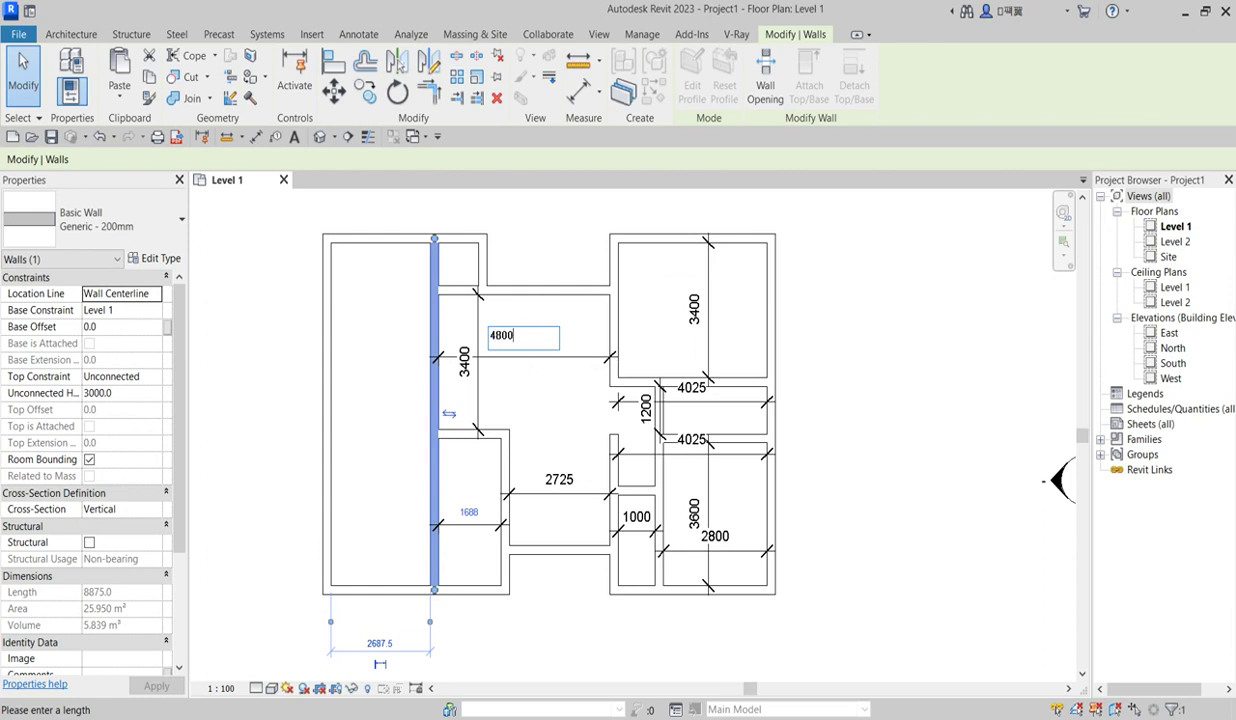
pyautogui.press('Return')
pyautogui.click(532, 412)
pyautogui.scroll(2, 515, 568)
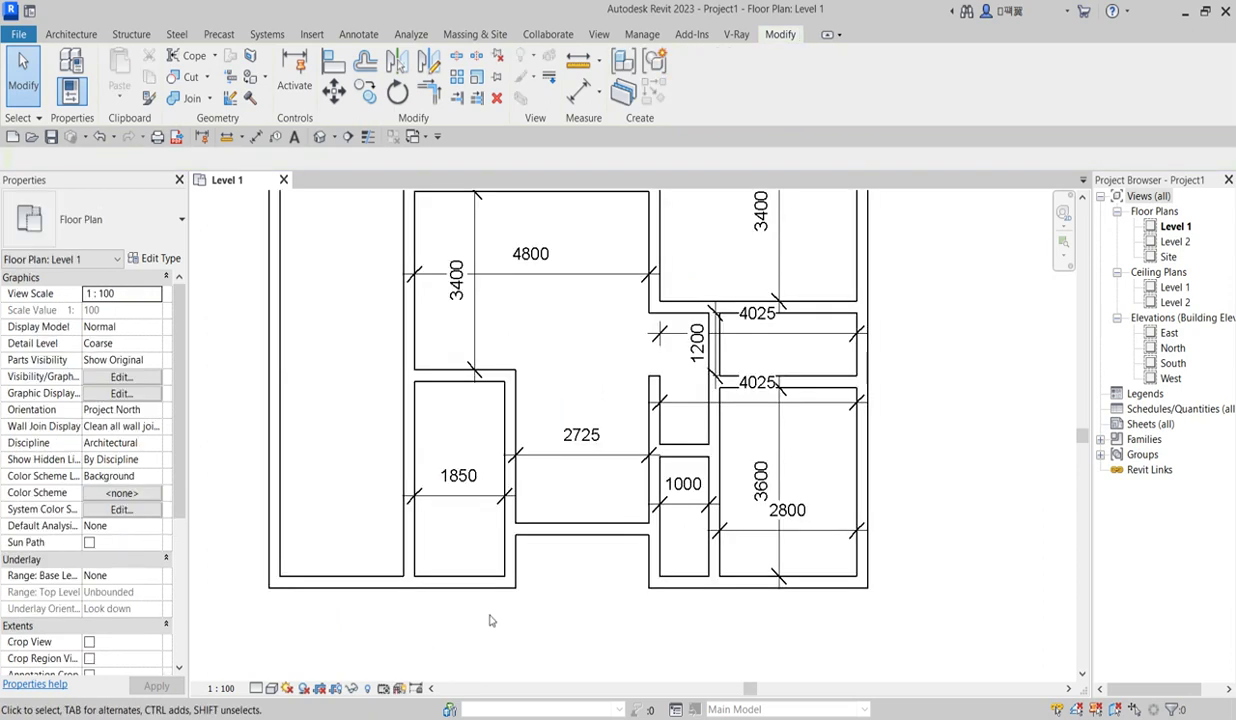
# Step: Move the wall right of the small room so the room measures 1750
pyautogui.click(497, 466)
pyautogui.click(458, 476)
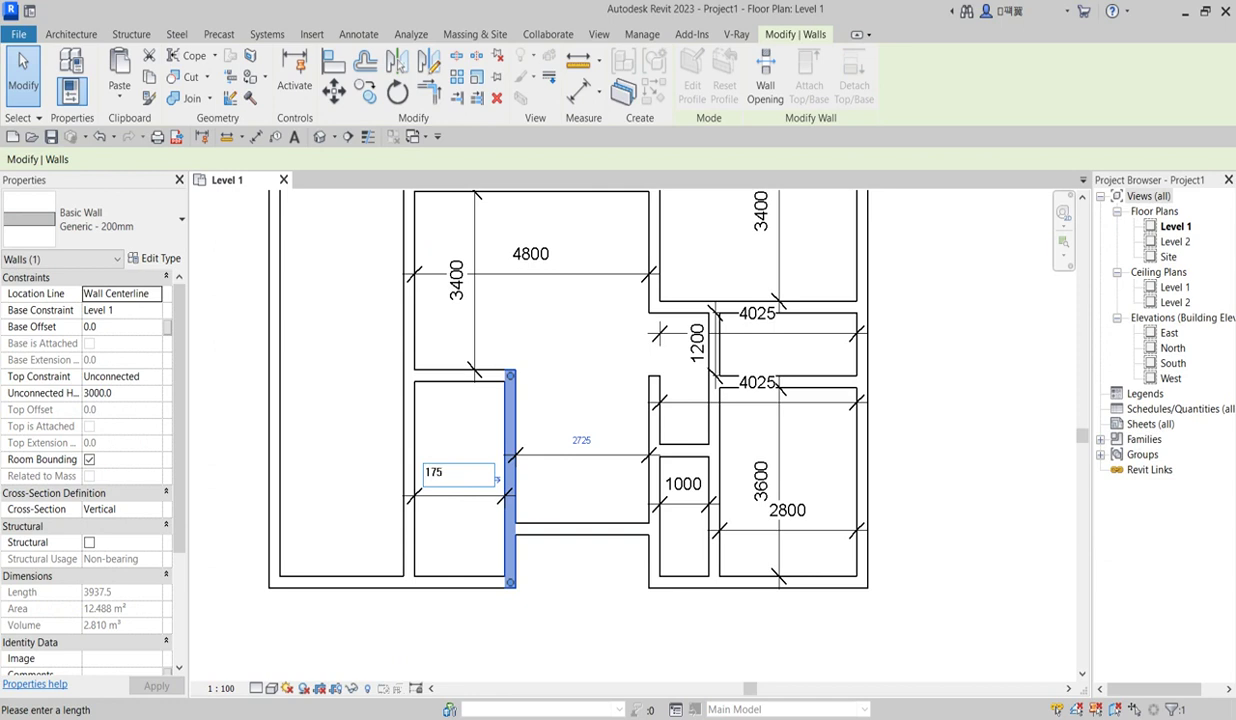
pyautogui.press('Return')
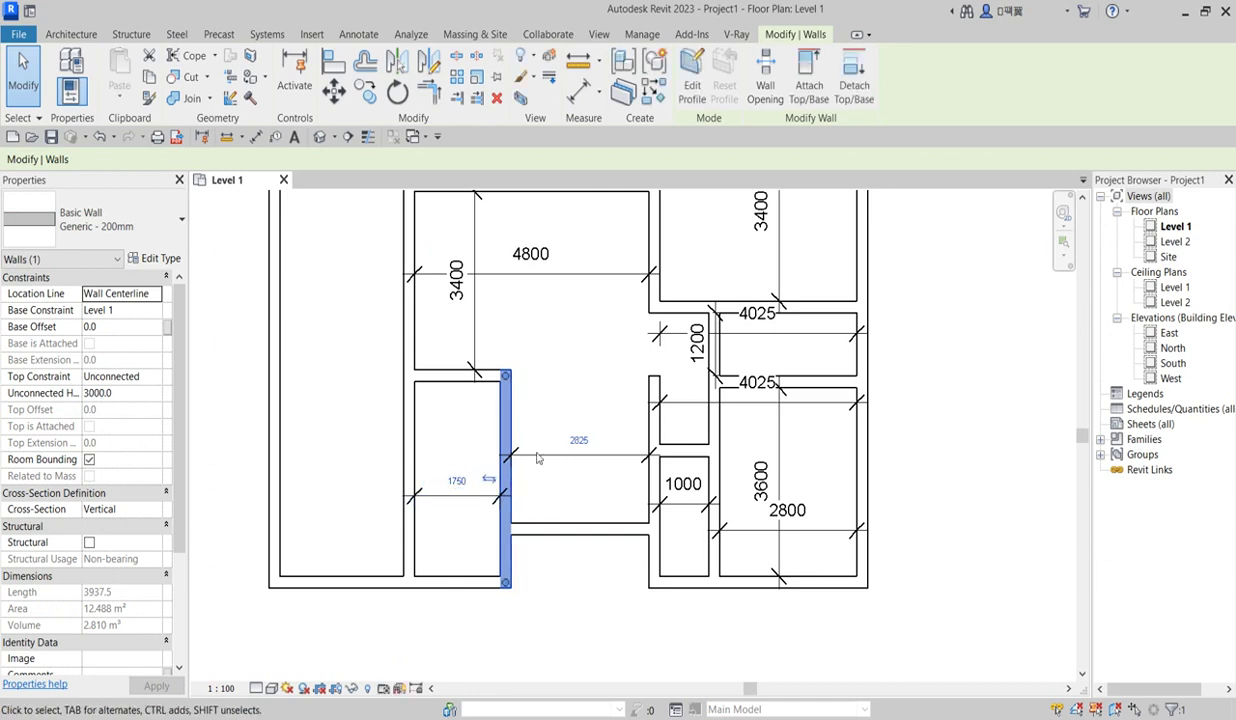
pyautogui.click(577, 381)
pyautogui.scroll(2, 572, 461)
pyautogui.scroll(-5, 572, 461)
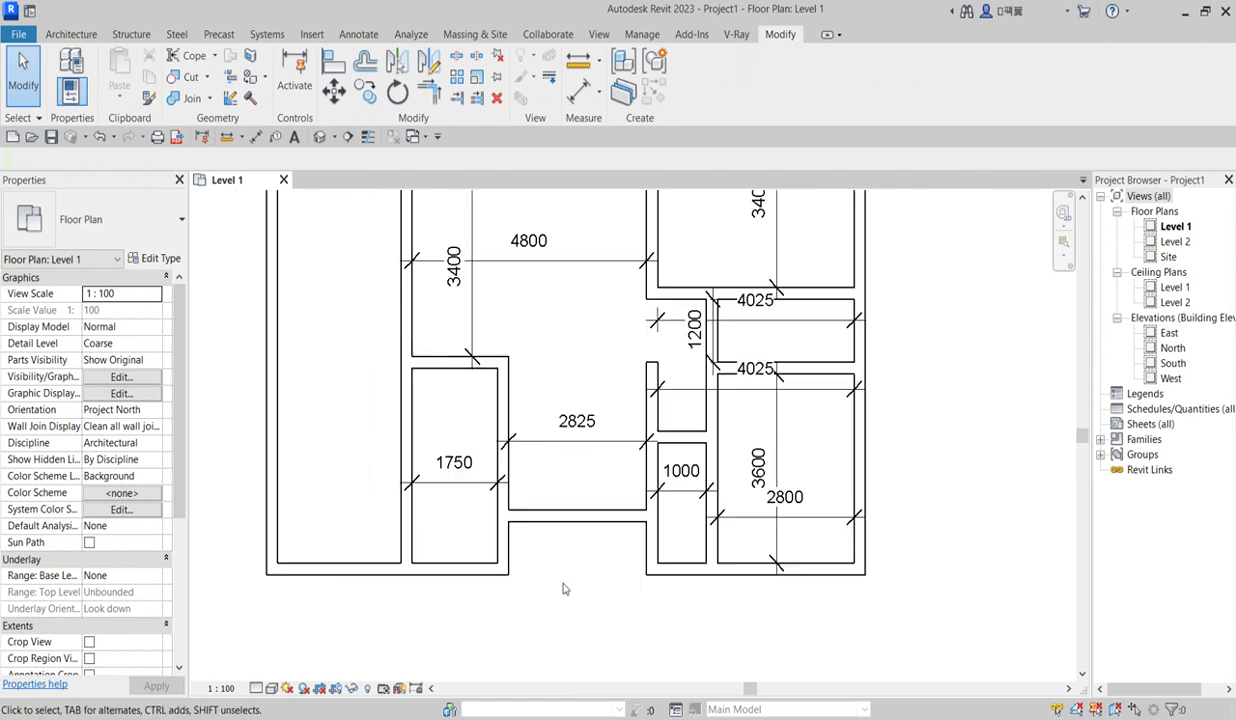
pyautogui.scroll(1, 557, 456)
pyautogui.scroll(-3, 567, 350)
pyautogui.scroll(2, 613, 378)
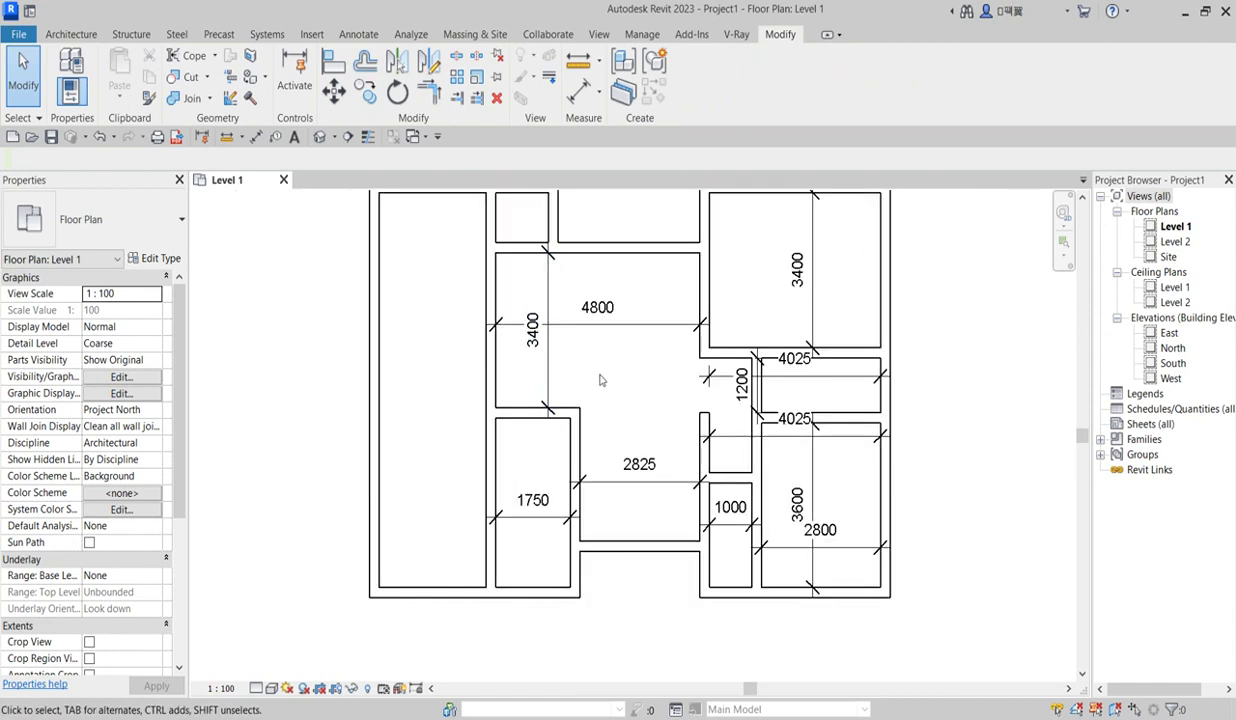
pyautogui.scroll(-3, 615, 381)
pyautogui.scroll(3, 640, 410)
pyautogui.scroll(-2, 506, 393)
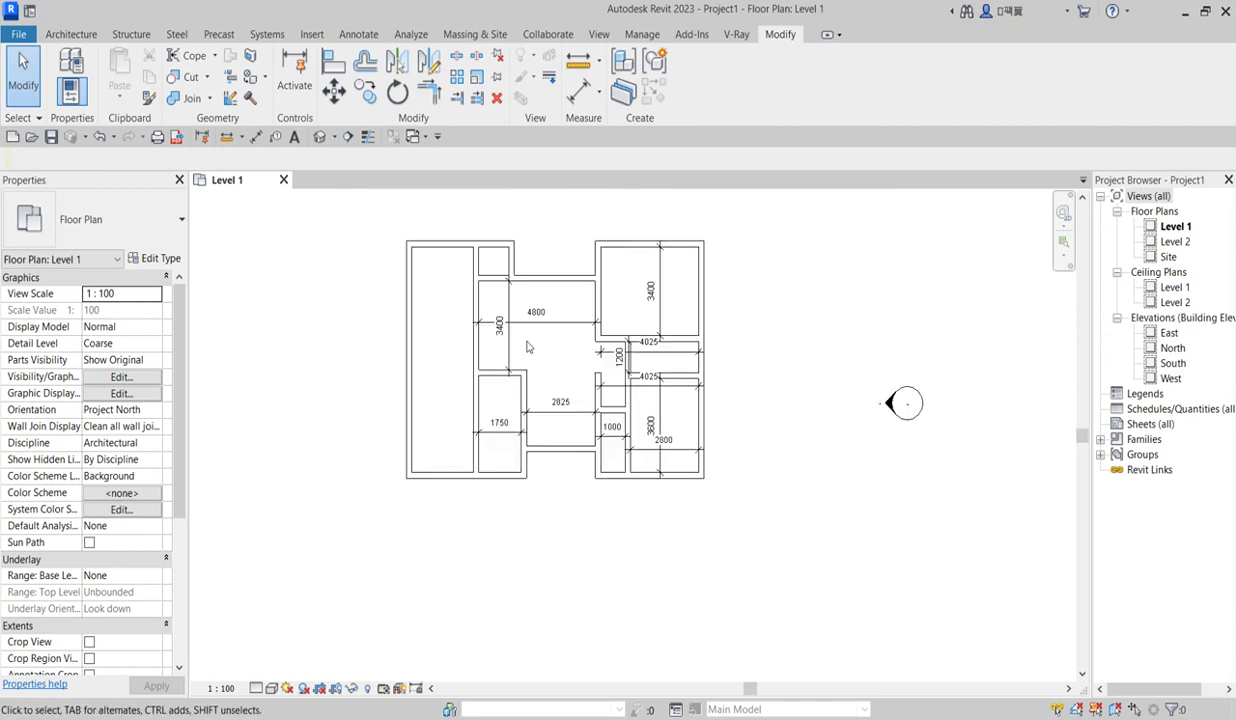
# Step: Select all 11 dimensions visible in the view via the 4800 dimension and delete them
pyautogui.click(536, 335)
pyautogui.rightClick(534, 331)
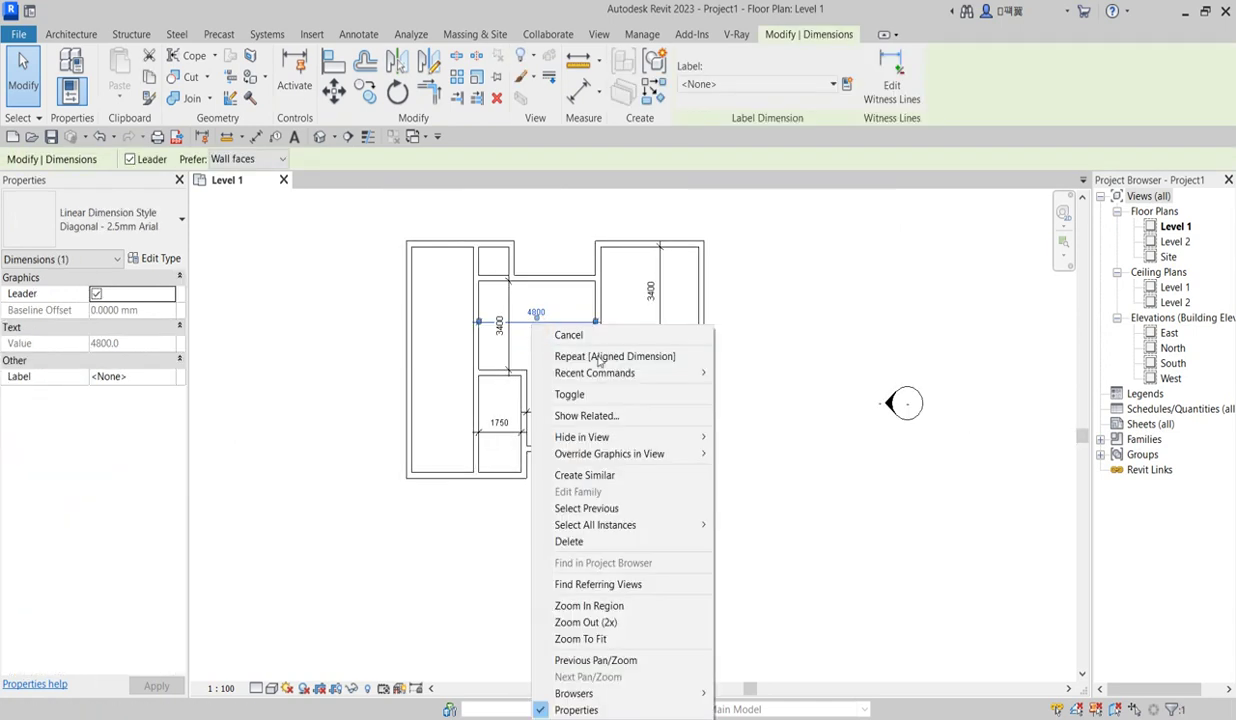
pyautogui.moveTo(690, 525)
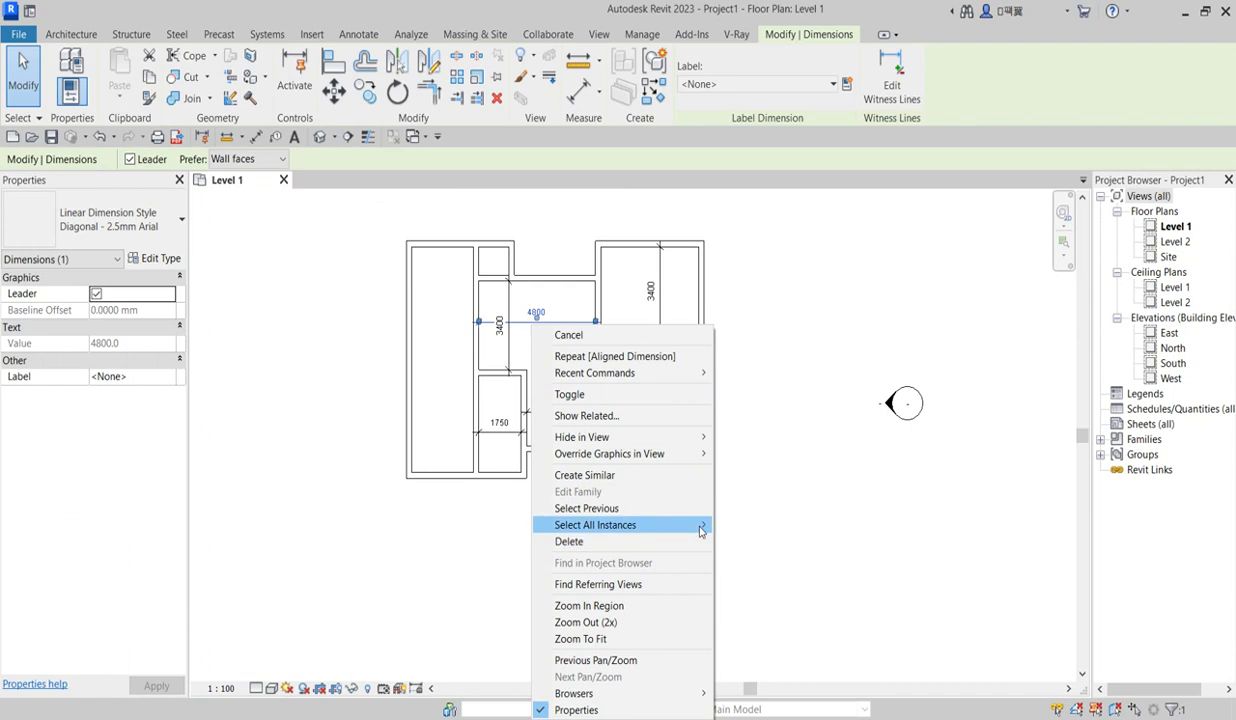
pyautogui.click(783, 527)
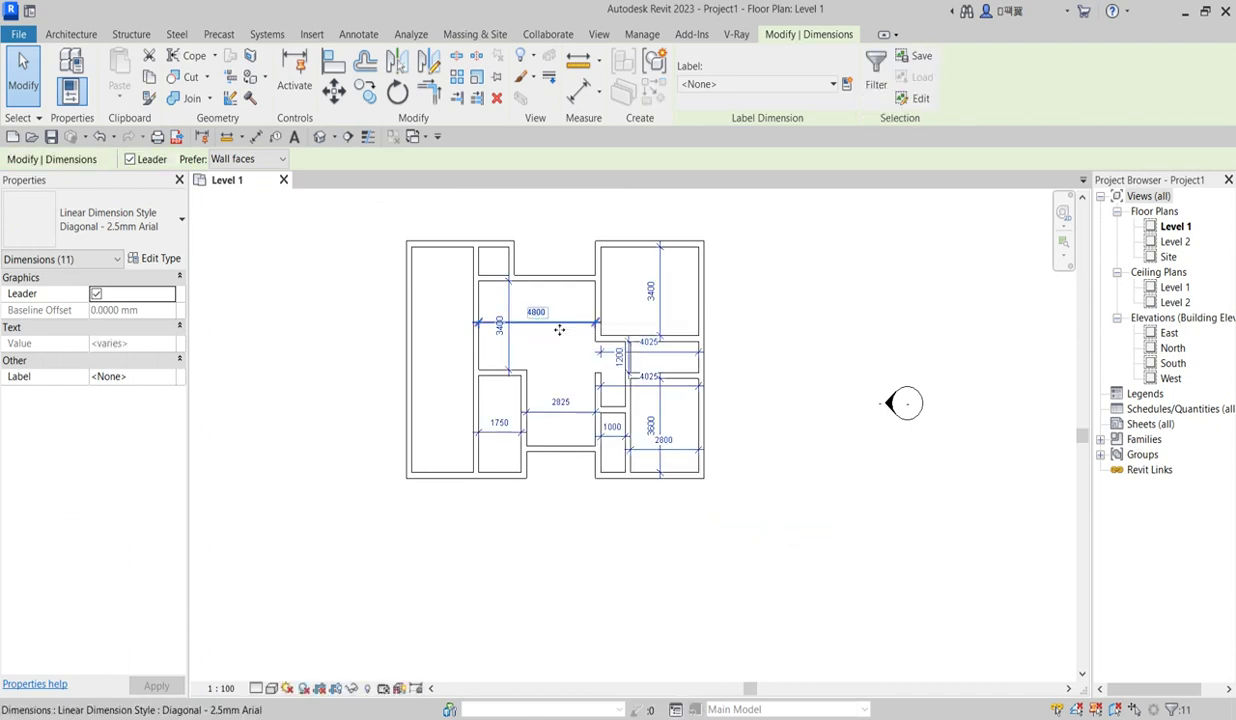
pyautogui.press('Delete')
pyautogui.scroll(2, 537, 313)
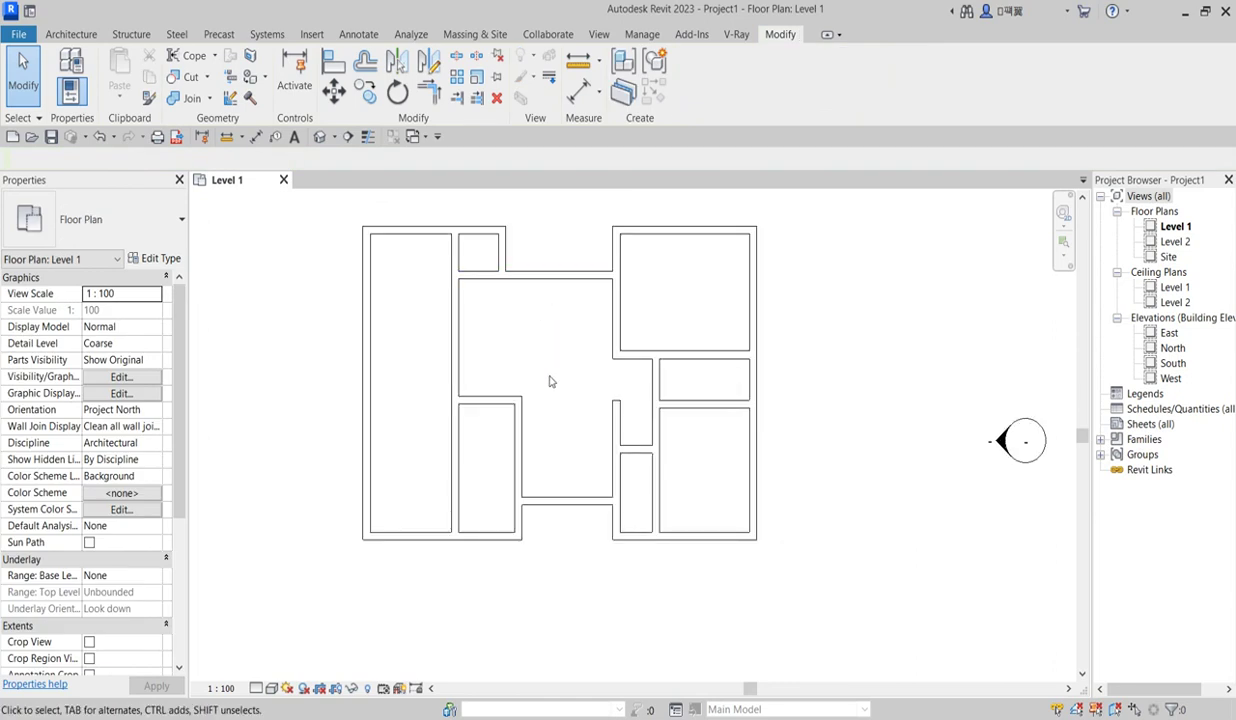
pyautogui.scroll(-2, 595, 613)
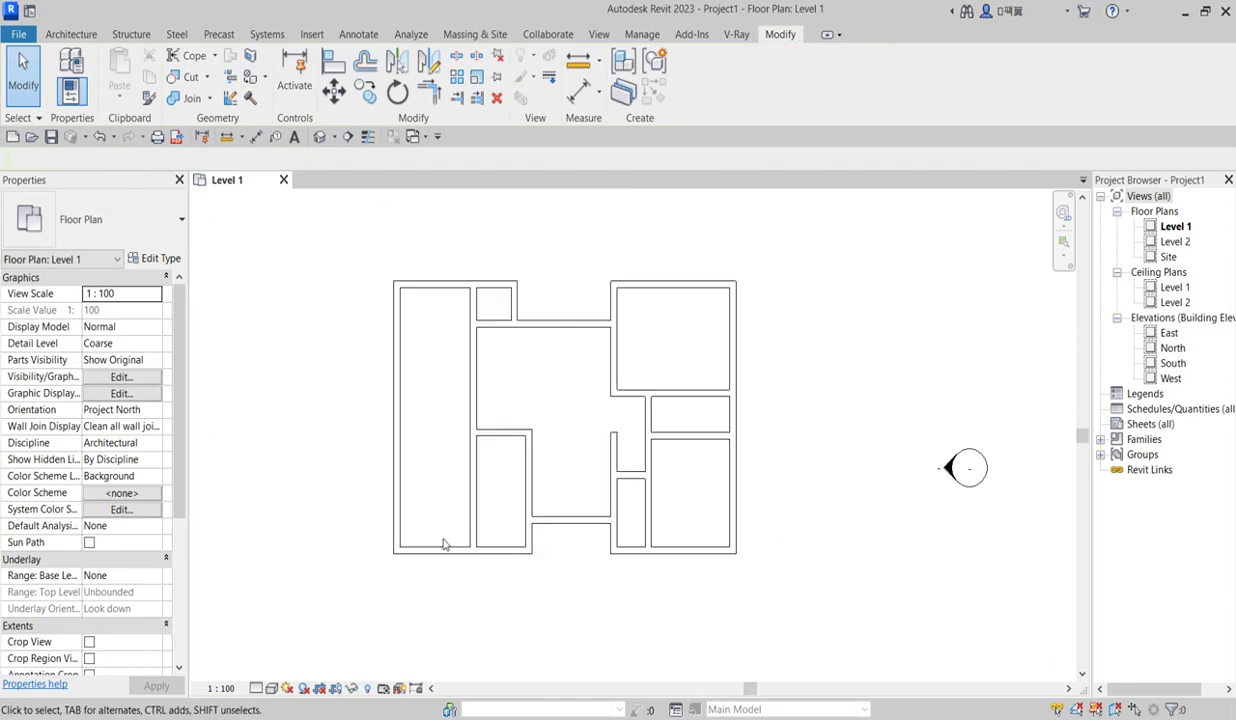
pyautogui.click(396, 481)
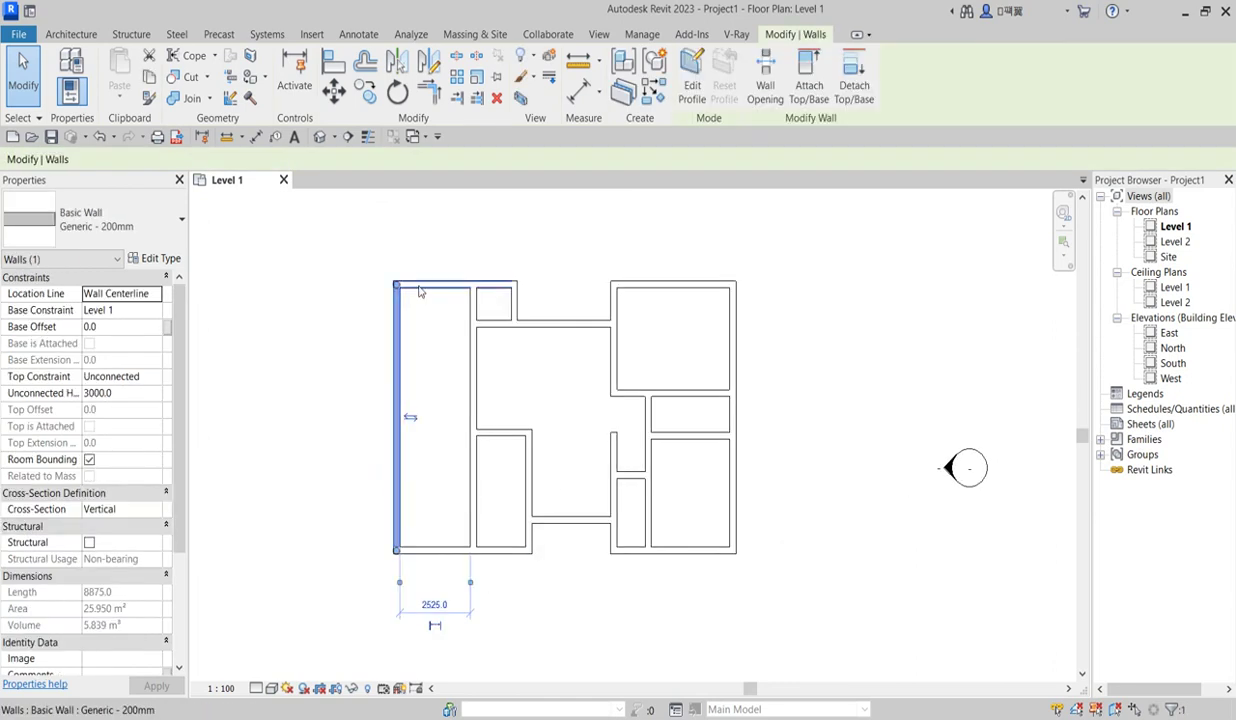
pyautogui.click(645, 88)
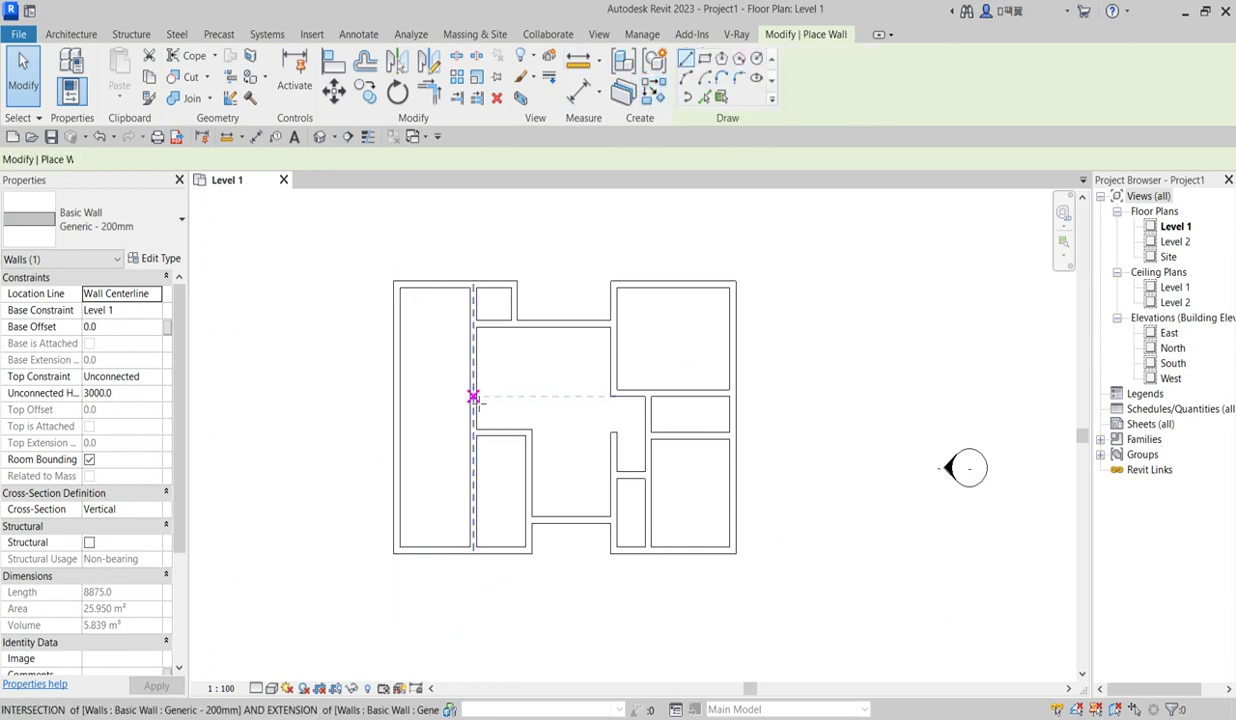
pyautogui.scroll(3, 476, 401)
pyautogui.scroll(1, 476, 401)
pyautogui.click(476, 397)
pyautogui.scroll(-4, 386, 345)
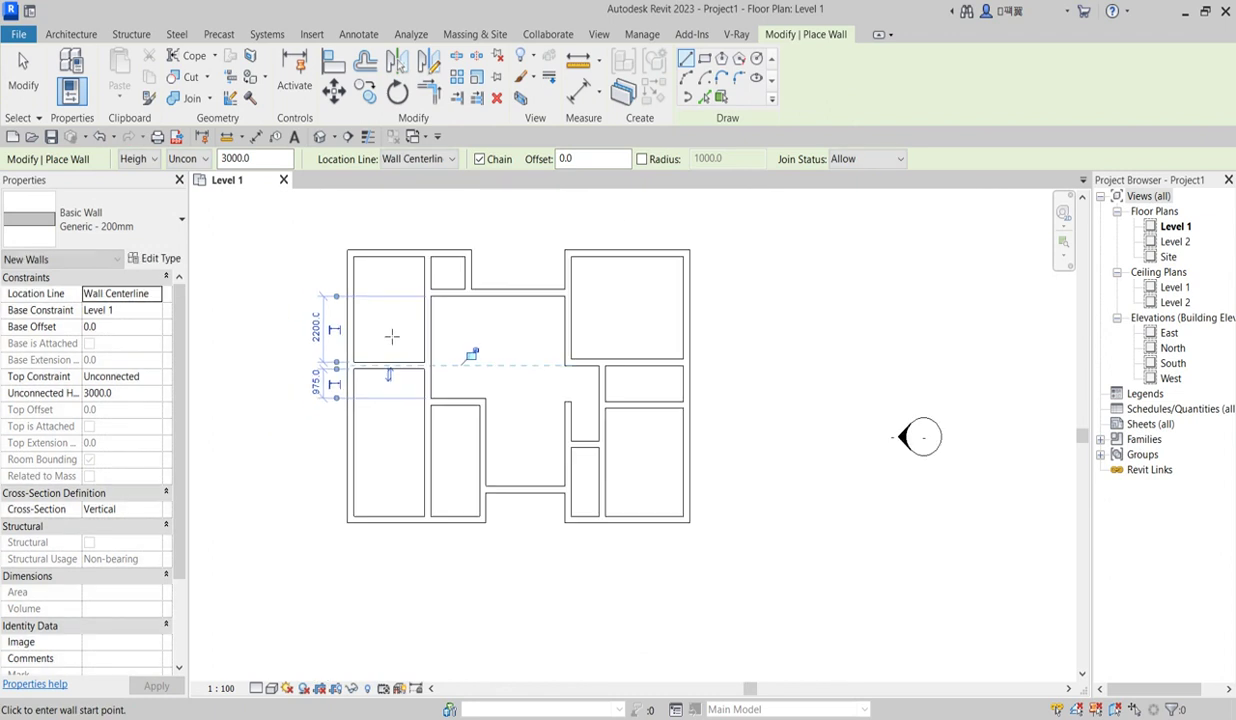
pyautogui.rightClick(376, 324)
pyautogui.click(421, 338)
pyautogui.rightClick(398, 327)
pyautogui.click(422, 337)
pyautogui.click(580, 92)
pyautogui.click(425, 326)
pyautogui.click(357, 337)
pyautogui.click(364, 328)
pyautogui.rightClick(500, 333)
pyautogui.click(530, 340)
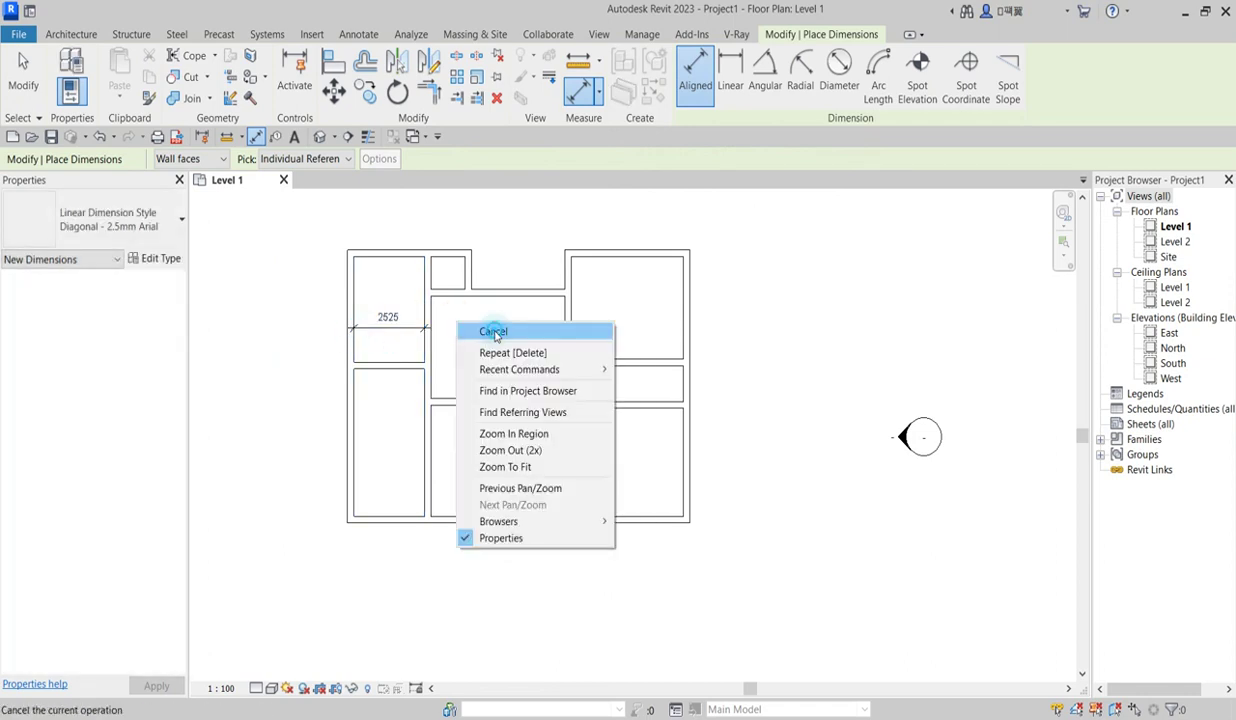
pyautogui.click(350, 390)
pyautogui.scroll(2, 387, 331)
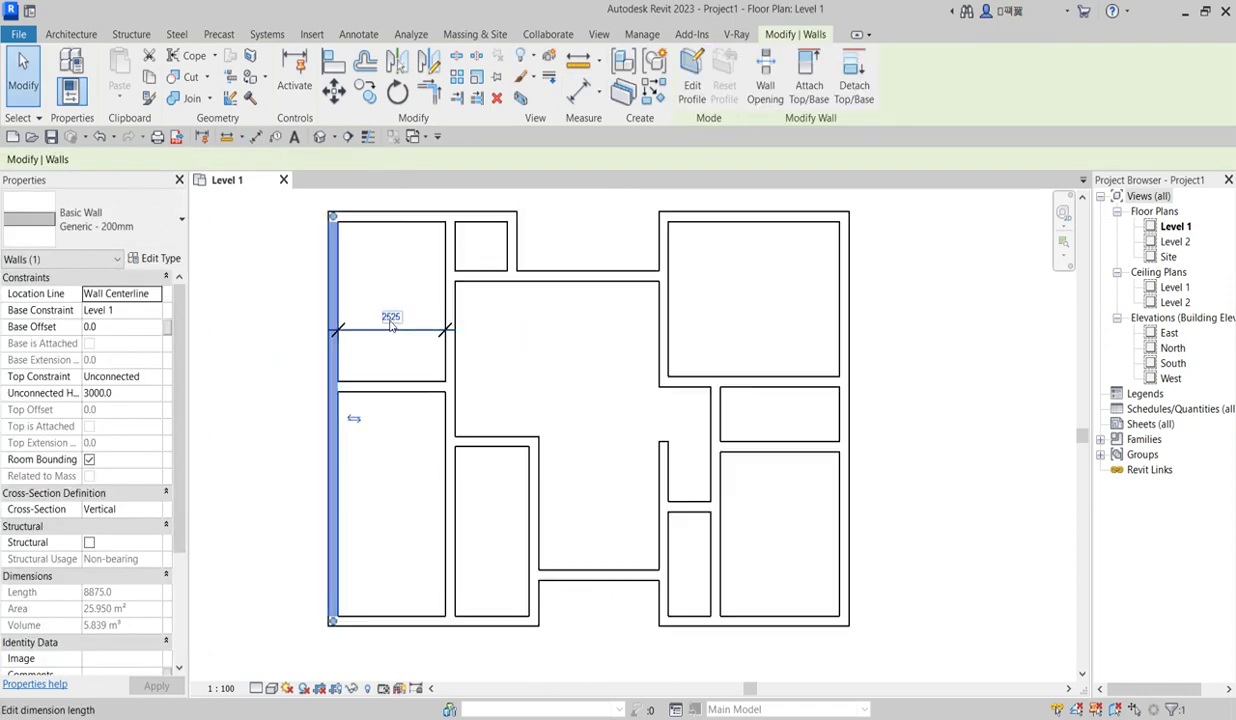
pyautogui.click(394, 320)
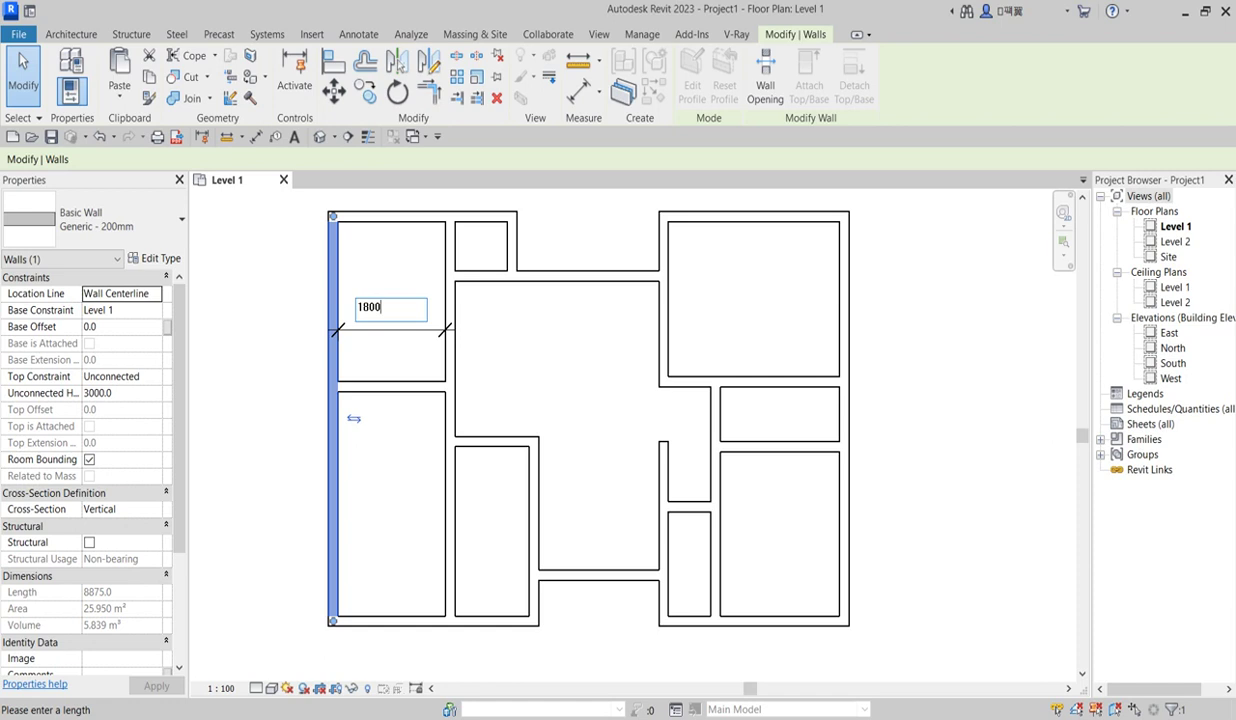
pyautogui.press('Return')
pyautogui.click(578, 366)
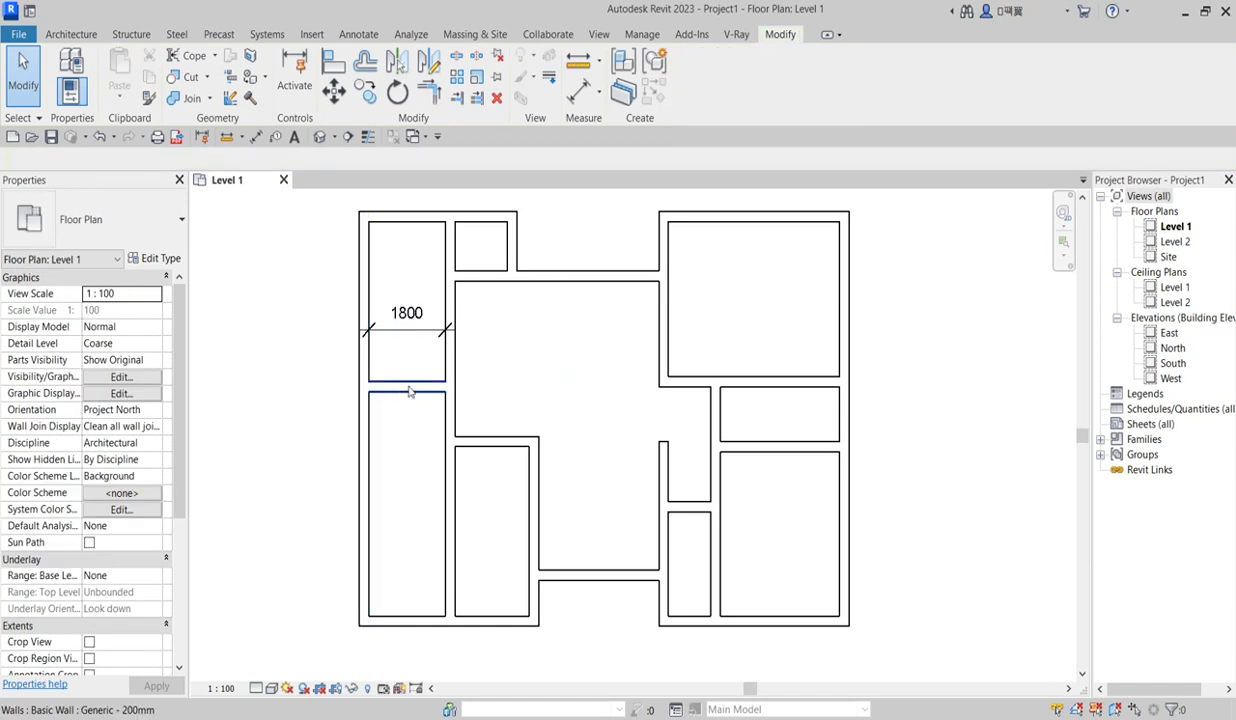
pyautogui.scroll(-2, 410, 388)
pyautogui.scroll(2, 408, 350)
pyautogui.scroll(-2, 431, 248)
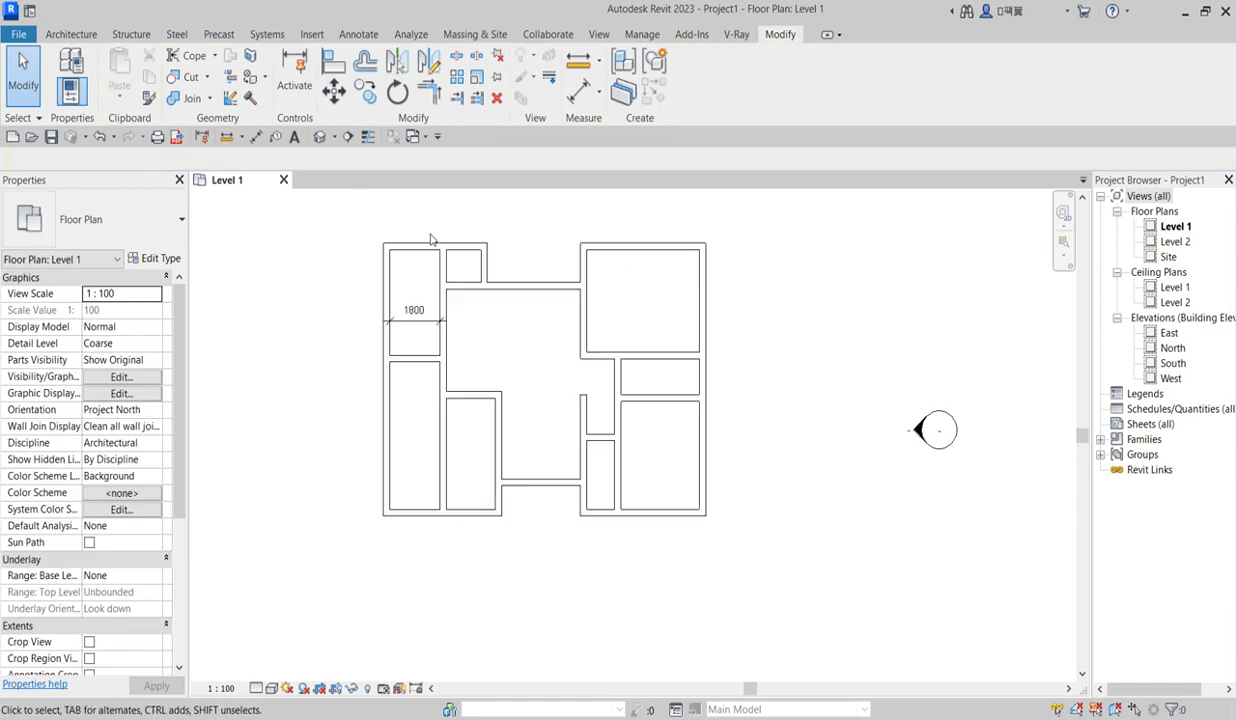
pyautogui.scroll(2, 466, 495)
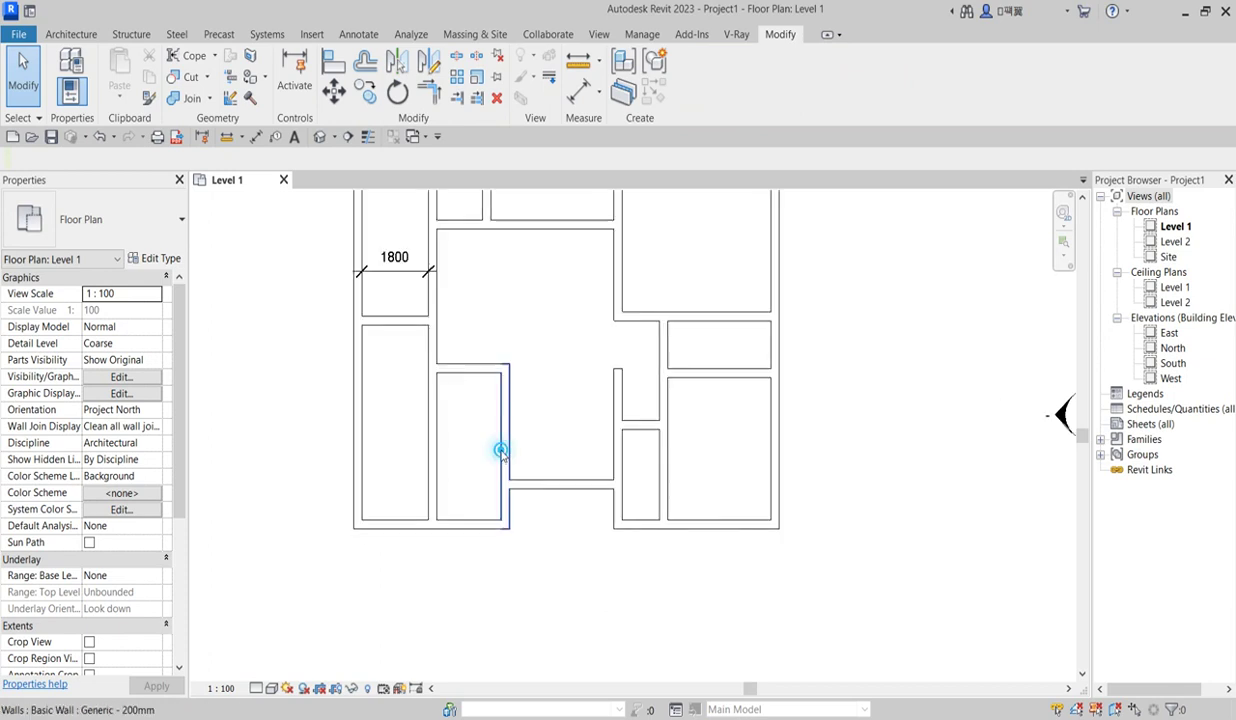
pyautogui.click(502, 447)
pyautogui.click(468, 453)
pyautogui.scroll(-4, 466, 460)
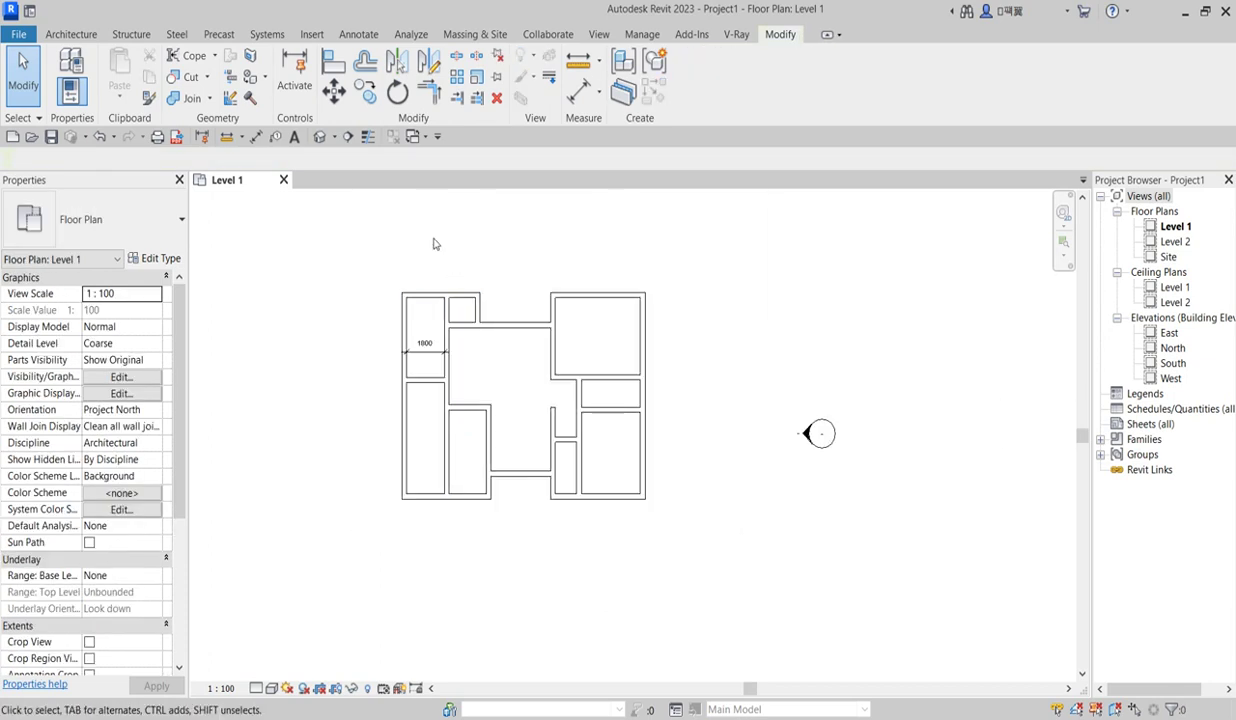
# Step: Mirror a copy of all 15 walls about a vertical axis along the left outer wall
pyautogui.moveTo(433, 233); pyautogui.dragTo(660, 526)
pyautogui.click(428, 62)
pyautogui.scroll(2, 424, 310)
pyautogui.click(424, 442)
pyautogui.click(424, 418)
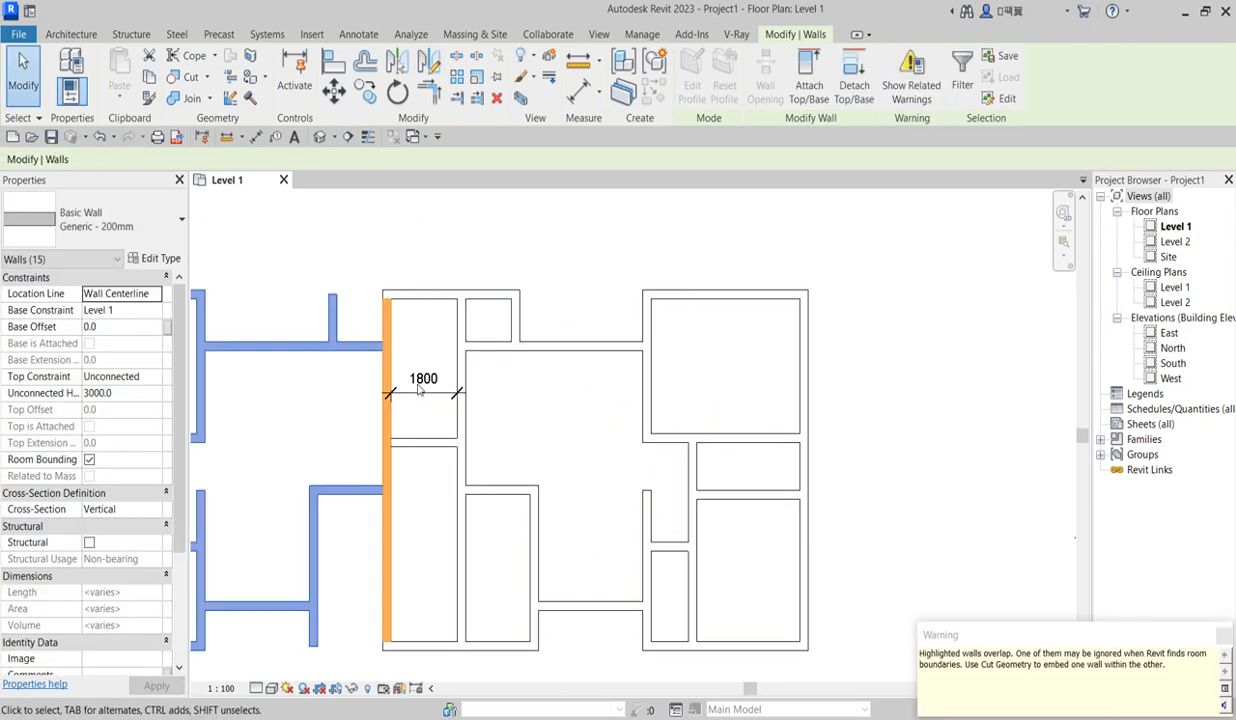
# Step: Clear the selection and inspect the shared wall between the twin flats
pyautogui.click(447, 221)
pyautogui.click(389, 325)
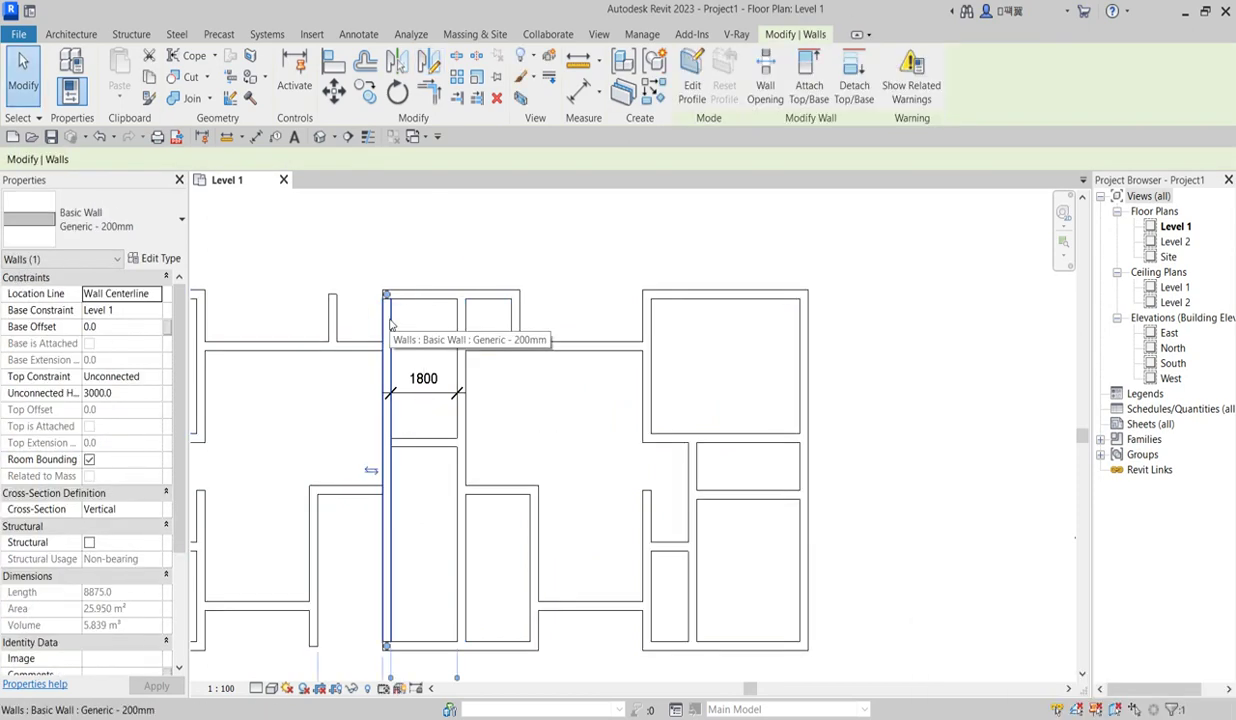
pyautogui.press('Escape')
pyautogui.scroll(-3, 452, 400)
pyautogui.scroll(3, 455, 408)
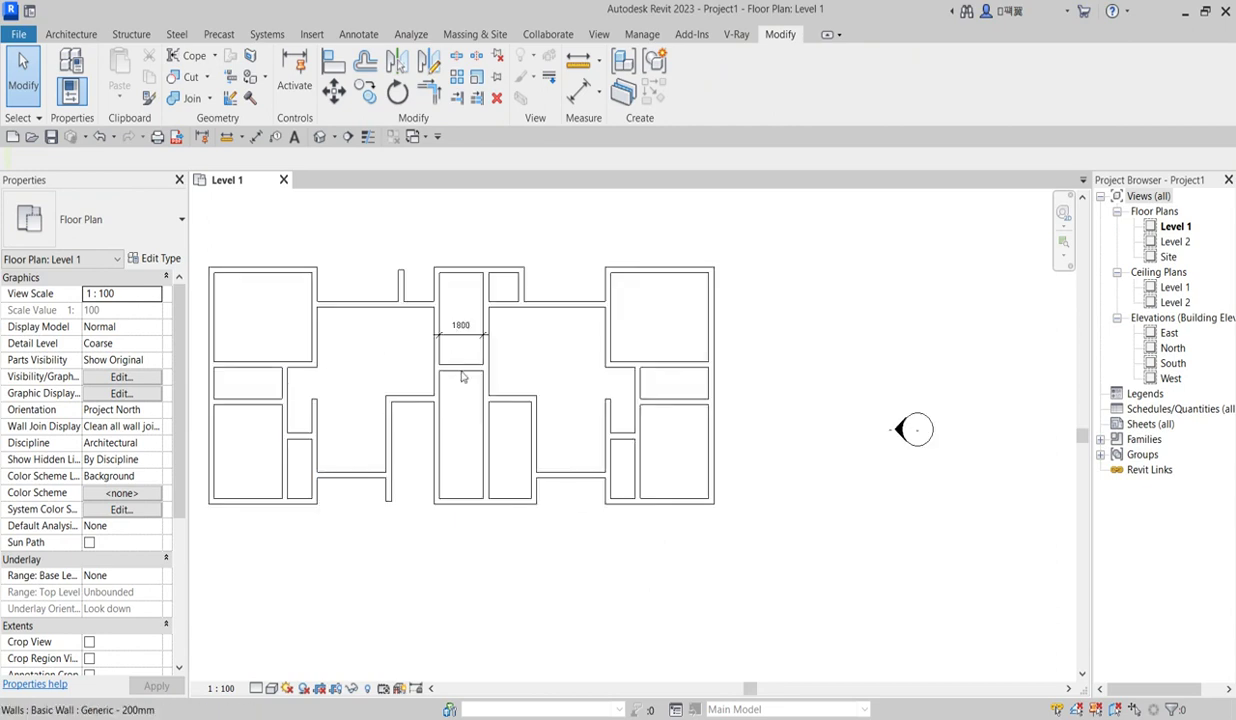
pyautogui.scroll(-4, 491, 405)
pyautogui.scroll(1, 420, 378)
pyautogui.scroll(1, 420, 378)
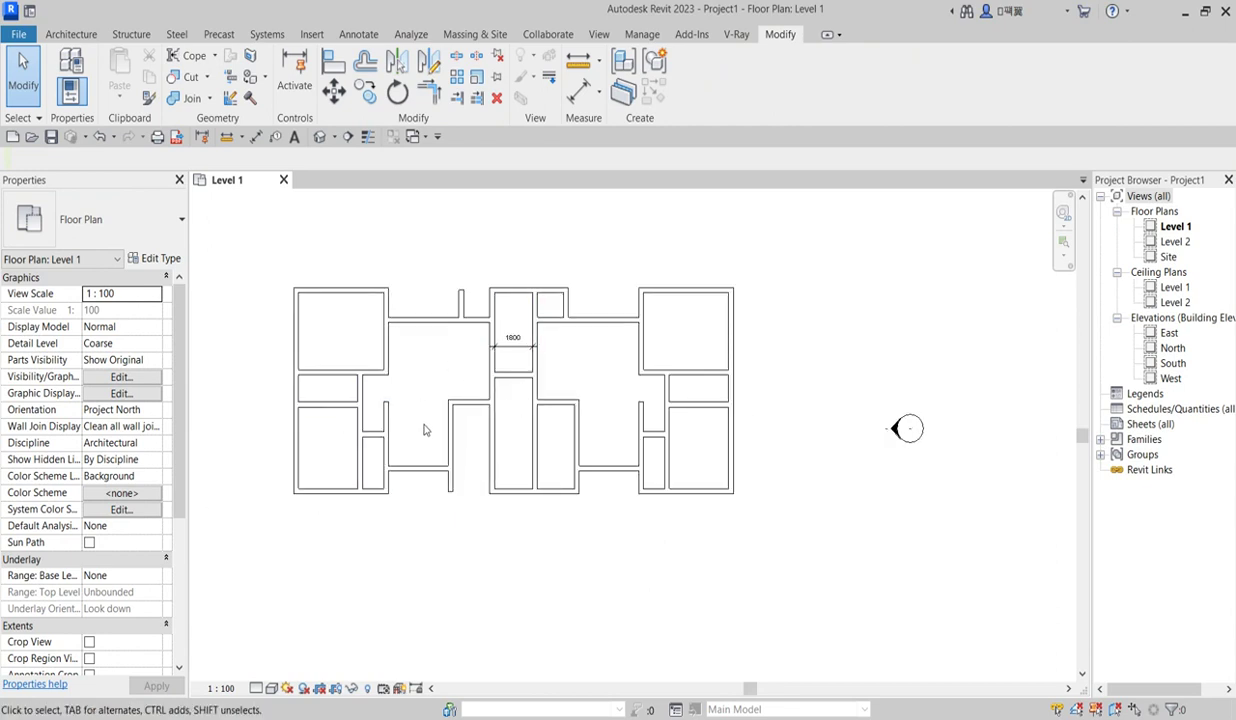
pyautogui.scroll(-2, 728, 445)
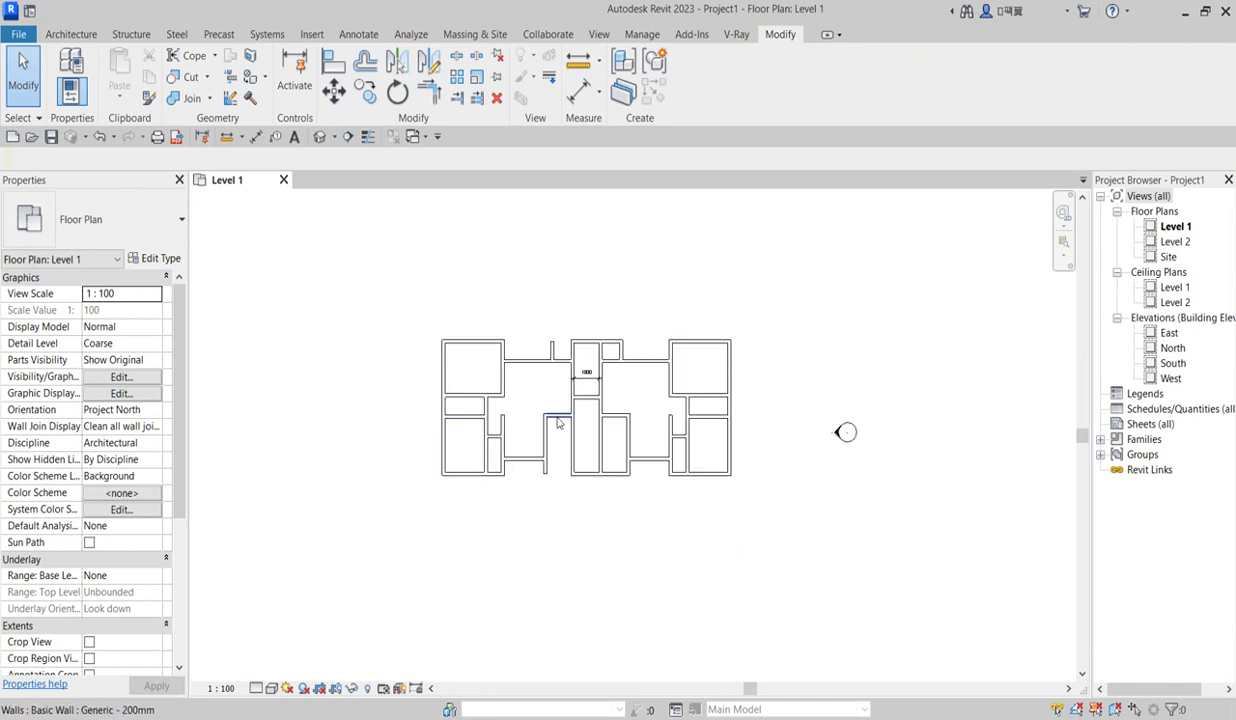
pyautogui.scroll(2, 578, 425)
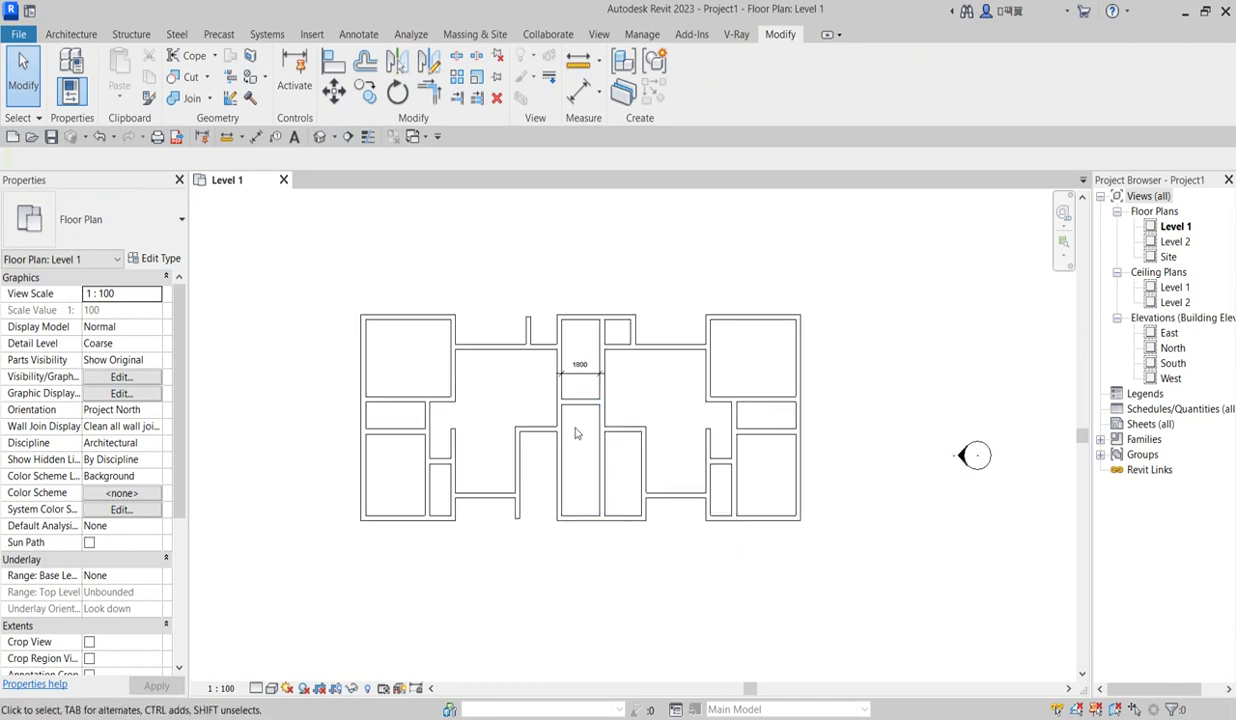
# Step: Delete the 1800 dimension
pyautogui.click(585, 376)
pyautogui.press('Delete')
pyautogui.scroll(2, 580, 420)
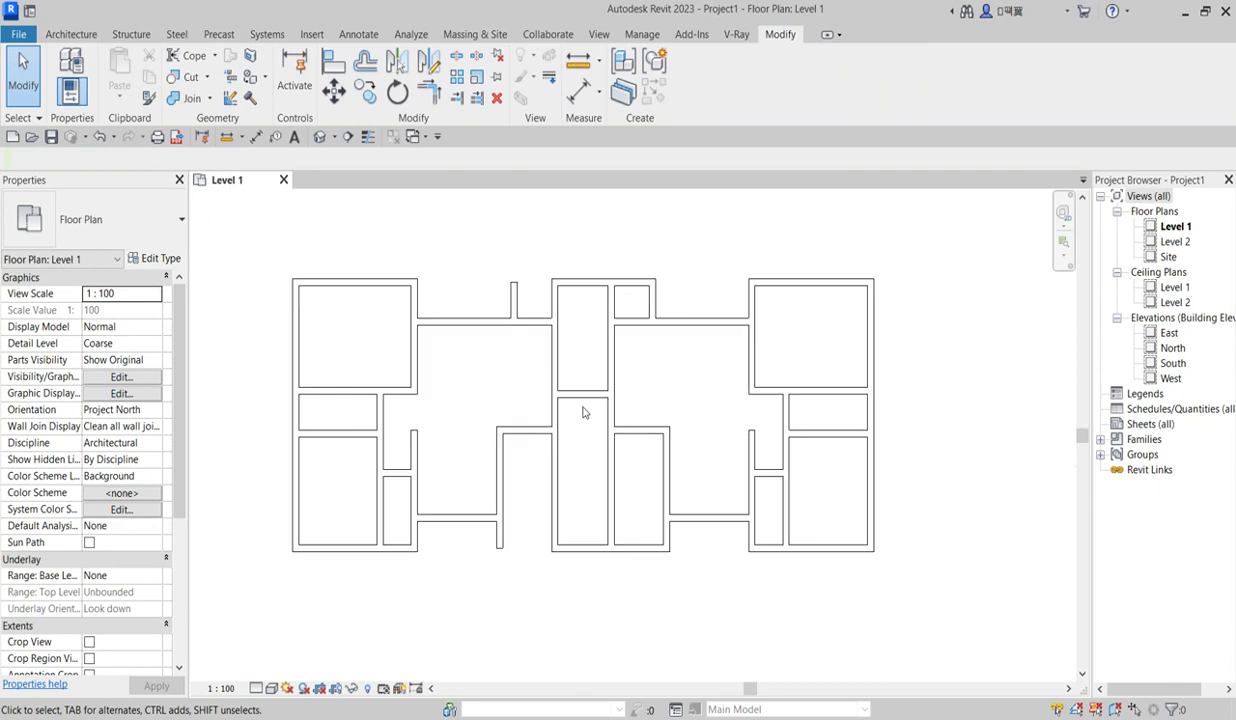
# Step: Move the short wall in the central room 400 lower
pyautogui.click(580, 393)
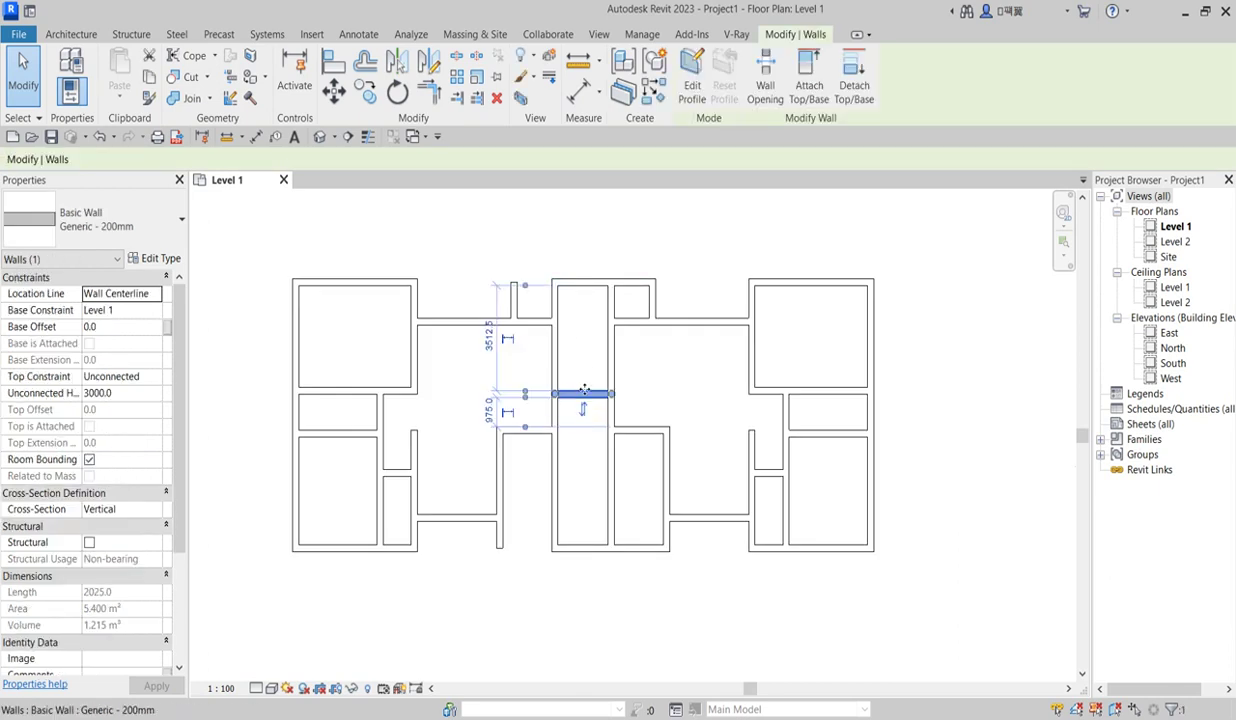
pyautogui.press('Down')
pyautogui.press('Down')
pyautogui.press('Down')
pyautogui.press('Down')
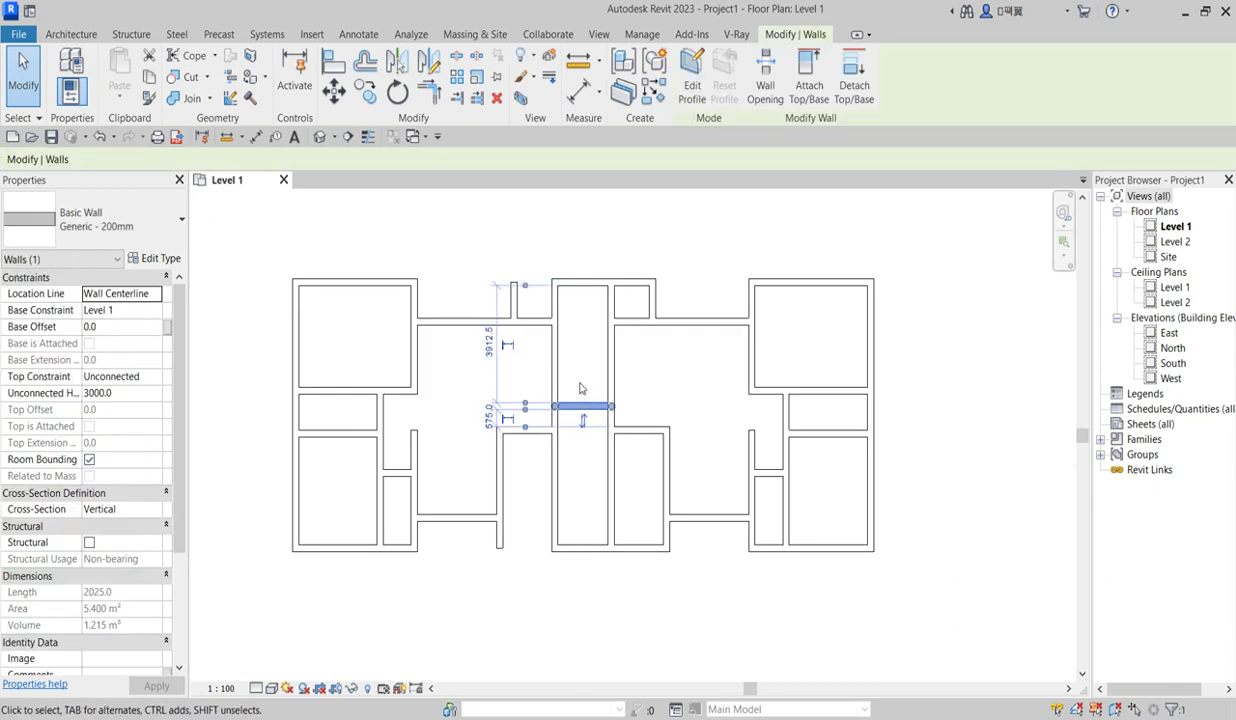
pyautogui.click(670, 370)
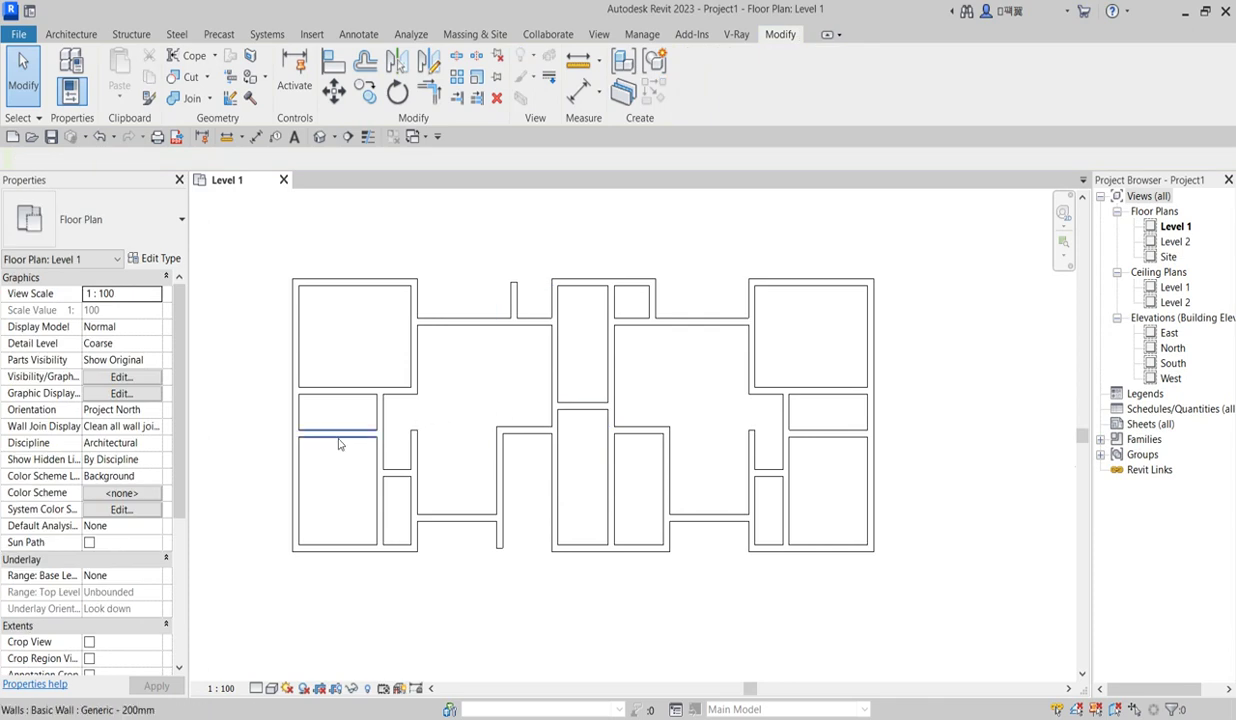
pyautogui.scroll(1, 444, 540)
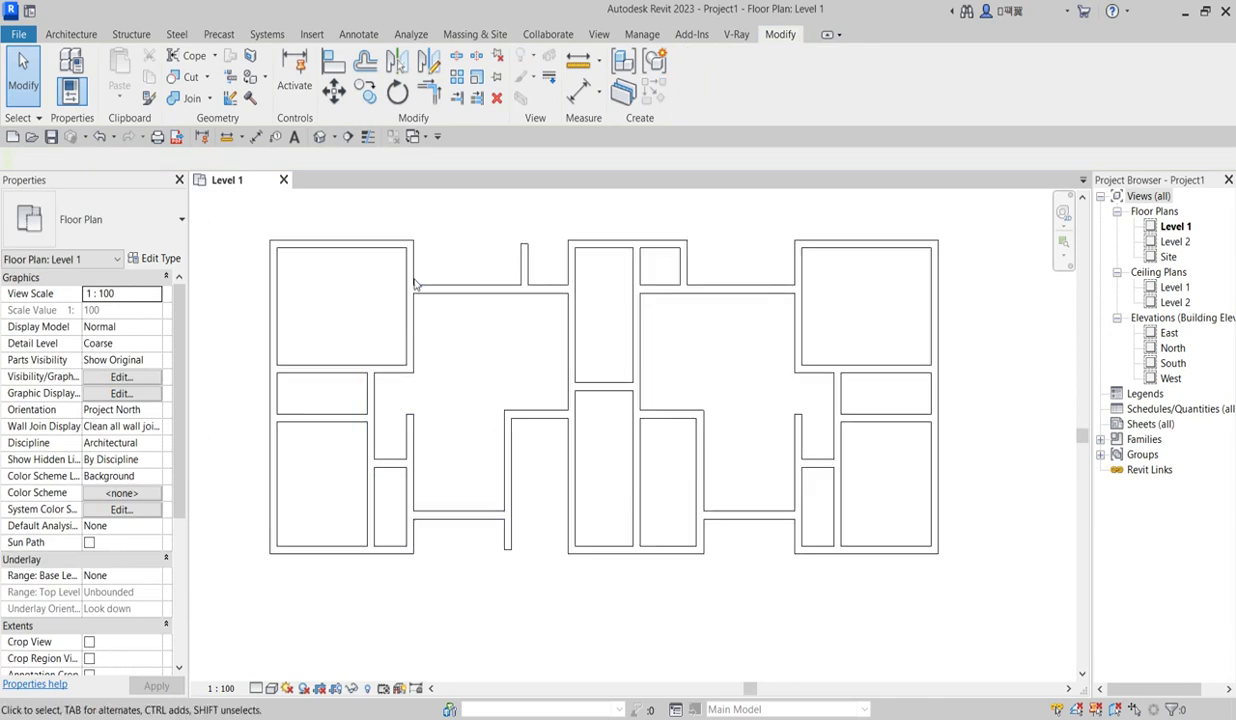
pyautogui.scroll(-2, 472, 430)
pyautogui.scroll(2, 443, 416)
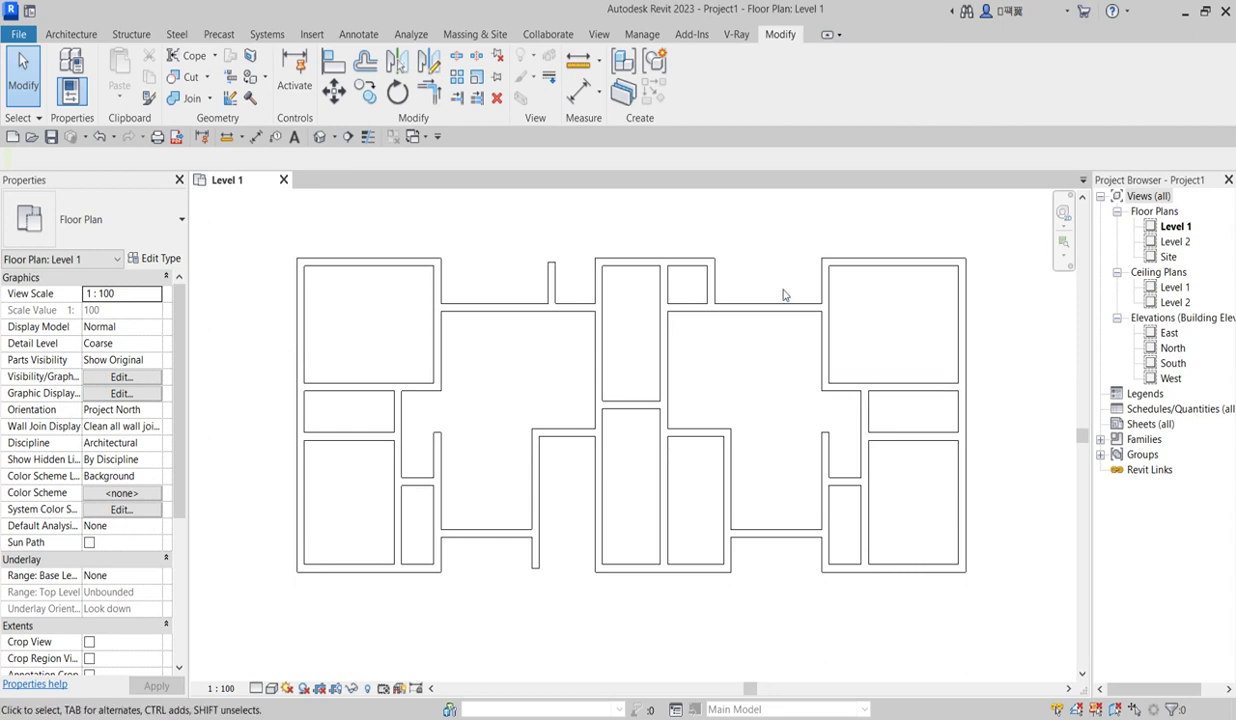
pyautogui.scroll(-2, 522, 428)
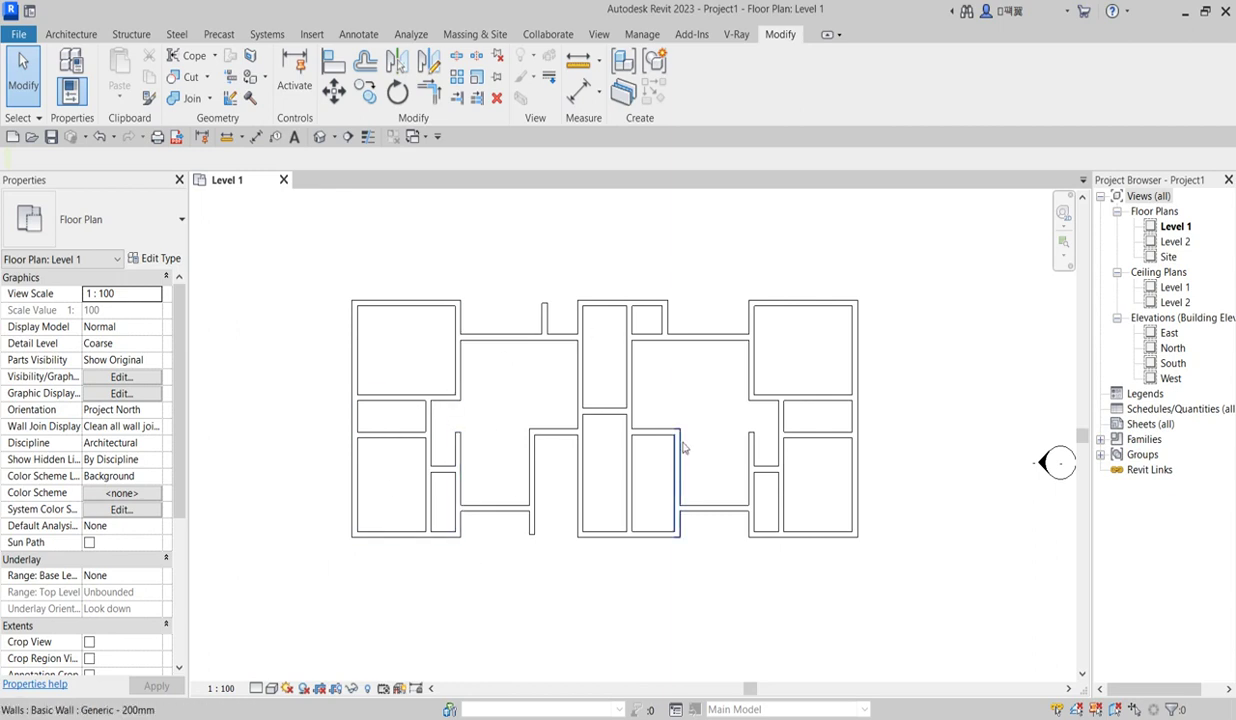
pyautogui.scroll(1, 495, 360)
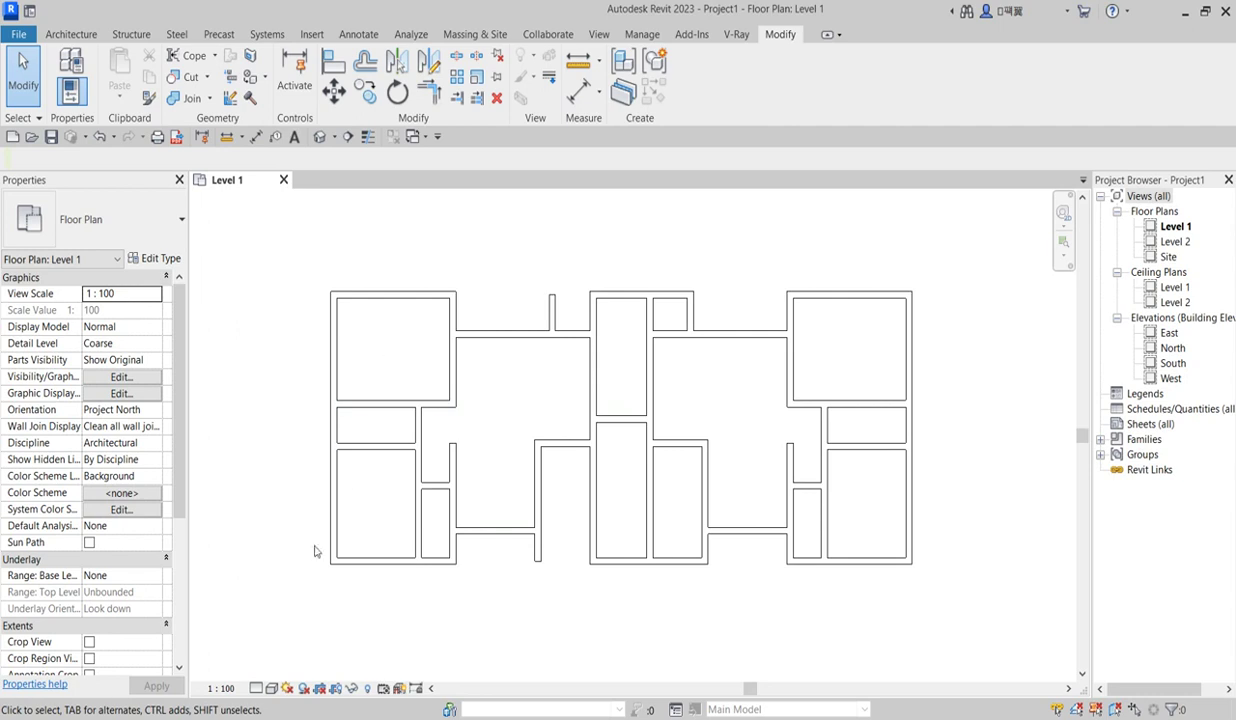
pyautogui.scroll(-1, 740, 413)
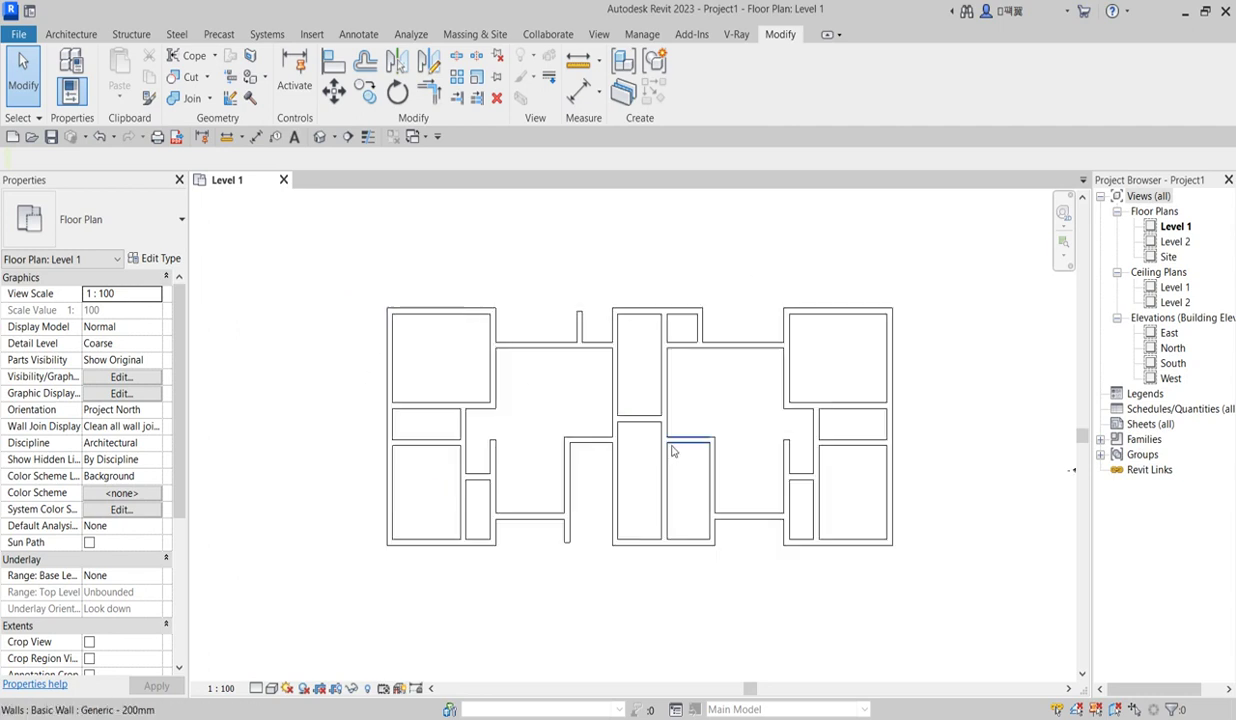
# Step: Stretch the central bottom wall's left end so it is 5975 long
pyautogui.click(618, 550)
pyautogui.moveTo(615, 550); pyautogui.dragTo(566, 542)
pyautogui.scroll(2, 450, 331)
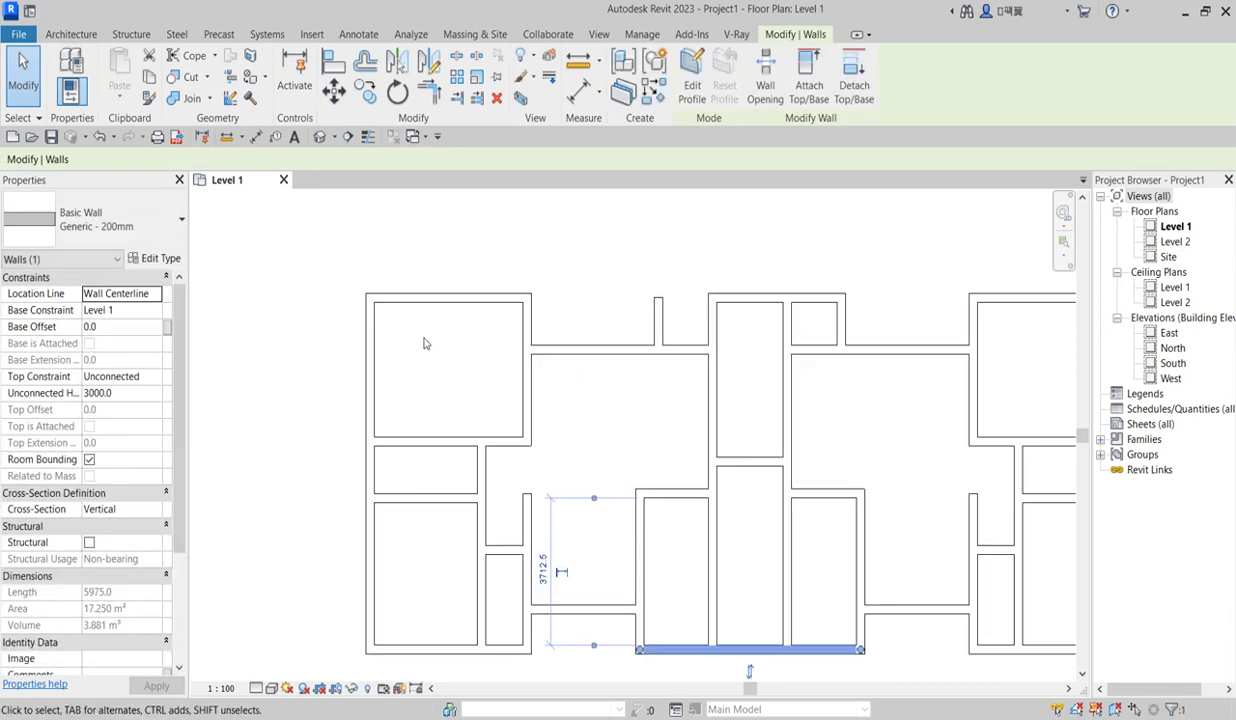
# Step: Draw a matching vertical wall down from the top wall, splitting the top-left room in two
pyautogui.click(402, 296)
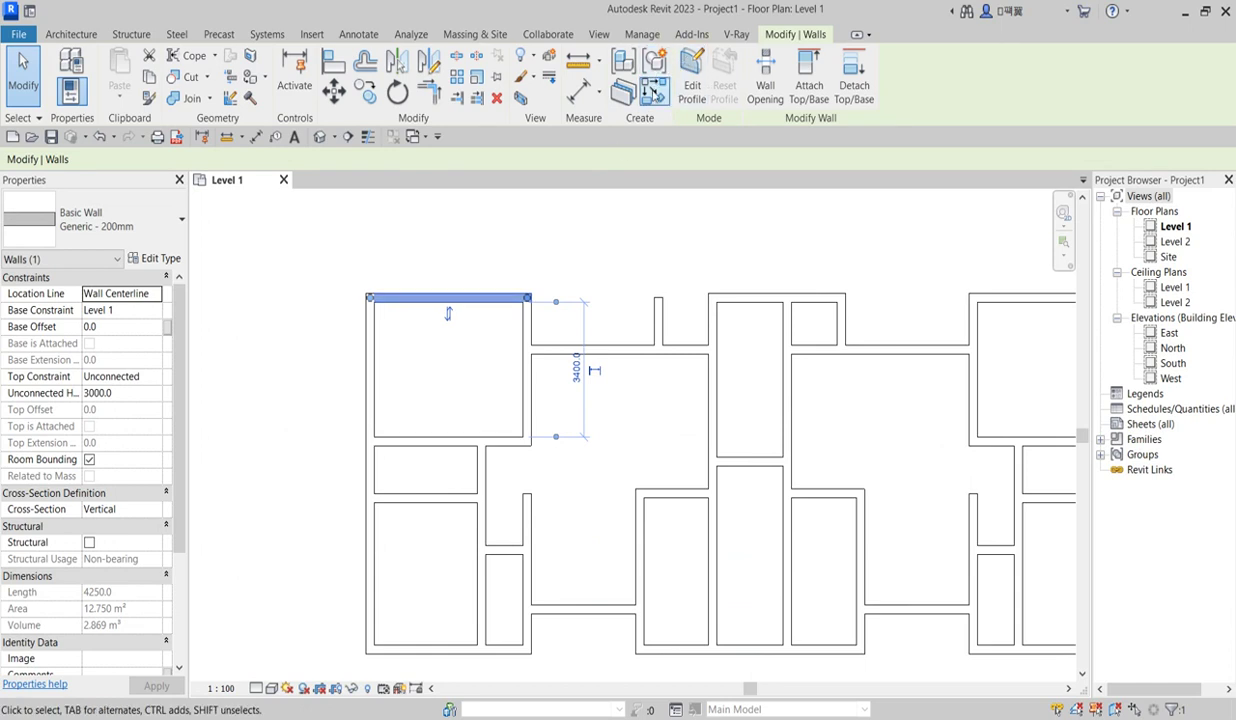
pyautogui.click(652, 90)
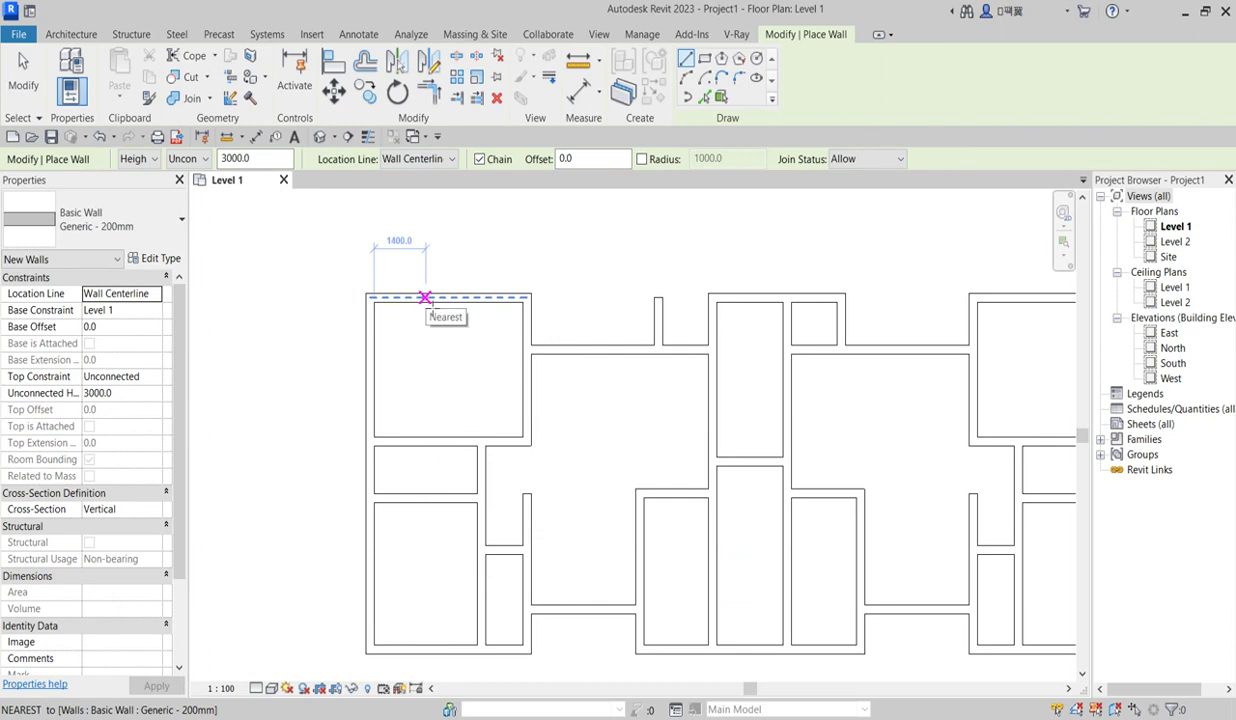
pyautogui.click(427, 297)
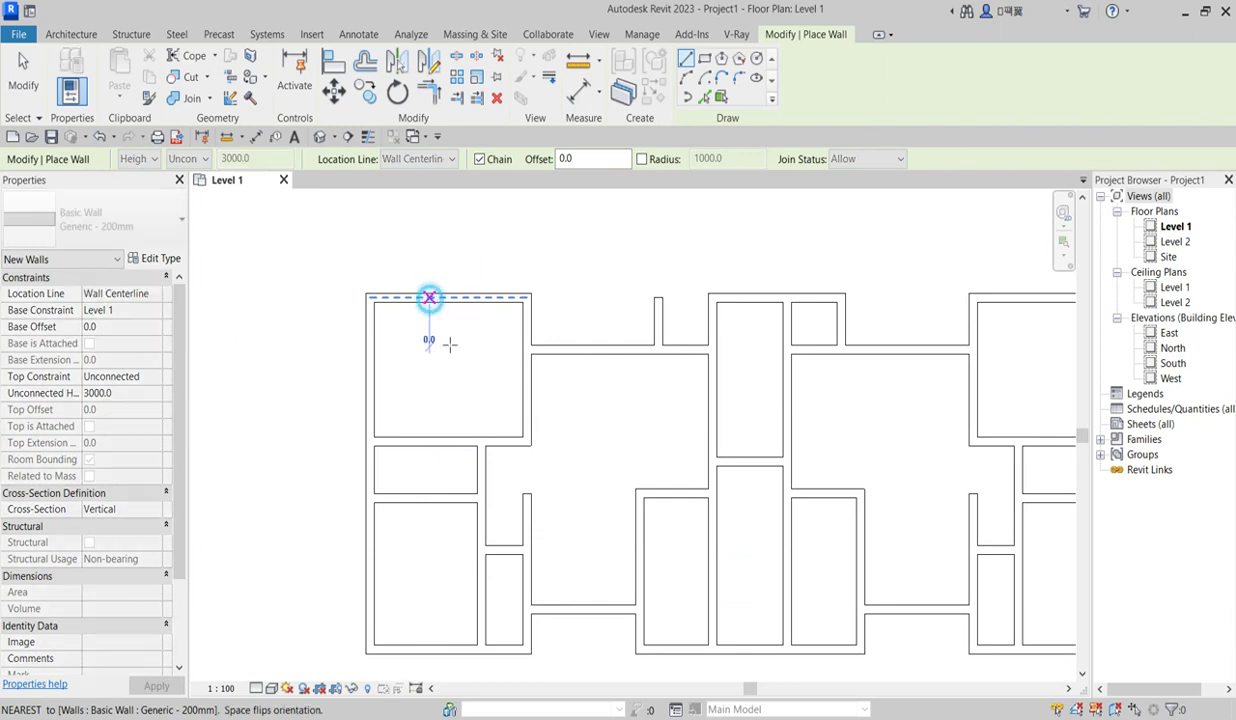
pyautogui.click(437, 450)
pyautogui.rightClick(476, 357)
pyautogui.click(524, 369)
pyautogui.rightClick(483, 371)
pyautogui.click(525, 376)
pyautogui.scroll(-3, 620, 385)
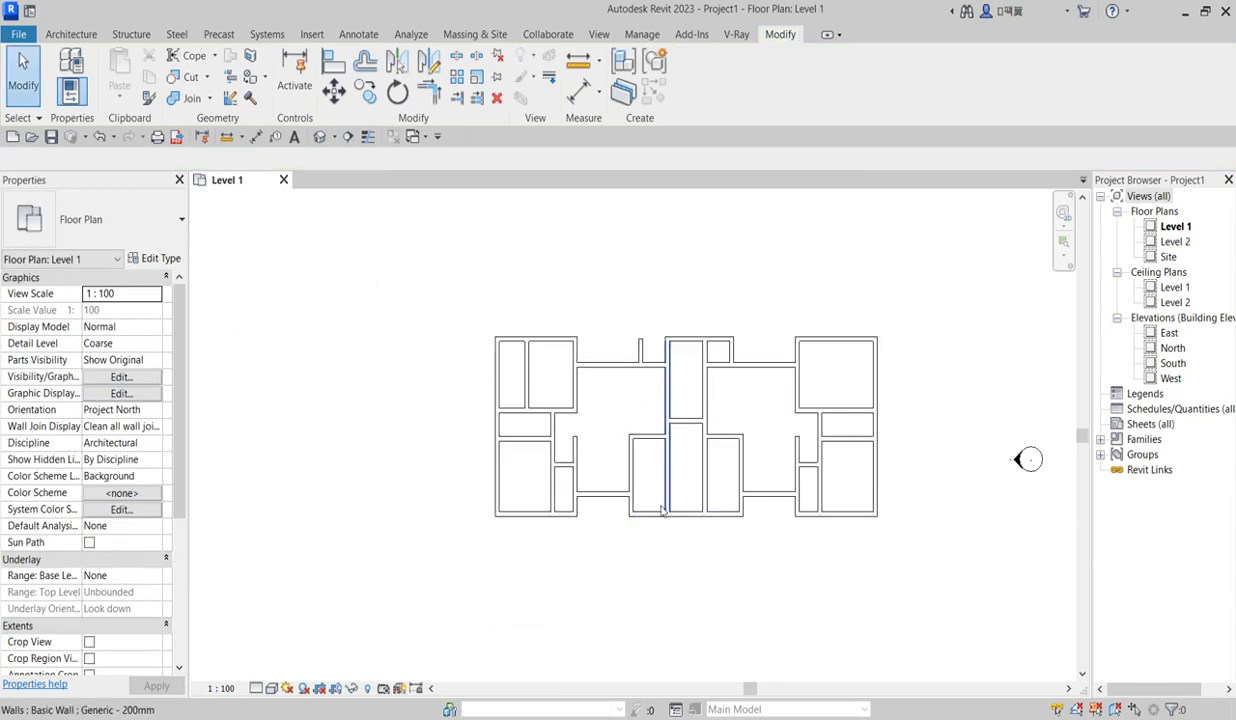
# Step: Remove the short horizontal wall in the centre of the plan
pyautogui.scroll(1, 680, 503)
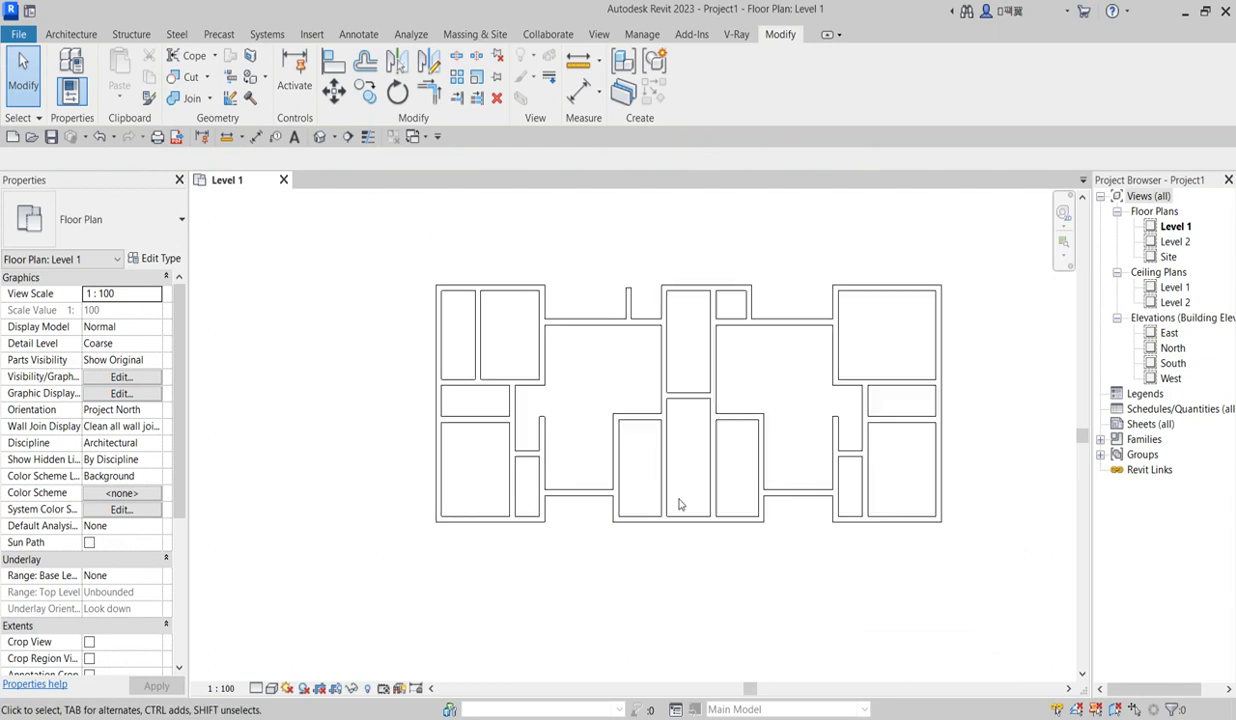
pyautogui.click(722, 417)
pyautogui.moveTo(714, 417); pyautogui.dragTo(662, 417)
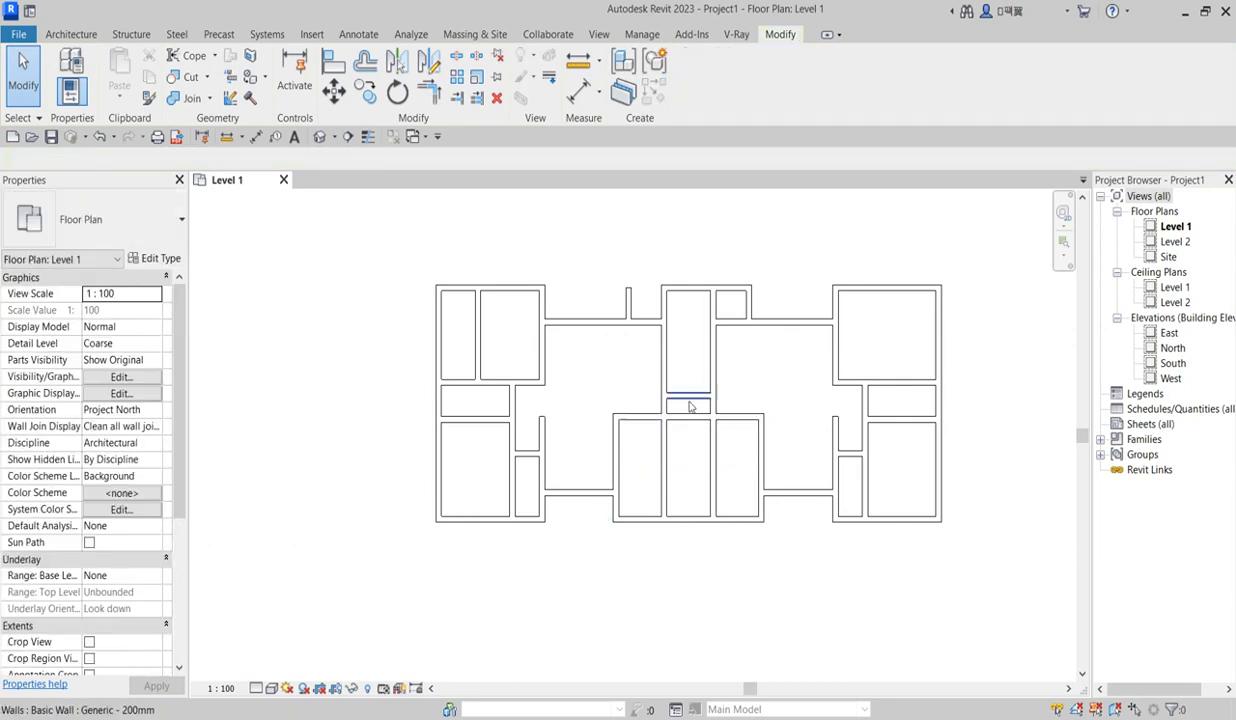
pyautogui.click(689, 404)
pyautogui.press('Delete')
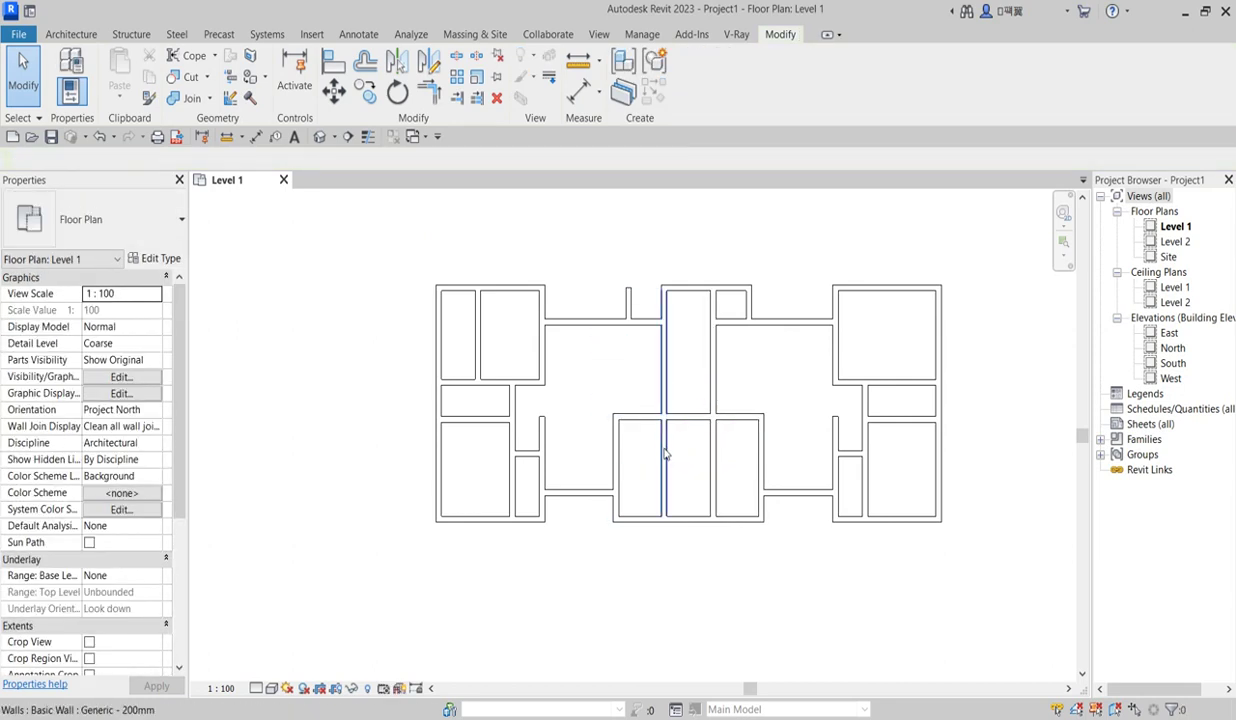
# Step: Shorten the vertical wall beside the central rooms to about 1012.5 and delete two leftover stubs
pyautogui.scroll(4, 665, 455)
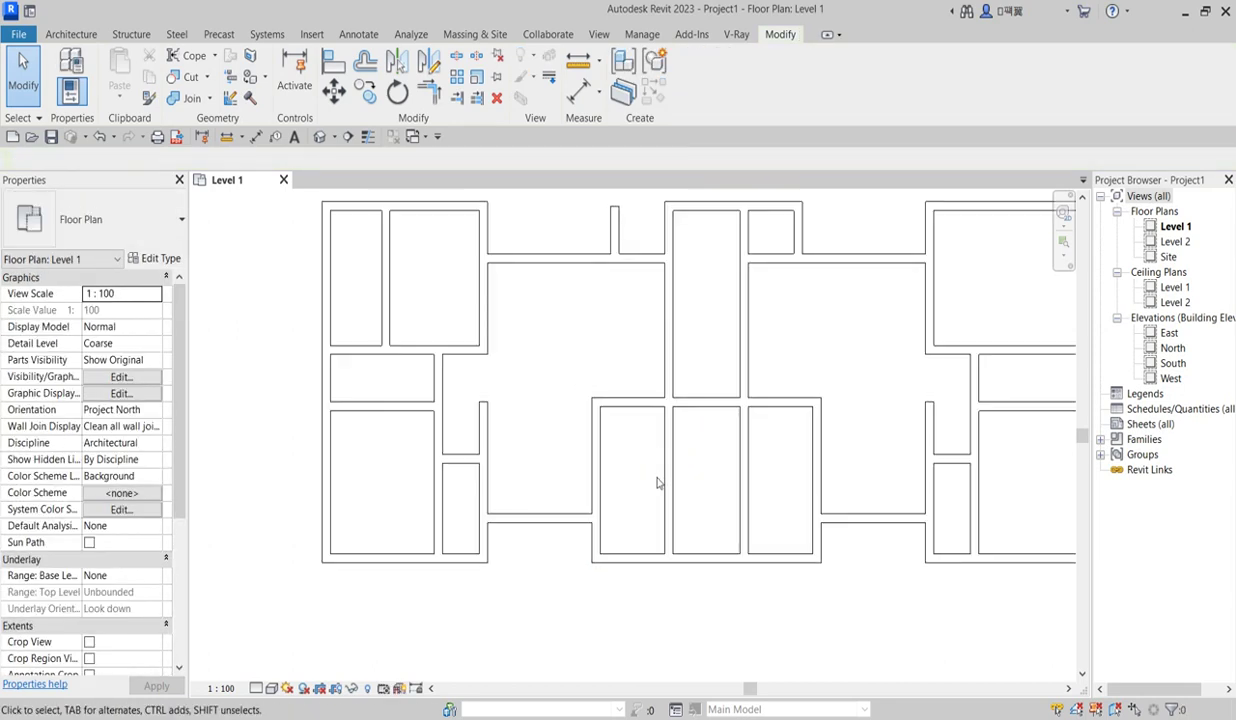
pyautogui.click(578, 465)
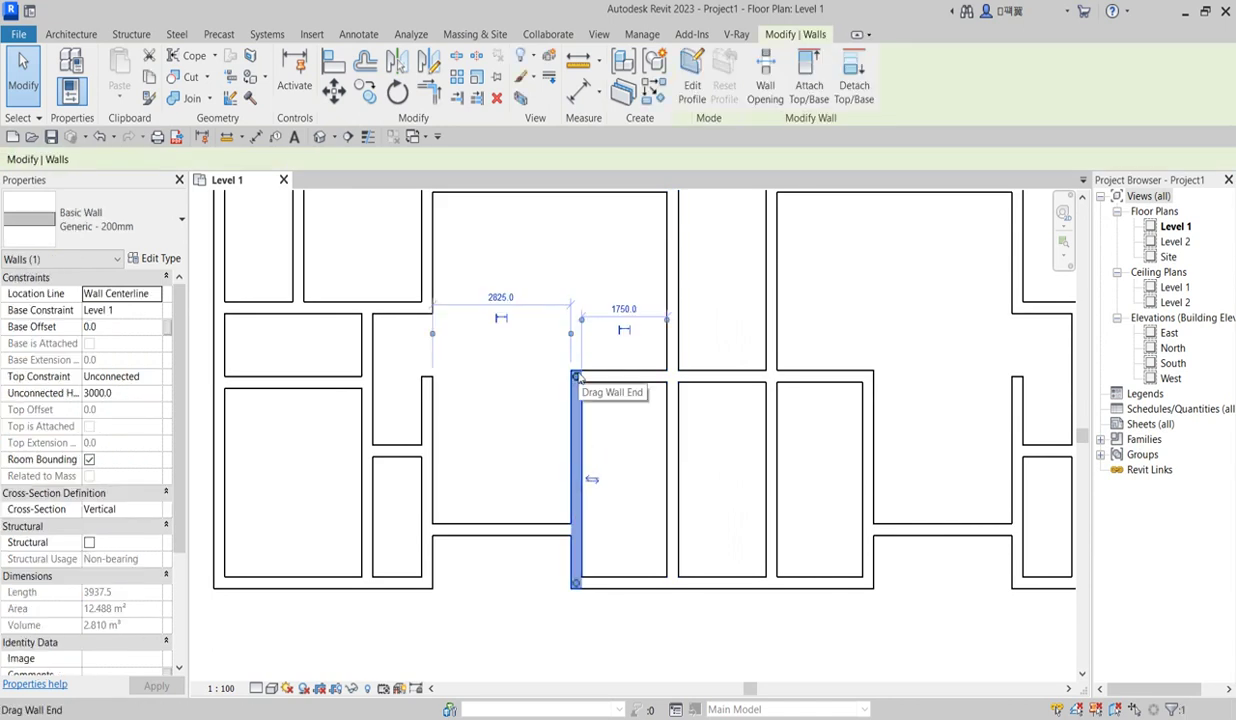
pyautogui.moveTo(578, 378); pyautogui.dragTo(577, 528)
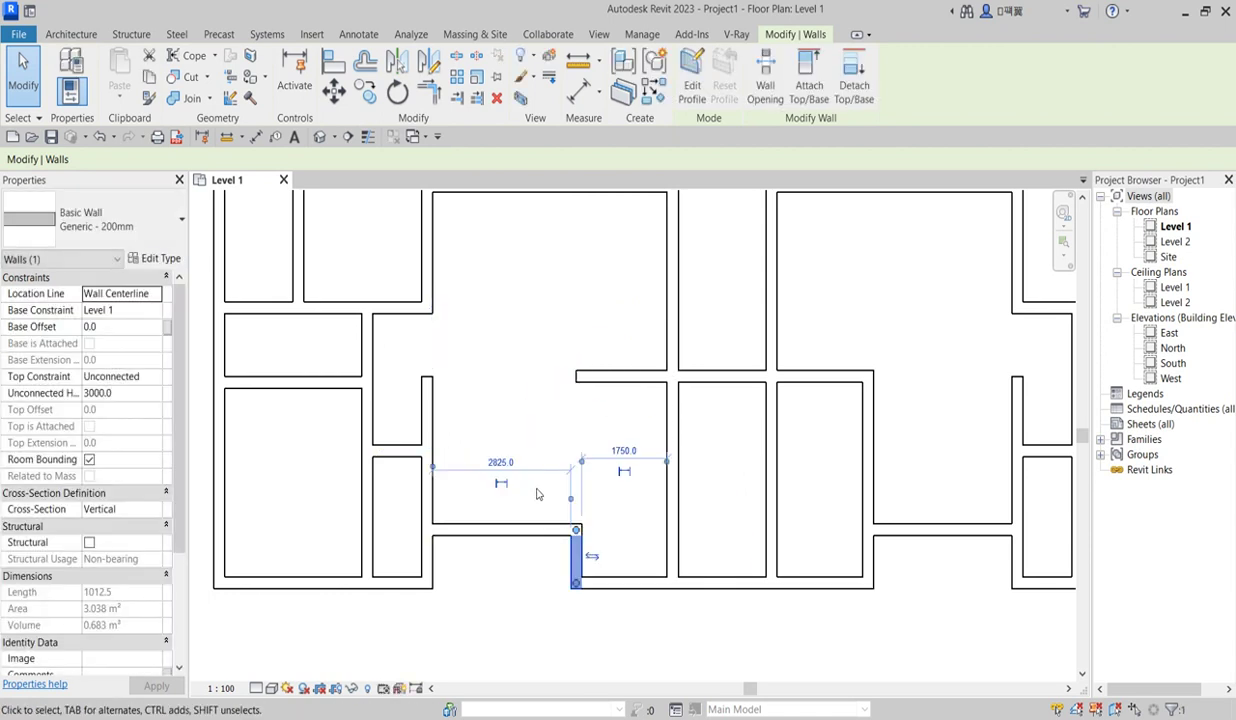
pyautogui.click(535, 428)
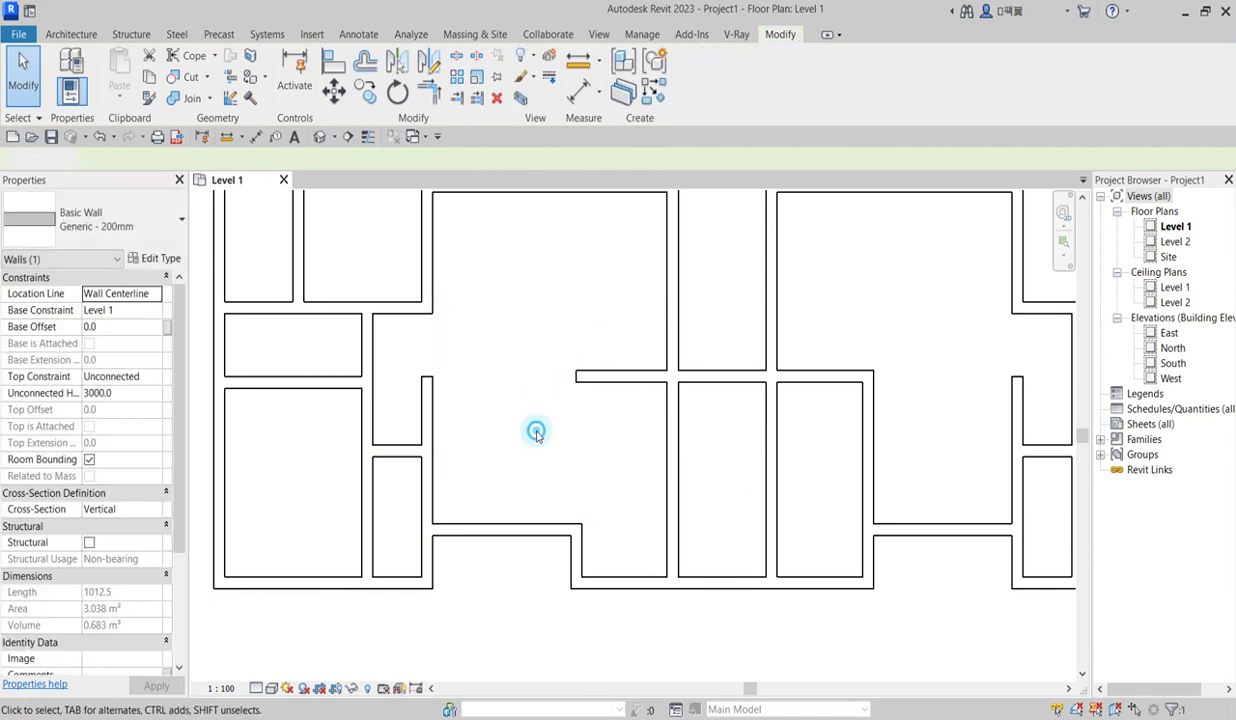
pyautogui.click(594, 376)
pyautogui.click(495, 99)
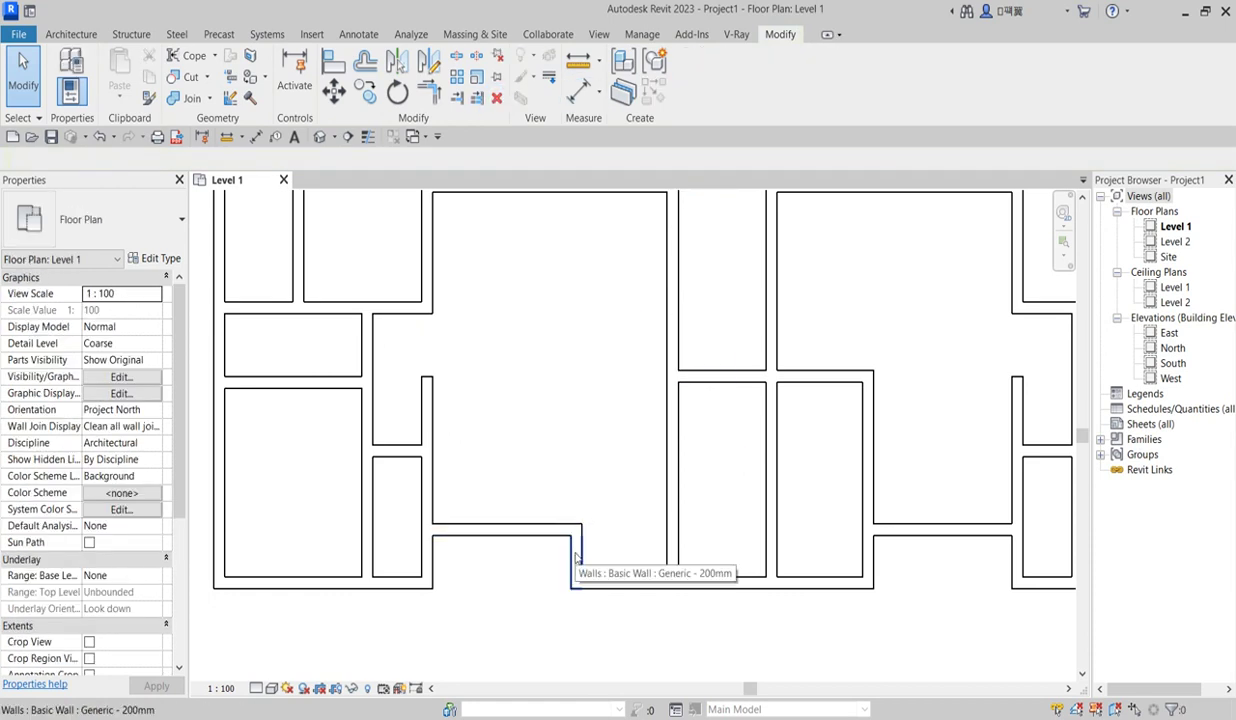
pyautogui.click(576, 562)
pyautogui.click(496, 98)
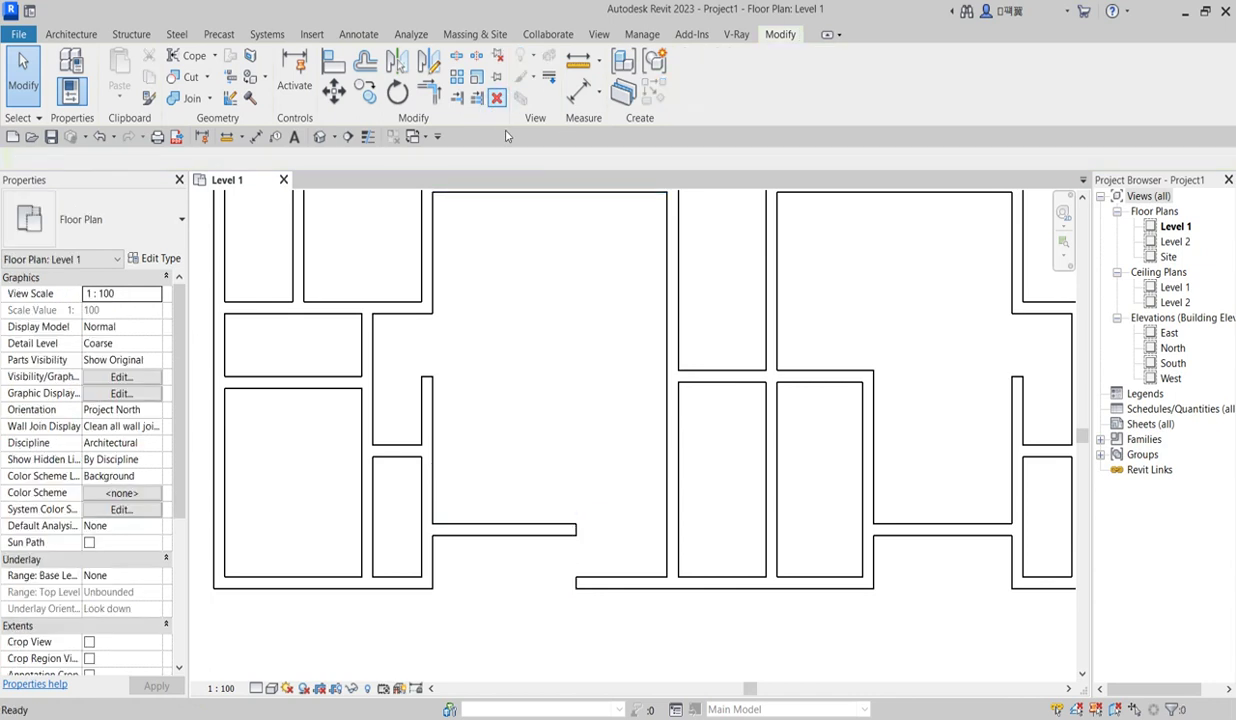
# Step: Extend the lower horizontal wall and the bottom wall right to meet the adjacent walls
pyautogui.click(566, 530)
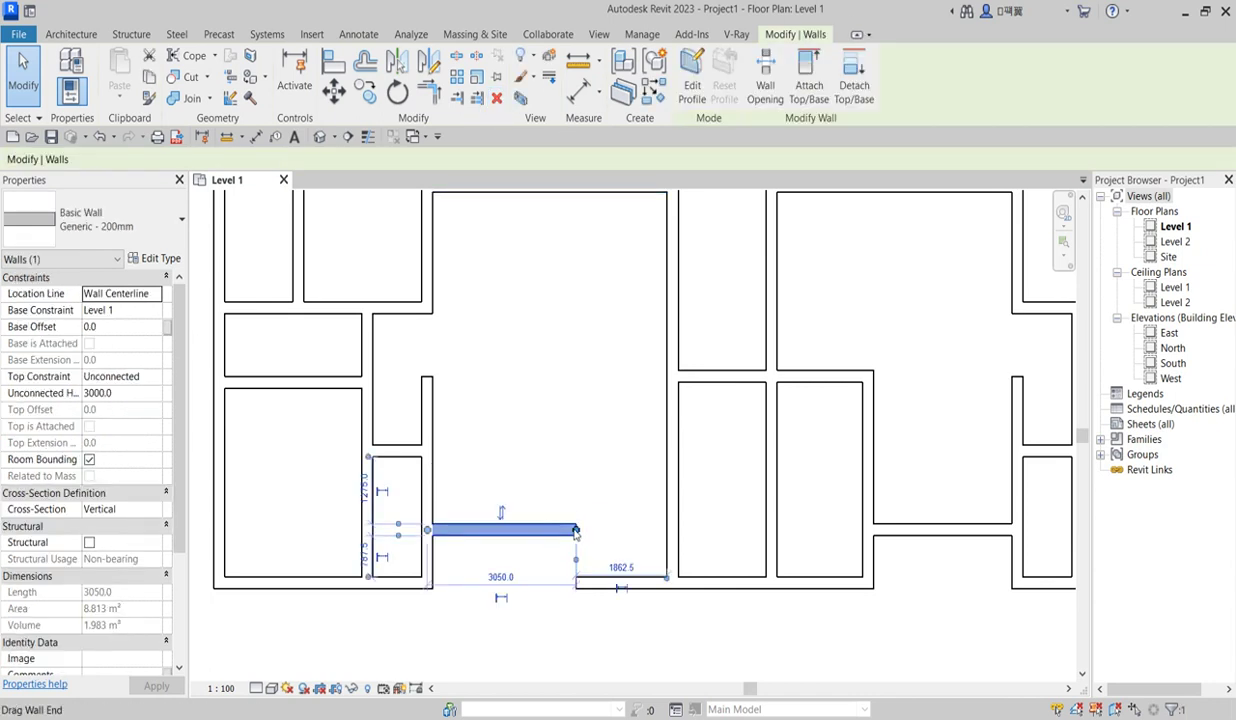
pyautogui.moveTo(573, 529); pyautogui.dragTo(670, 530)
pyautogui.scroll(-3, 685, 616)
pyautogui.click(634, 588)
pyautogui.moveTo(623, 588)
pyautogui.mouseDown()
pyautogui.moveTo(690, 598)
pyautogui.moveTo(636, 600)
pyautogui.mouseUp()
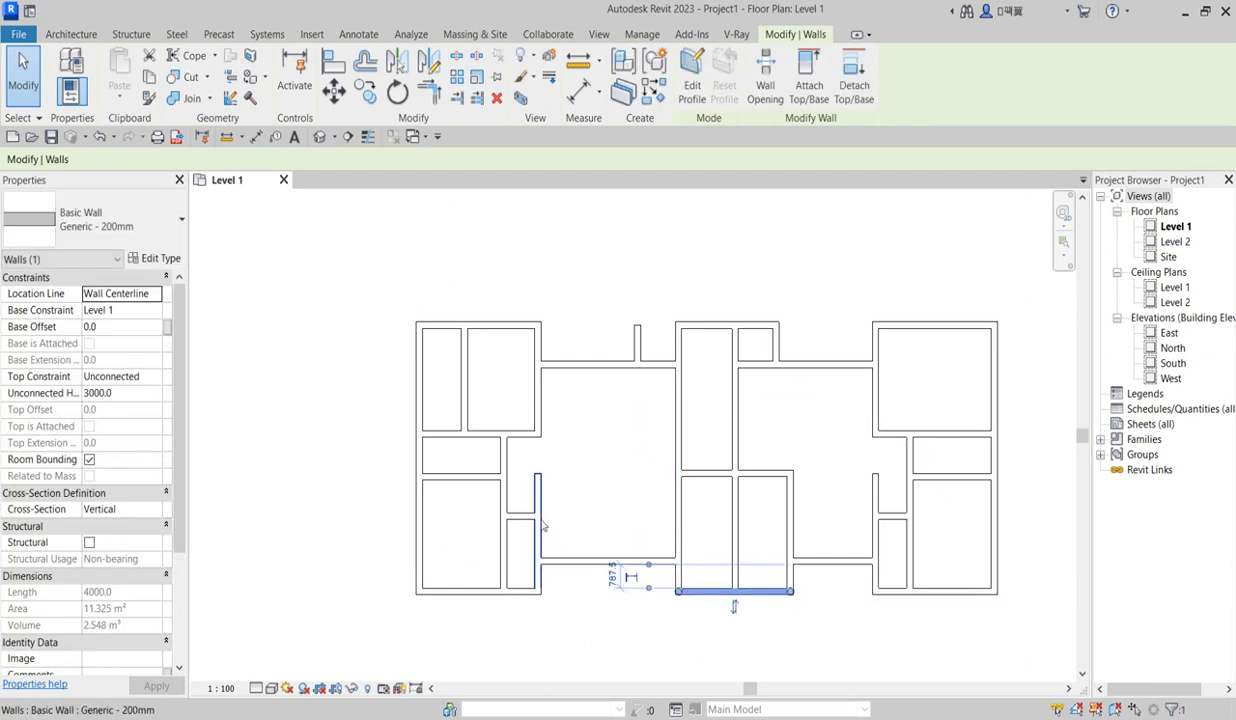
pyautogui.press('Escape')
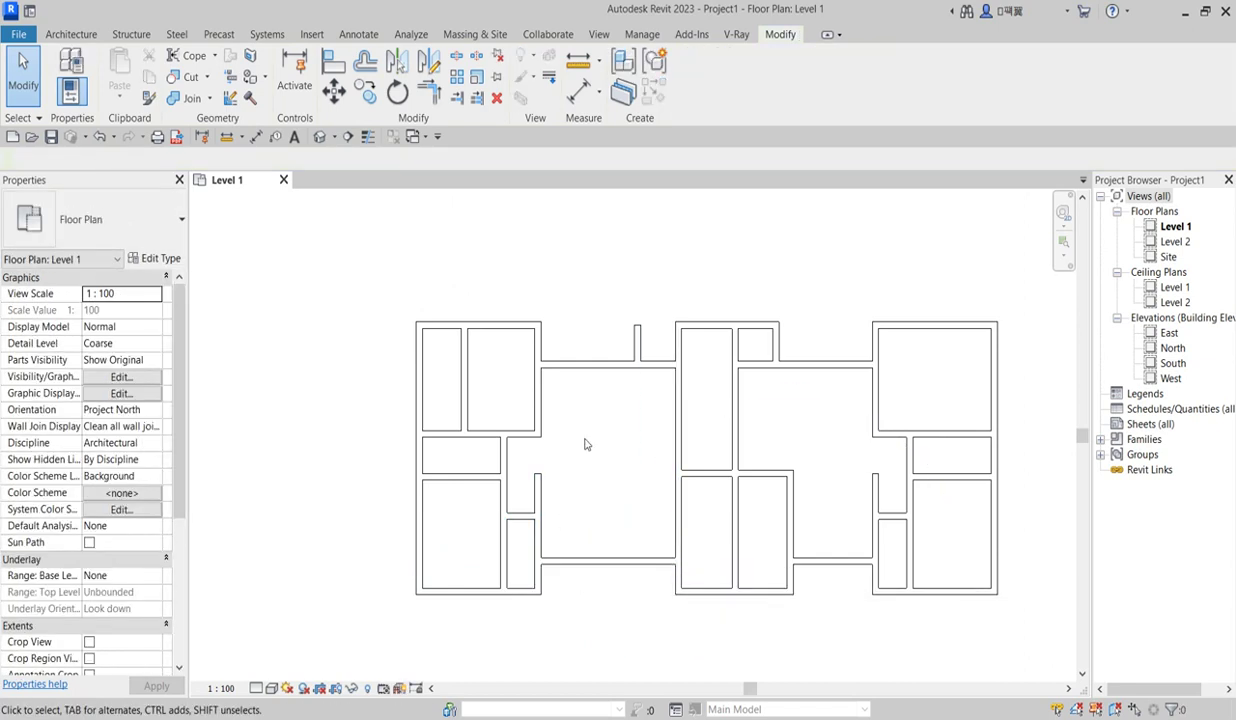
# Step: Delete the top-notch stub and draw a new vertical wall down to the bottom wall
pyautogui.click(643, 342)
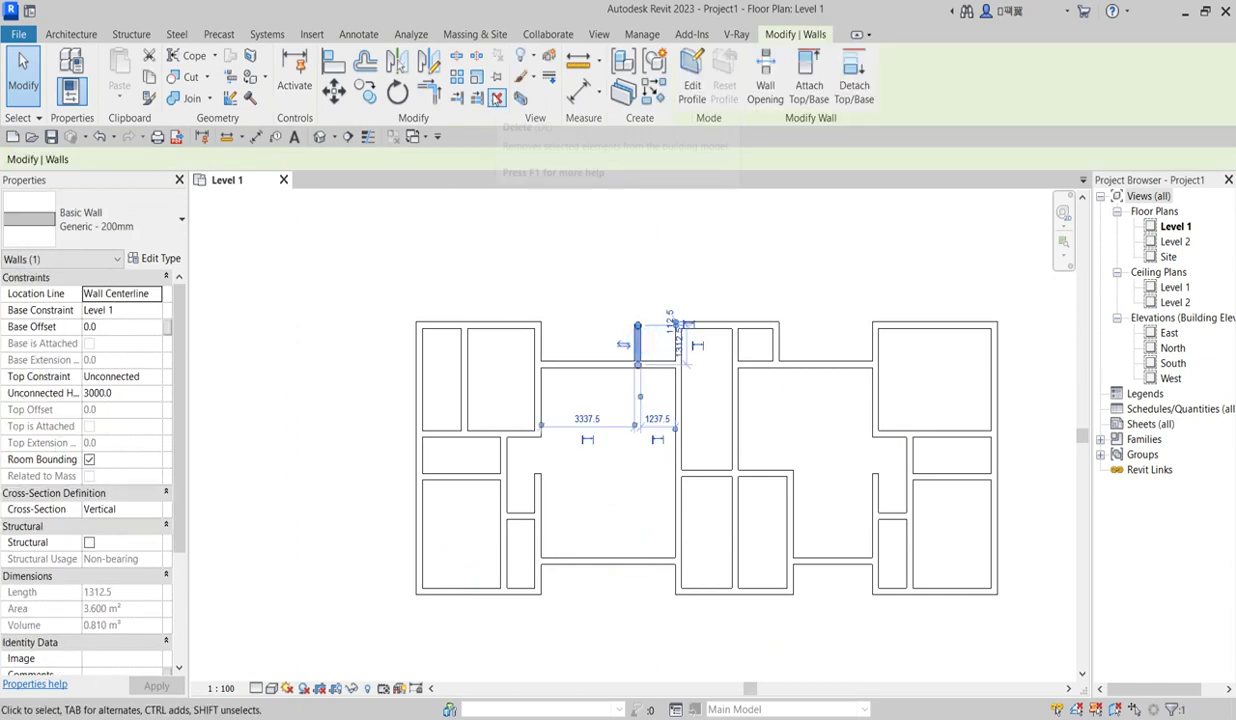
pyautogui.click(497, 98)
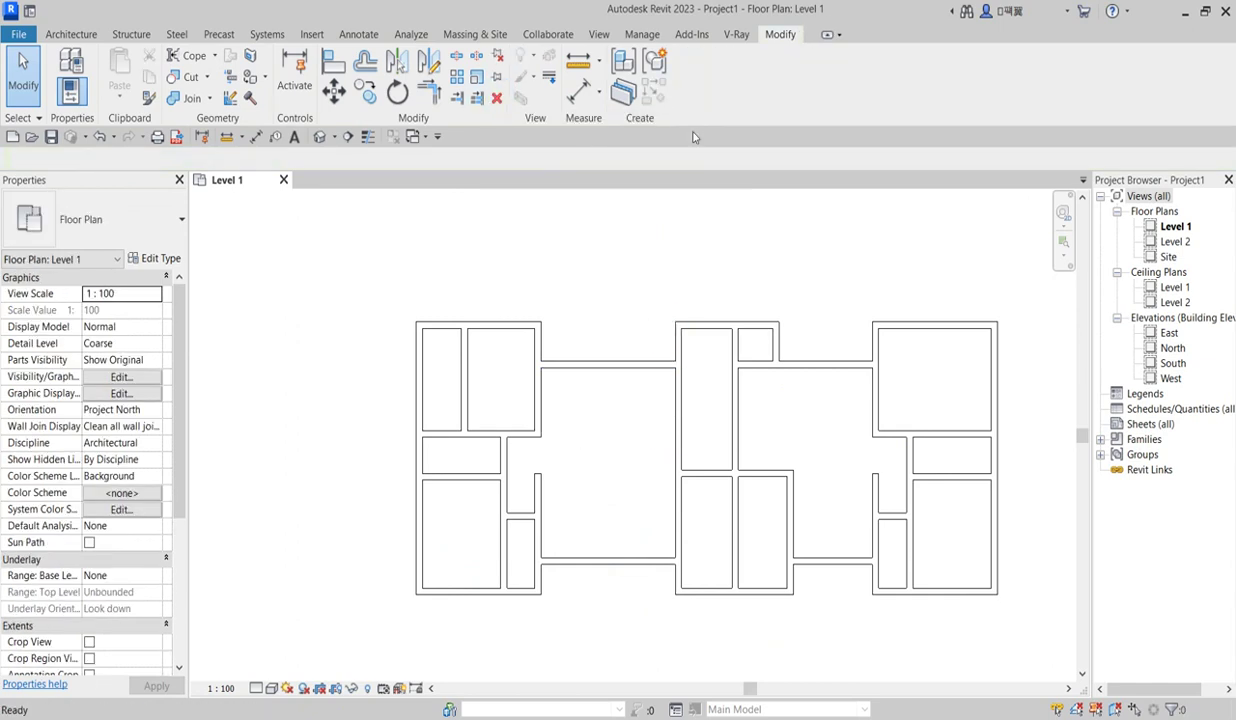
pyautogui.click(536, 529)
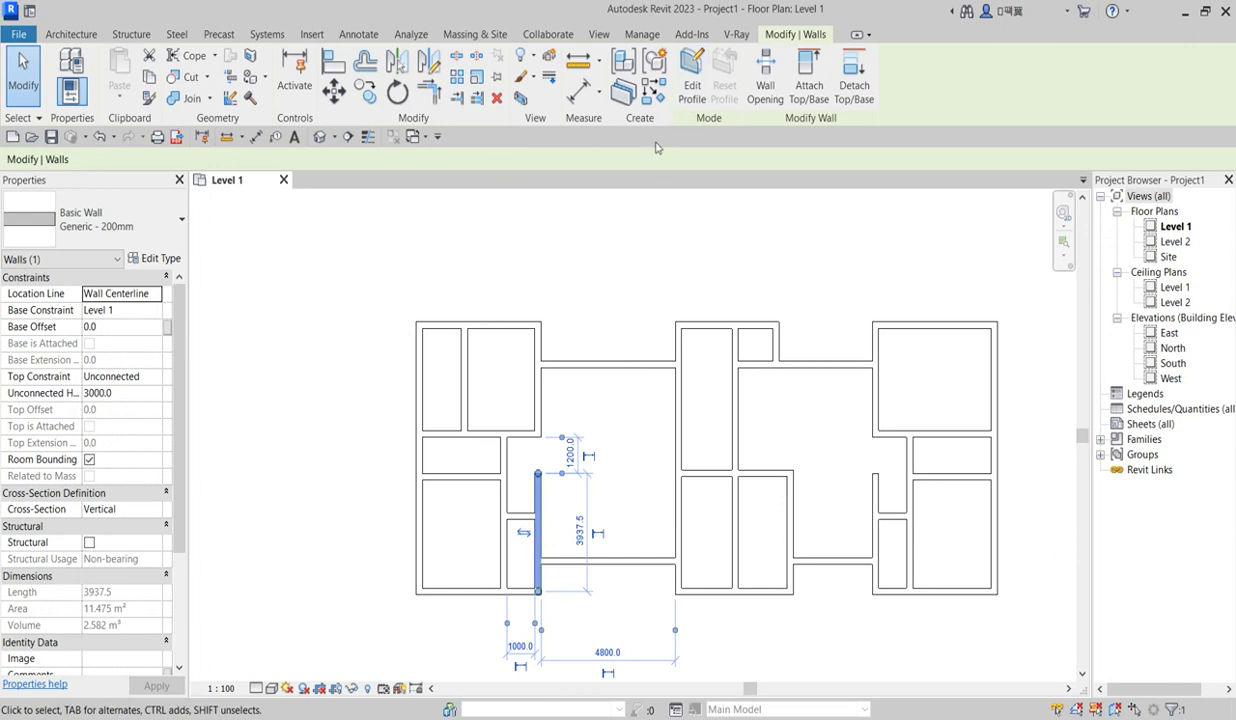
pyautogui.click(623, 90)
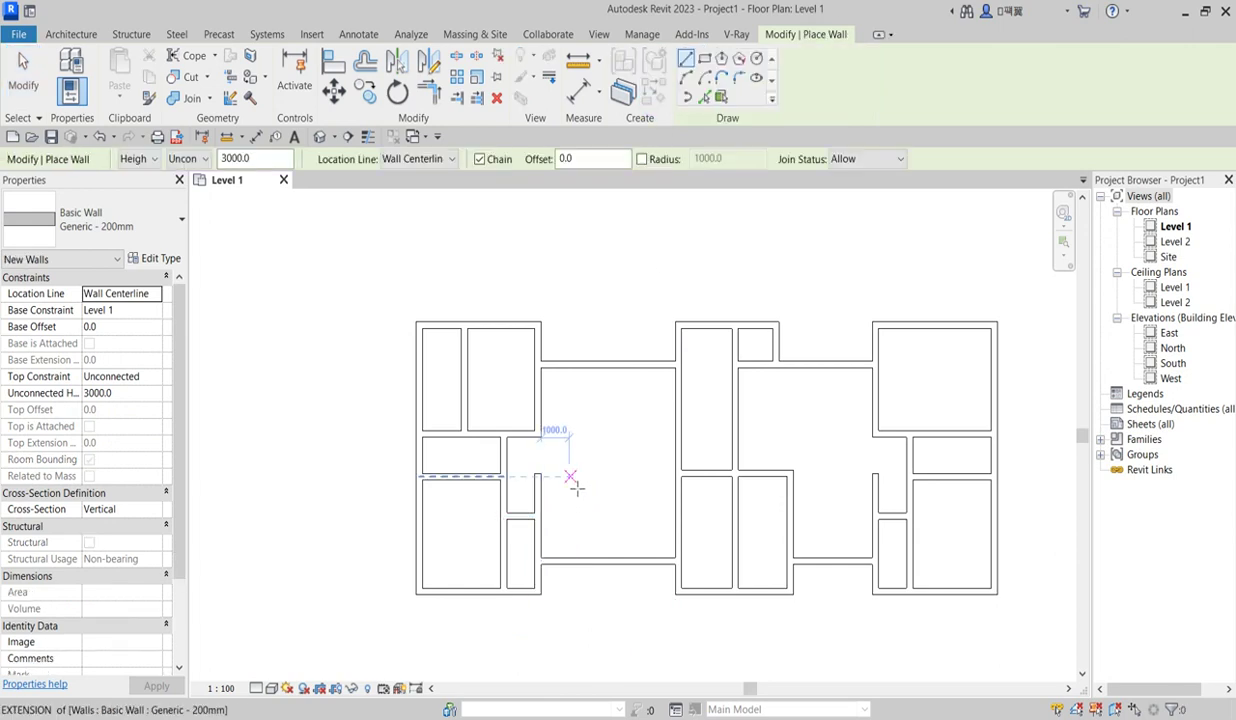
pyautogui.click(571, 476)
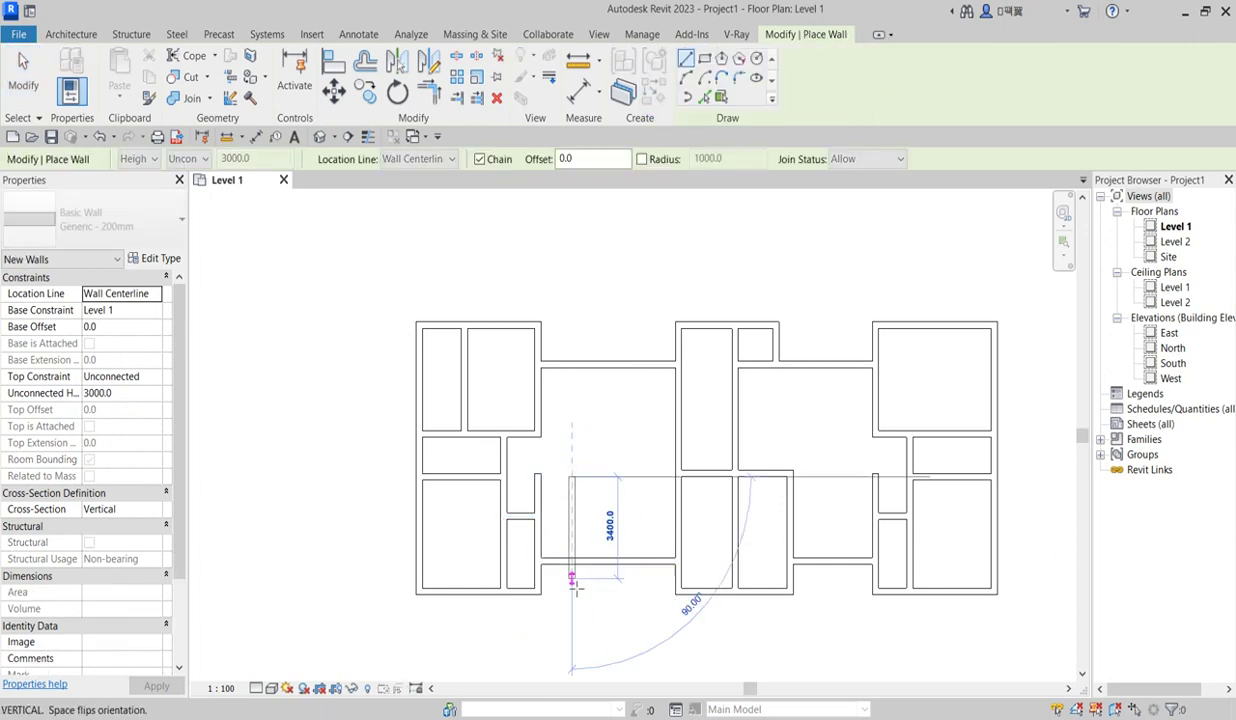
pyautogui.click(569, 591)
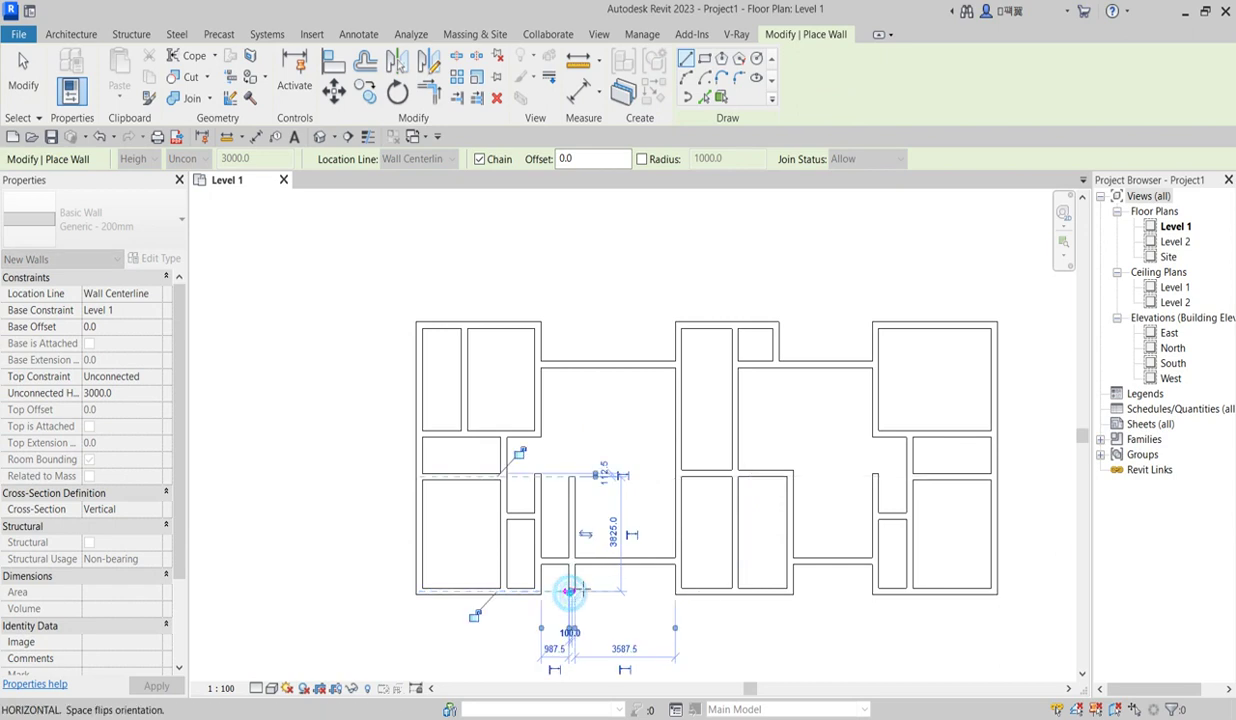
pyautogui.rightClick(607, 410)
pyautogui.click(638, 428)
pyautogui.press('Escape')
# Step: Pull the bottom wall's left end to meet the new vertical wall
pyautogui.scroll(2, 552, 552)
pyautogui.click(547, 581)
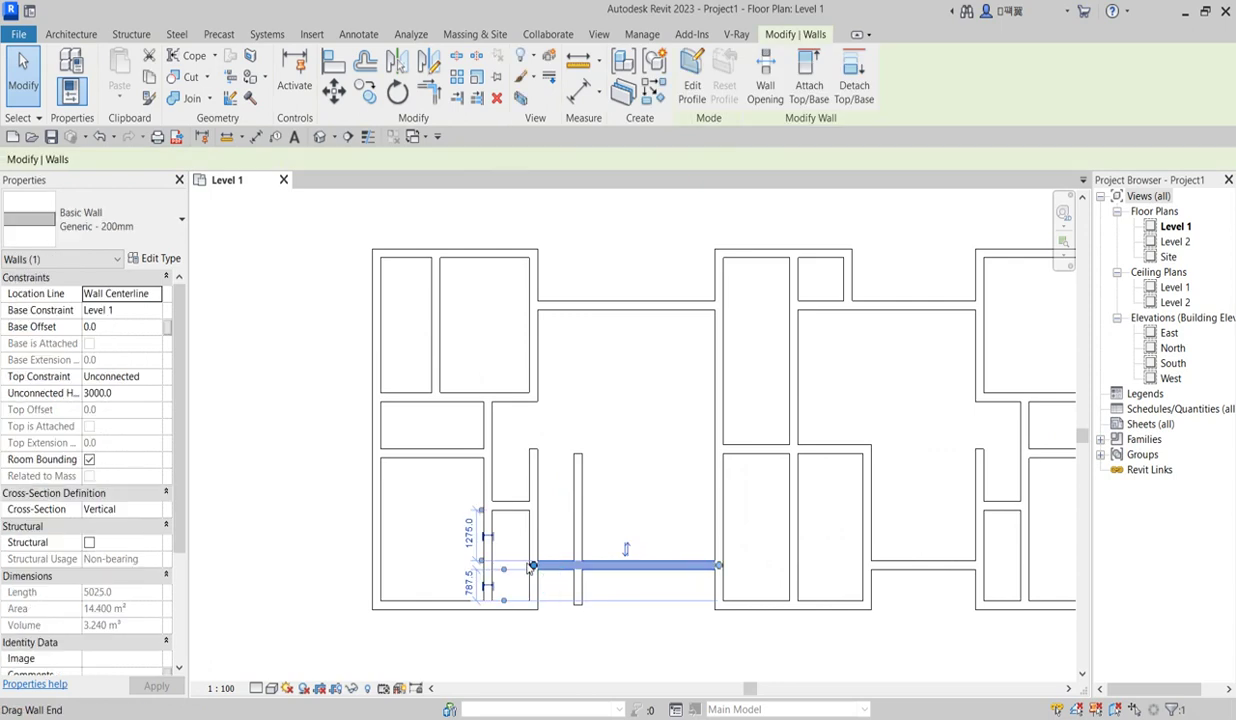
pyautogui.moveTo(540, 566); pyautogui.dragTo(577, 566)
# Step: Stretch the left room's bottom wall right to the adjoining wall
pyautogui.click(632, 502)
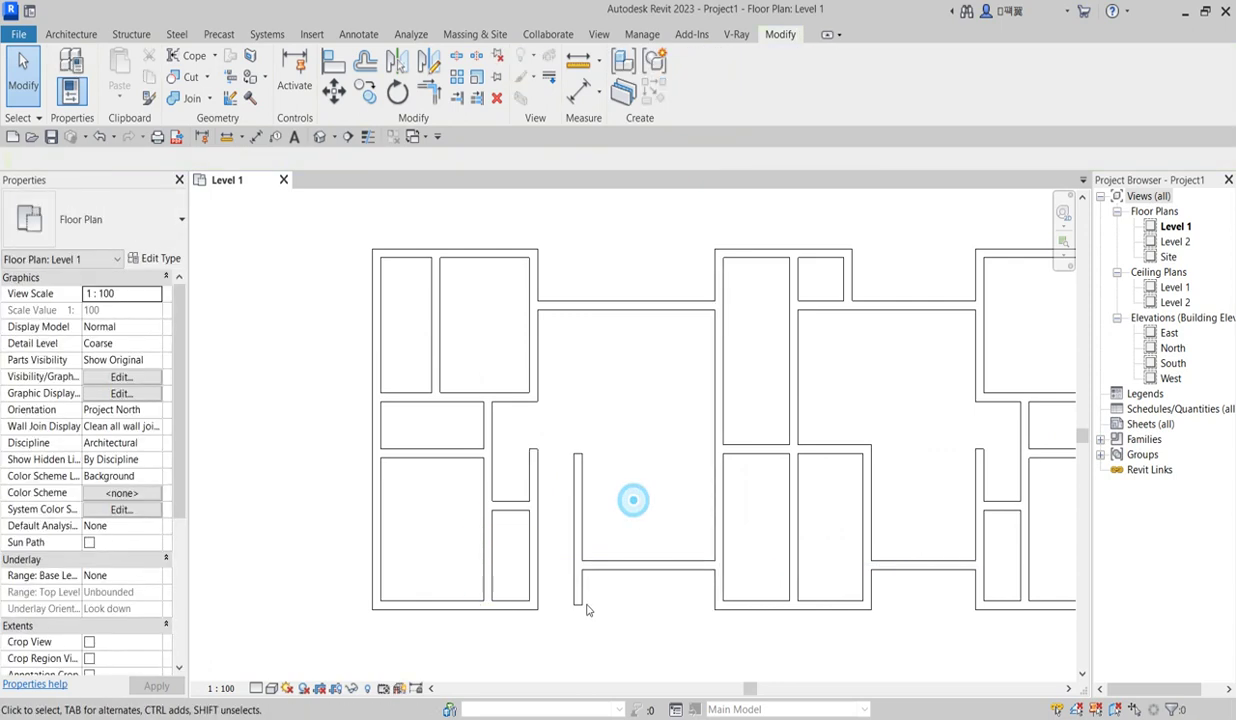
pyautogui.click(500, 604)
pyautogui.moveTo(540, 607); pyautogui.dragTo(589, 608)
pyautogui.click(621, 485)
pyautogui.scroll(-2, 621, 490)
pyautogui.scroll(3, 615, 490)
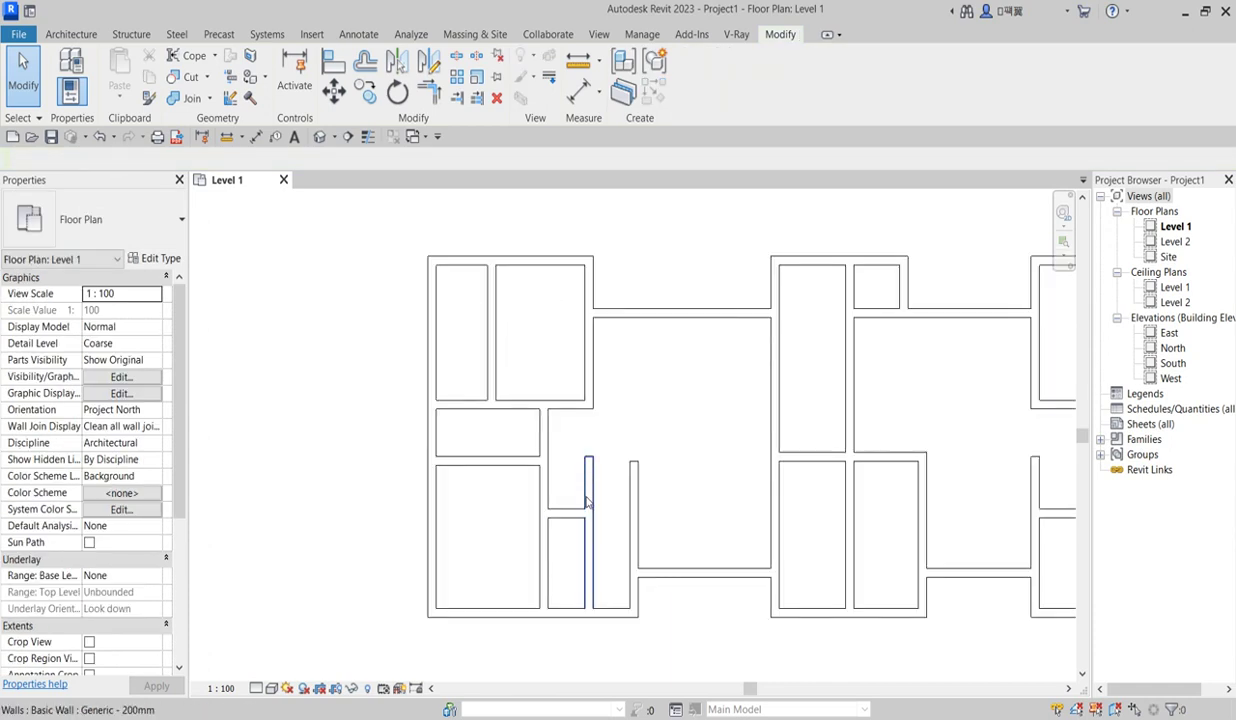
pyautogui.scroll(2, 588, 503)
# Step: Extend the short horizontal wall to the next wall and shorten the vertical partition to 2512.5
pyautogui.click(566, 519)
pyautogui.moveTo(566, 518); pyautogui.dragTo(660, 520)
pyautogui.click(590, 450)
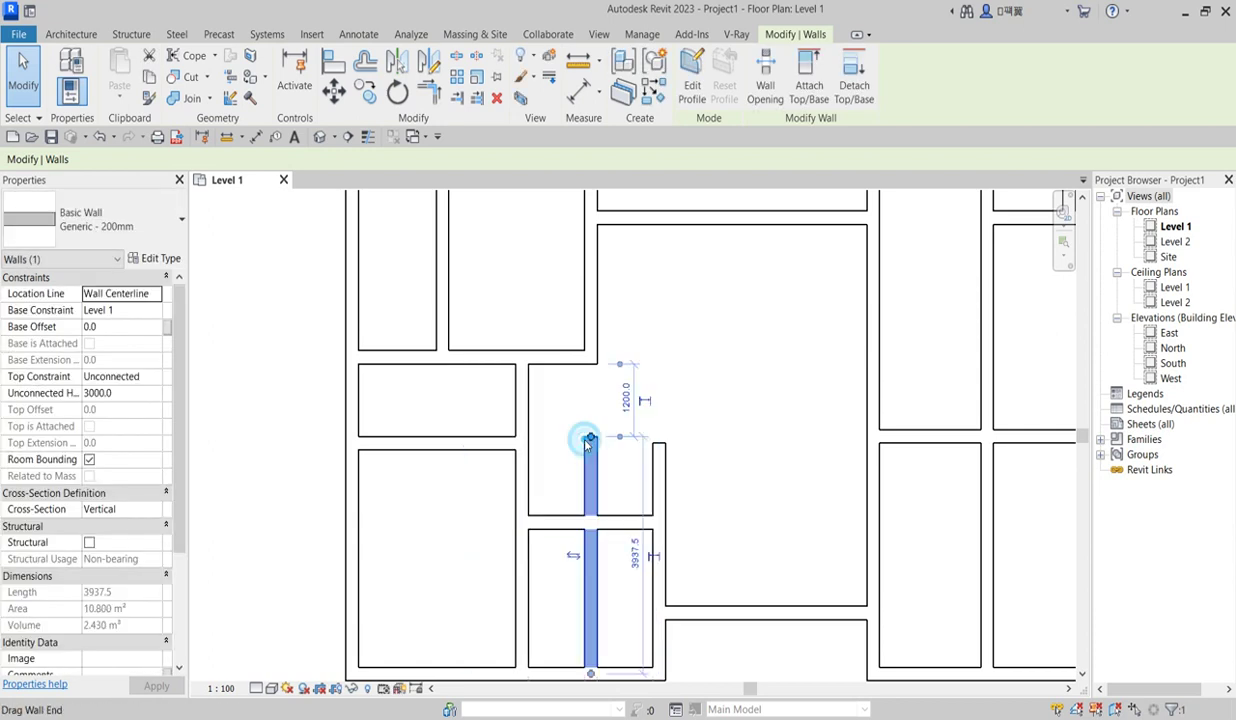
pyautogui.moveTo(590, 440); pyautogui.dragTo(591, 523)
pyautogui.click(629, 476)
pyautogui.click(658, 487)
pyautogui.scroll(-1, 676, 487)
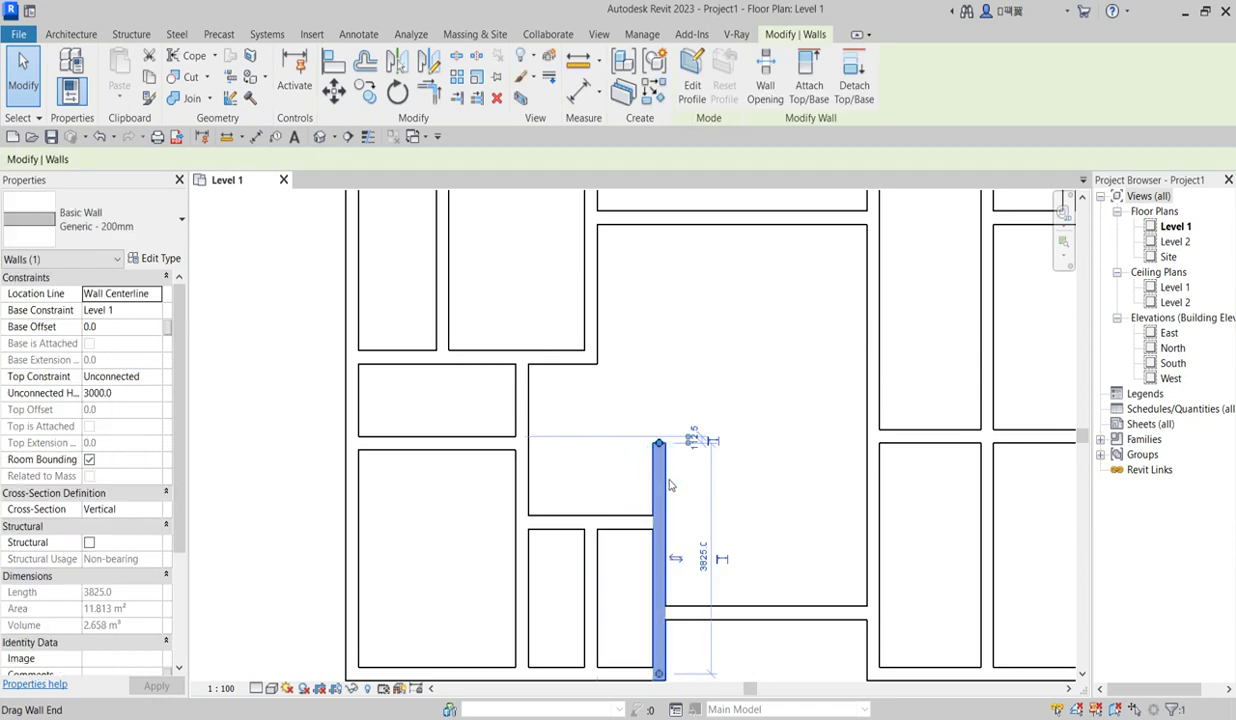
pyautogui.scroll(-1, 676, 487)
pyautogui.click(712, 403)
pyautogui.scroll(2, 620, 398)
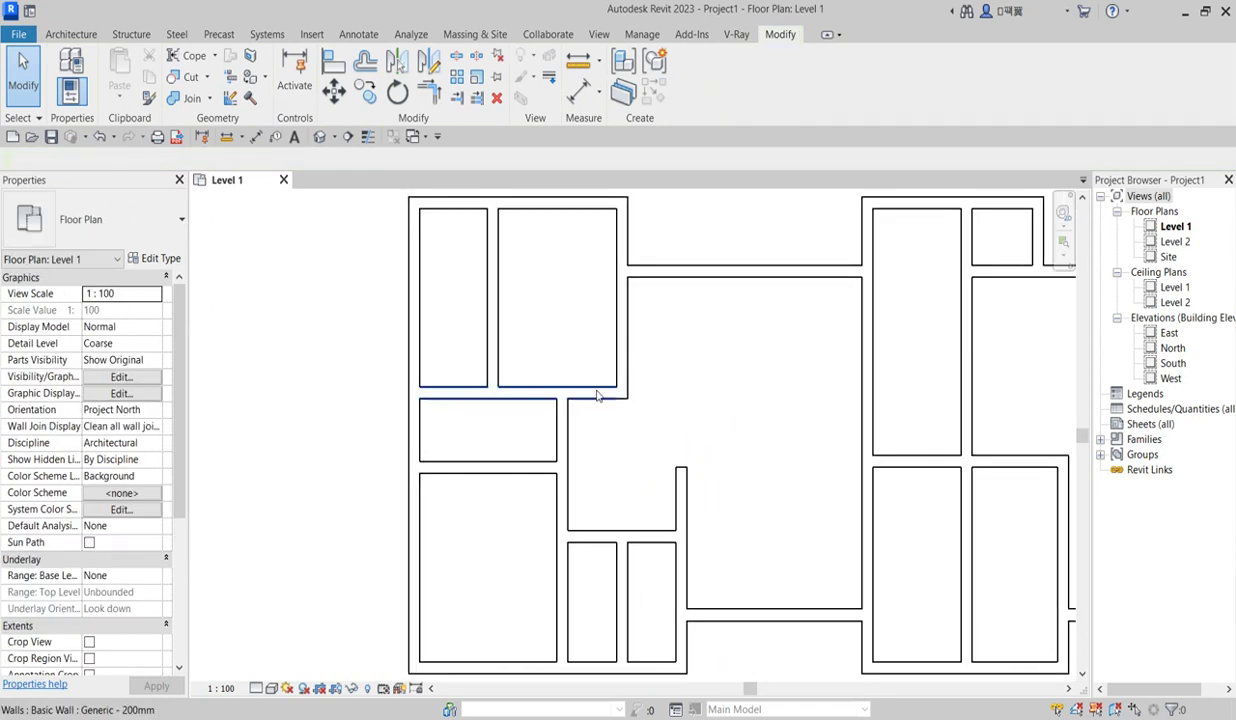
pyautogui.scroll(-2, 608, 397)
pyautogui.scroll(1, 563, 403)
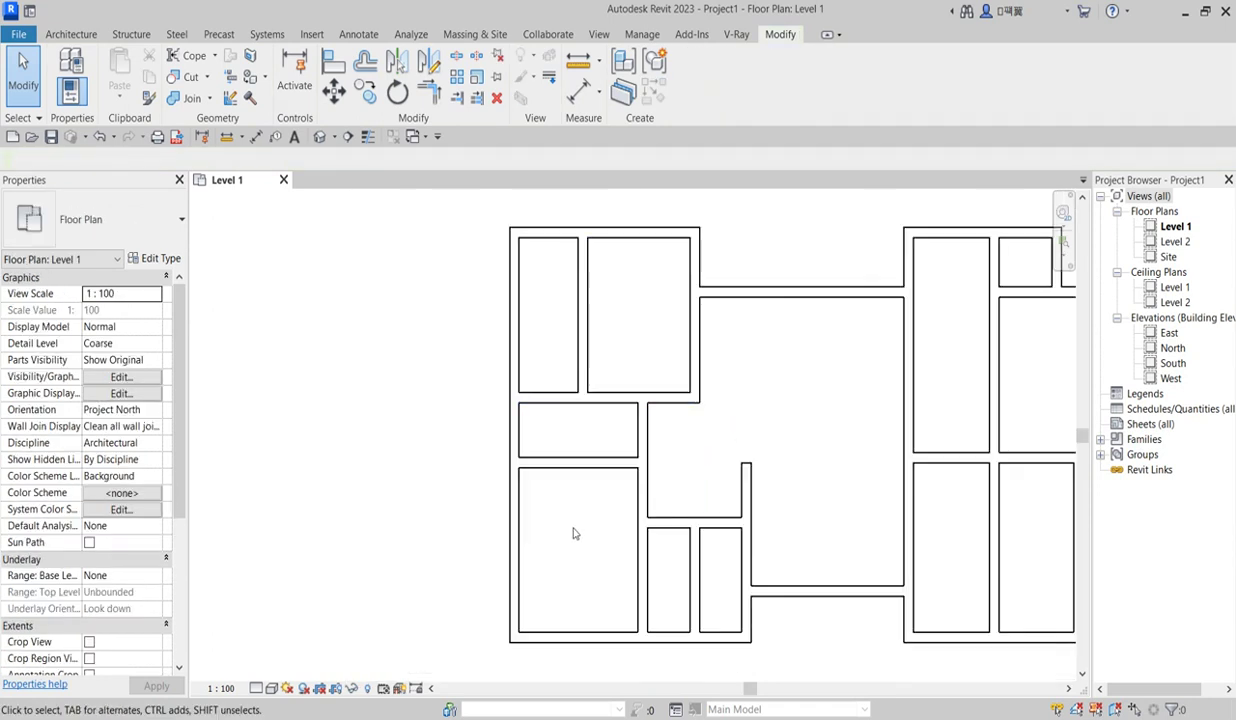
pyautogui.scroll(-2, 573, 534)
pyautogui.scroll(2, 543, 544)
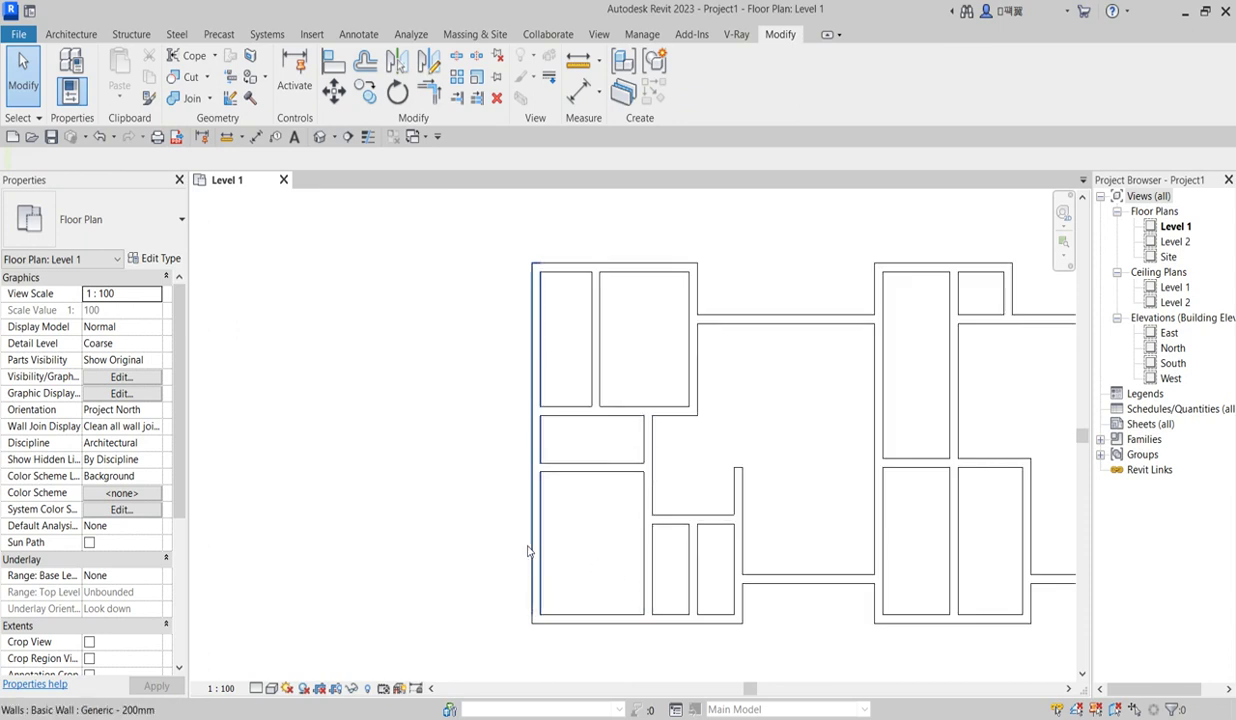
pyautogui.scroll(-2, 560, 541)
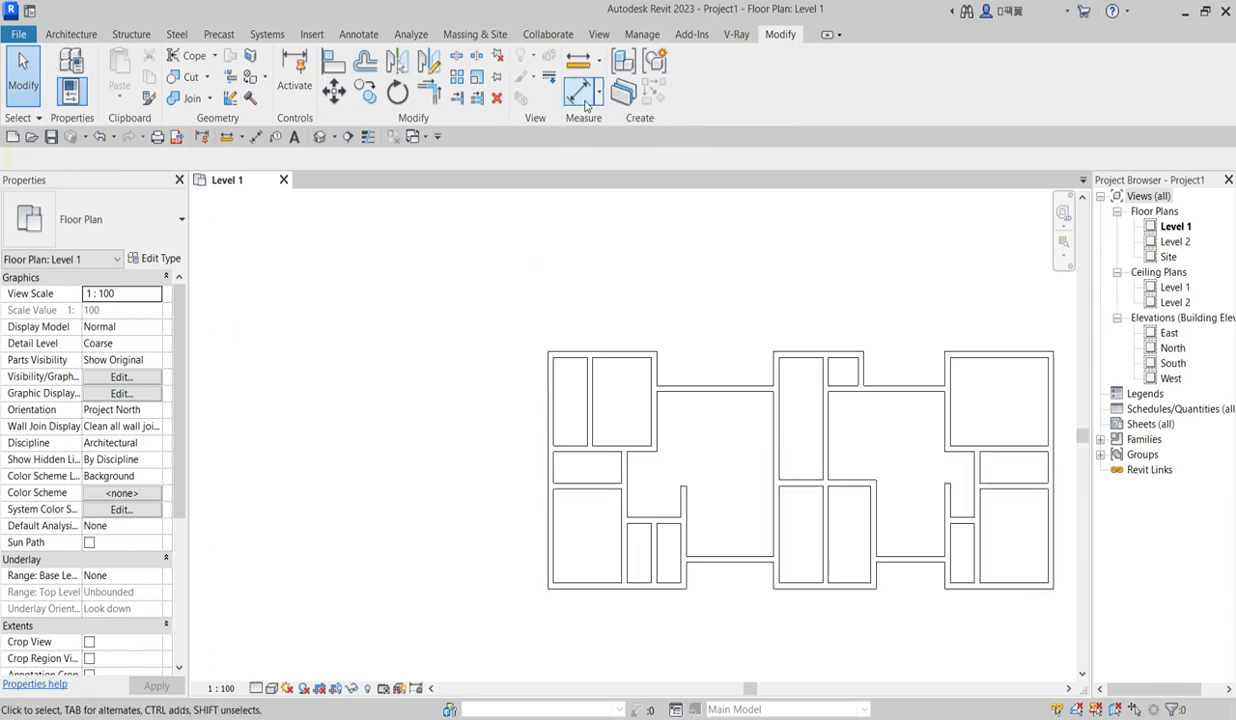
# Step: Dimension the lower-left room with aligned dimensions: 2800 wide and 3600 deep
pyautogui.click(578, 90)
pyautogui.click(620, 550)
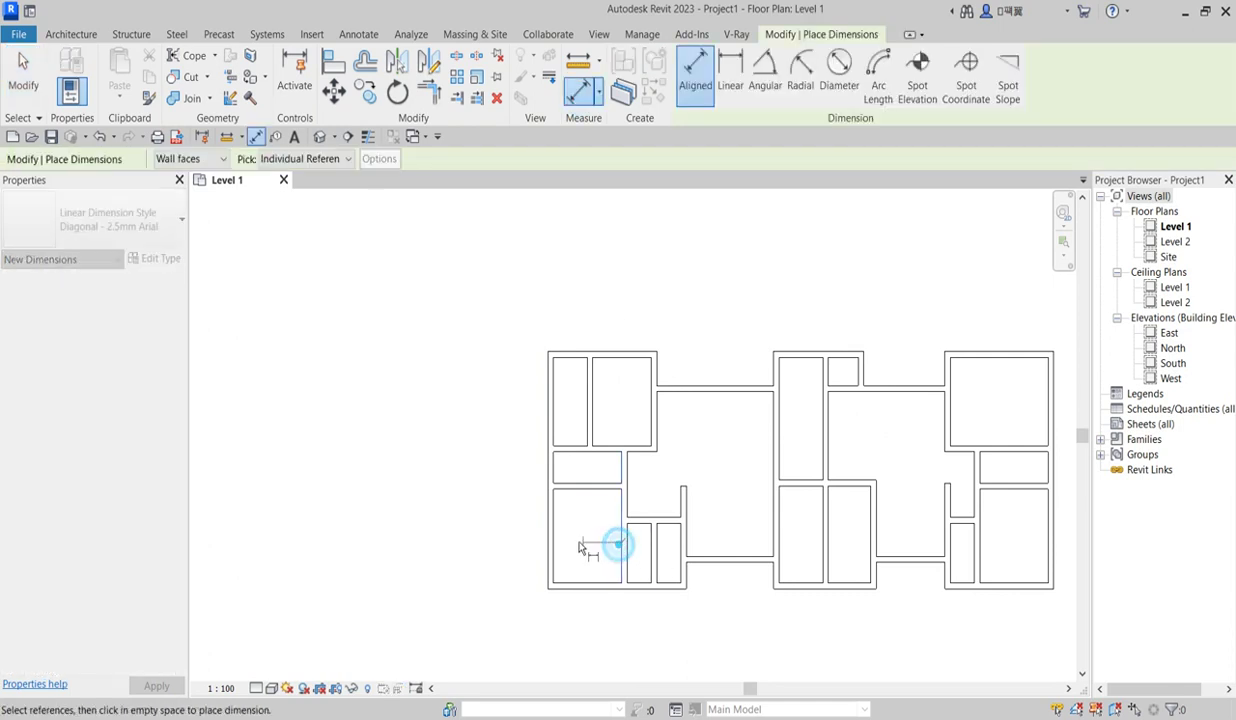
pyautogui.click(552, 544)
pyautogui.click(580, 538)
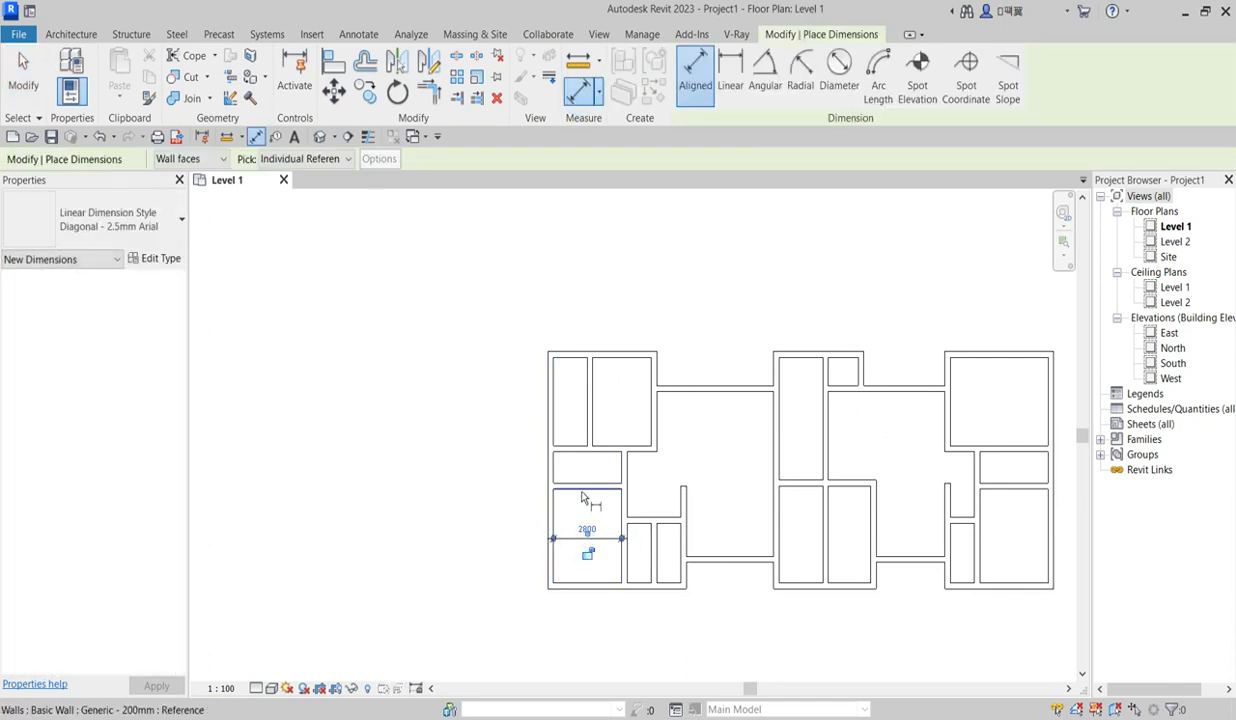
pyautogui.click(570, 488)
pyautogui.click(588, 582)
pyautogui.click(577, 566)
pyautogui.scroll(3, 580, 548)
pyautogui.scroll(-3, 602, 432)
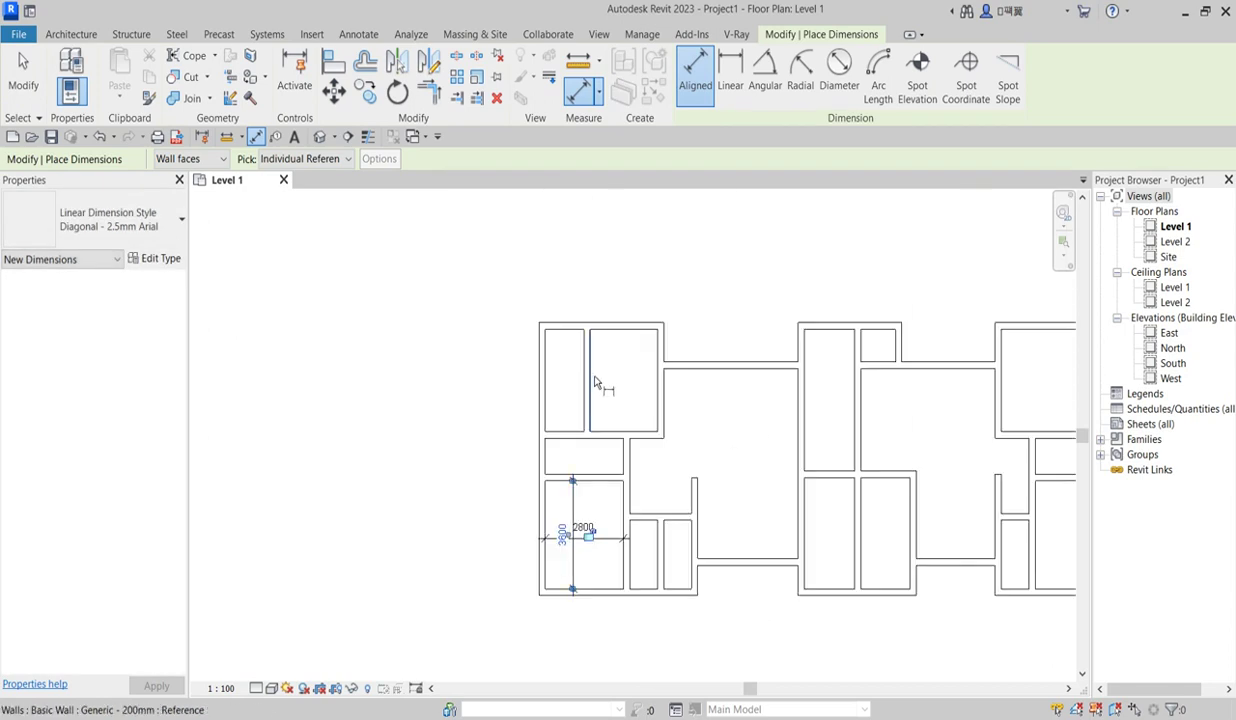
pyautogui.scroll(3, 600, 365)
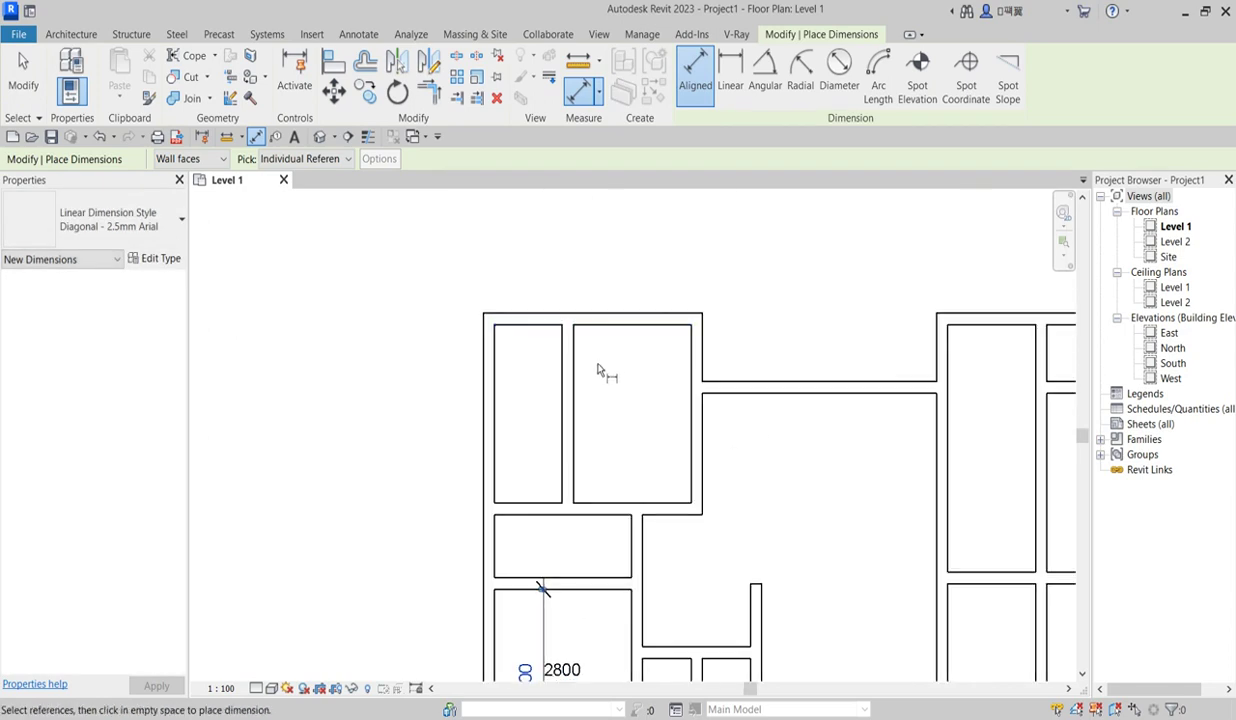
# Step: Add 1388 and 2413 width dimensions across the two top rooms
pyautogui.click(561, 404)
pyautogui.click(494, 410)
pyautogui.click(505, 407)
pyautogui.click(573, 437)
pyautogui.click(690, 440)
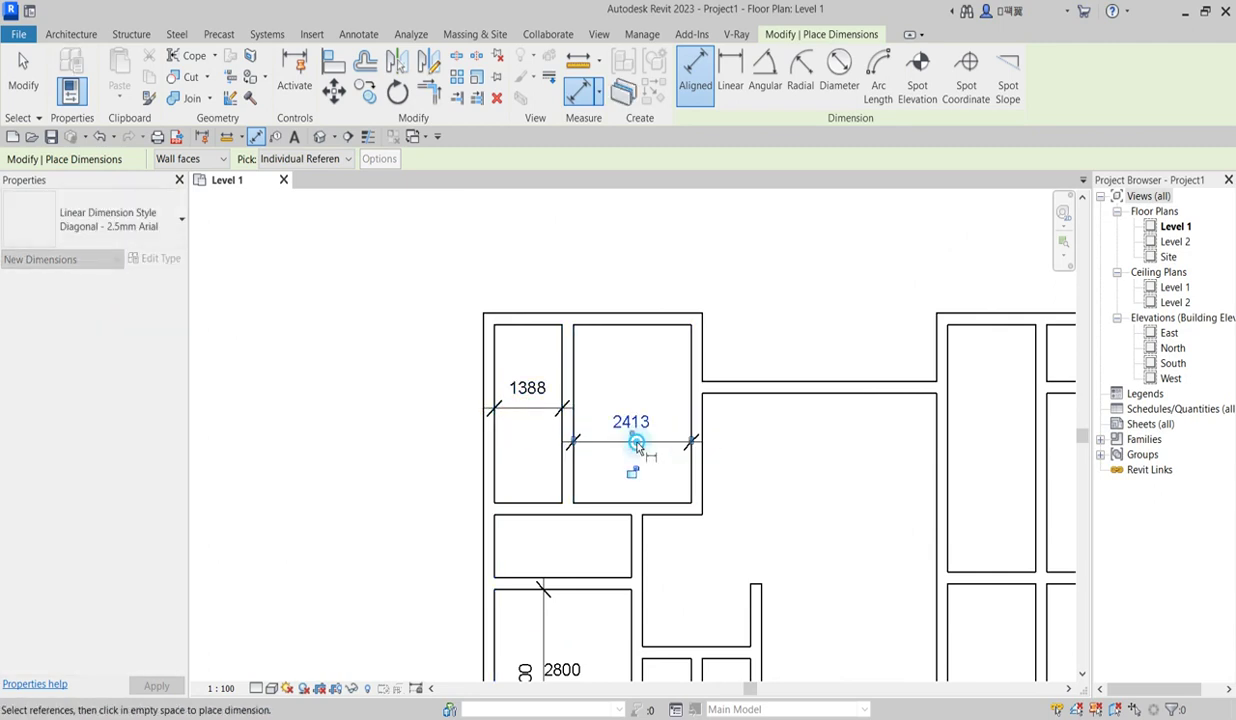
pyautogui.click(635, 436)
pyautogui.rightClick(613, 372)
pyautogui.click(648, 384)
pyautogui.rightClick(635, 378)
pyautogui.click(650, 386)
pyautogui.scroll(-2, 630, 384)
pyautogui.scroll(3, 606, 457)
pyautogui.scroll(-3, 606, 457)
pyautogui.scroll(2, 595, 425)
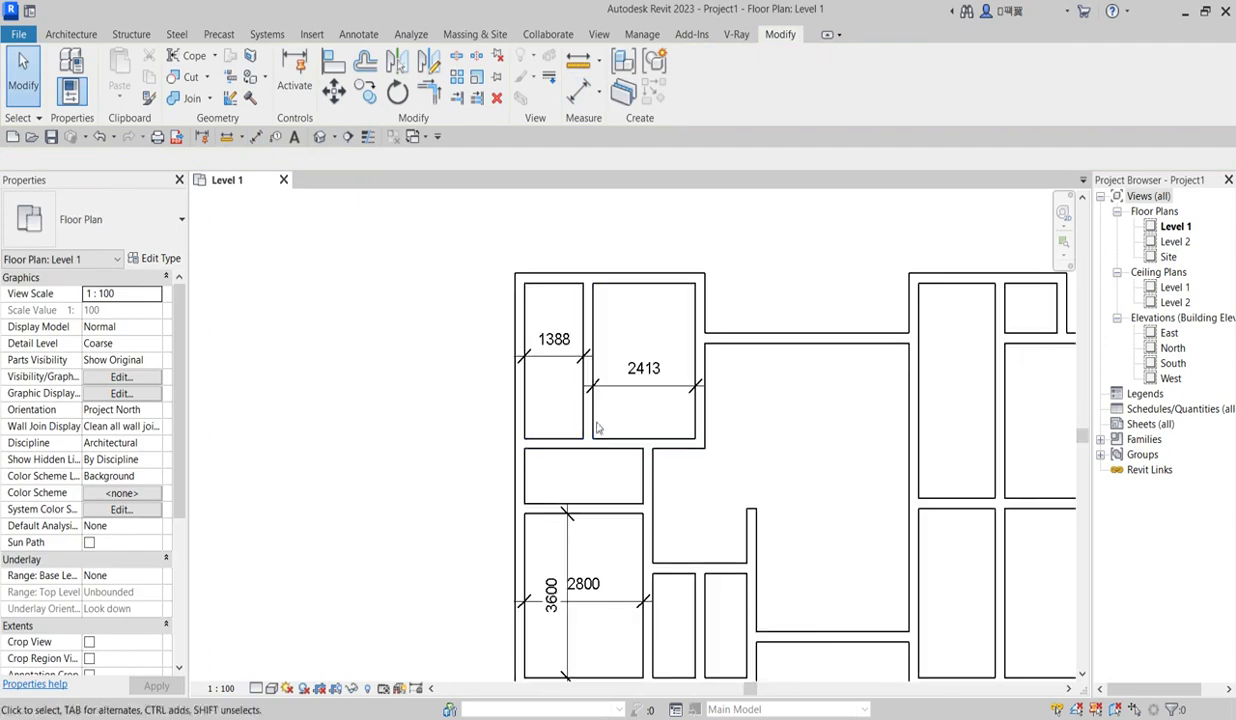
pyautogui.click(592, 418)
pyautogui.click(640, 372)
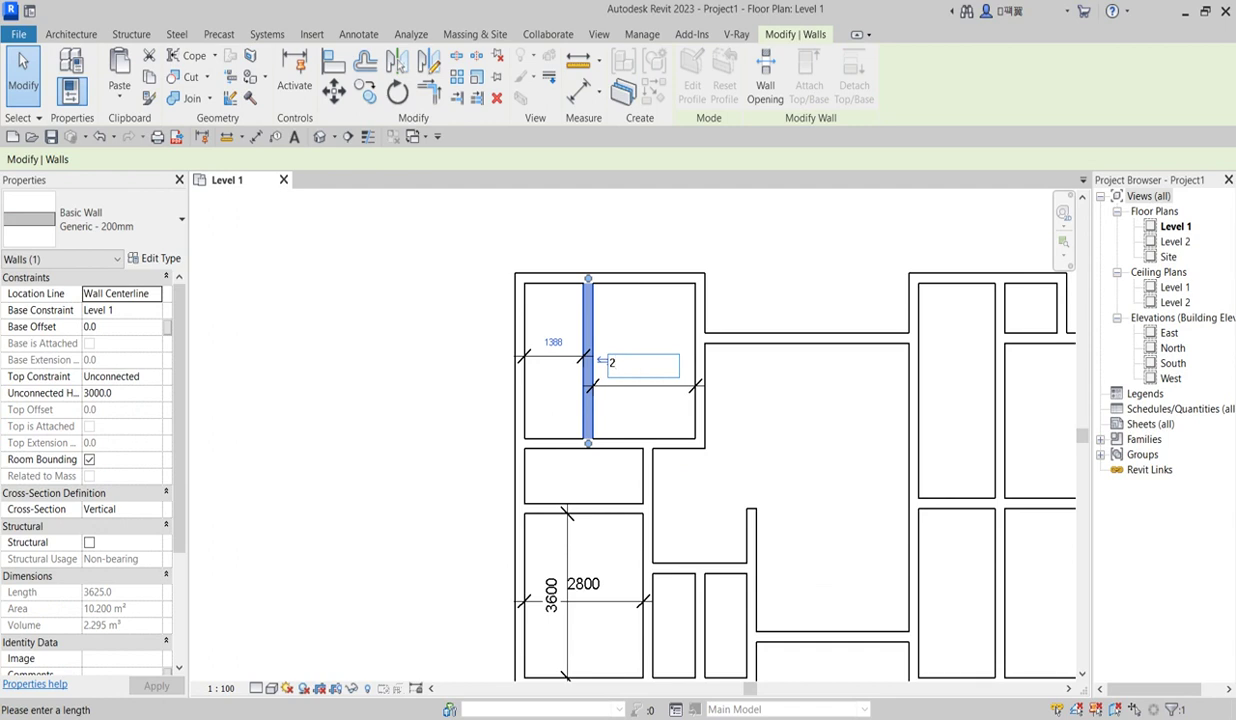
pyautogui.press('Return')
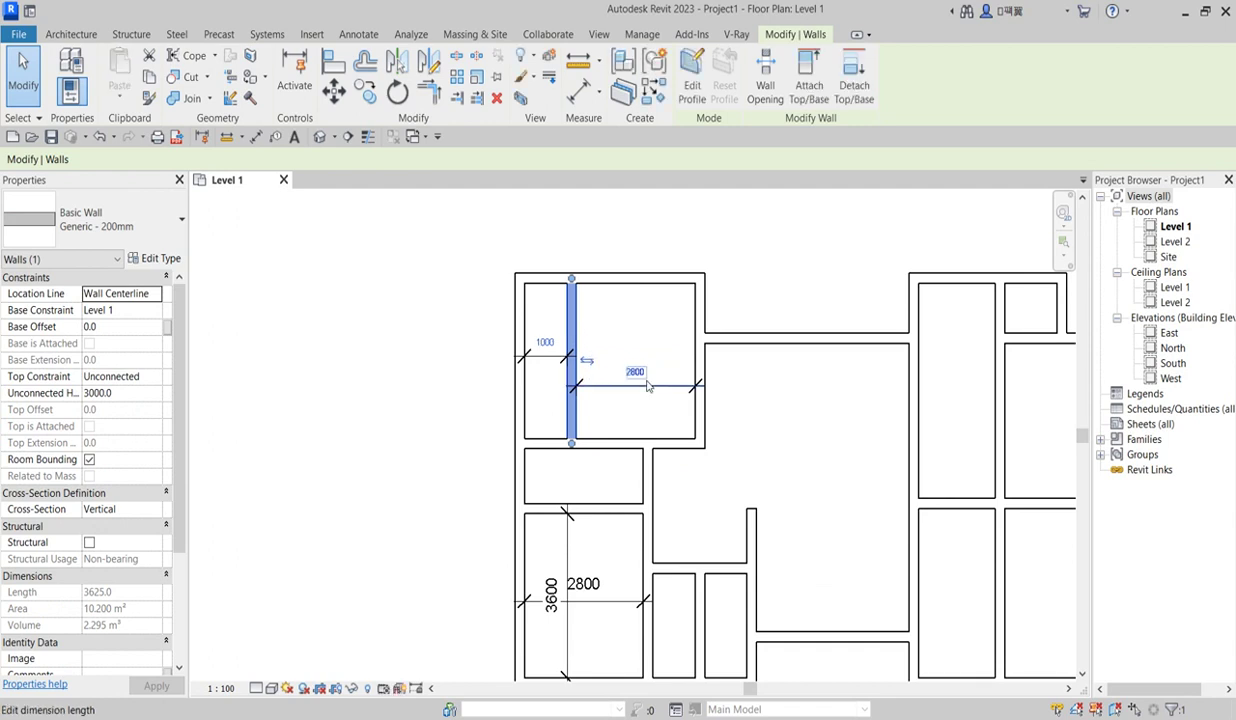
pyautogui.click(522, 420)
pyautogui.click(546, 342)
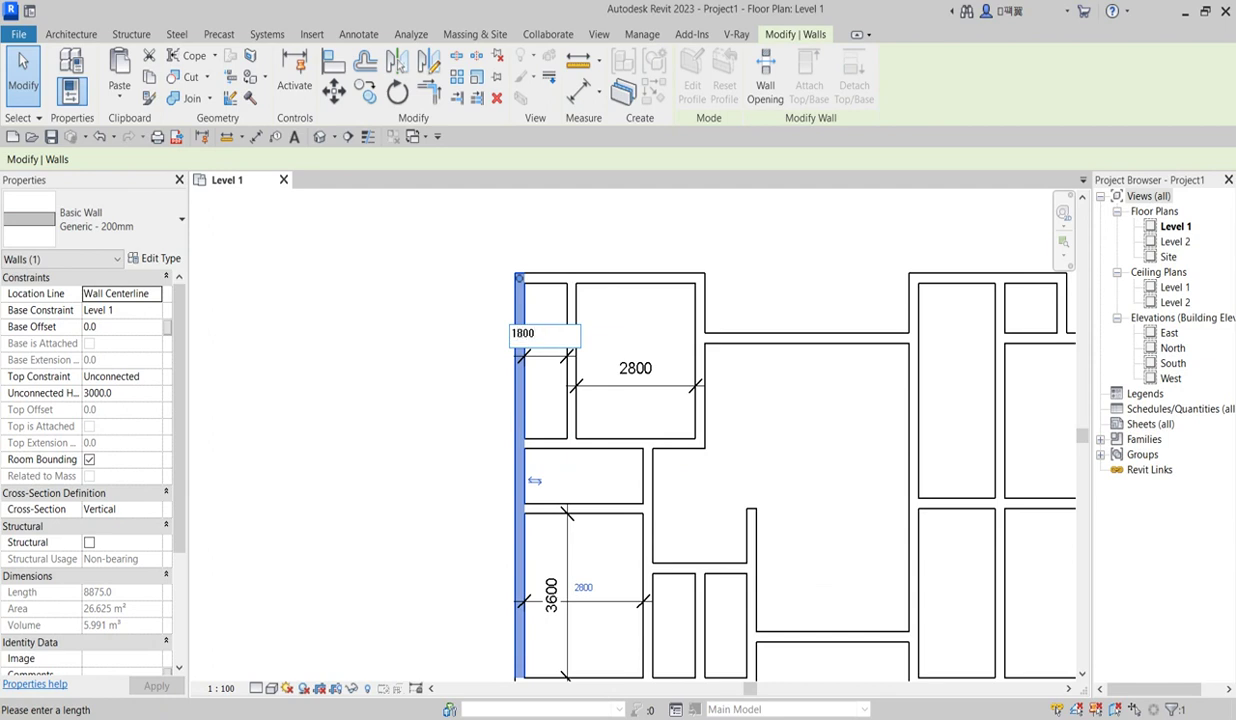
pyautogui.write('1800')
pyautogui.press('Return')
pyautogui.scroll(-1, 589, 537)
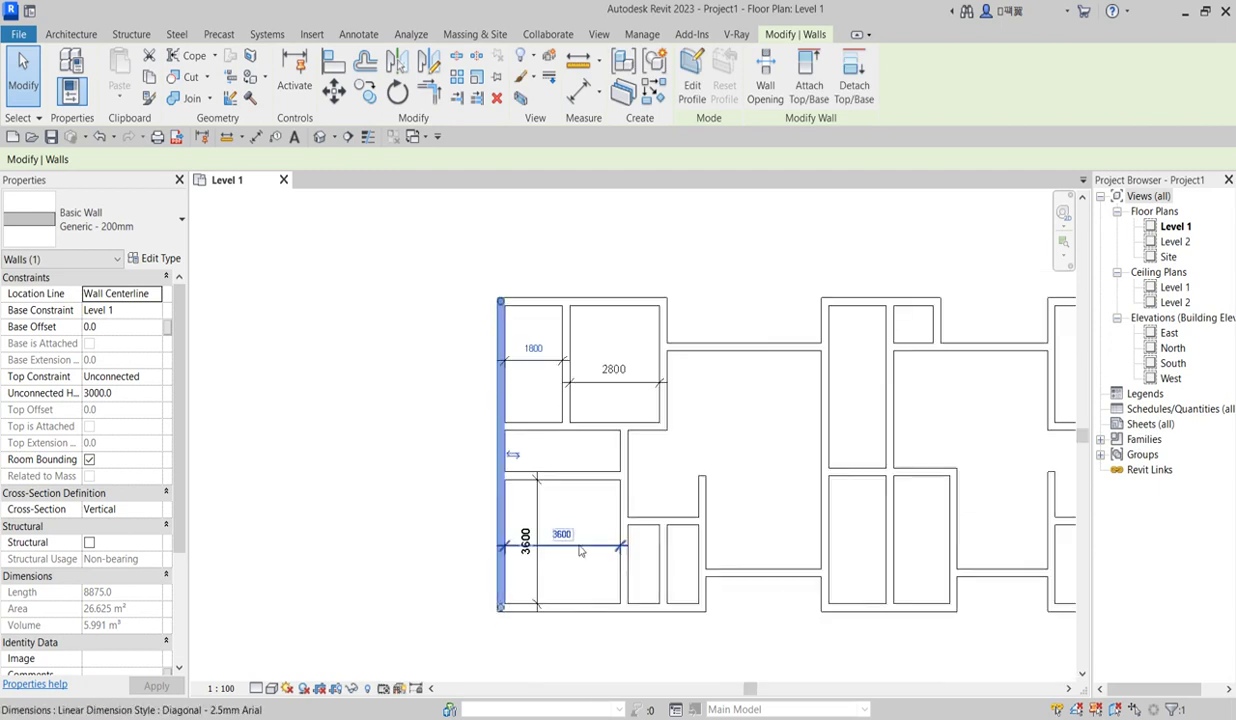
pyautogui.click(750, 430)
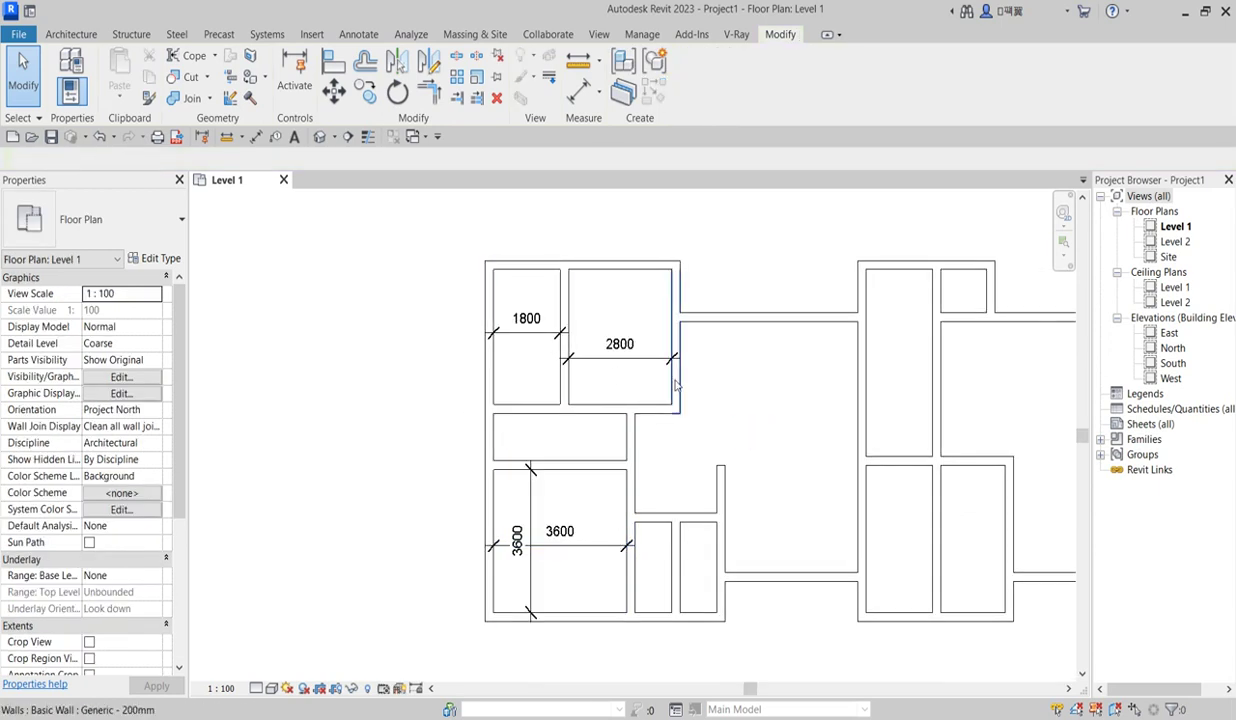
pyautogui.scroll(-2, 739, 394)
pyautogui.scroll(1, 740, 396)
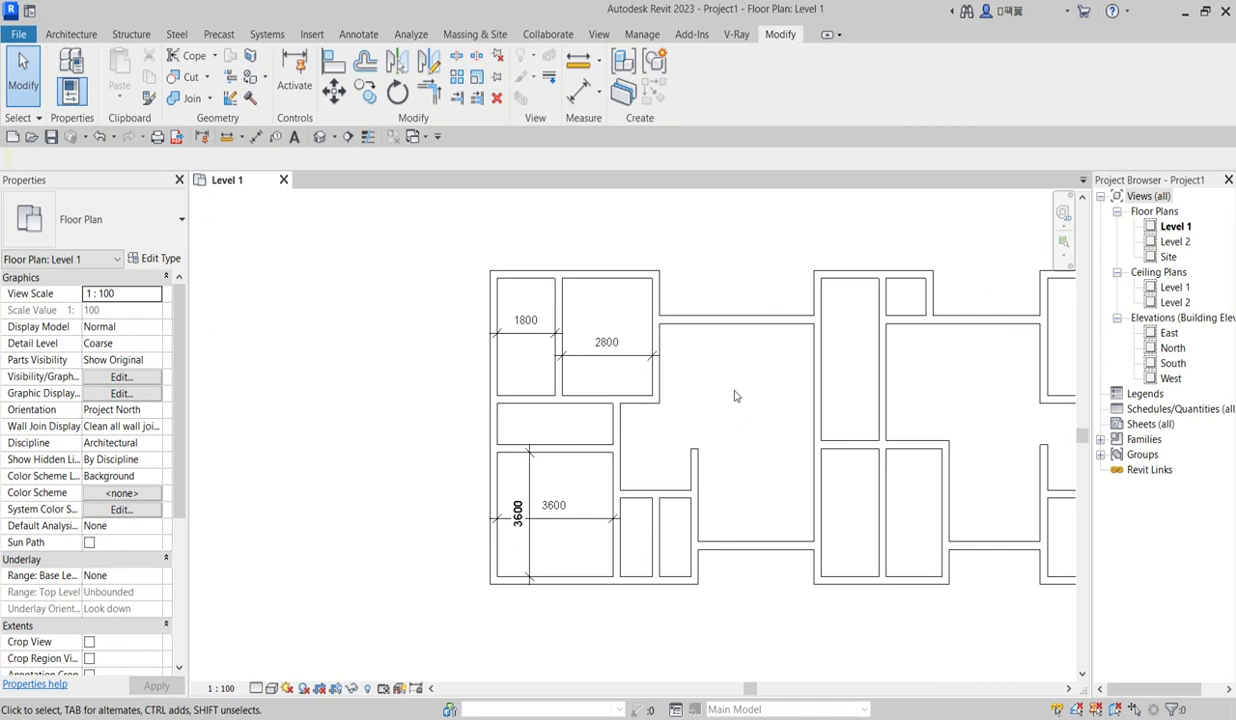
pyautogui.scroll(1, 562, 478)
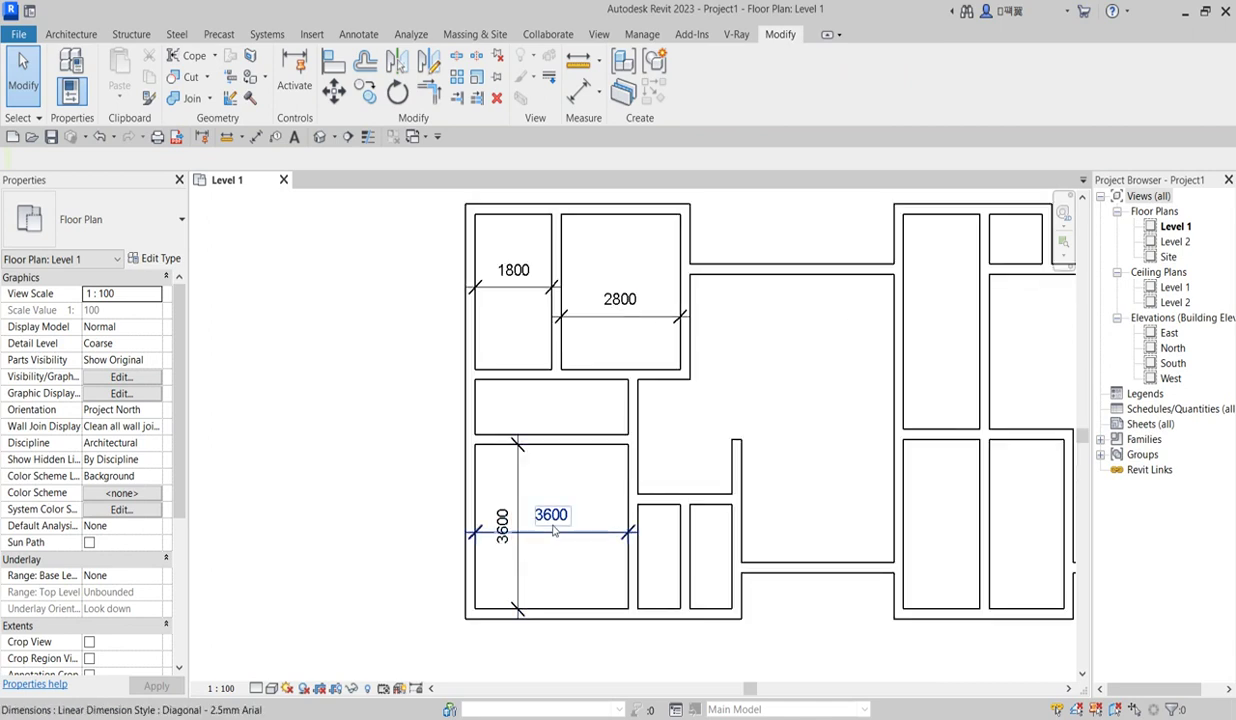
pyautogui.scroll(-1, 541, 566)
pyautogui.scroll(1, 587, 375)
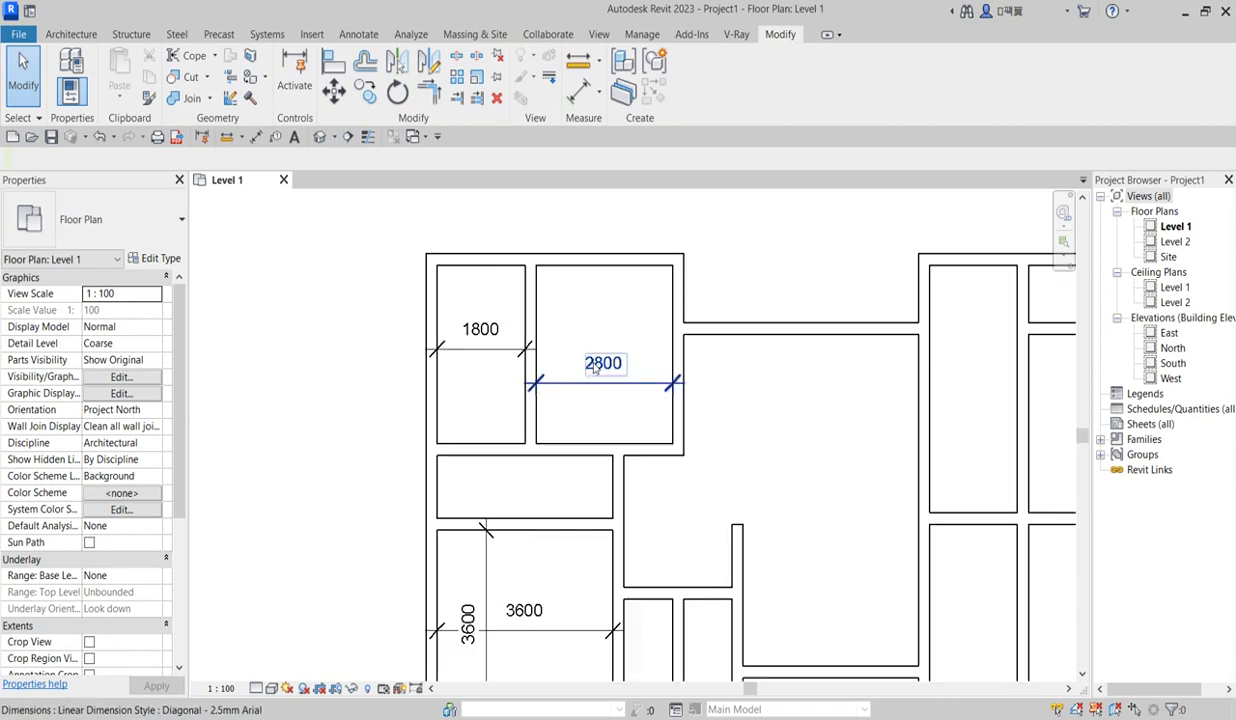
# Step: Add a vertical 3400 aligned dimension inside the upper-left room
pyautogui.click(578, 90)
pyautogui.click(586, 265)
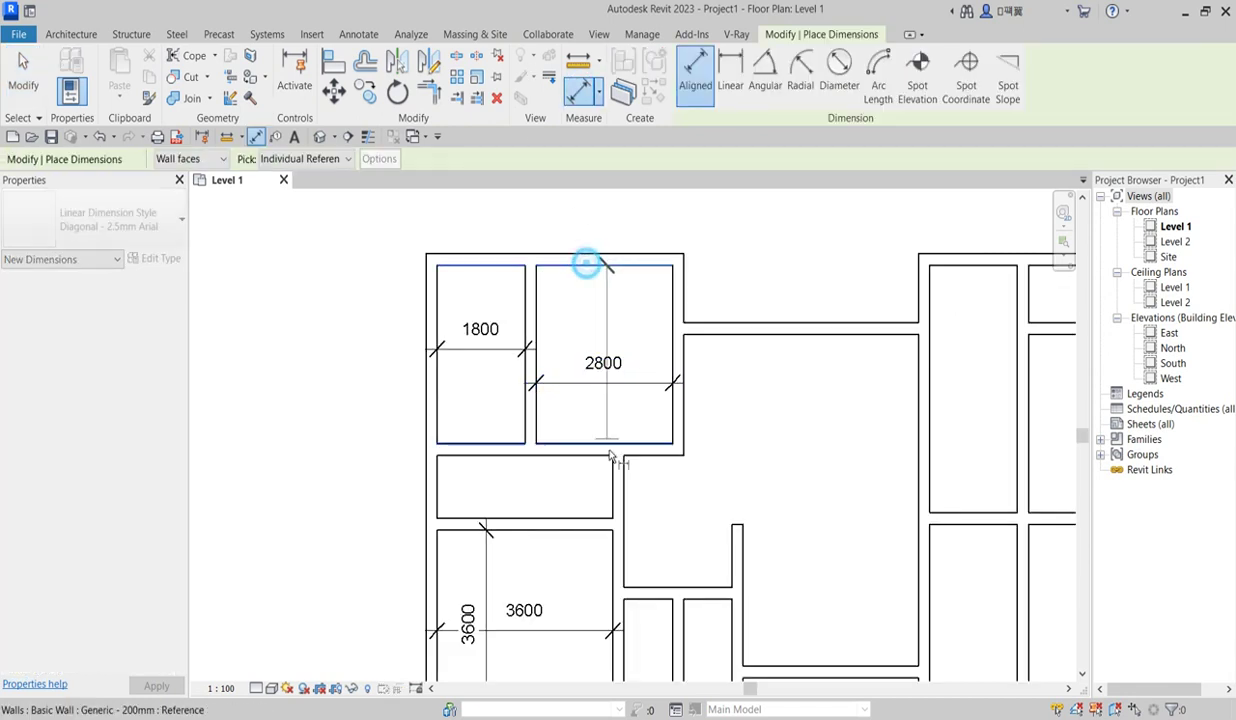
pyautogui.click(608, 440)
pyautogui.click(584, 331)
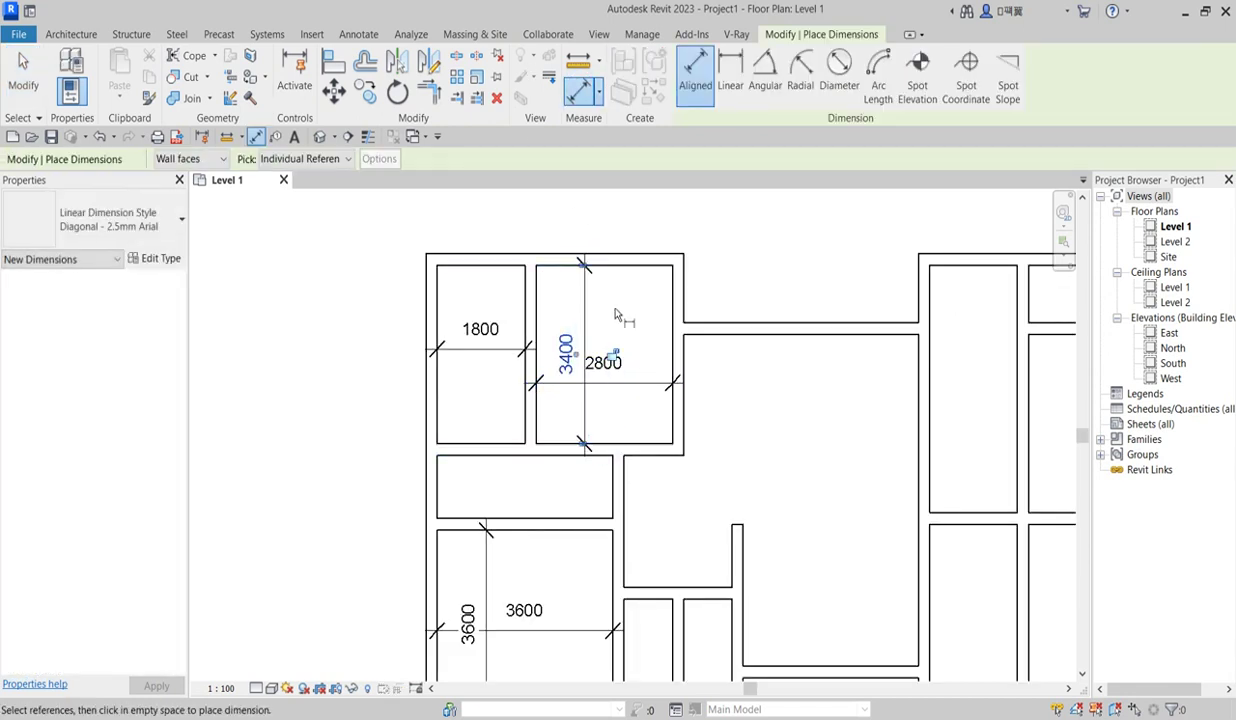
pyautogui.scroll(-2, 600, 340)
pyautogui.scroll(1, 657, 400)
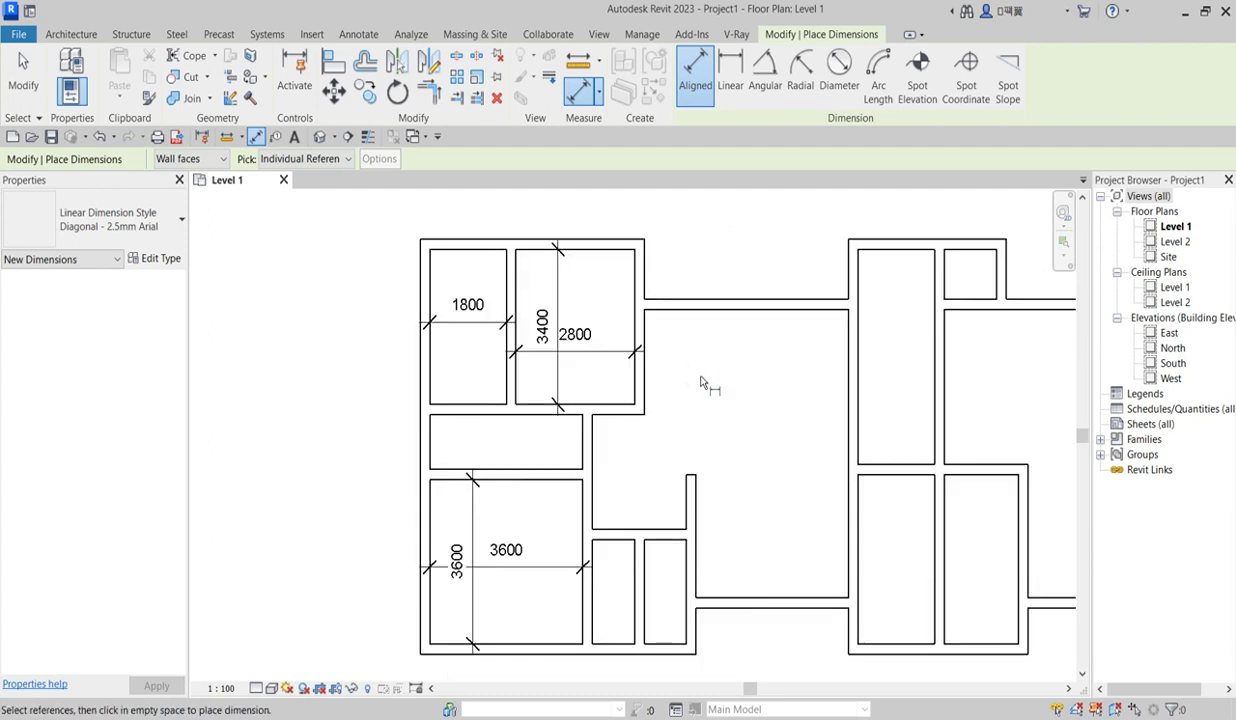
pyautogui.rightClick(664, 353)
pyautogui.click(688, 364)
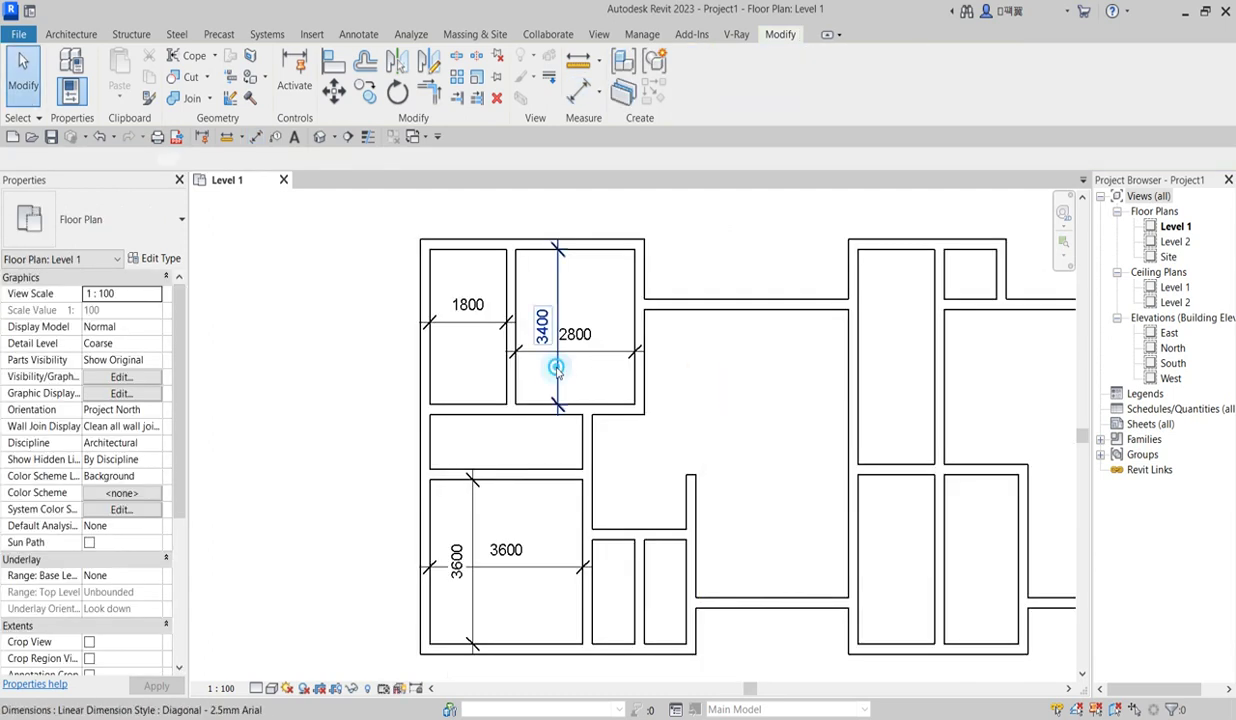
# Step: Delete the 3400 and 2800 dimensions, leaving 1800 and 3600
pyautogui.click(557, 362)
pyautogui.press('Delete')
pyautogui.click(573, 358)
pyautogui.press('Delete')
pyautogui.scroll(1, 538, 448)
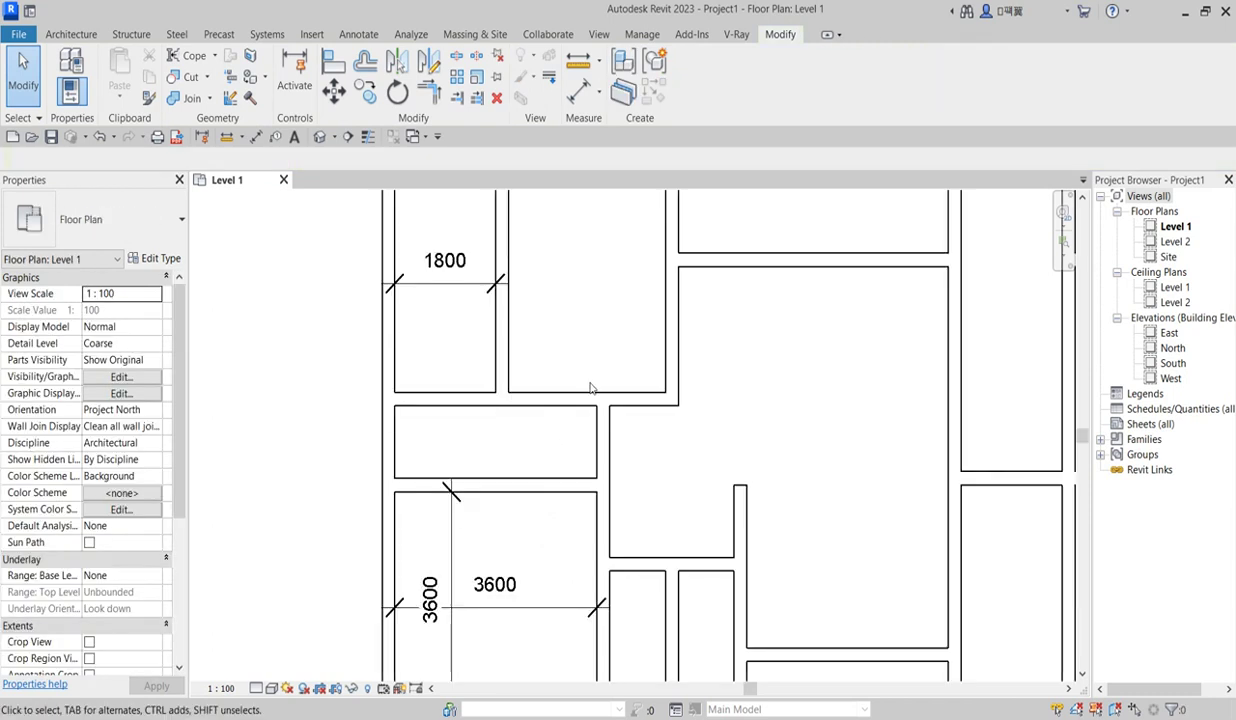
pyautogui.scroll(-2, 592, 391)
pyautogui.scroll(2, 629, 433)
pyautogui.scroll(-2, 630, 423)
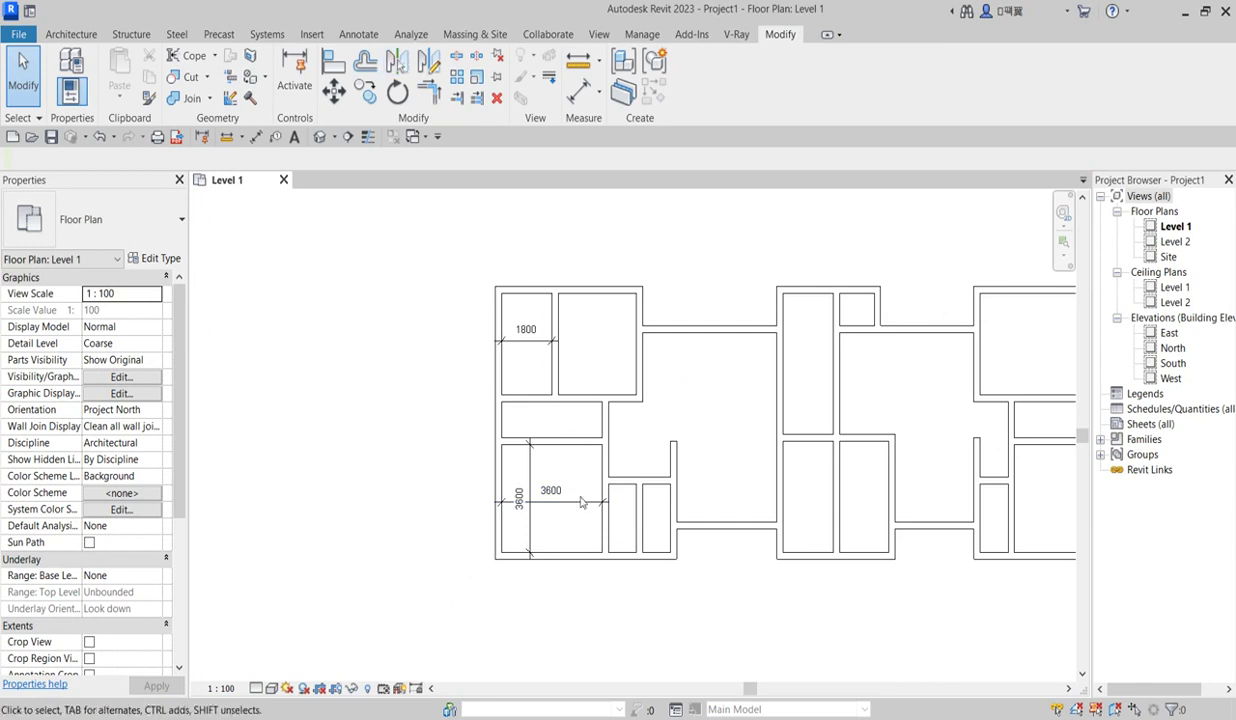
pyautogui.scroll(1, 637, 565)
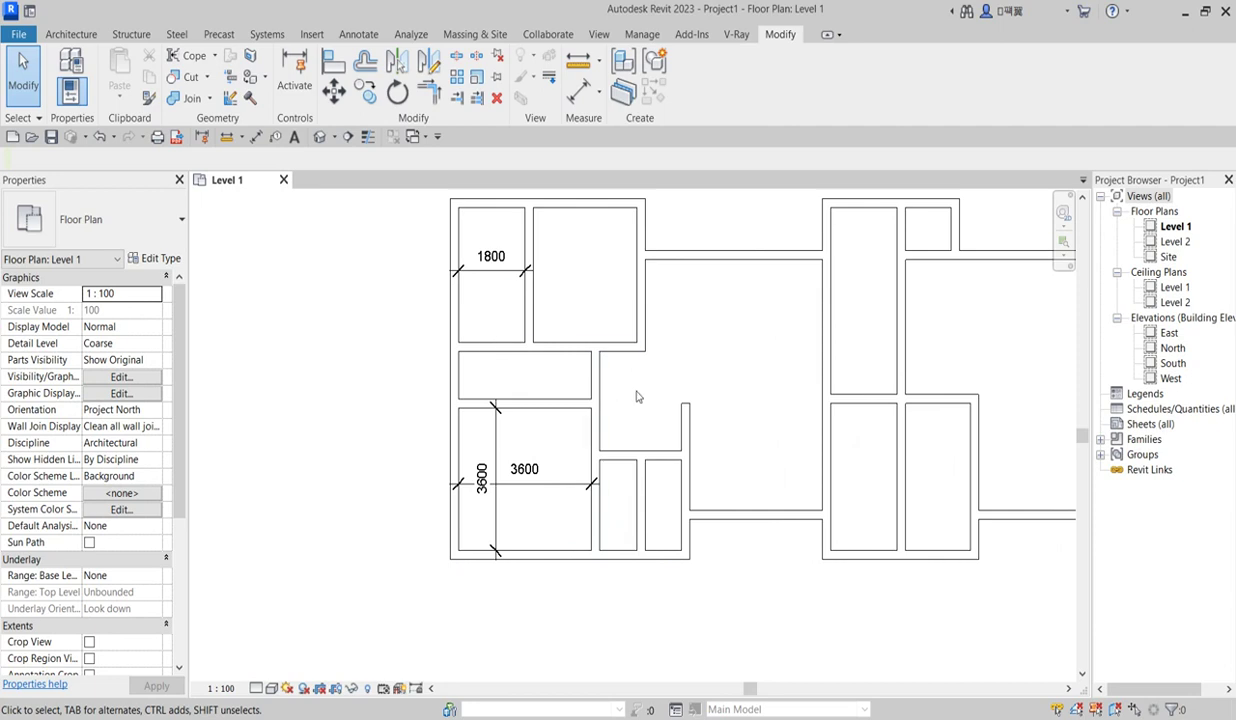
pyautogui.scroll(-3, 703, 383)
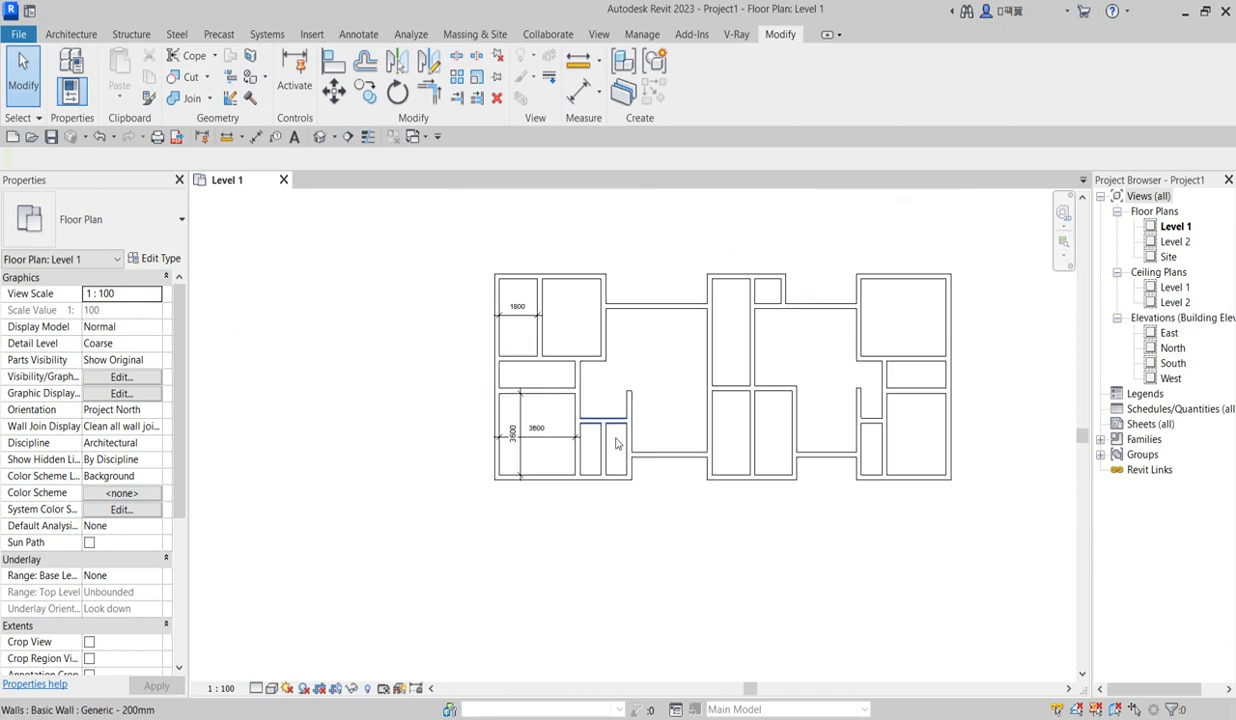
pyautogui.scroll(3, 650, 470)
pyautogui.scroll(-1, 627, 520)
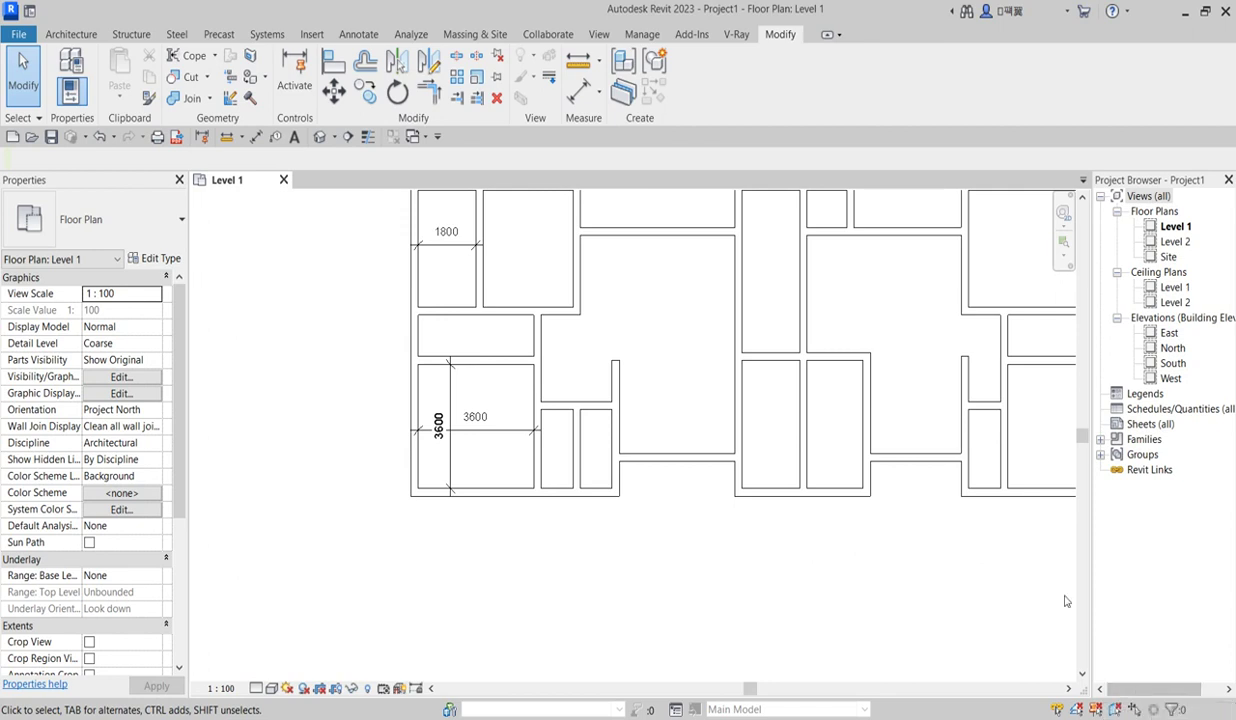
pyautogui.scroll(-3, 585, 430)
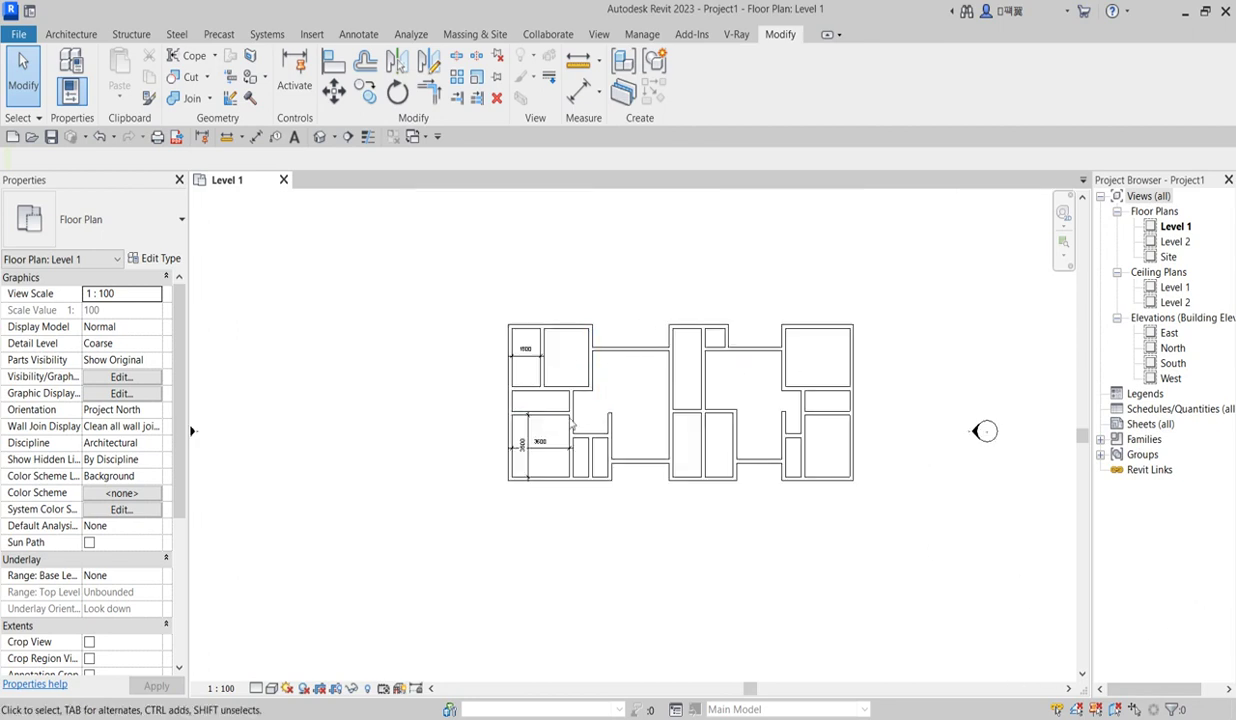
pyautogui.scroll(2, 767, 403)
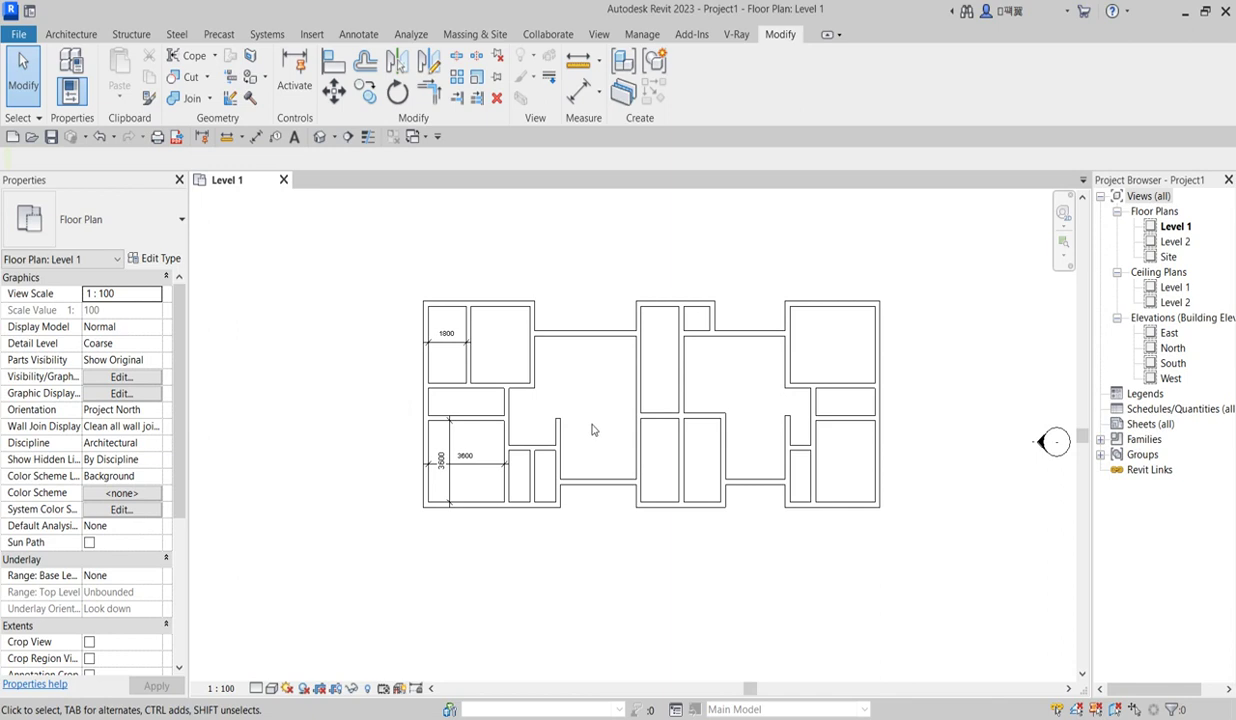
pyautogui.scroll(2, 521, 406)
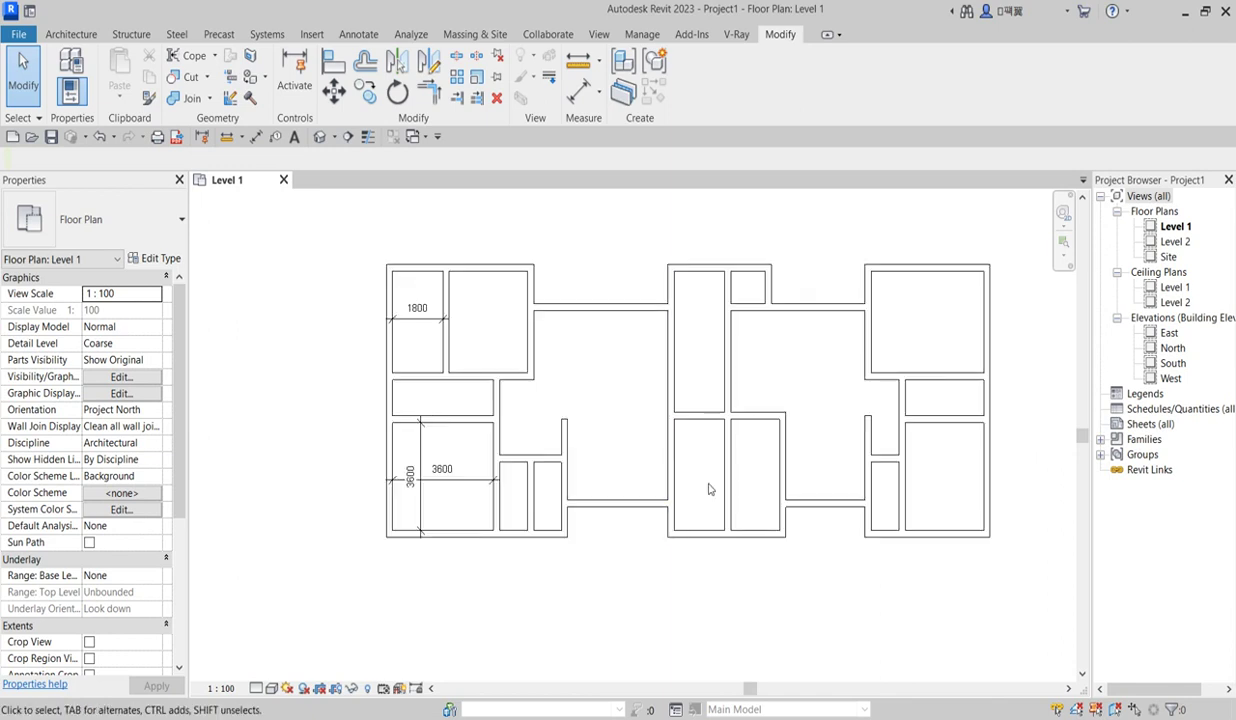
pyautogui.scroll(2, 708, 490)
pyautogui.scroll(-3, 690, 480)
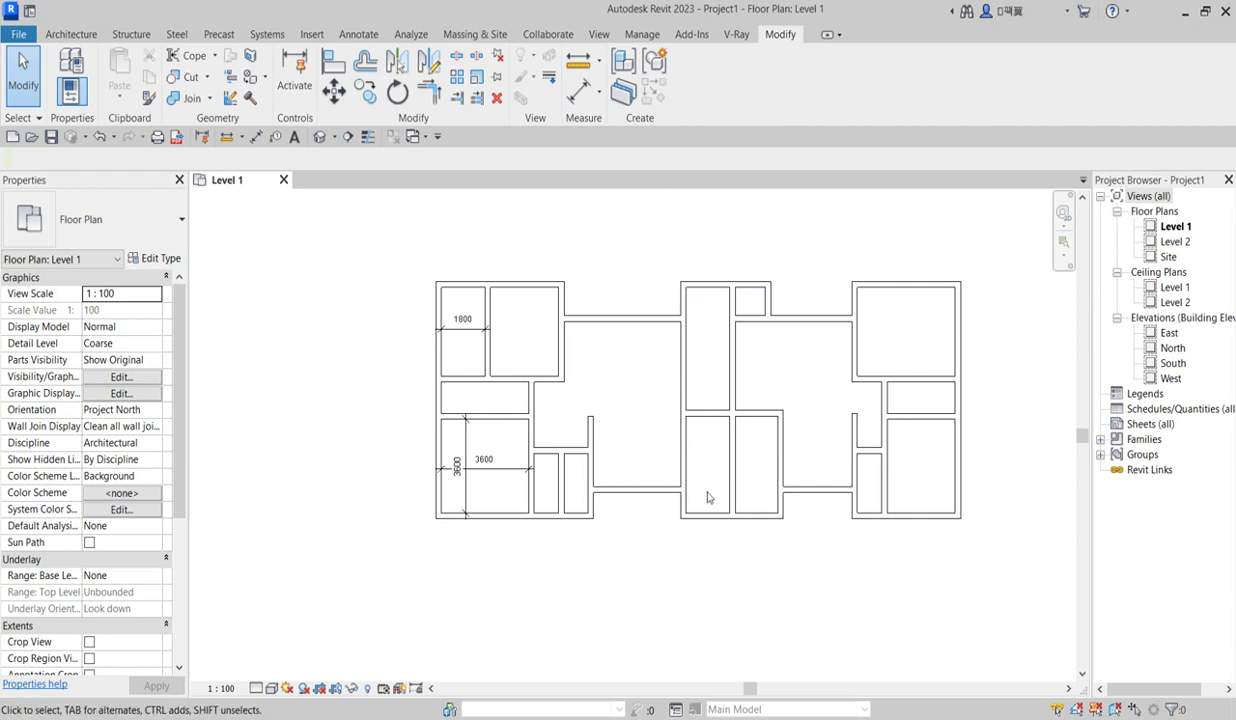
pyautogui.scroll(1, 700, 462)
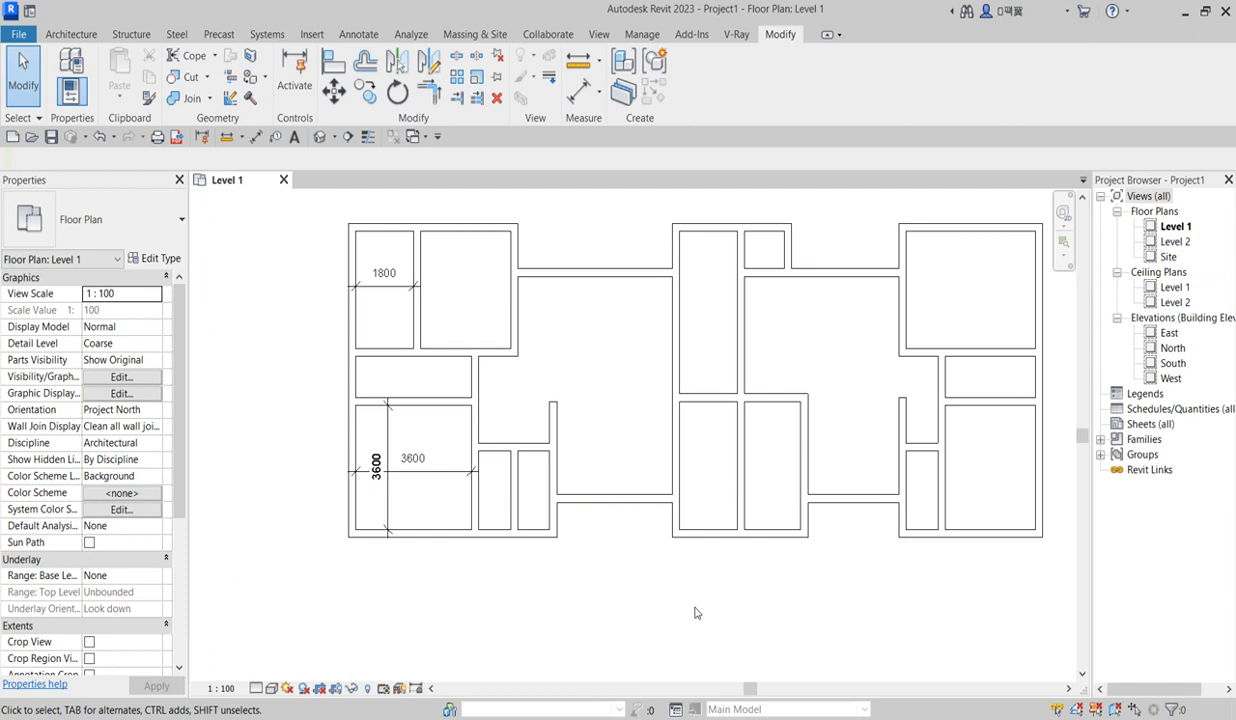
pyautogui.scroll(3, 577, 367)
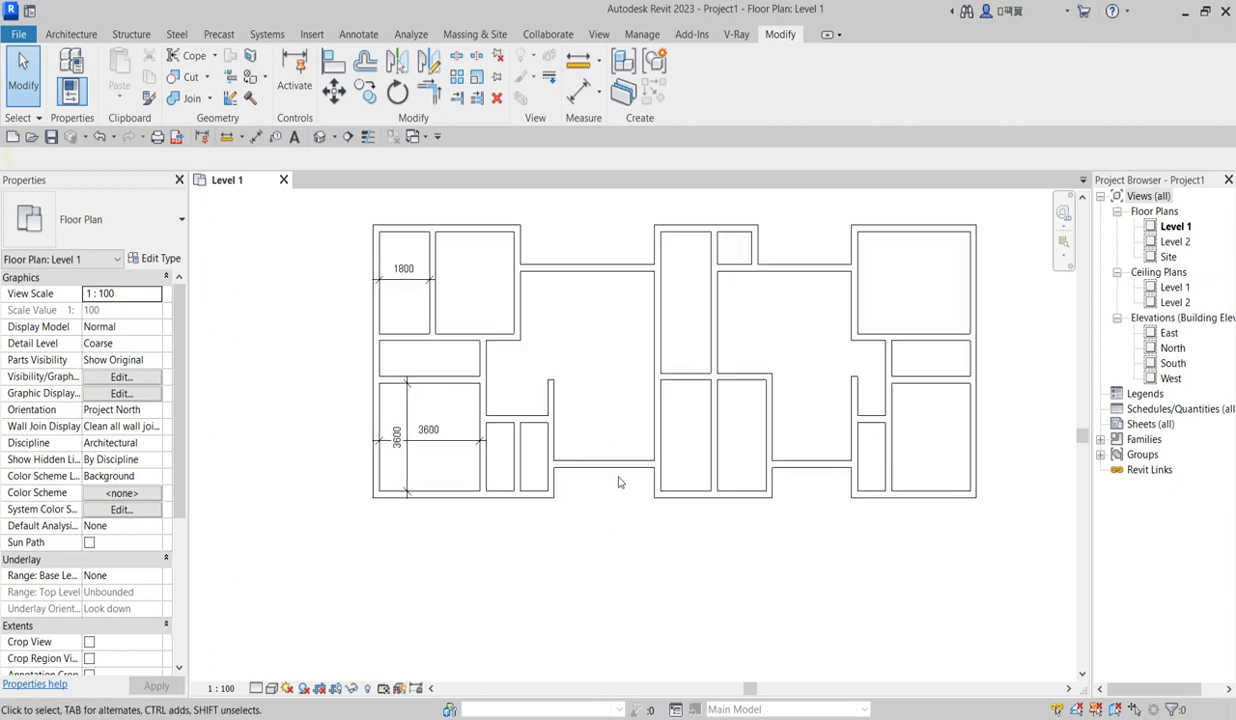
pyautogui.scroll(-2, 602, 418)
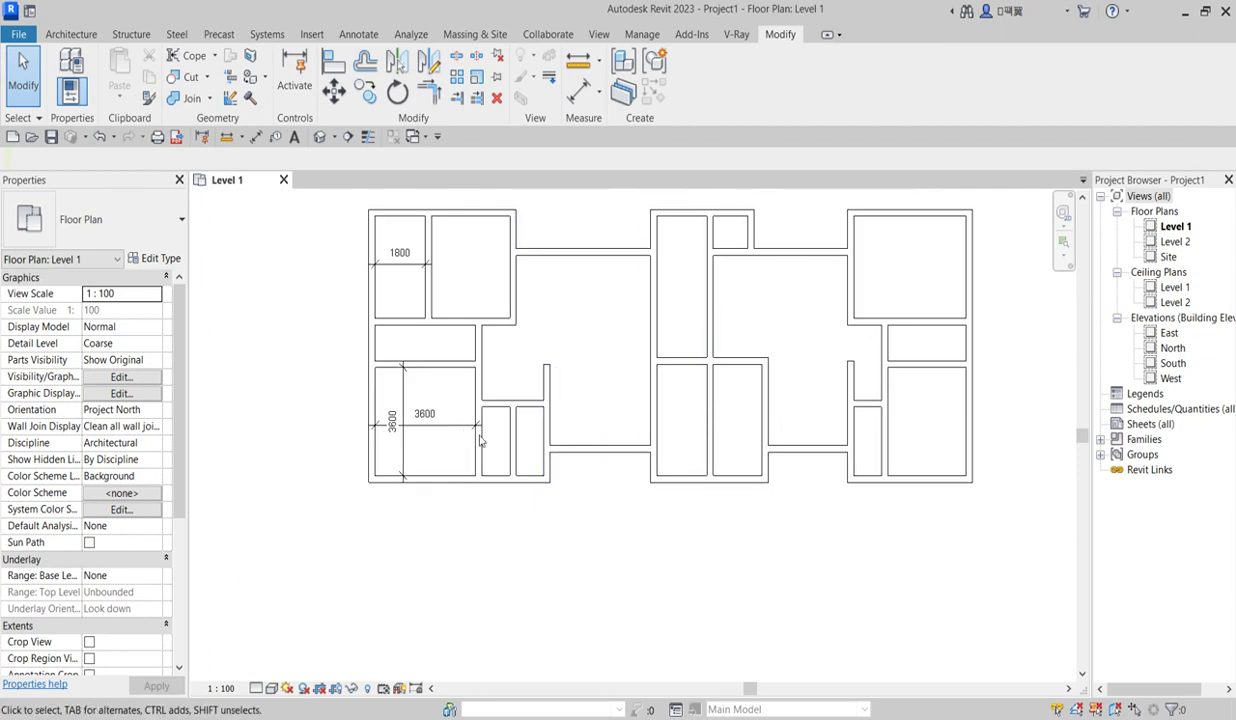
pyautogui.scroll(2, 430, 420)
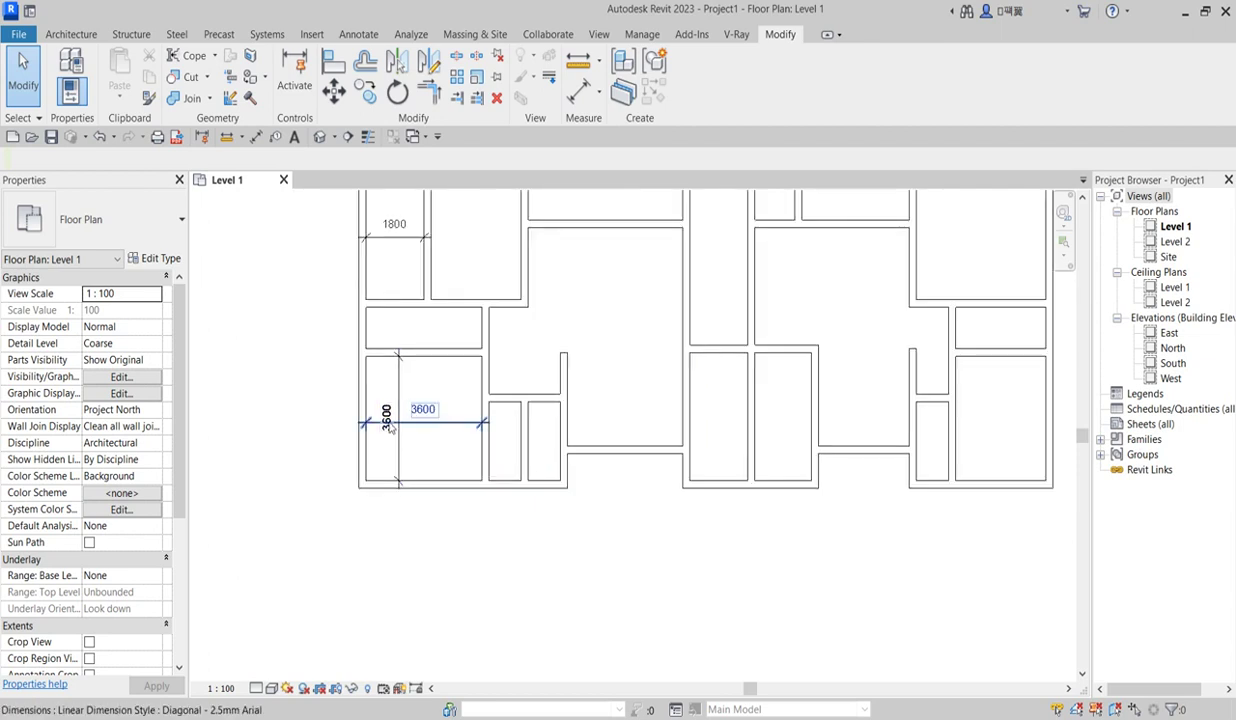
pyautogui.scroll(-2, 420, 410)
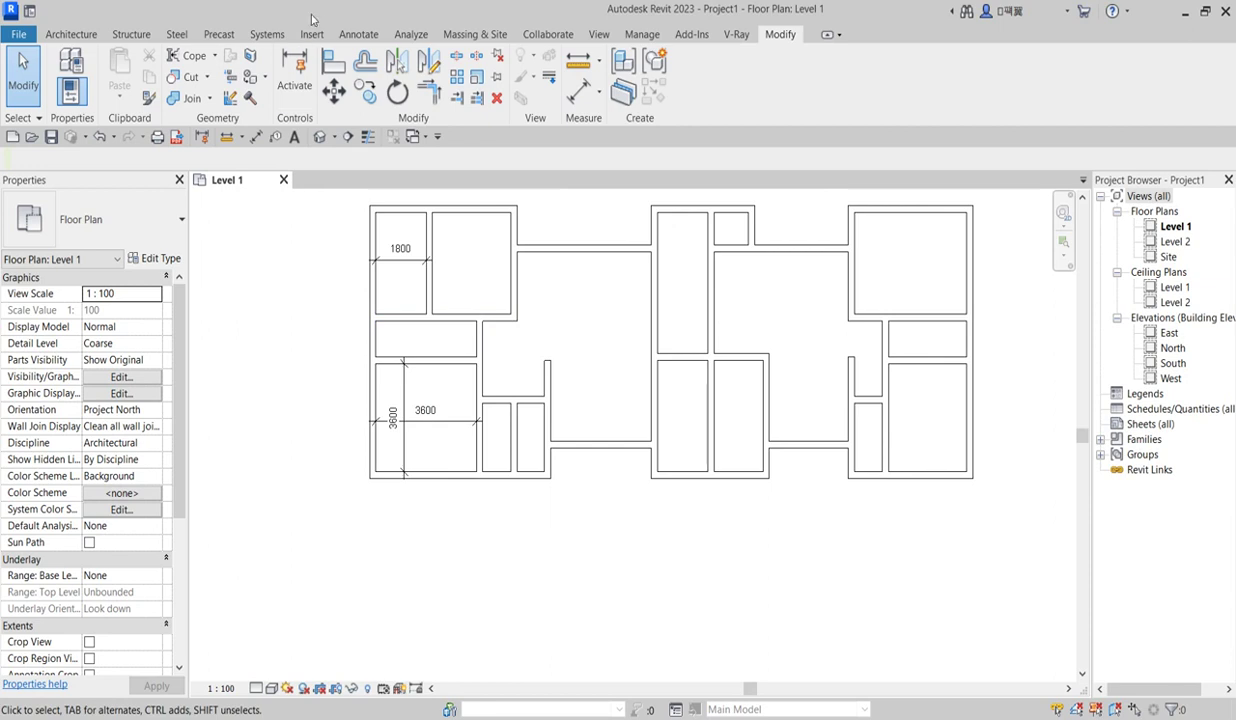
# Step: Place M_Single-Flush doors in the central room and upper-right and right-hand walls
pyautogui.click(71, 35)
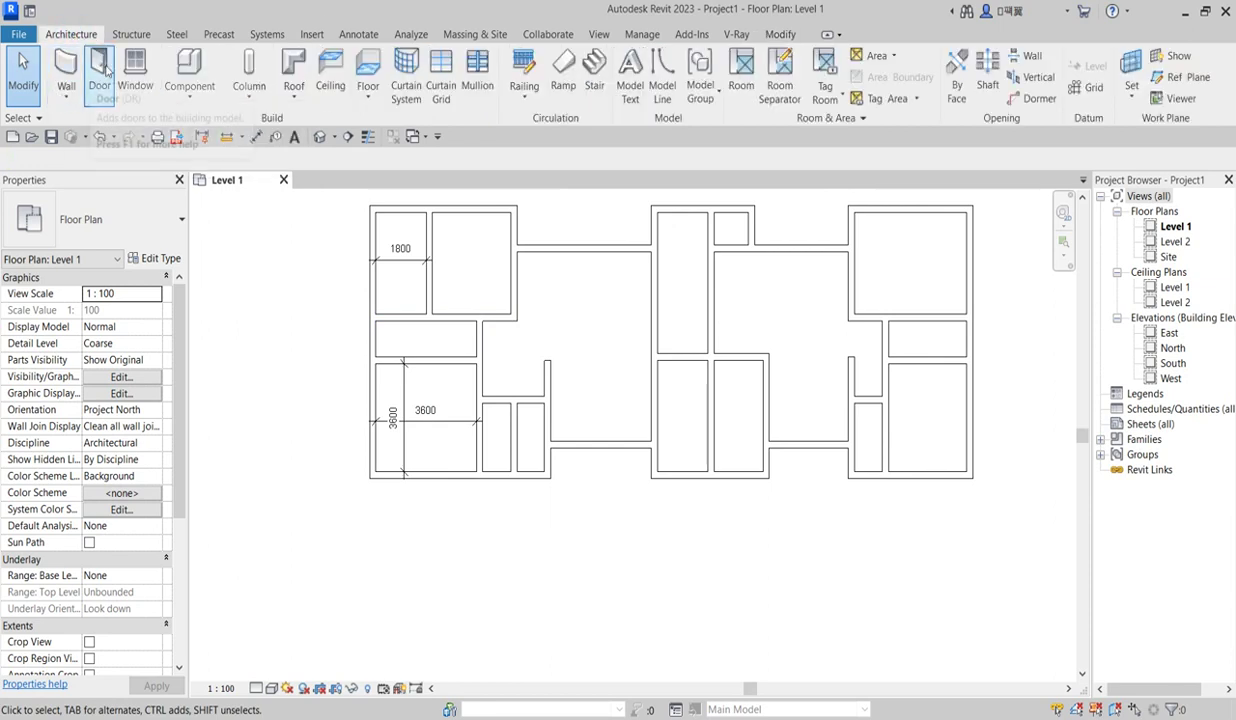
pyautogui.click(104, 72)
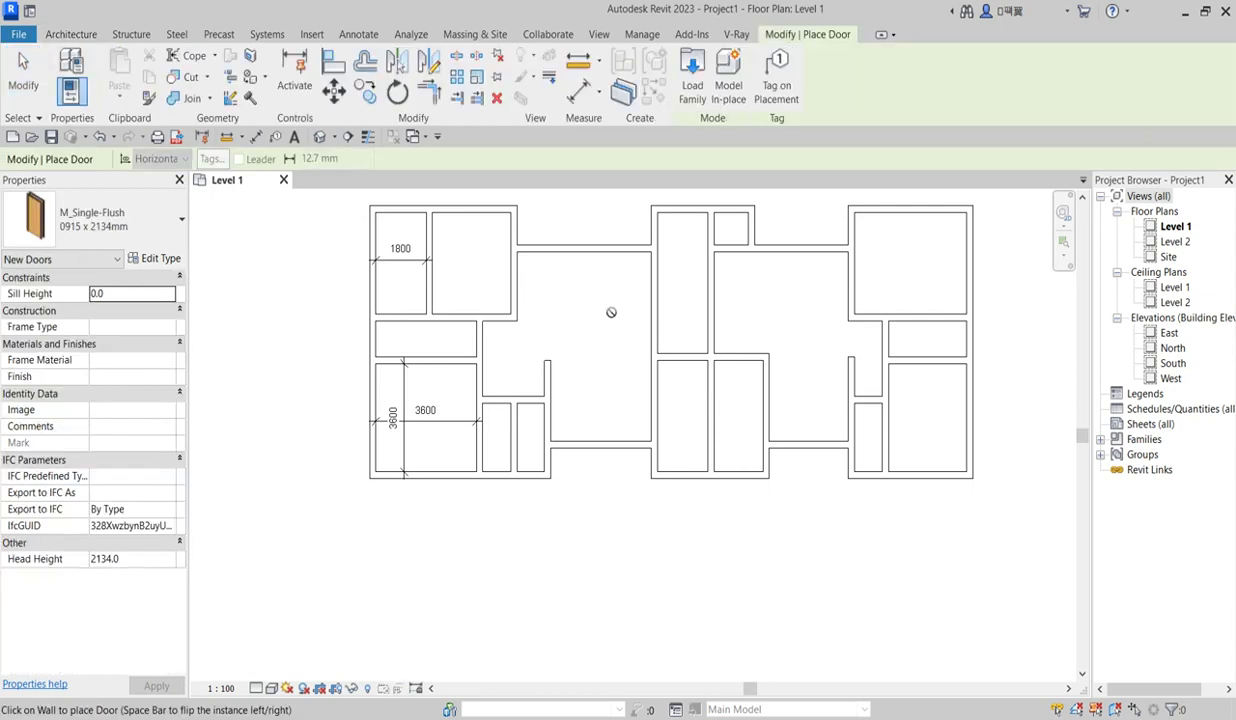
pyautogui.scroll(5, 760, 263)
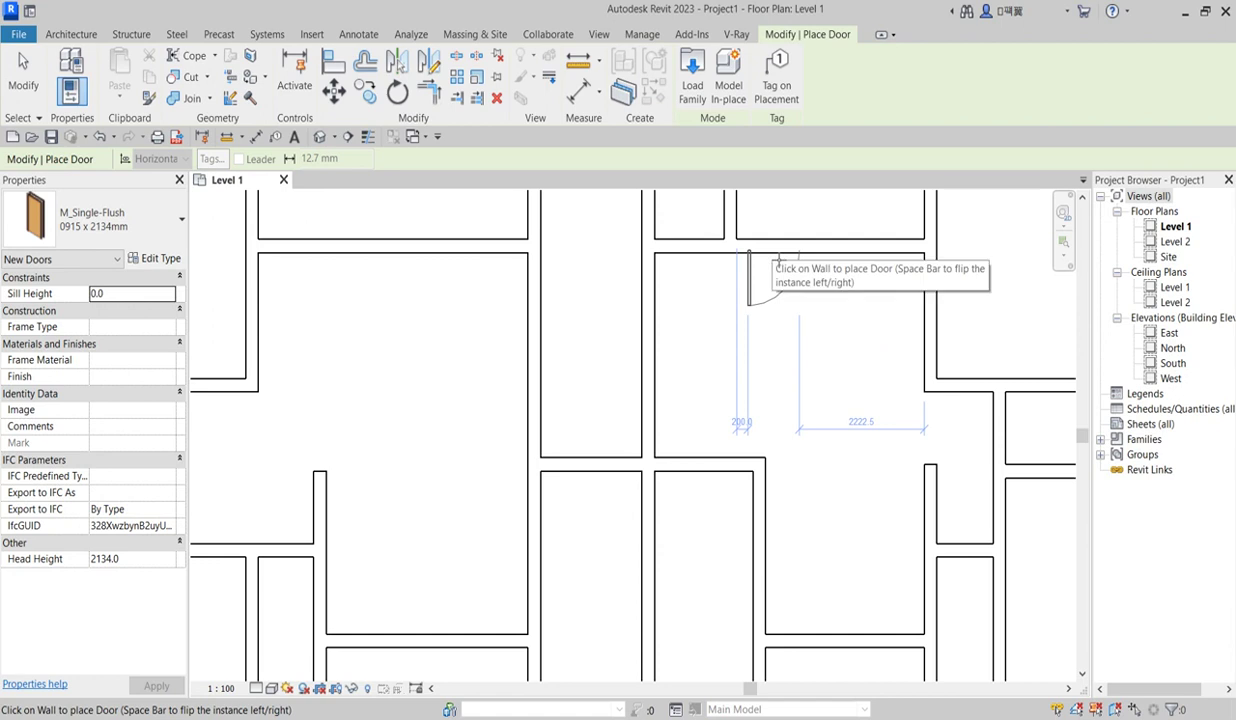
pyautogui.click(771, 340)
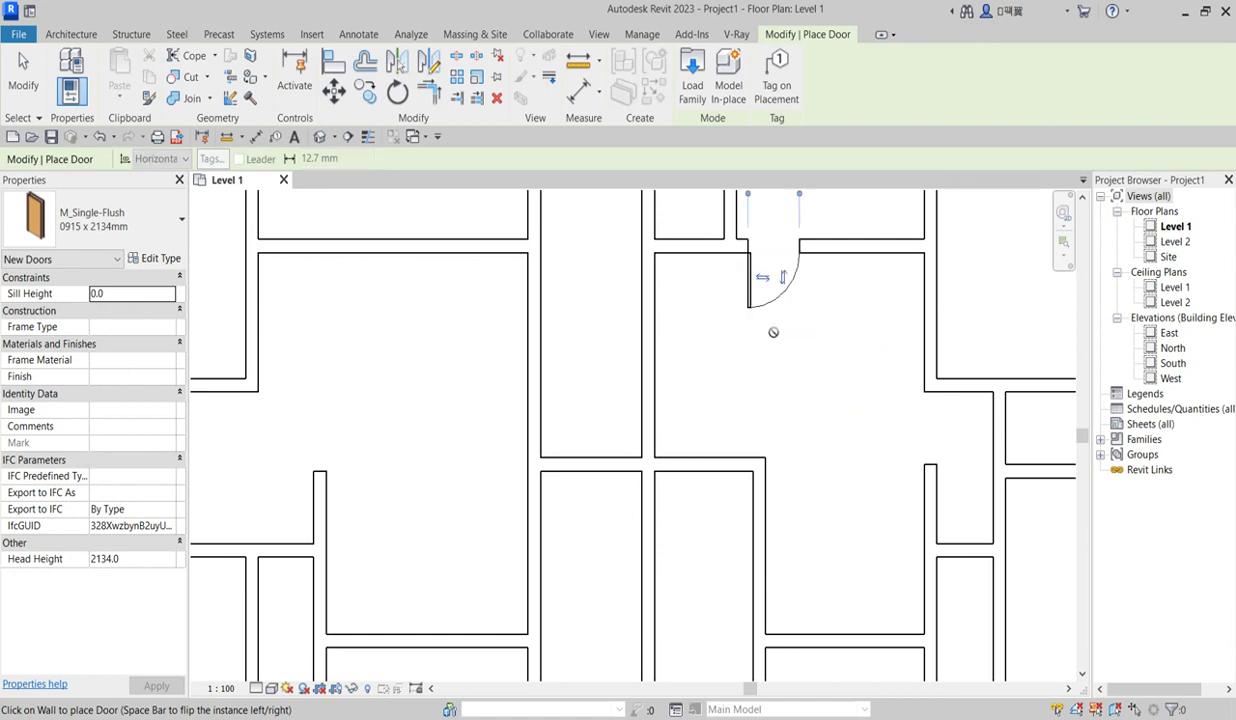
pyautogui.scroll(-4, 790, 442)
pyautogui.scroll(3, 885, 402)
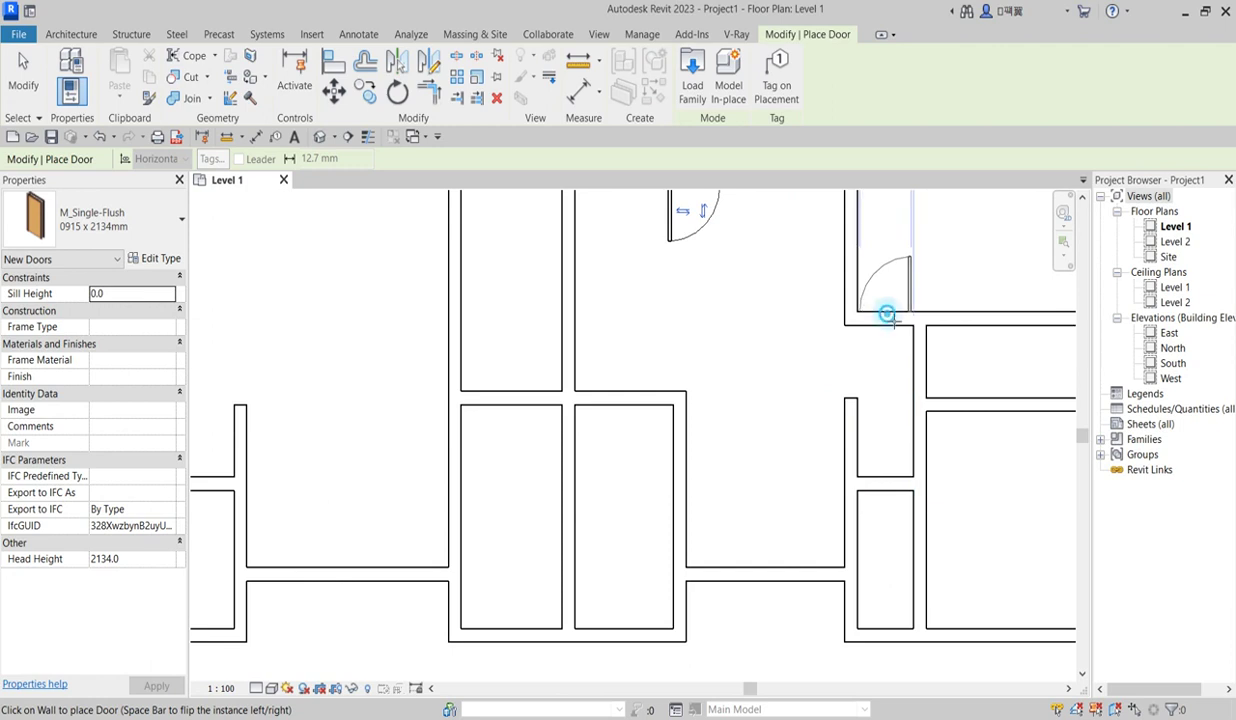
pyautogui.click(890, 315)
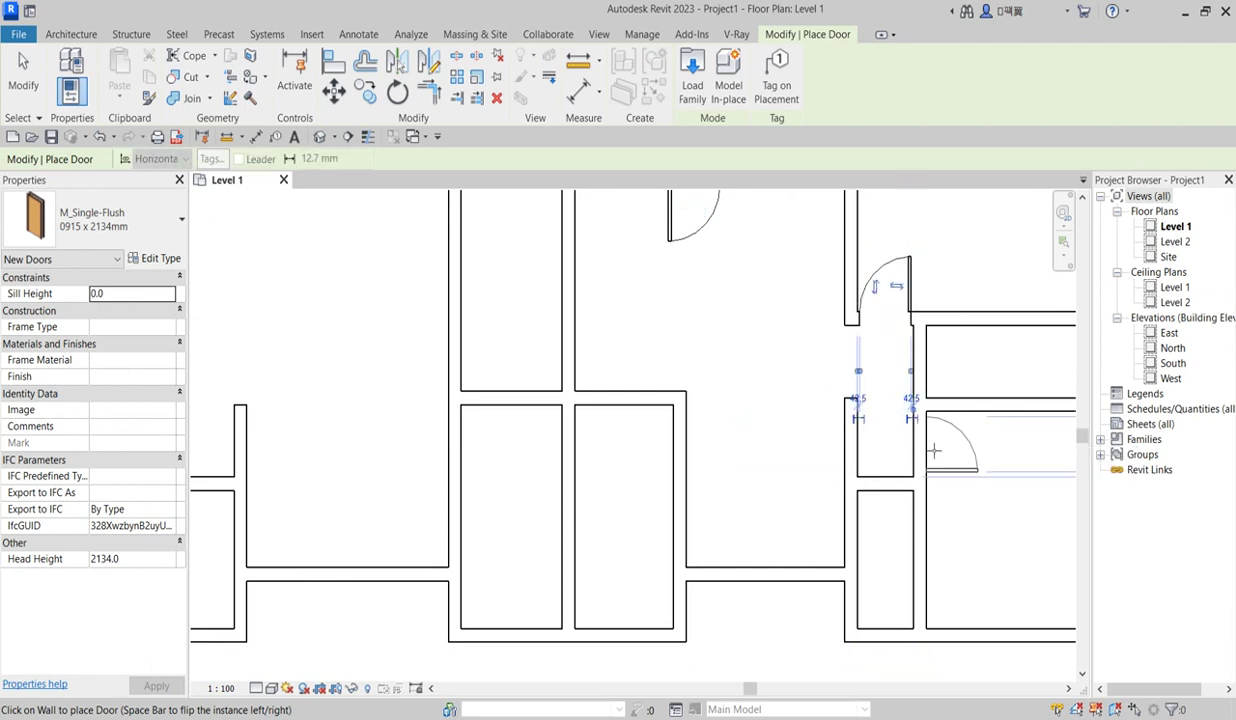
pyautogui.click(928, 444)
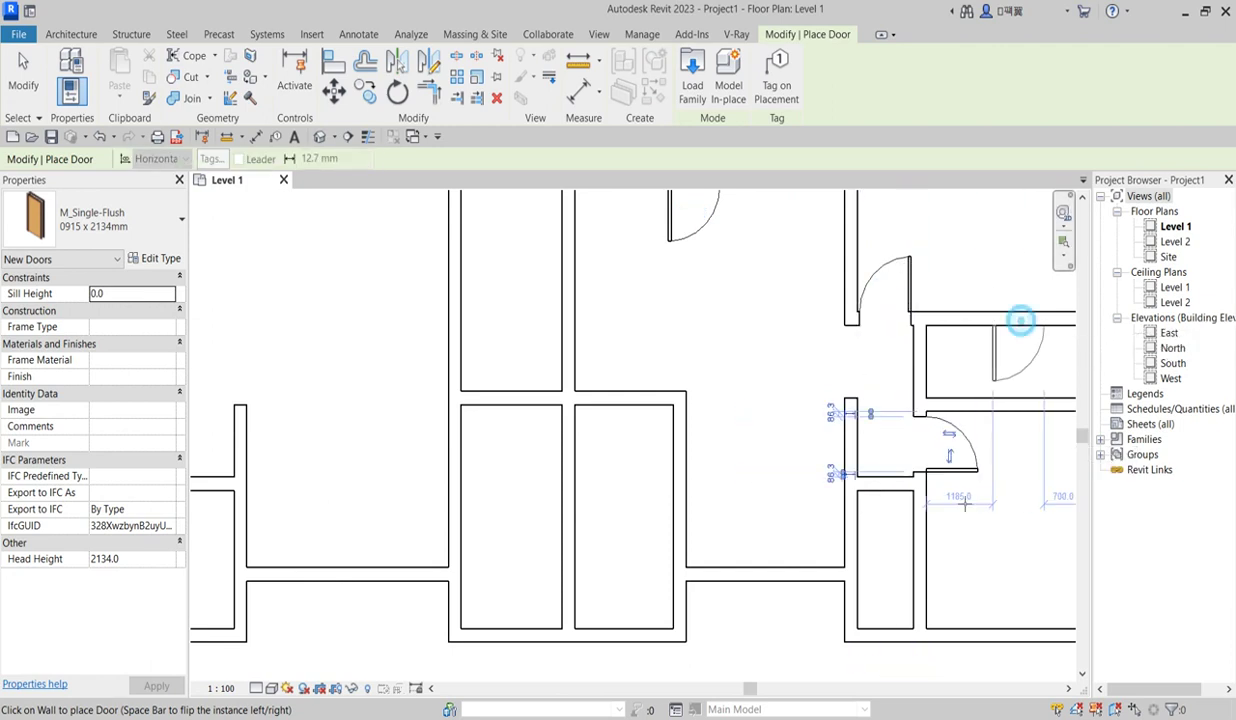
pyautogui.click(1021, 320)
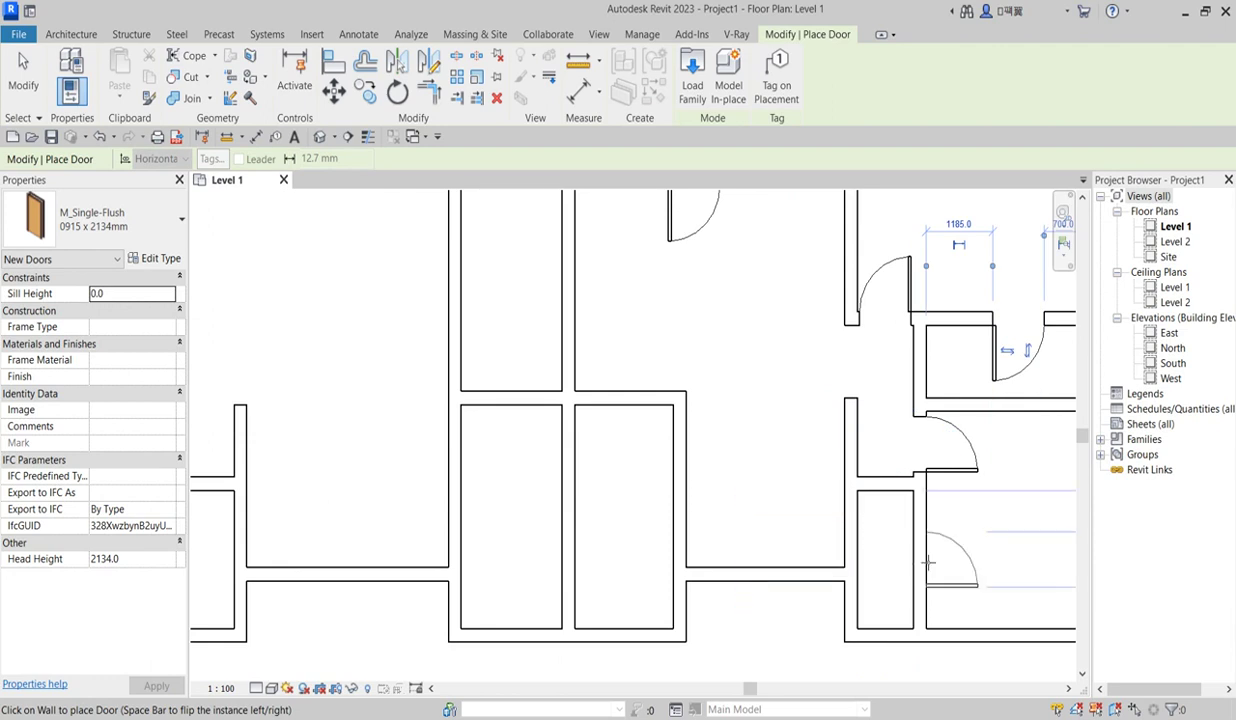
pyautogui.click(912, 562)
# Step: Add doors to the right room's vertical wall, the wall below, the lower-middle wall and the corridor
pyautogui.scroll(-5, 900, 540)
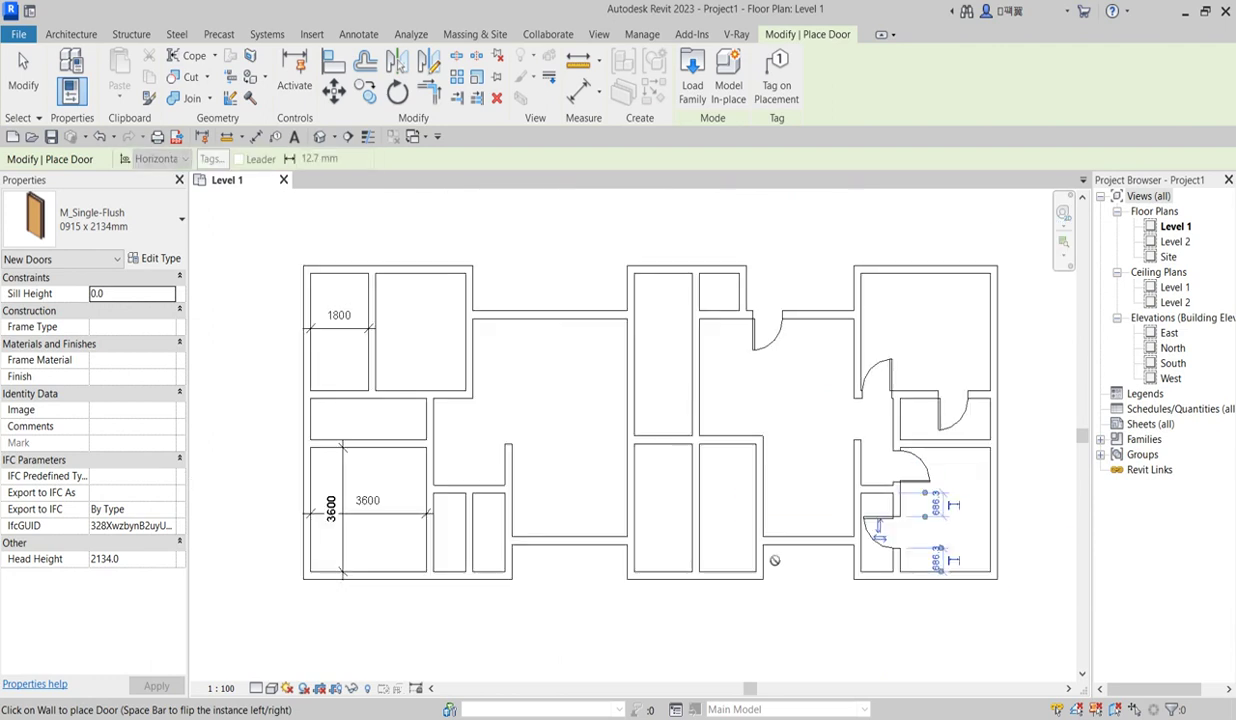
pyautogui.scroll(5, 758, 517)
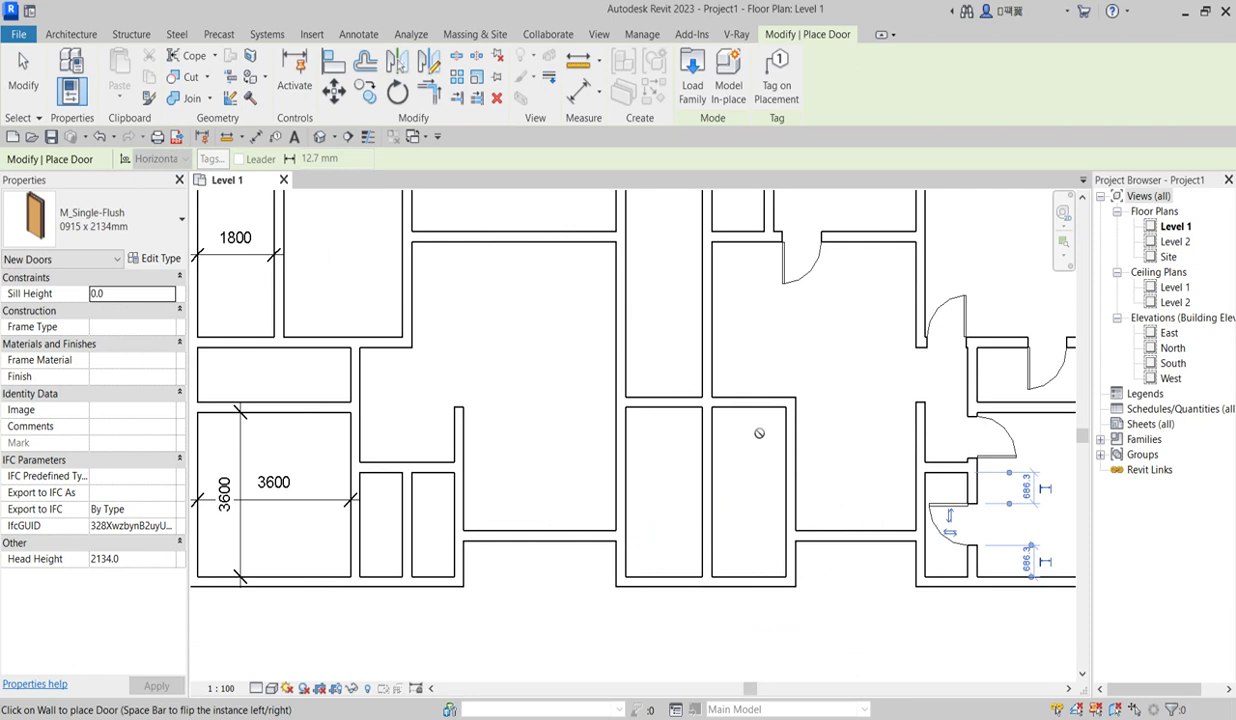
pyautogui.click(785, 453)
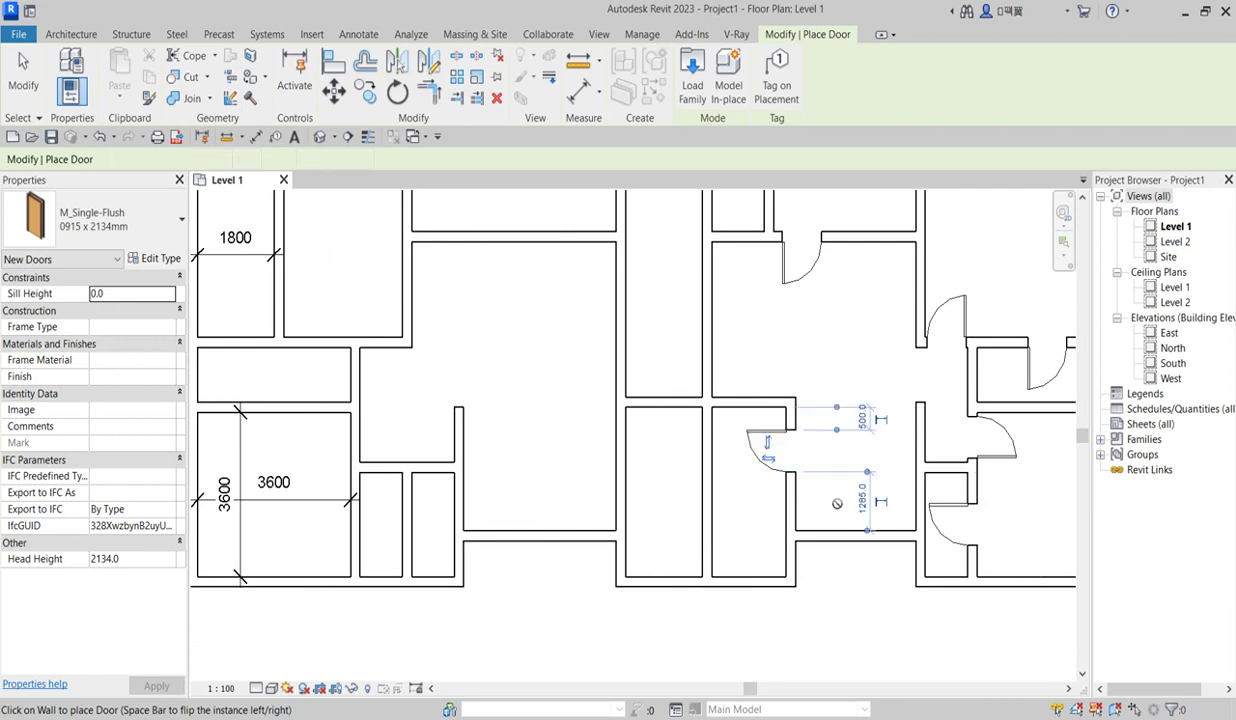
pyautogui.scroll(-5, 878, 470)
pyautogui.scroll(5, 839, 503)
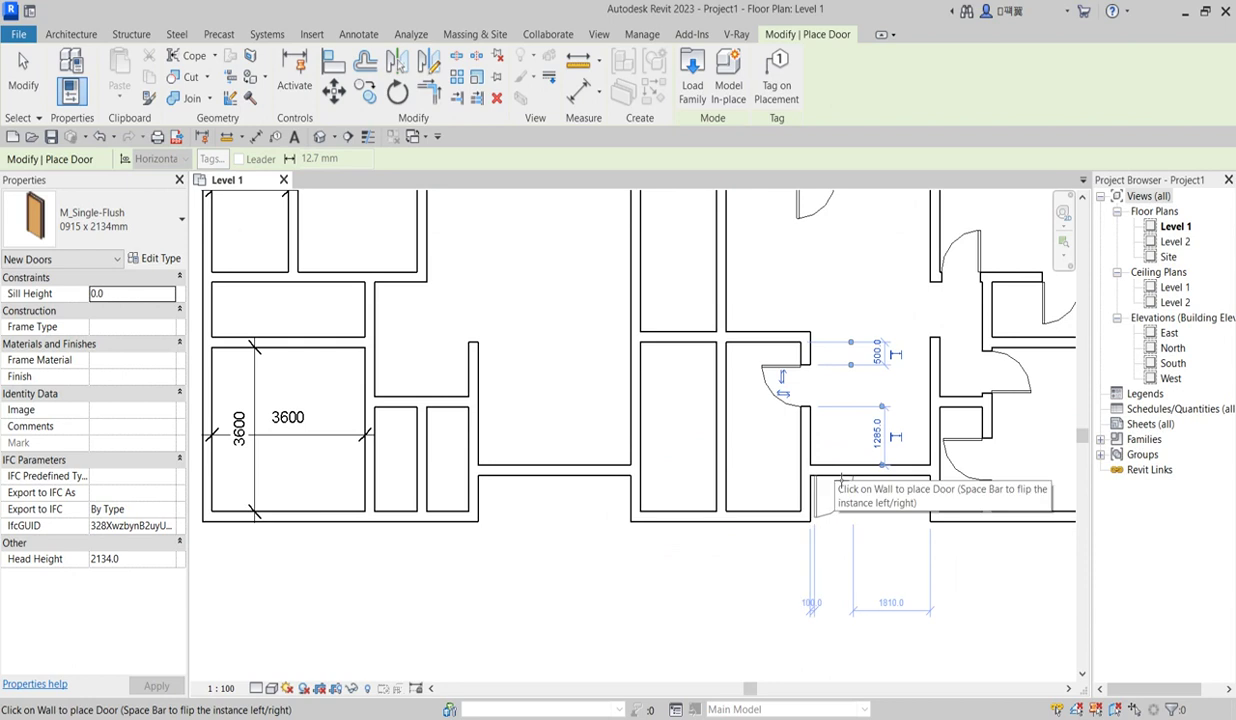
pyautogui.click(829, 477)
pyautogui.scroll(-2, 813, 518)
pyautogui.scroll(2, 805, 514)
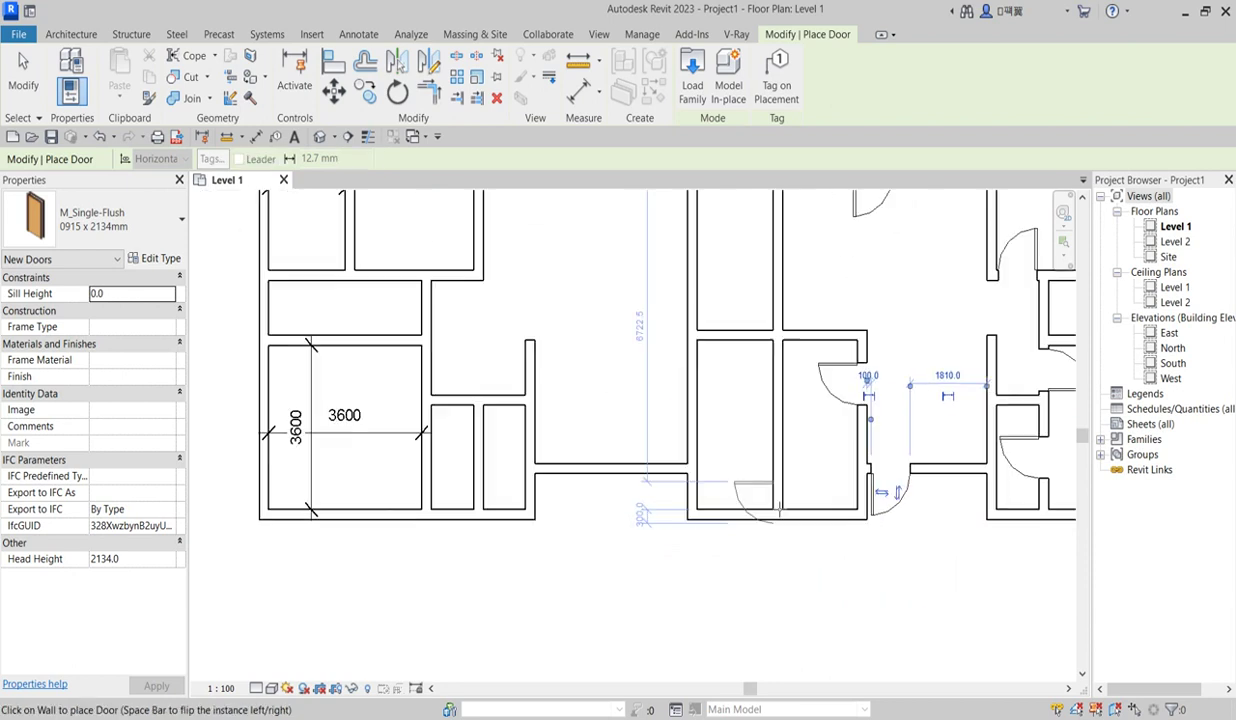
pyautogui.click(692, 380)
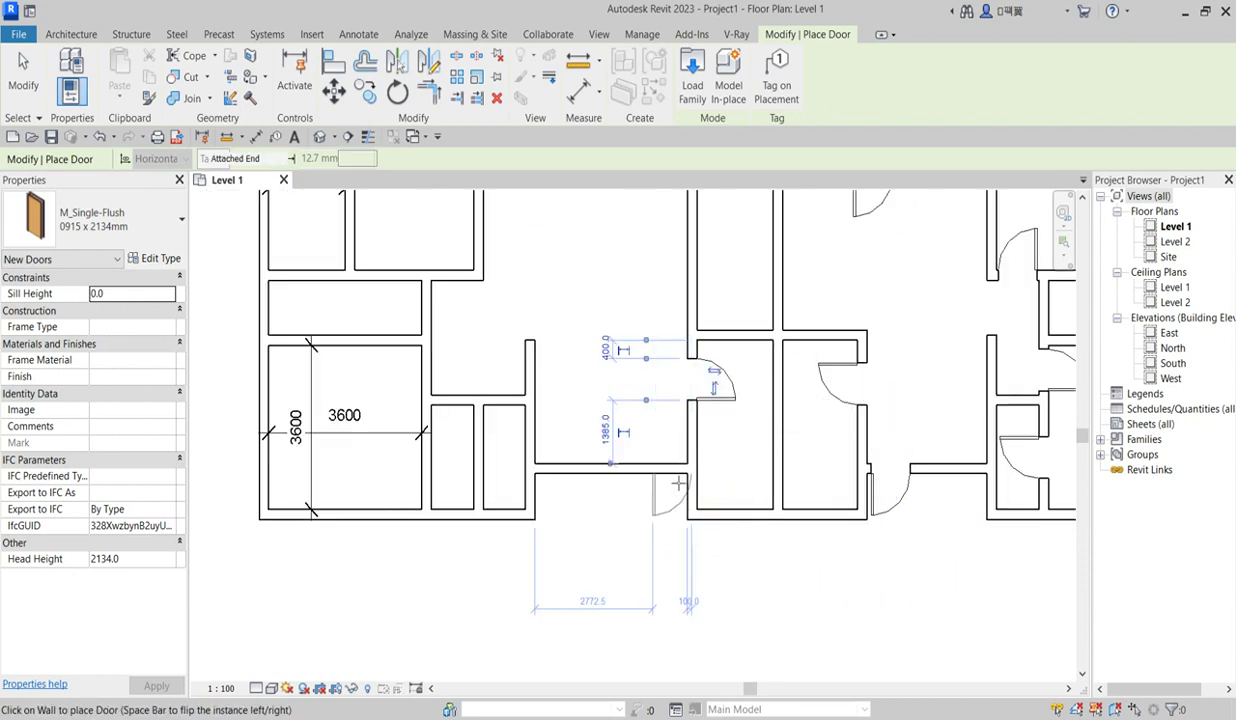
pyautogui.click(652, 466)
pyautogui.scroll(-3, 672, 530)
pyautogui.scroll(2, 587, 495)
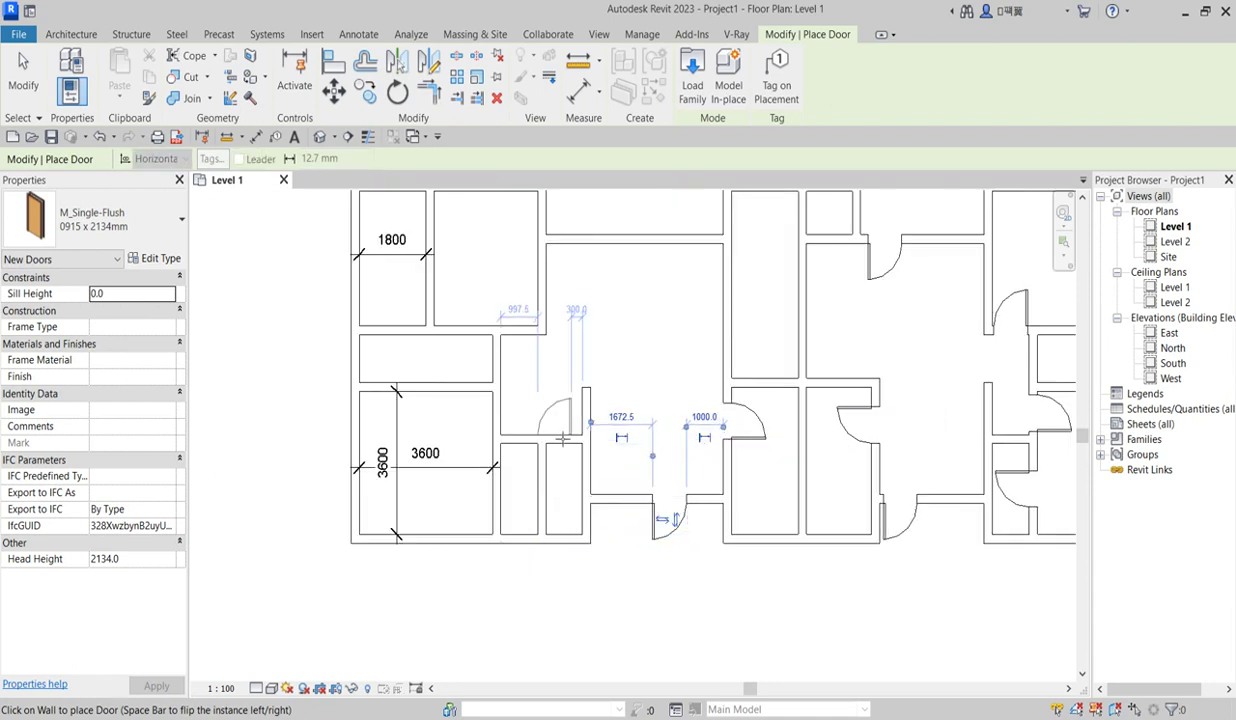
pyautogui.scroll(2, 570, 455)
# Step: Add doors to the closet's top wall, twice on the 3600 room's right wall, and above the closet
pyautogui.click(570, 448)
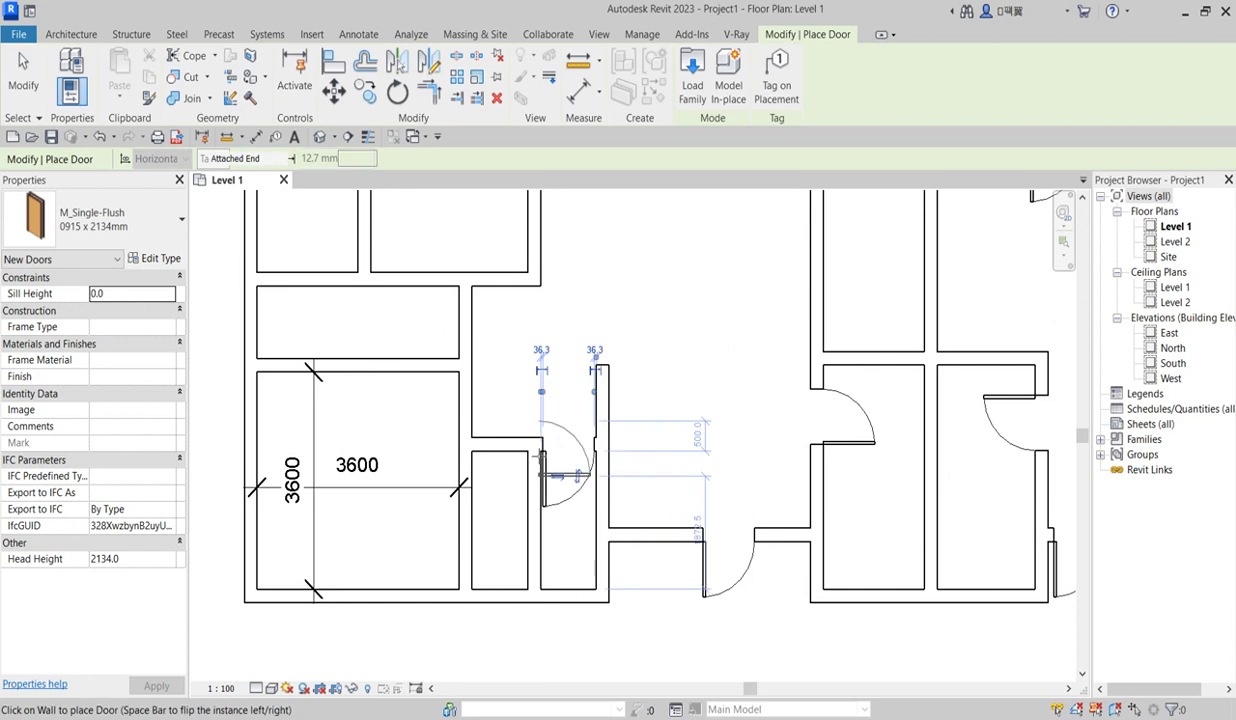
pyautogui.click(464, 489)
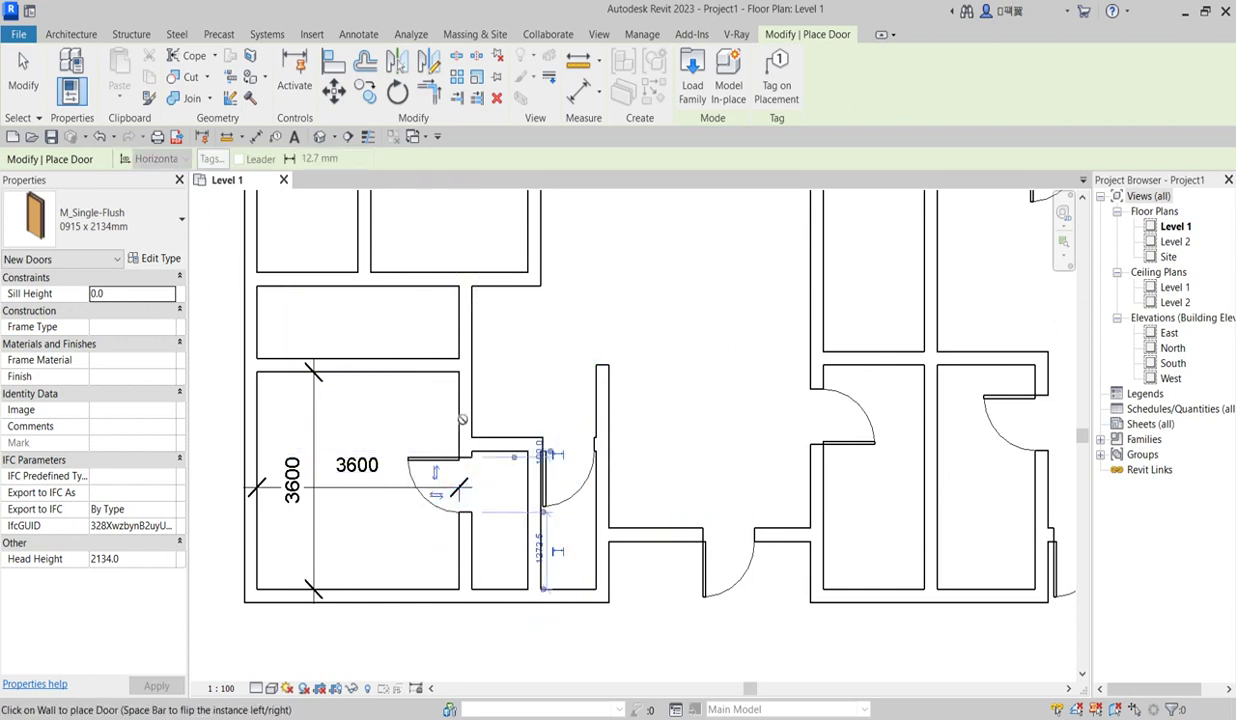
pyautogui.click(466, 405)
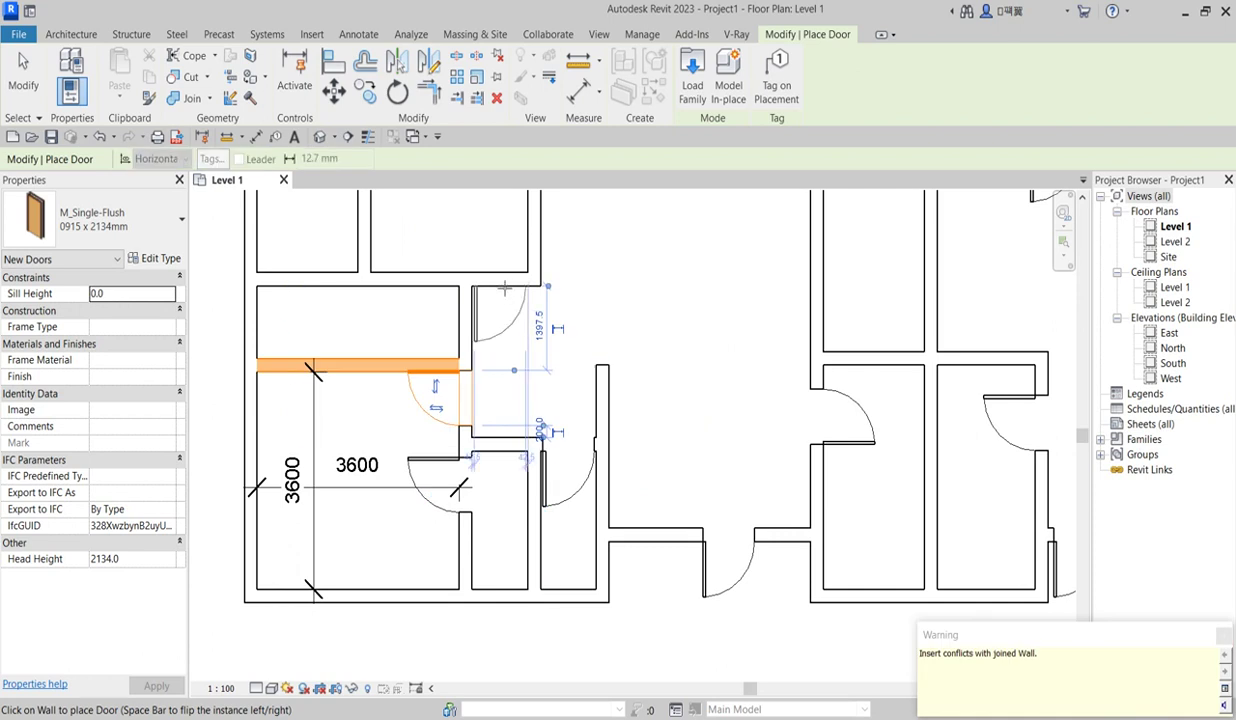
pyautogui.click(522, 250)
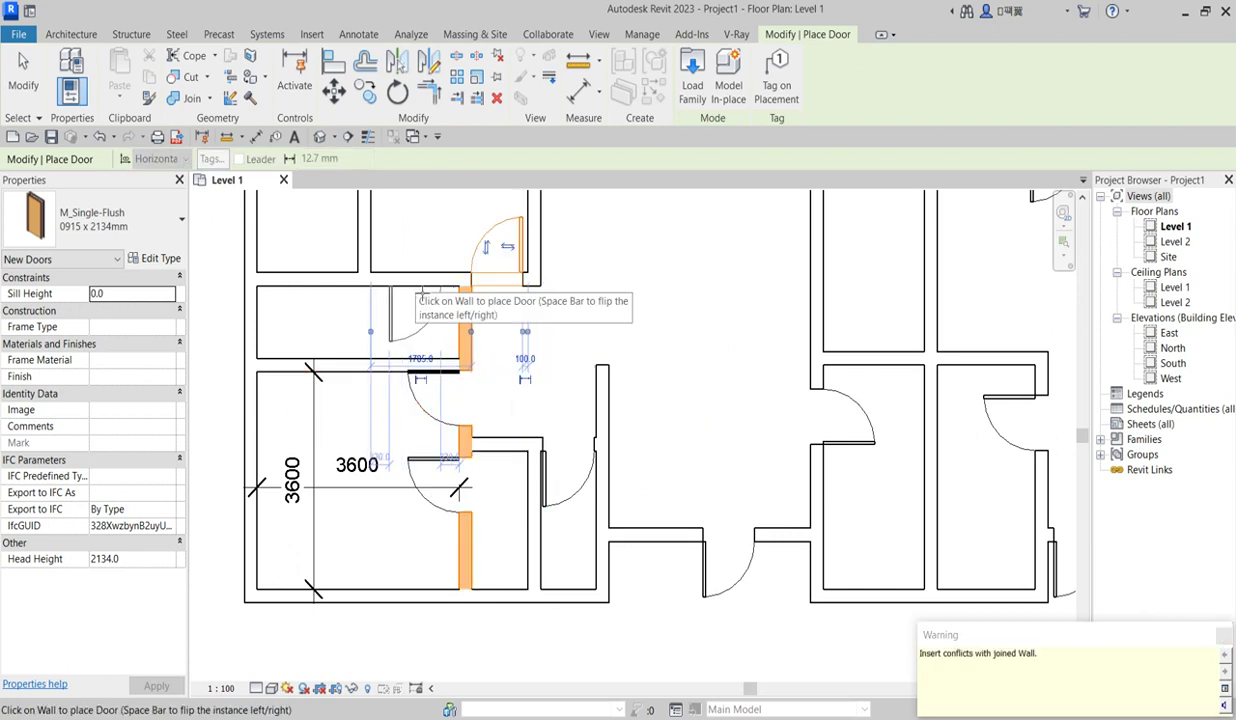
pyautogui.scroll(-4, 491, 375)
pyautogui.scroll(4, 577, 317)
pyautogui.scroll(-1, 557, 388)
pyautogui.scroll(-2, 557, 388)
pyautogui.scroll(2, 576, 298)
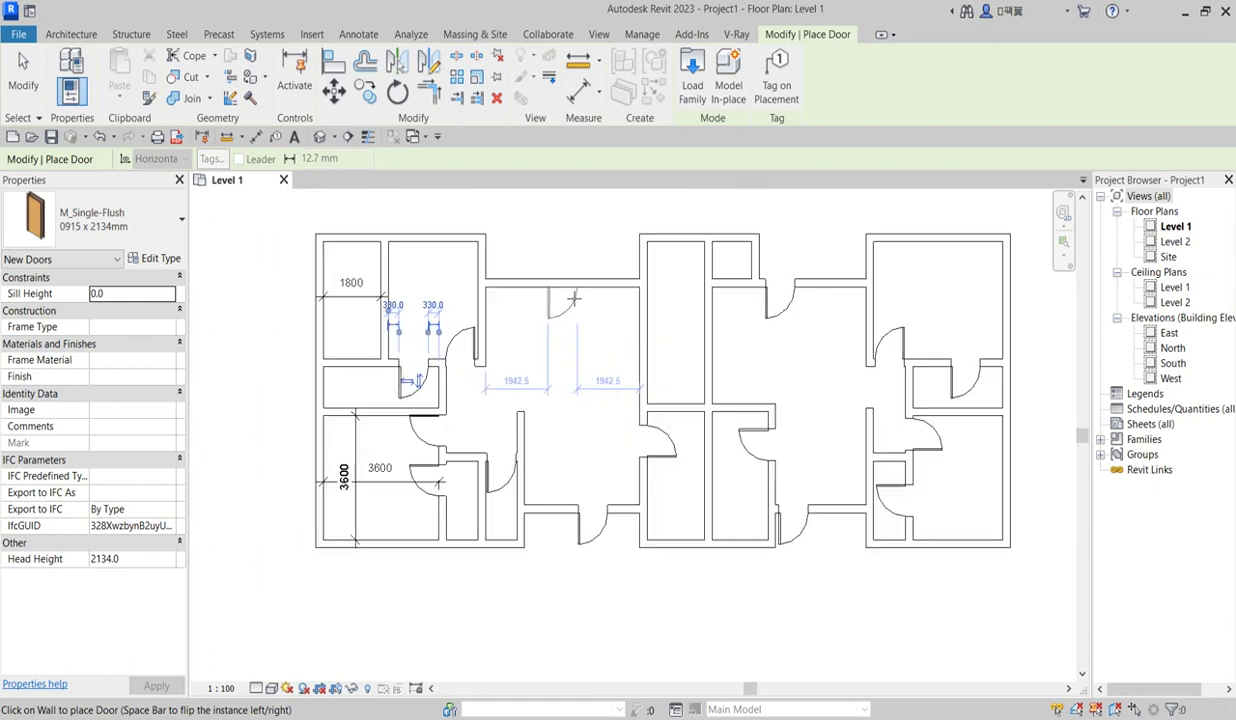
pyautogui.scroll(-1, 966, 422)
pyautogui.scroll(2, 443, 358)
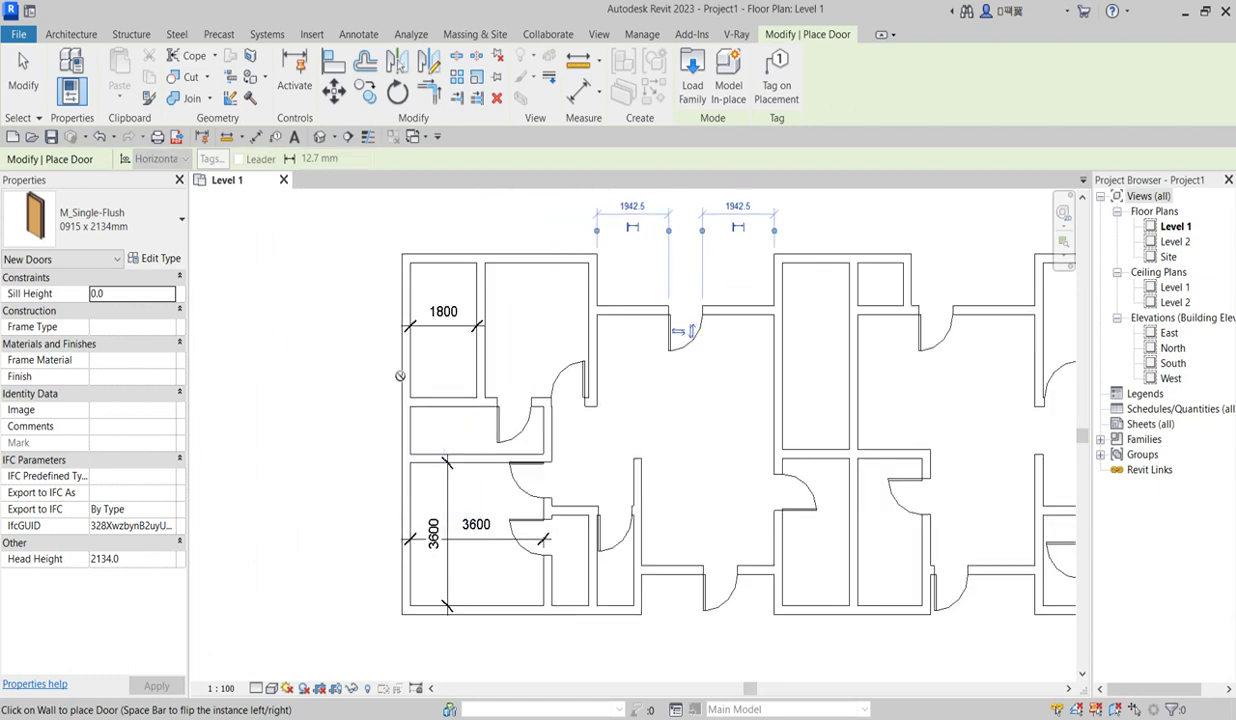
pyautogui.scroll(1, 399, 376)
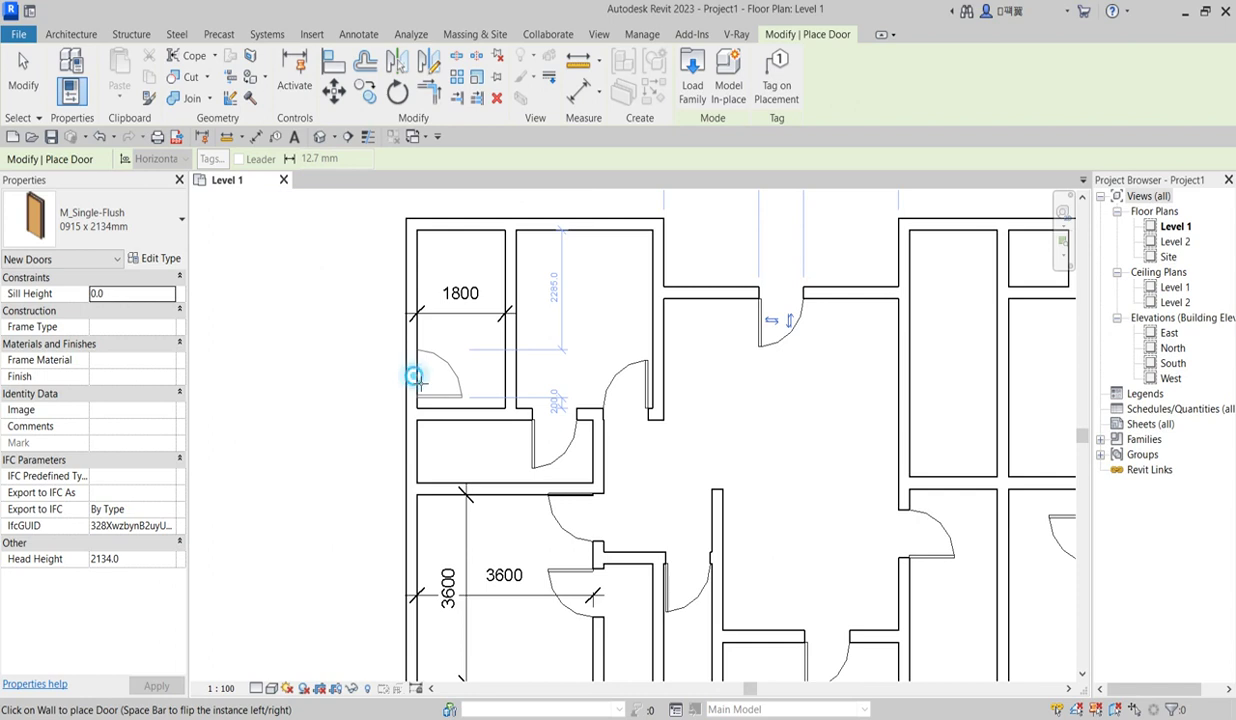
pyautogui.scroll(-1, 414, 378)
pyautogui.scroll(-2, 1035, 442)
pyautogui.scroll(1, 471, 546)
pyautogui.scroll(-2, 572, 510)
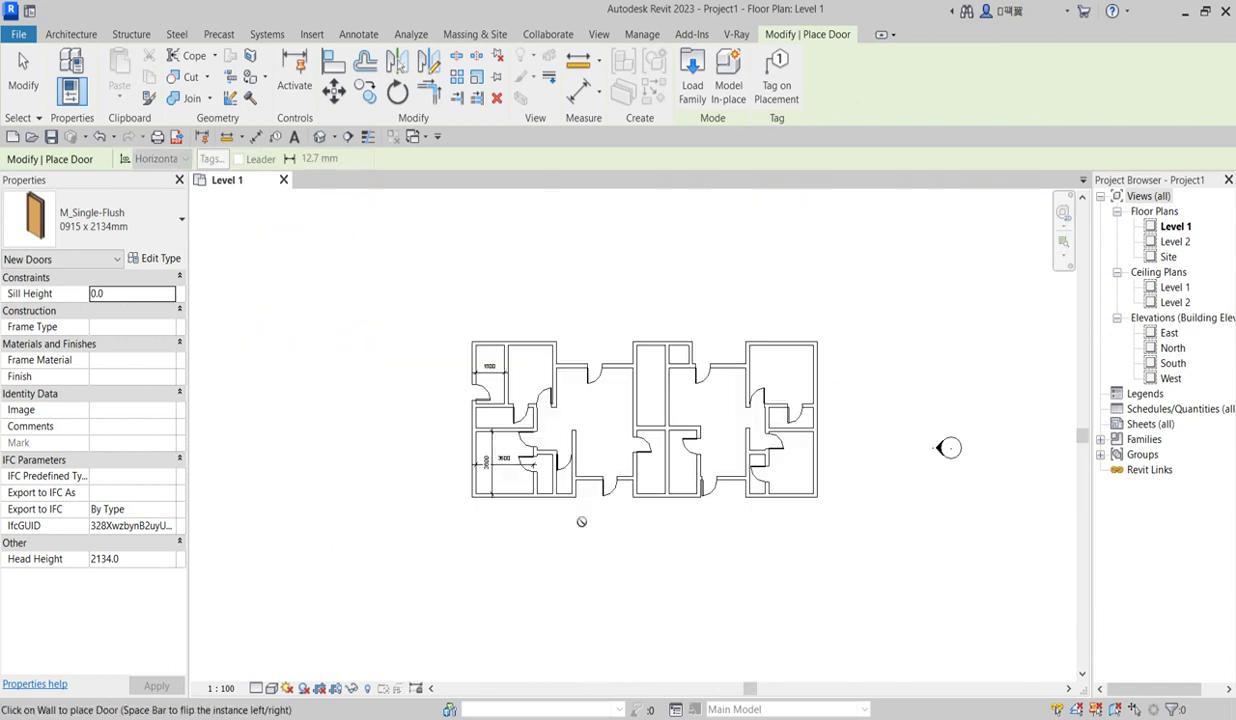
pyautogui.scroll(2, 646, 451)
pyautogui.scroll(1, 715, 347)
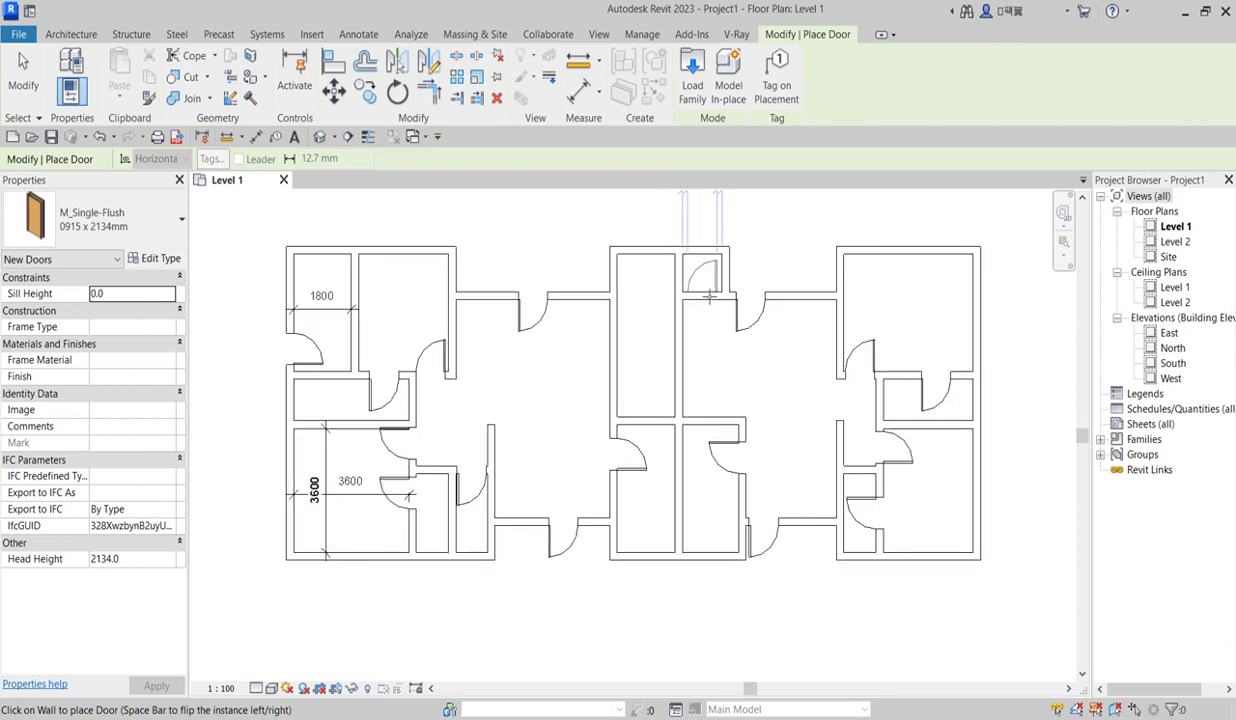
pyautogui.scroll(2, 715, 413)
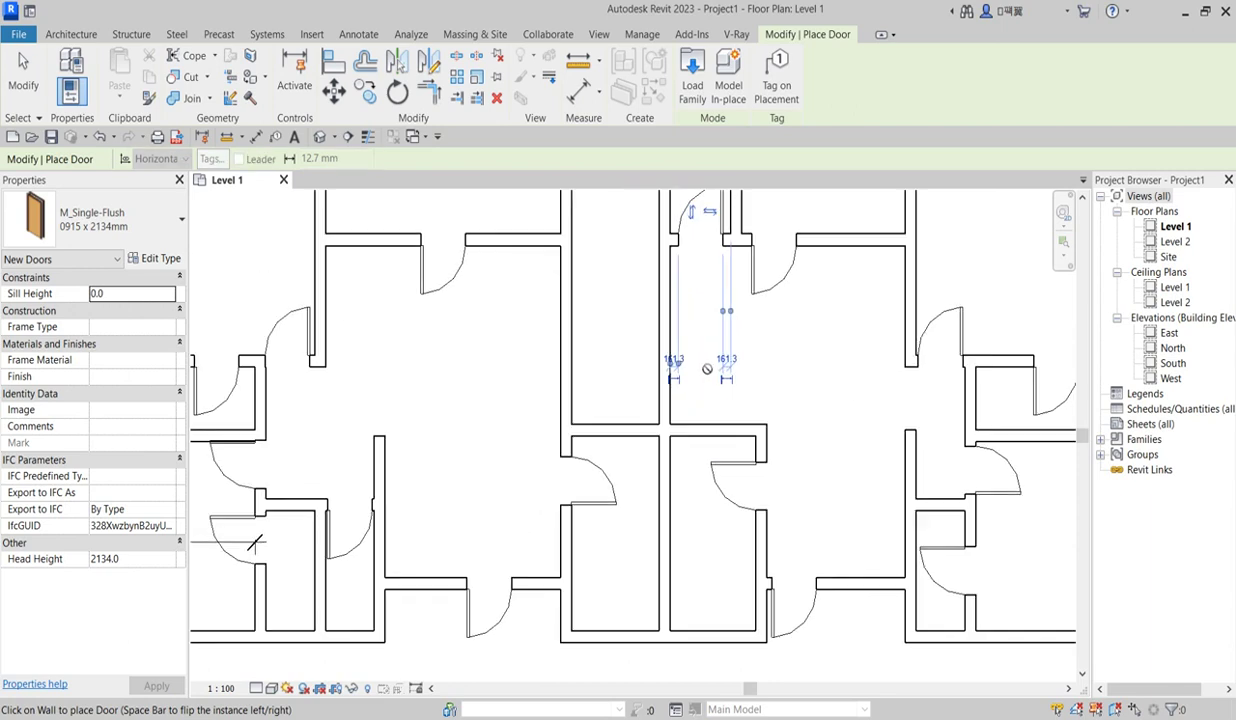
pyautogui.scroll(-3, 700, 430)
pyautogui.scroll(2, 660, 440)
pyautogui.scroll(-2, 638, 463)
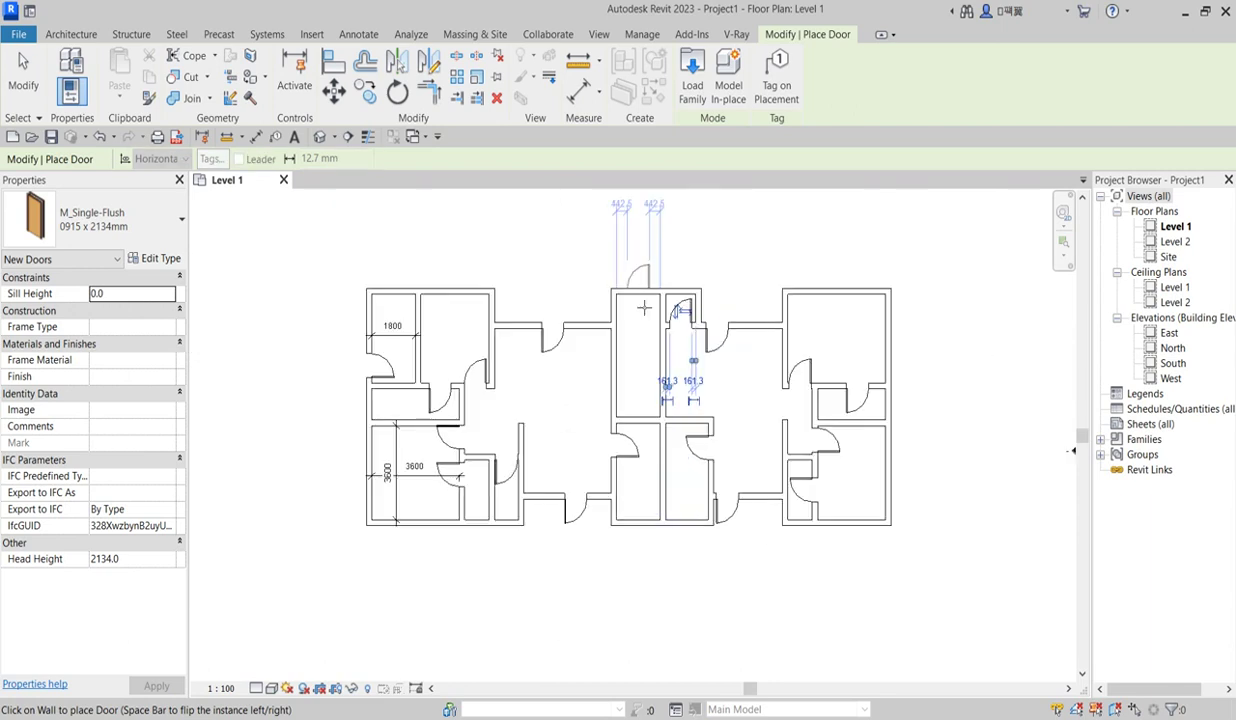
# Step: Exit the Door tool so nothing is being placed
pyautogui.rightClick(590, 262)
pyautogui.click(632, 272)
pyautogui.rightClick(575, 255)
pyautogui.click(593, 254)
pyautogui.scroll(2, 478, 405)
pyautogui.scroll(-3, 491, 408)
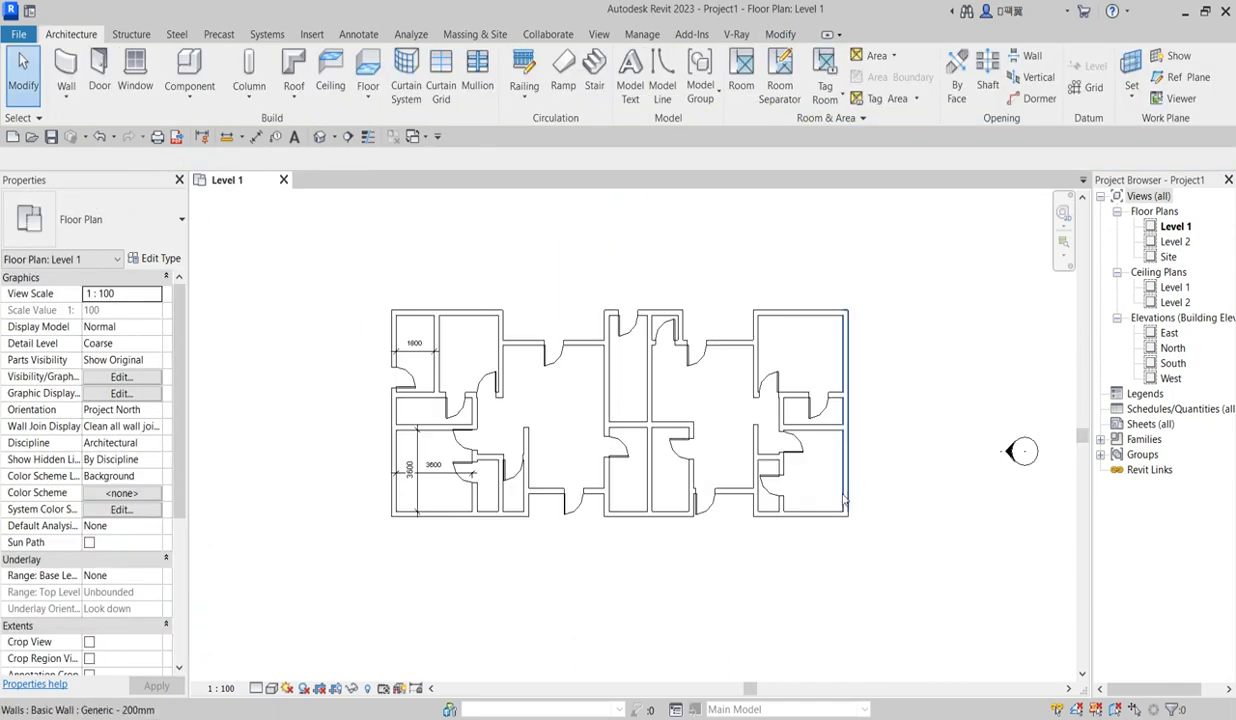
pyautogui.scroll(2, 765, 492)
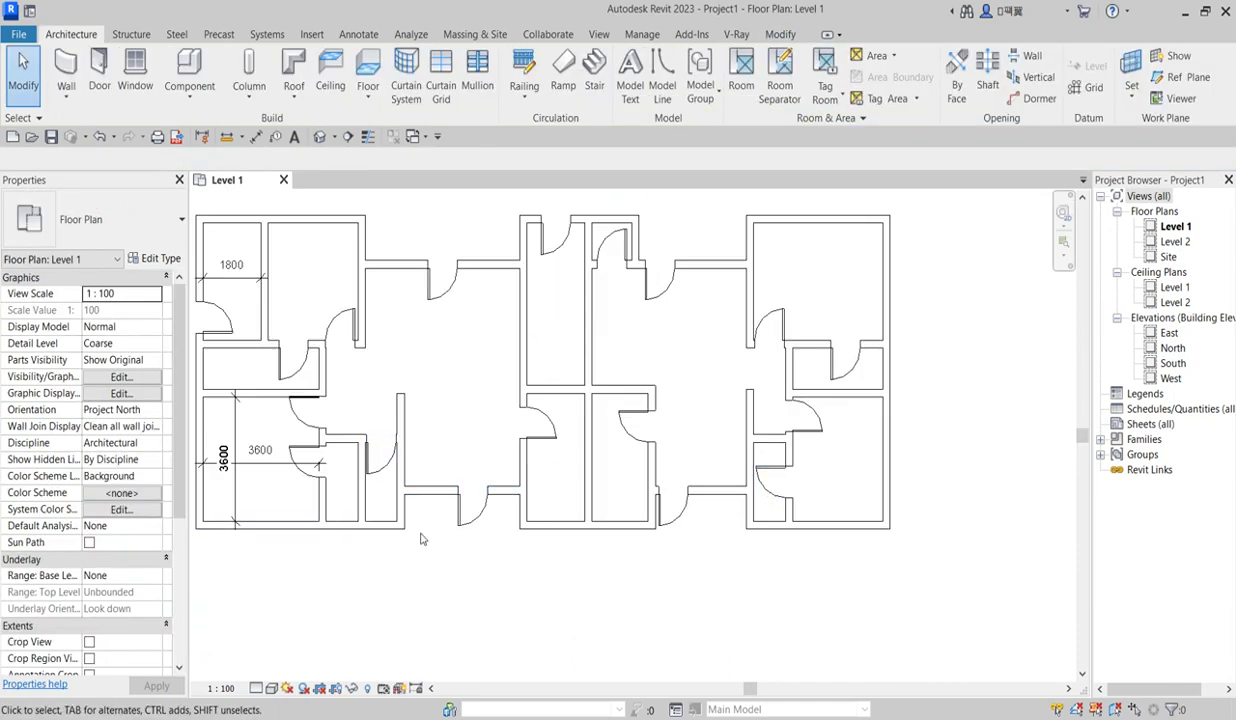
pyautogui.scroll(-1, 447, 560)
pyautogui.scroll(3, 331, 490)
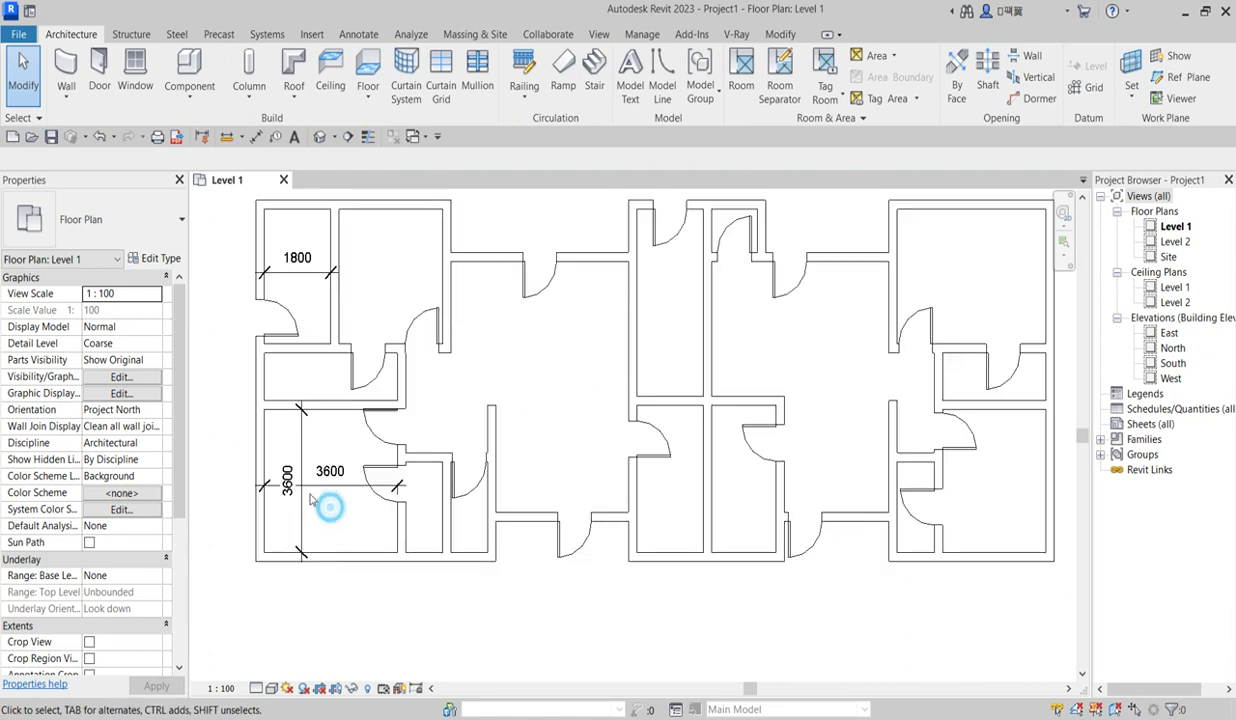
# Step: Delete the two 3600 dimensions and the 1800 dimension
pyautogui.moveTo(326, 502); pyautogui.dragTo(293, 468)
pyautogui.press('Delete')
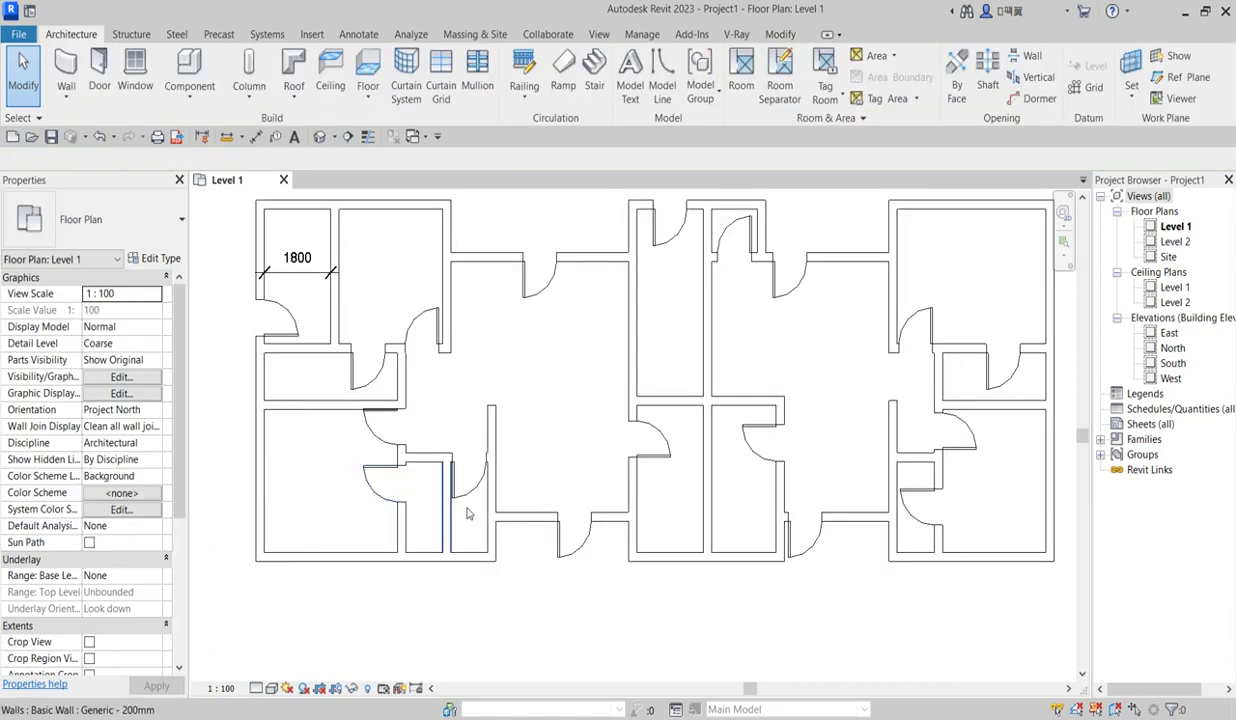
pyautogui.scroll(-2, 640, 560)
pyautogui.scroll(2, 411, 427)
pyautogui.click(417, 436)
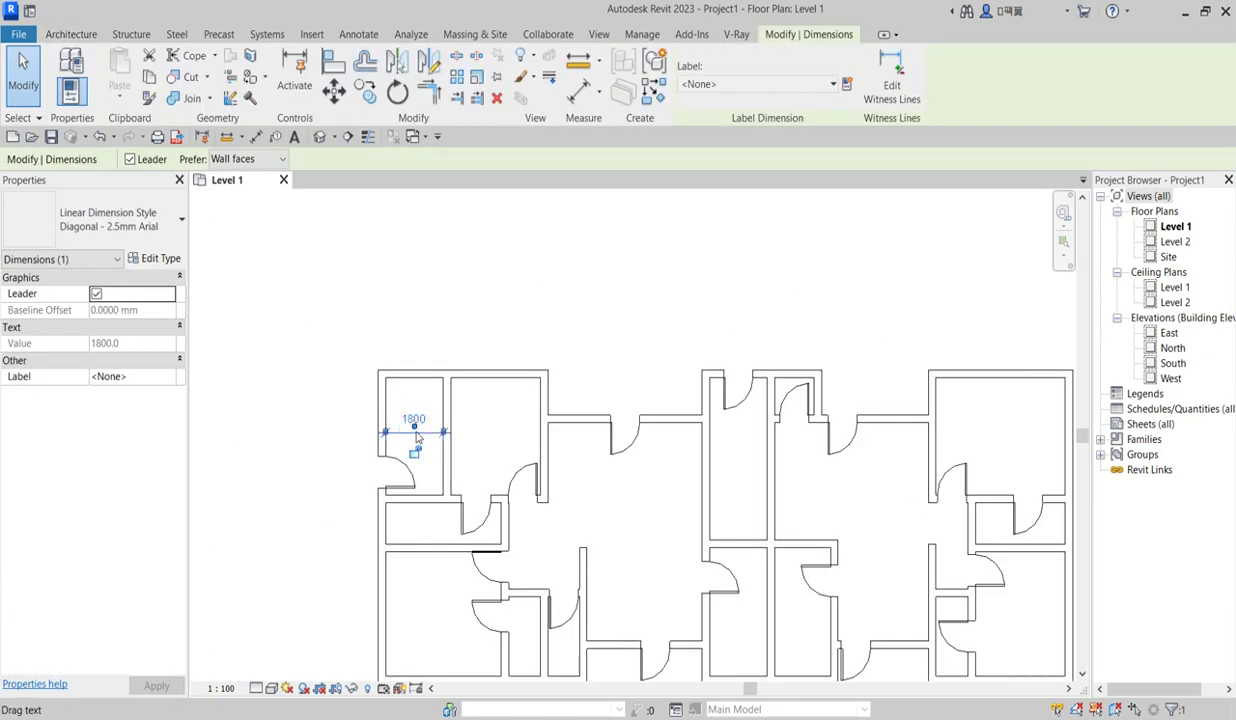
pyautogui.press('Delete')
pyautogui.scroll(-2, 966, 560)
pyautogui.scroll(3, 538, 629)
pyautogui.scroll(4, 447, 519)
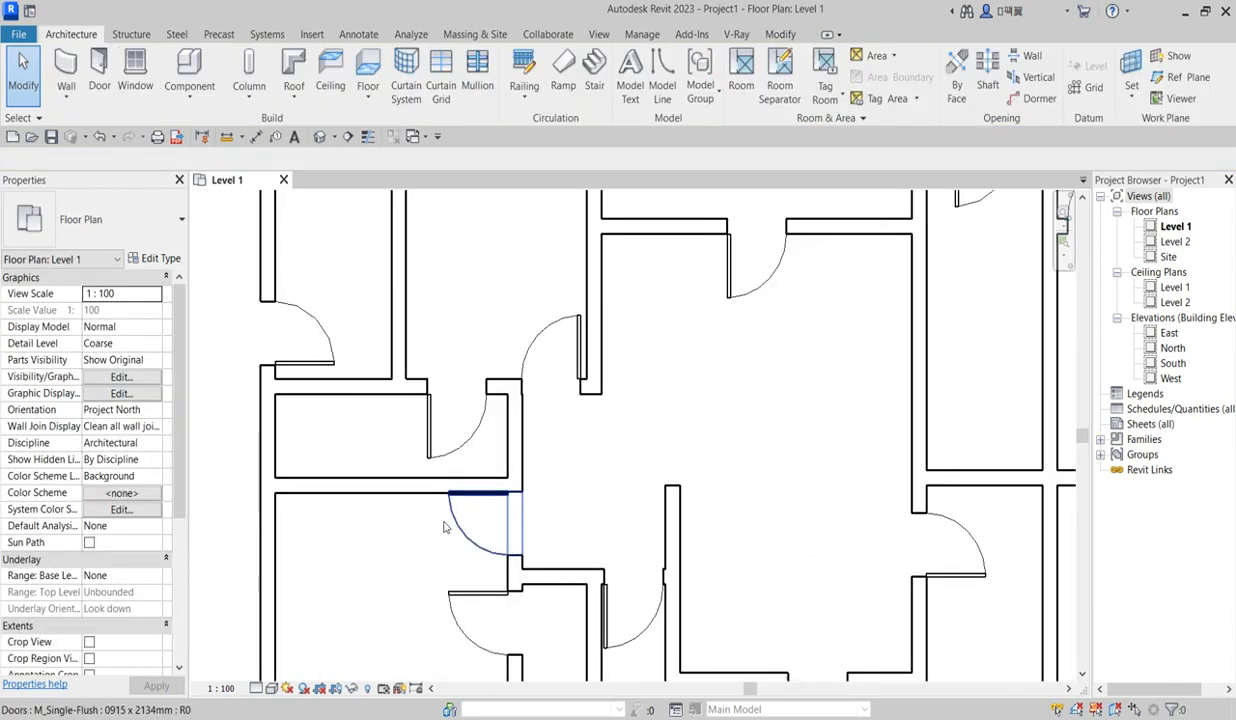
# Step: Flip the lower door so it faces the other way
pyautogui.click(491, 548)
pyautogui.click(495, 546)
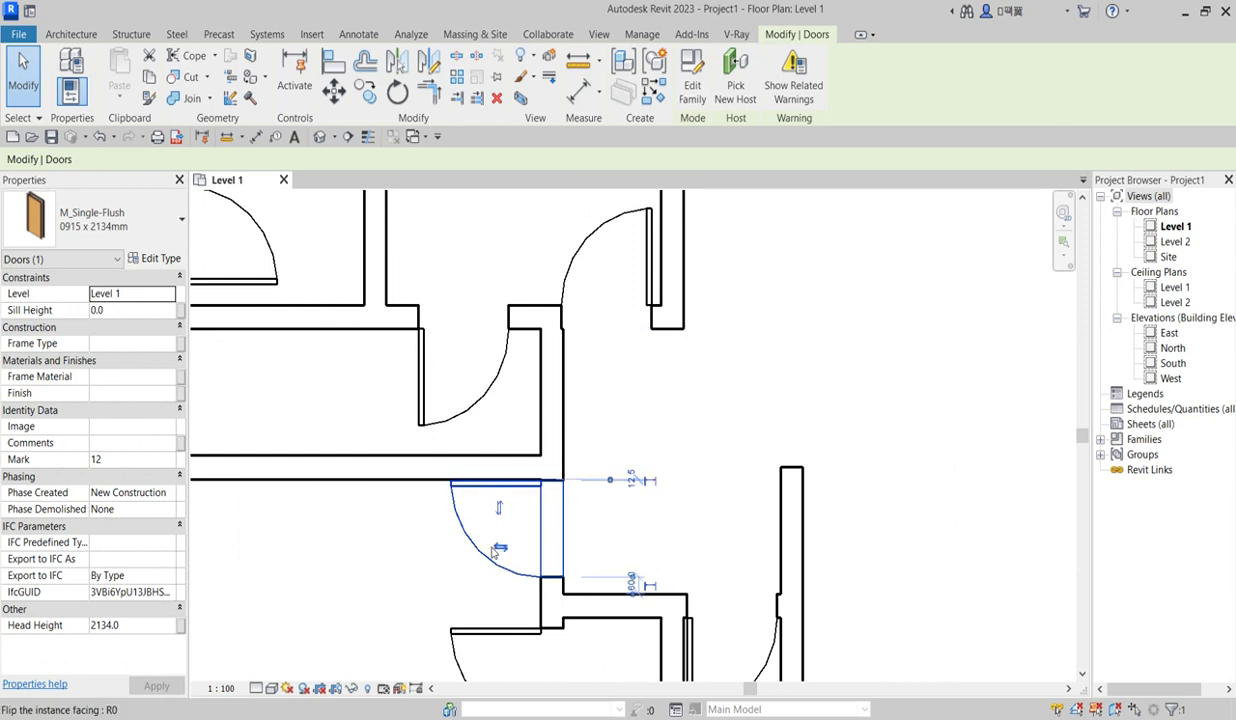
pyautogui.click(659, 408)
pyautogui.scroll(-3, 660, 380)
pyautogui.scroll(-2, 604, 516)
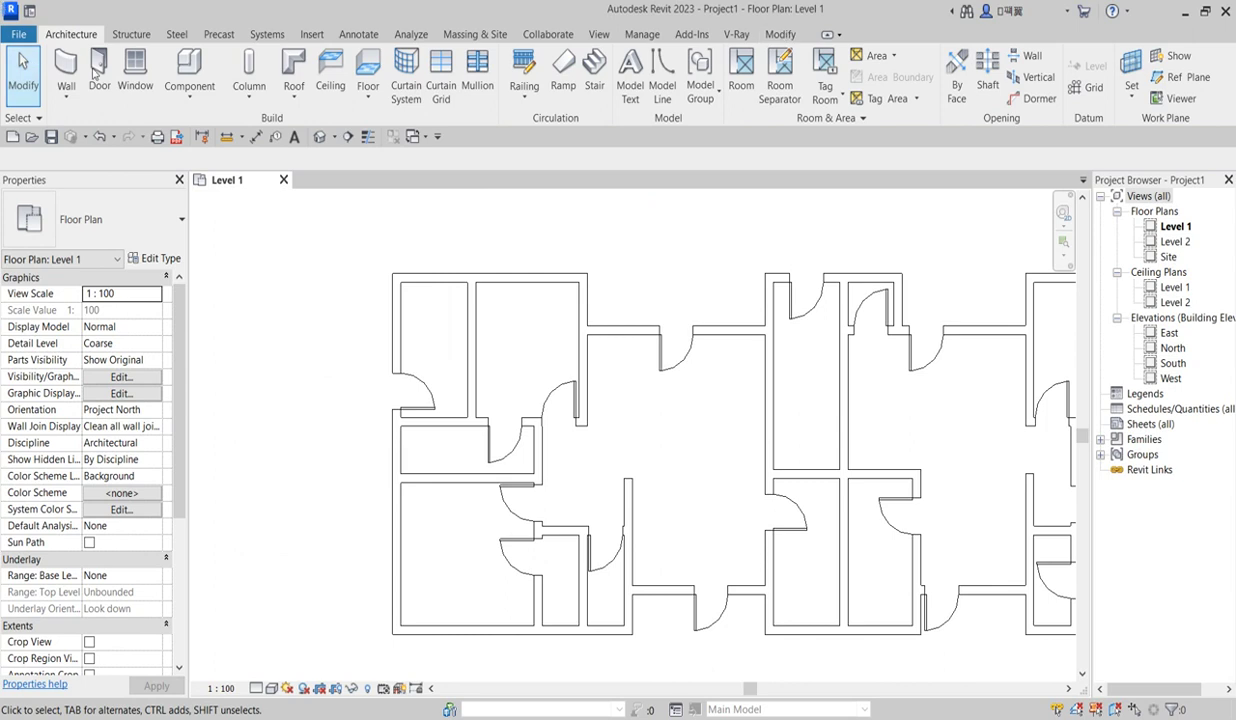
# Step: Draw vertical grids 1 and 2 at the left side of the plan
pyautogui.click(1093, 90)
pyautogui.scroll(-3, 412, 483)
pyautogui.scroll(2, 818, 614)
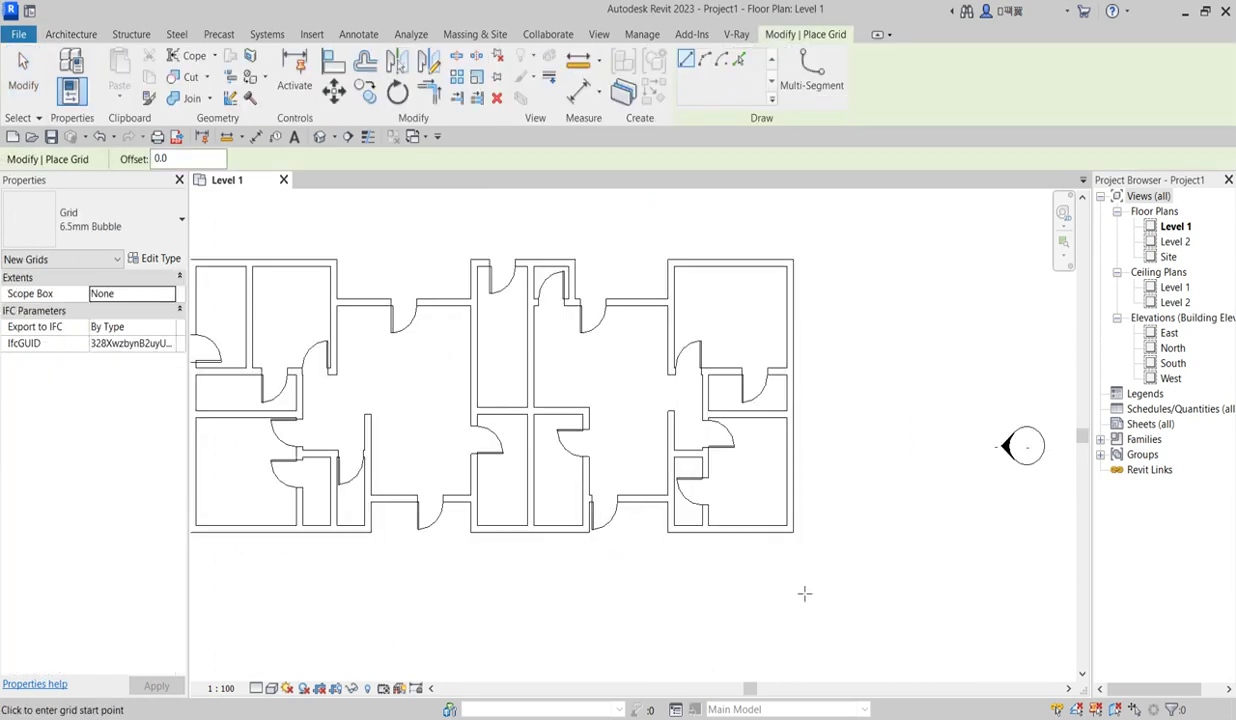
pyautogui.scroll(-2, 799, 570)
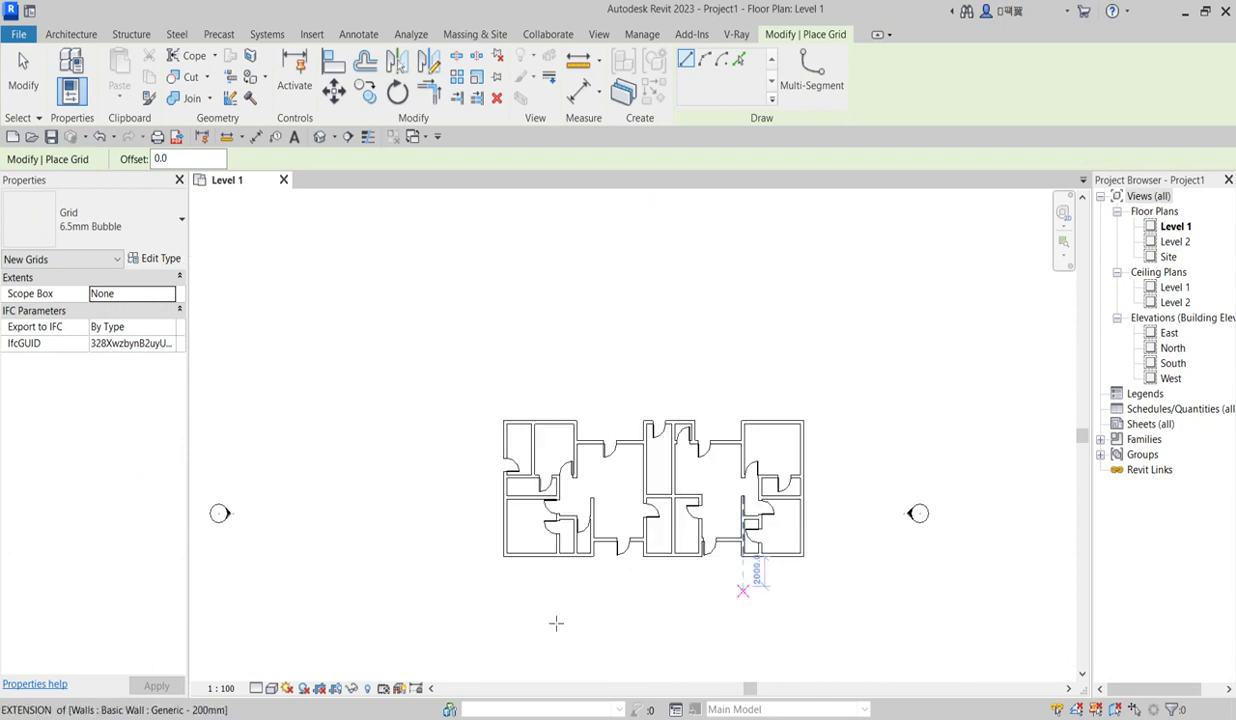
pyautogui.click(506, 598)
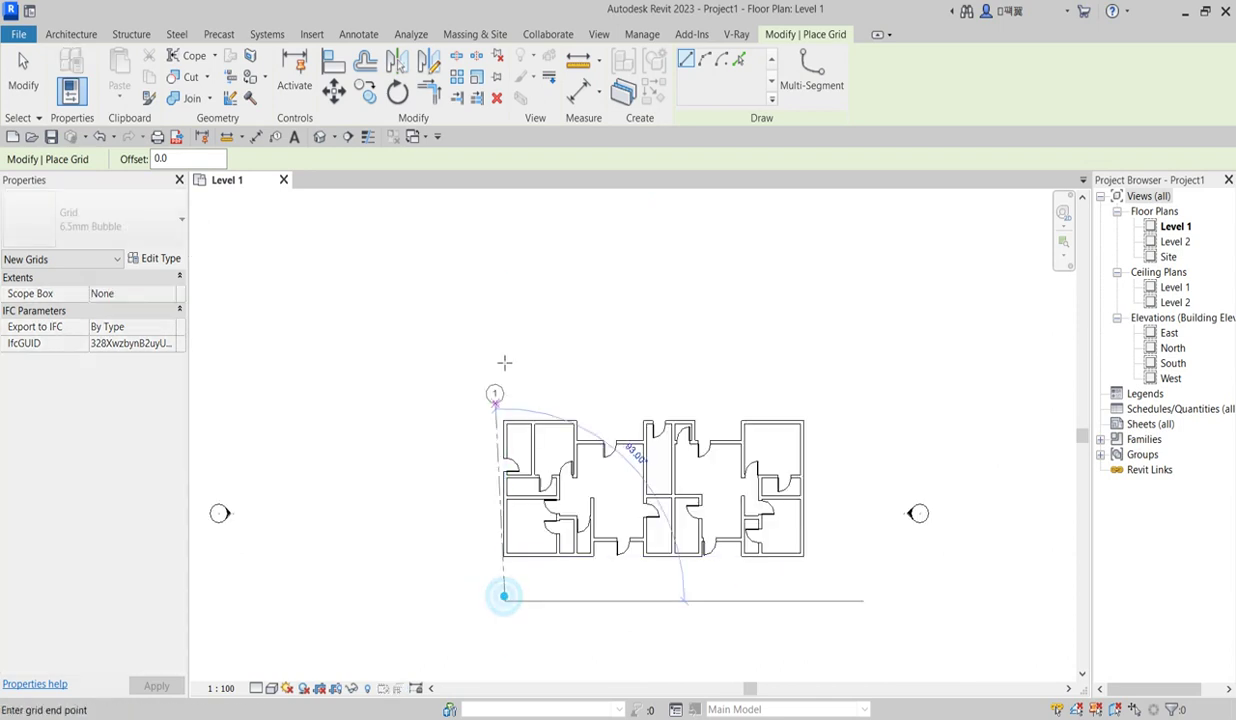
pyautogui.click(505, 343)
pyautogui.scroll(1, 516, 583)
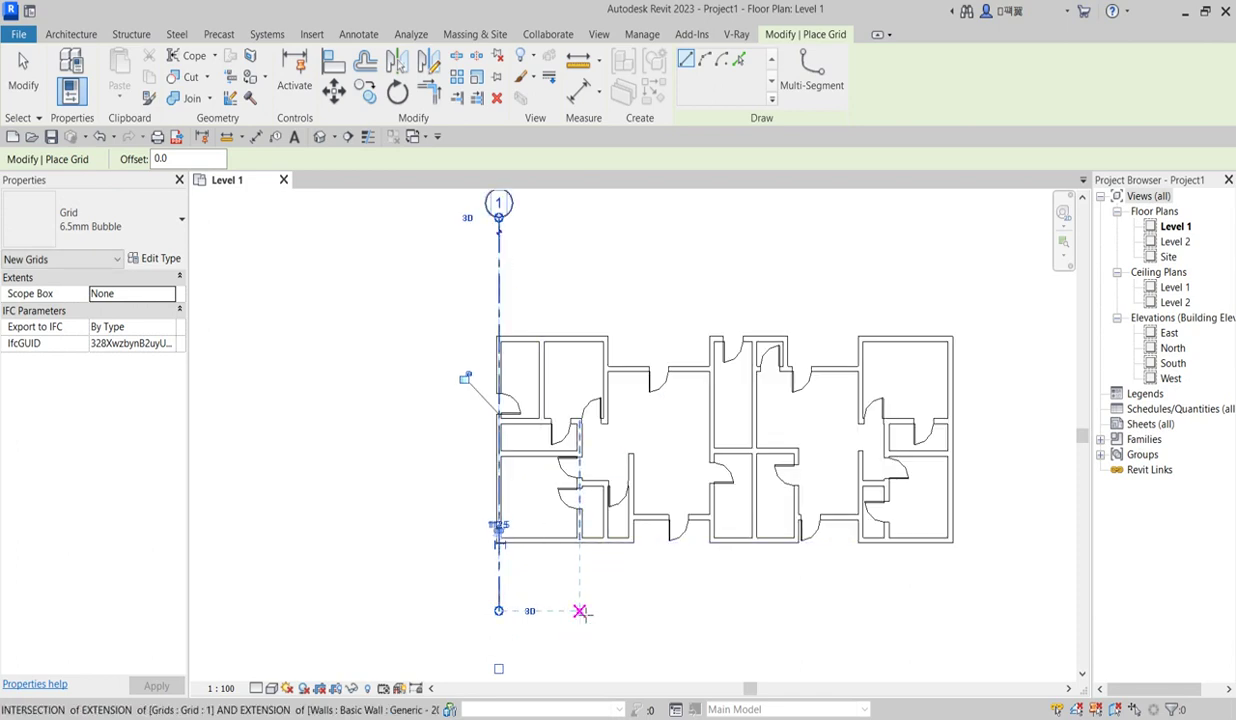
pyautogui.click(580, 611)
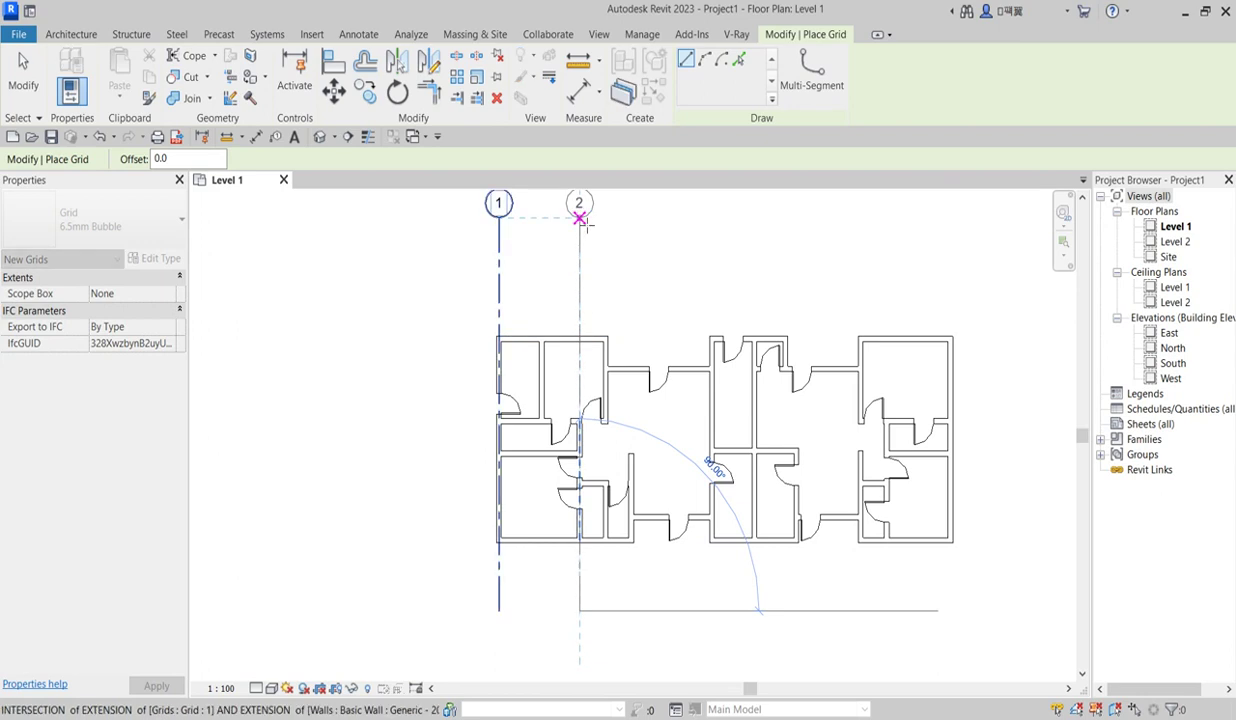
pyautogui.click(586, 223)
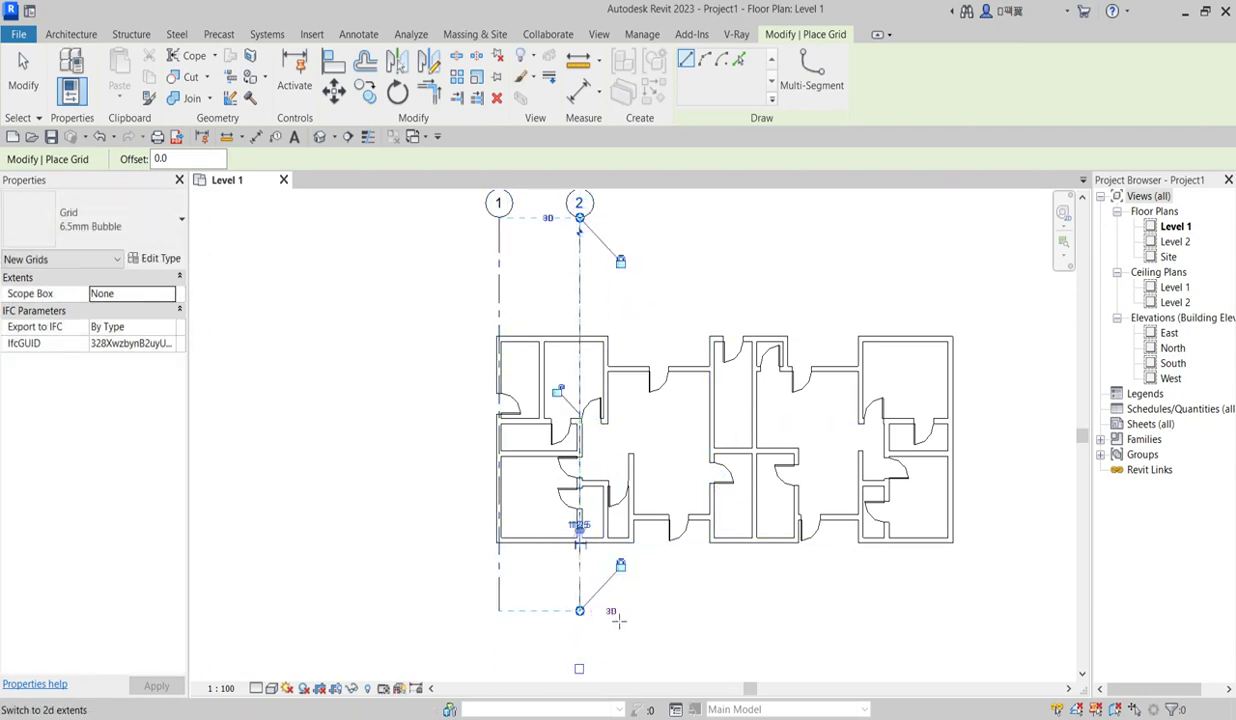
# Step: Draw vertical grids 3 through 8 across both flats, bubbles level at the top
pyautogui.click(605, 610)
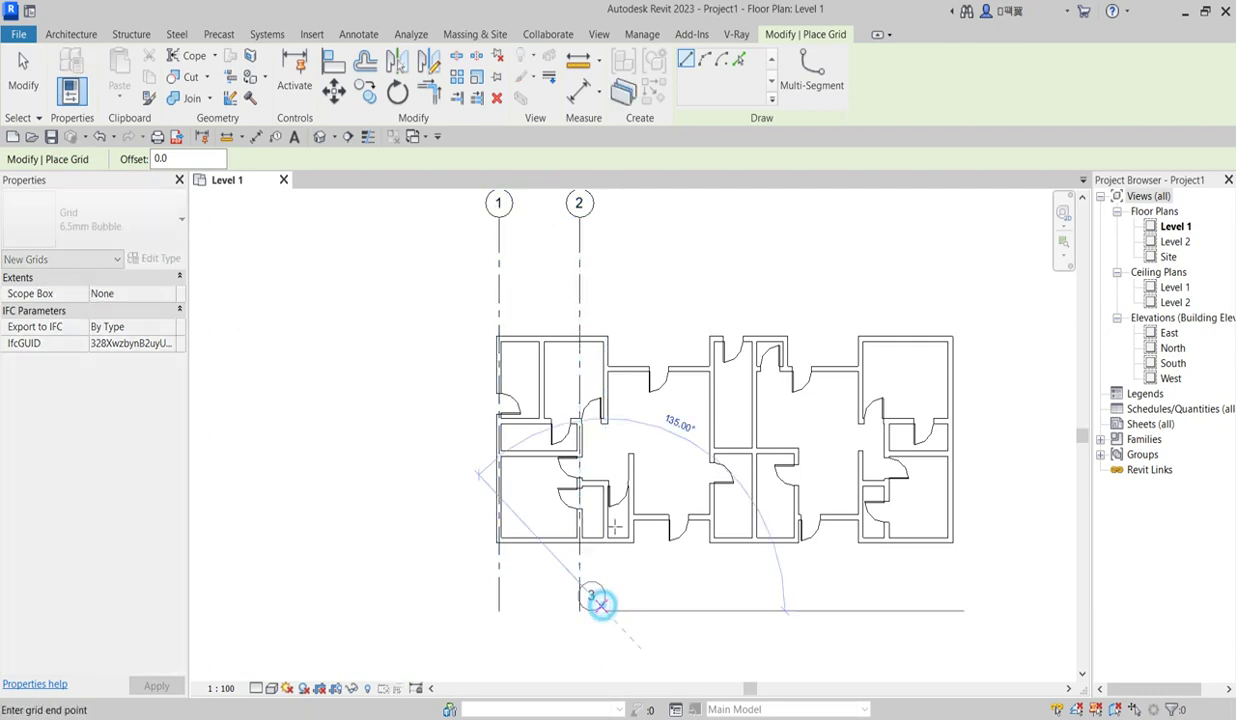
pyautogui.click(606, 217)
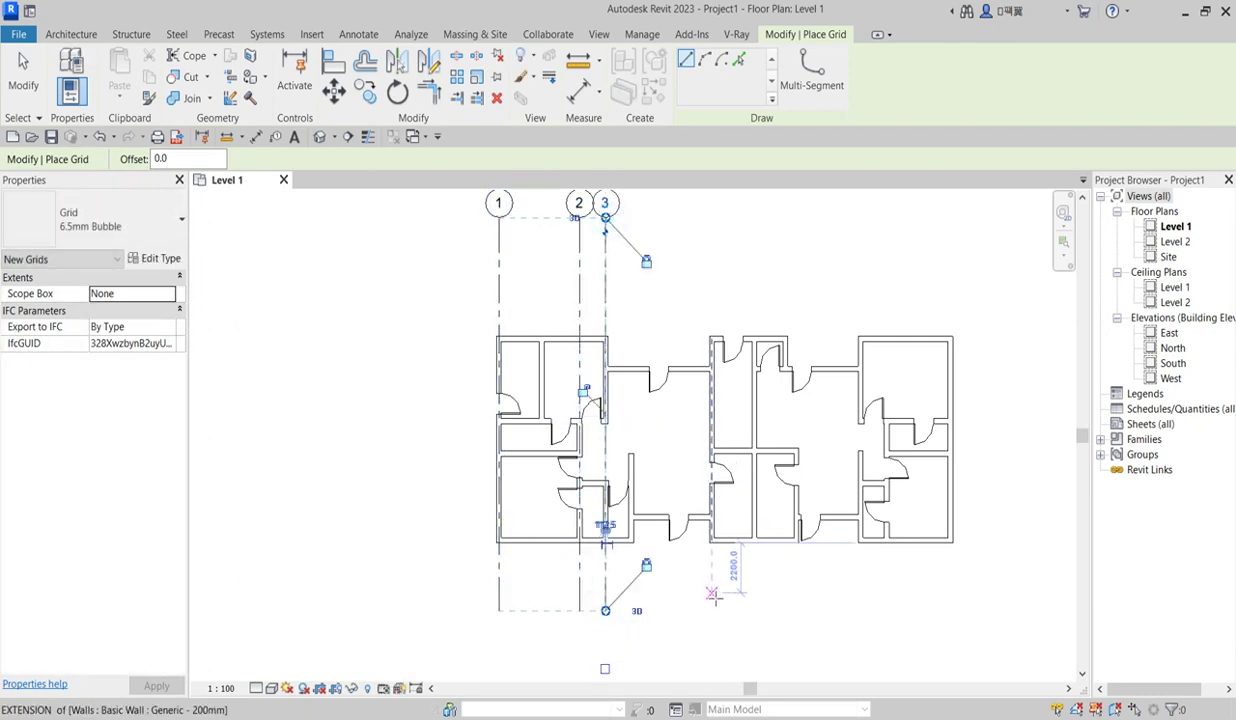
pyautogui.click(711, 610)
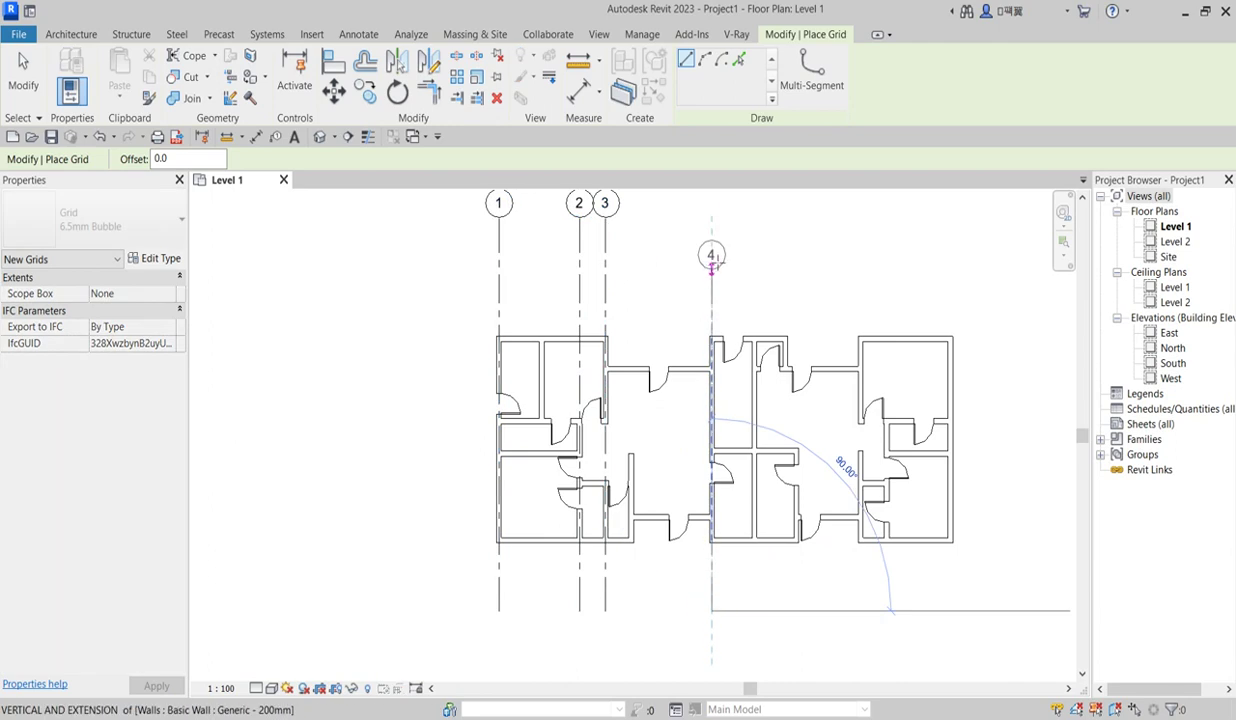
pyautogui.click(711, 217)
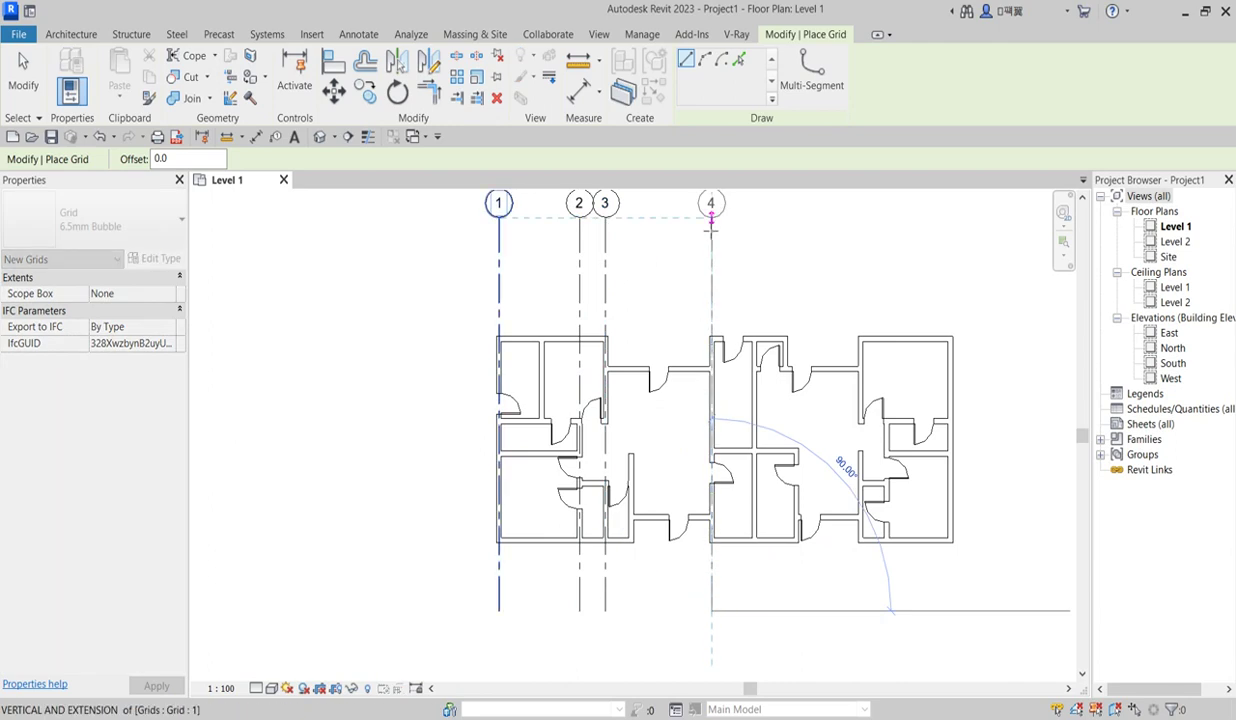
pyautogui.click(754, 610)
pyautogui.click(754, 217)
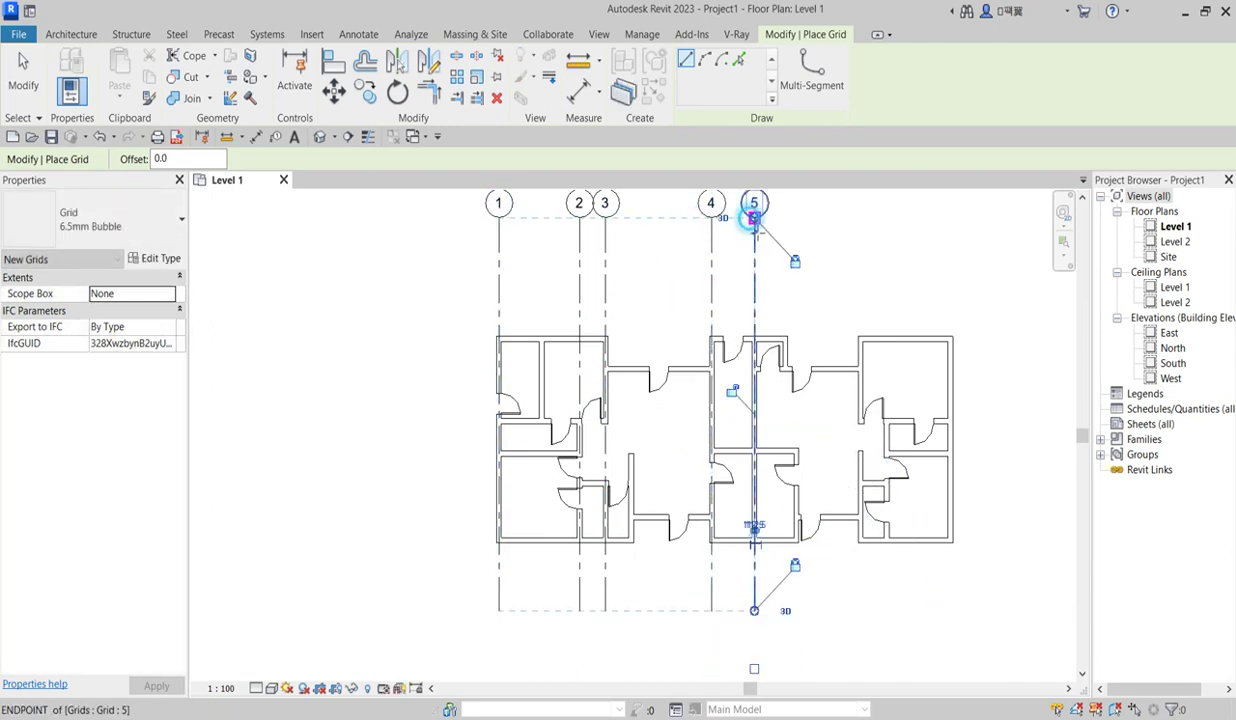
pyautogui.click(796, 610)
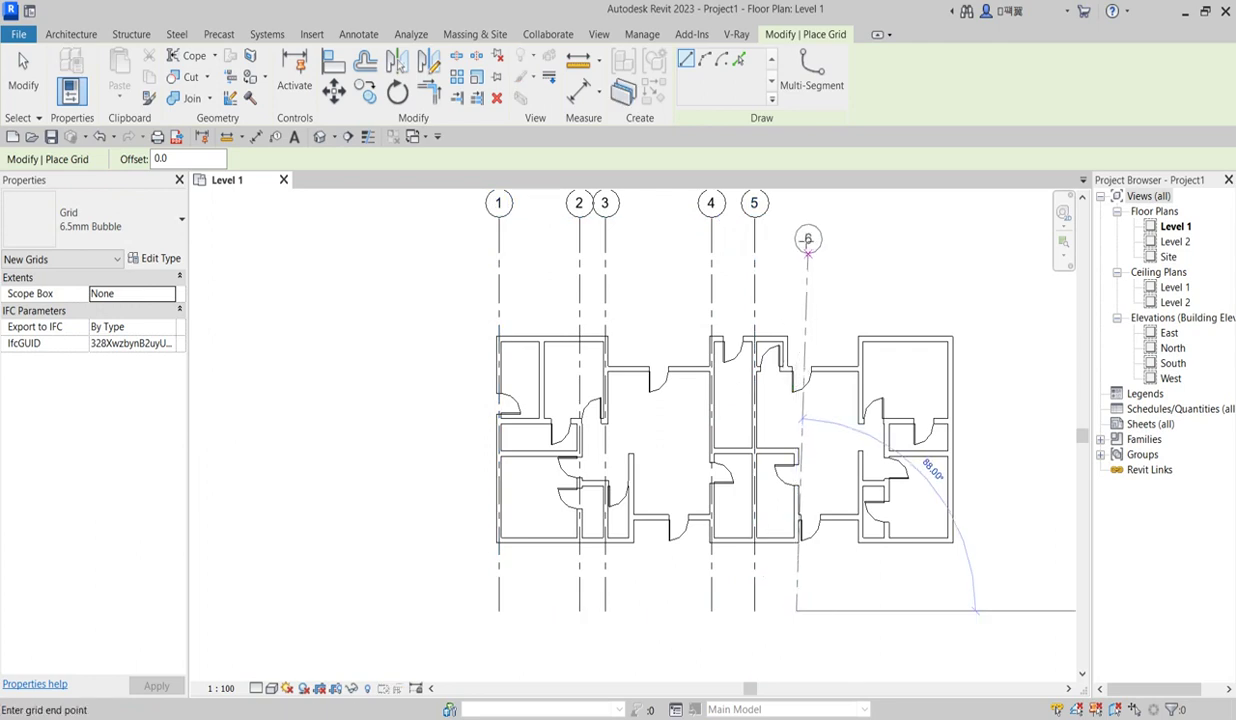
pyautogui.click(796, 217)
pyautogui.click(861, 611)
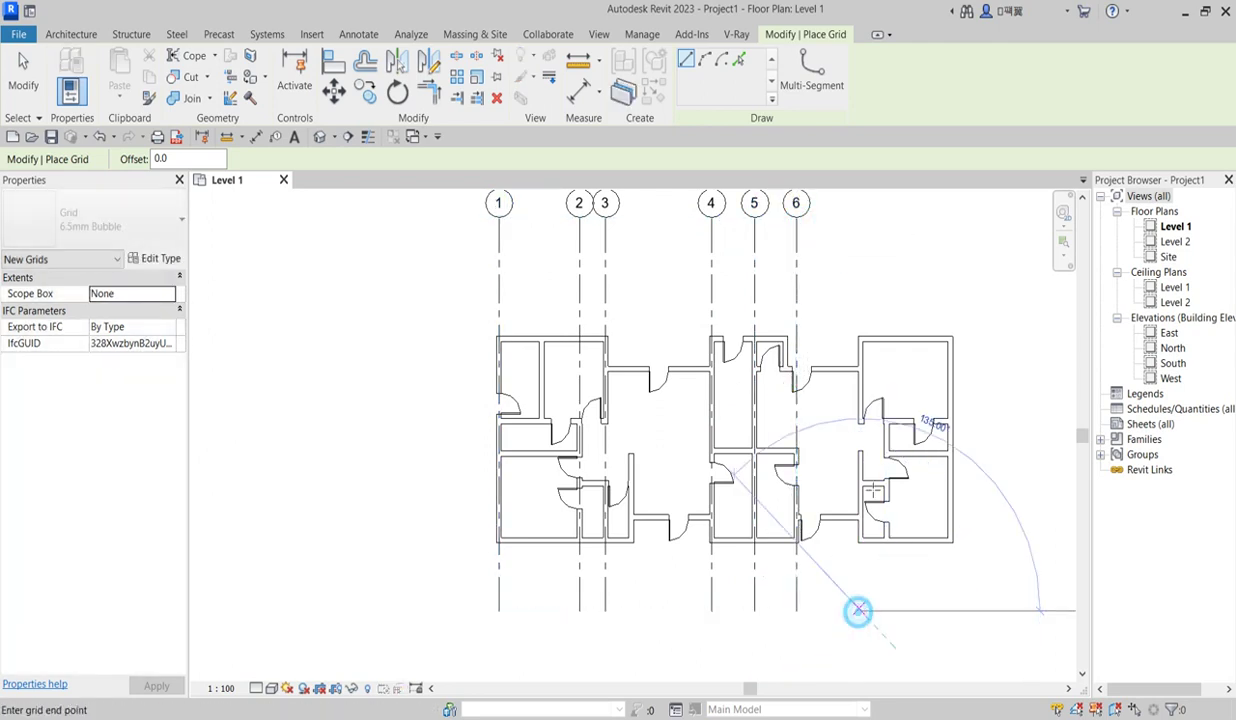
pyautogui.click(860, 217)
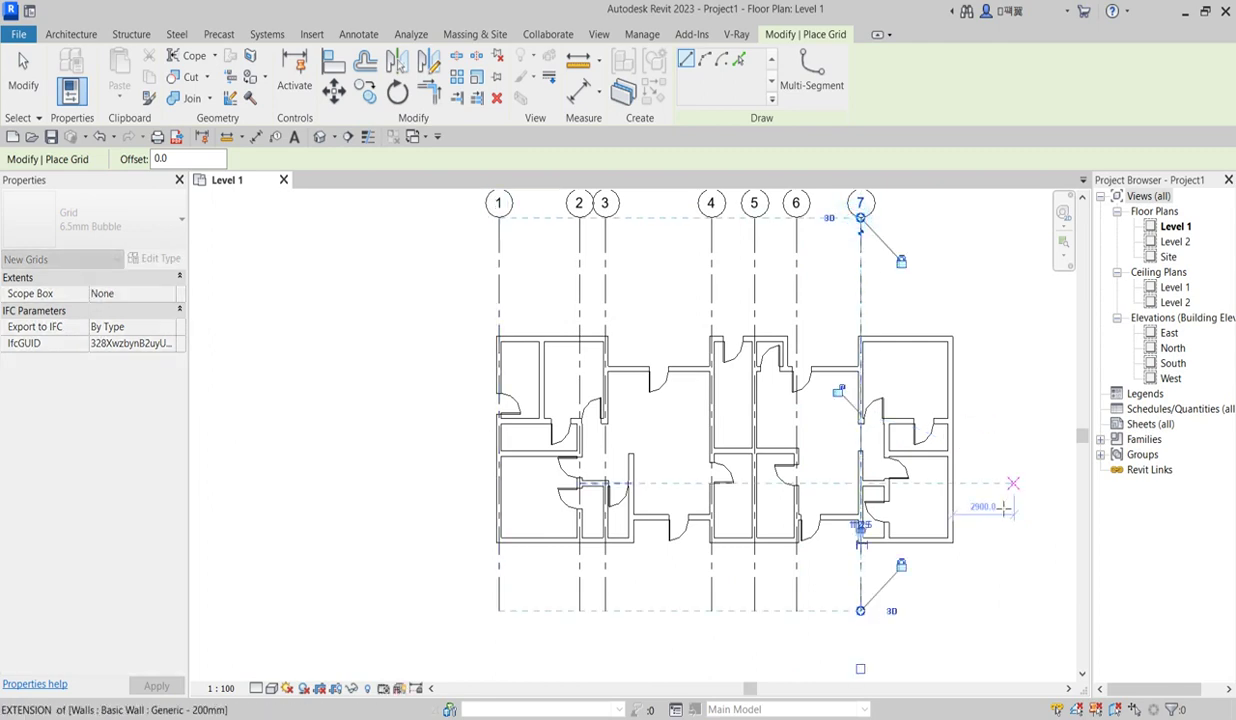
pyautogui.click(950, 611)
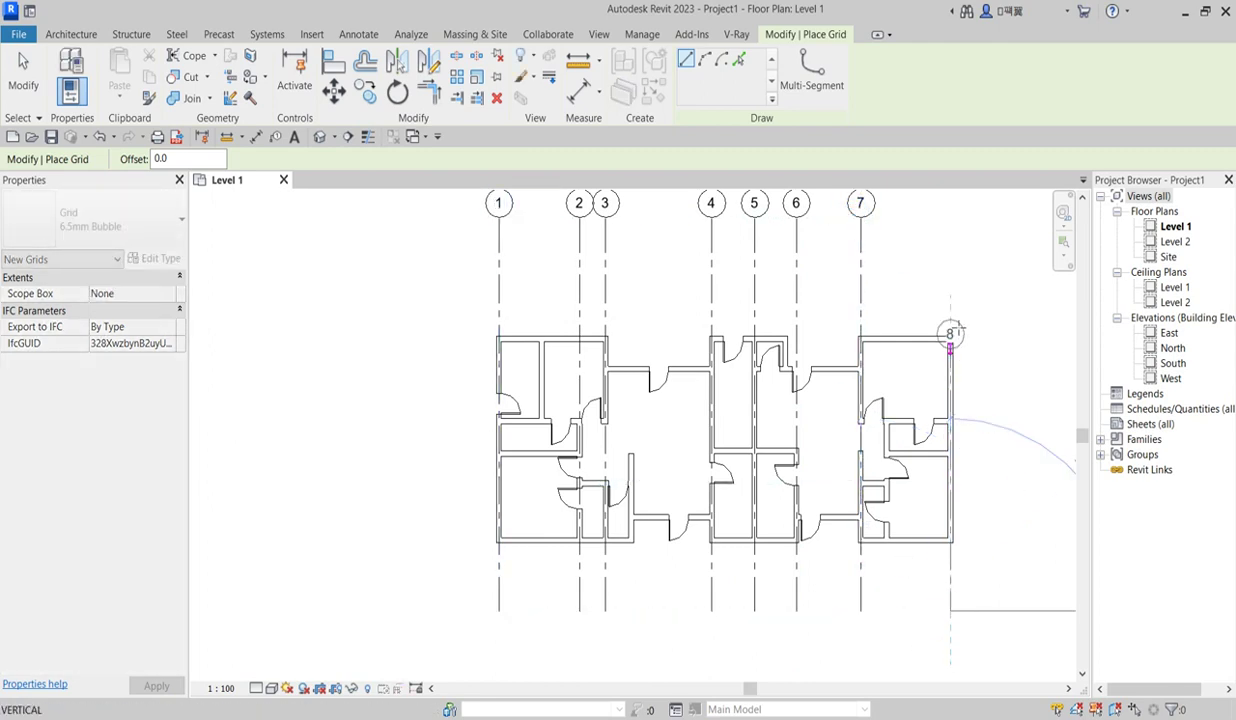
pyautogui.click(950, 217)
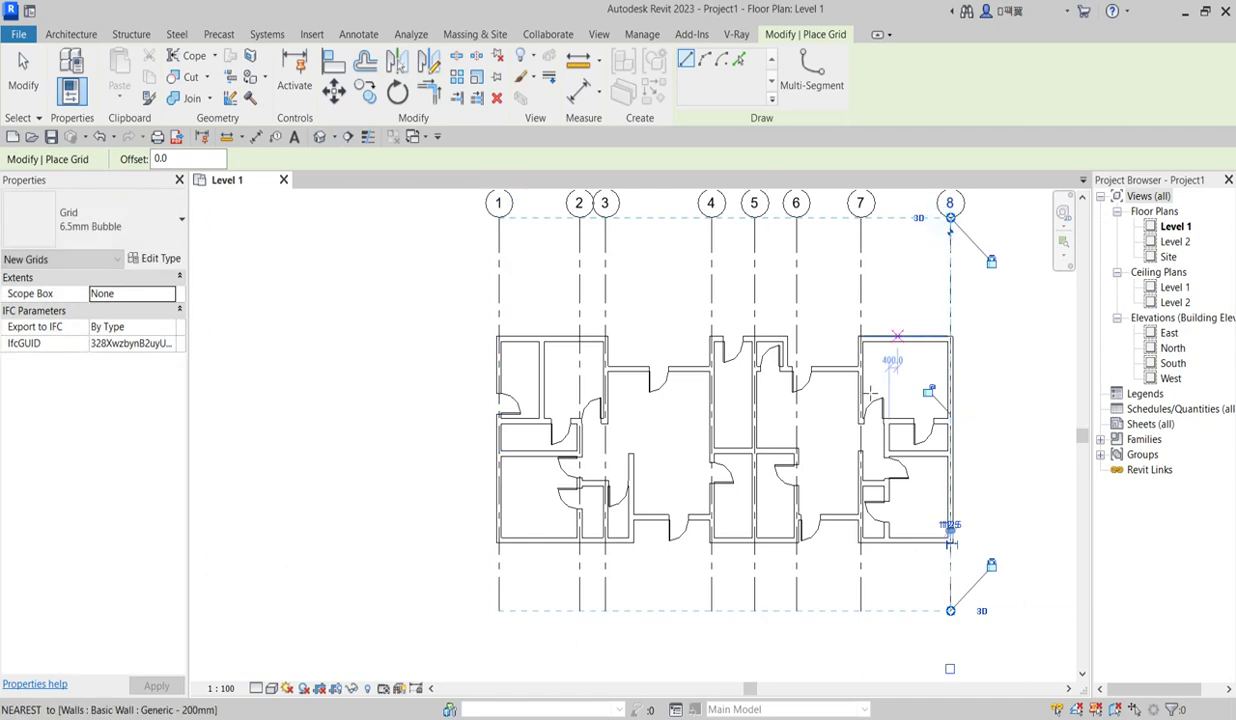
# Step: Draw a horizontal grid along the plan's top wall, exit the Grid tool, and select it
pyautogui.scroll(-2, 836, 598)
pyautogui.scroll(2, 860, 590)
pyautogui.scroll(-3, 720, 553)
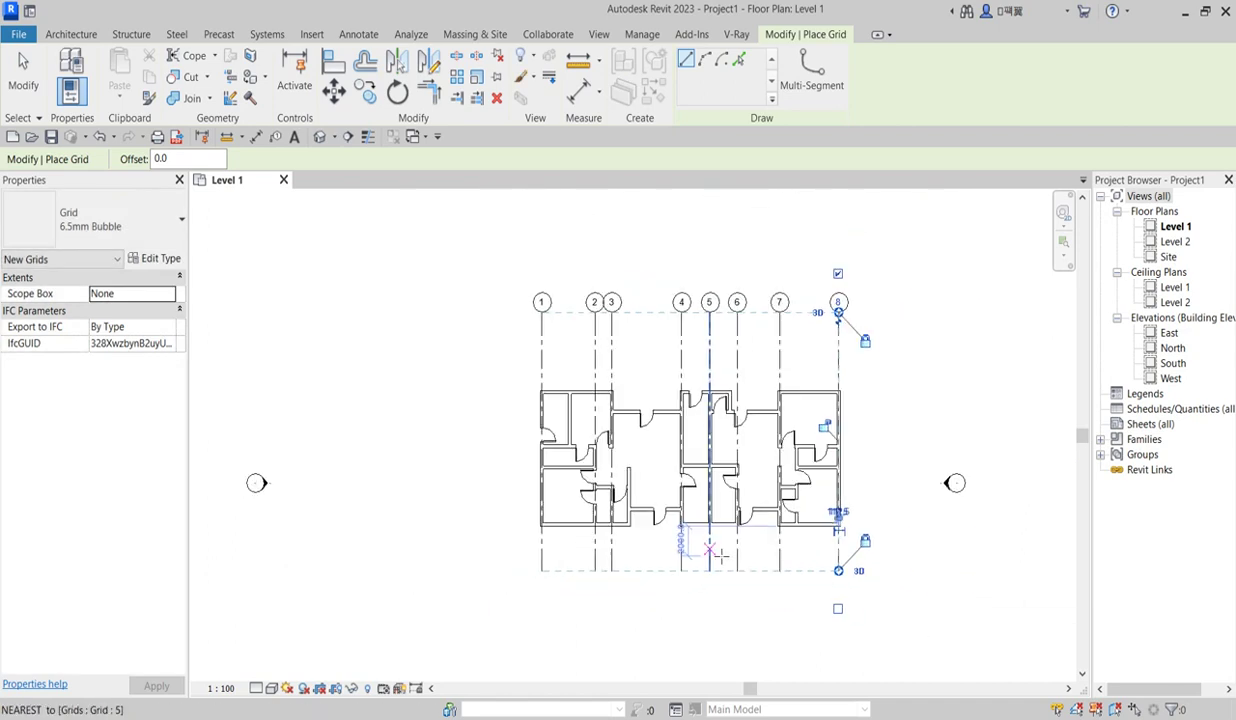
pyautogui.scroll(2, 481, 448)
pyautogui.scroll(-2, 484, 385)
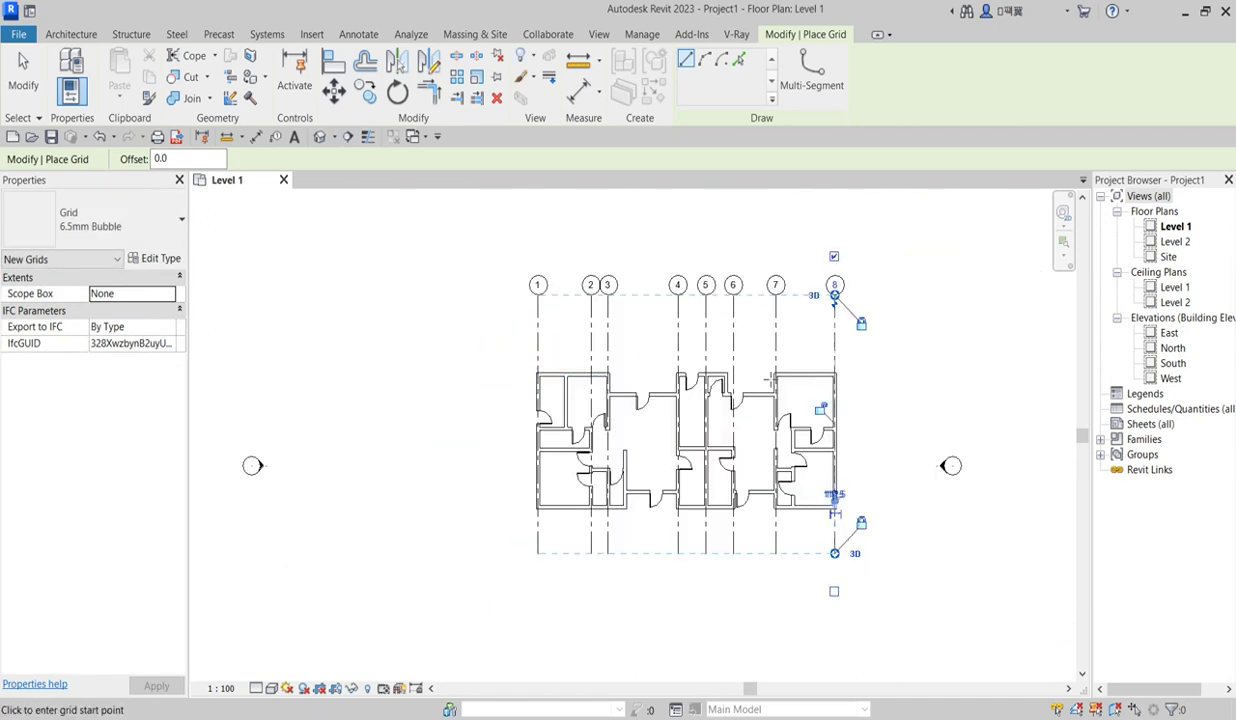
pyautogui.scroll(2, 505, 378)
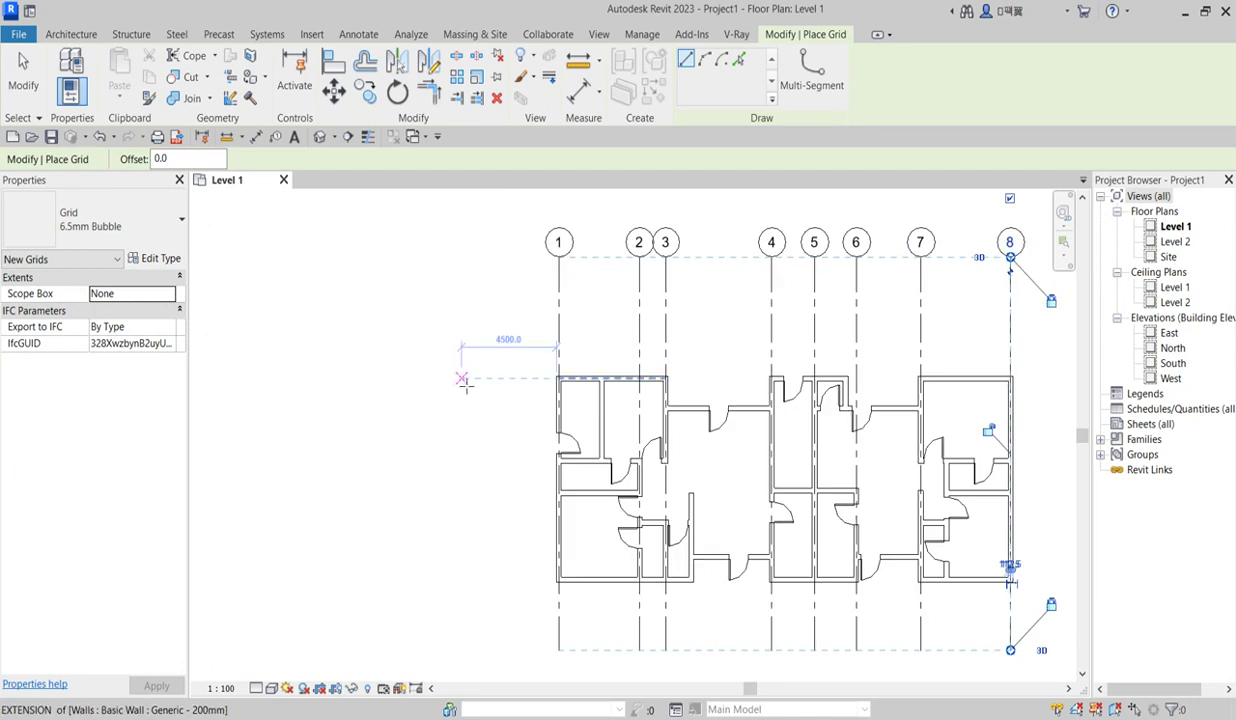
pyautogui.click(459, 378)
pyautogui.scroll(-2, 552, 378)
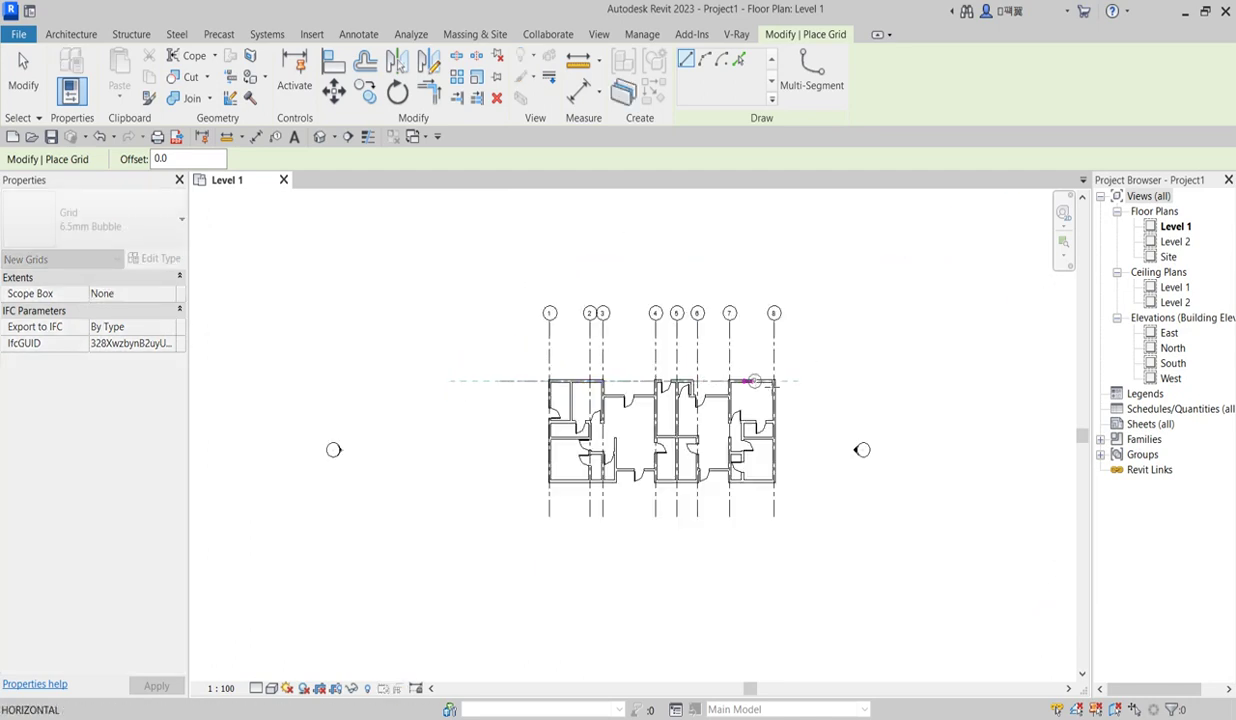
pyautogui.click(811, 381)
pyautogui.rightClick(897, 328)
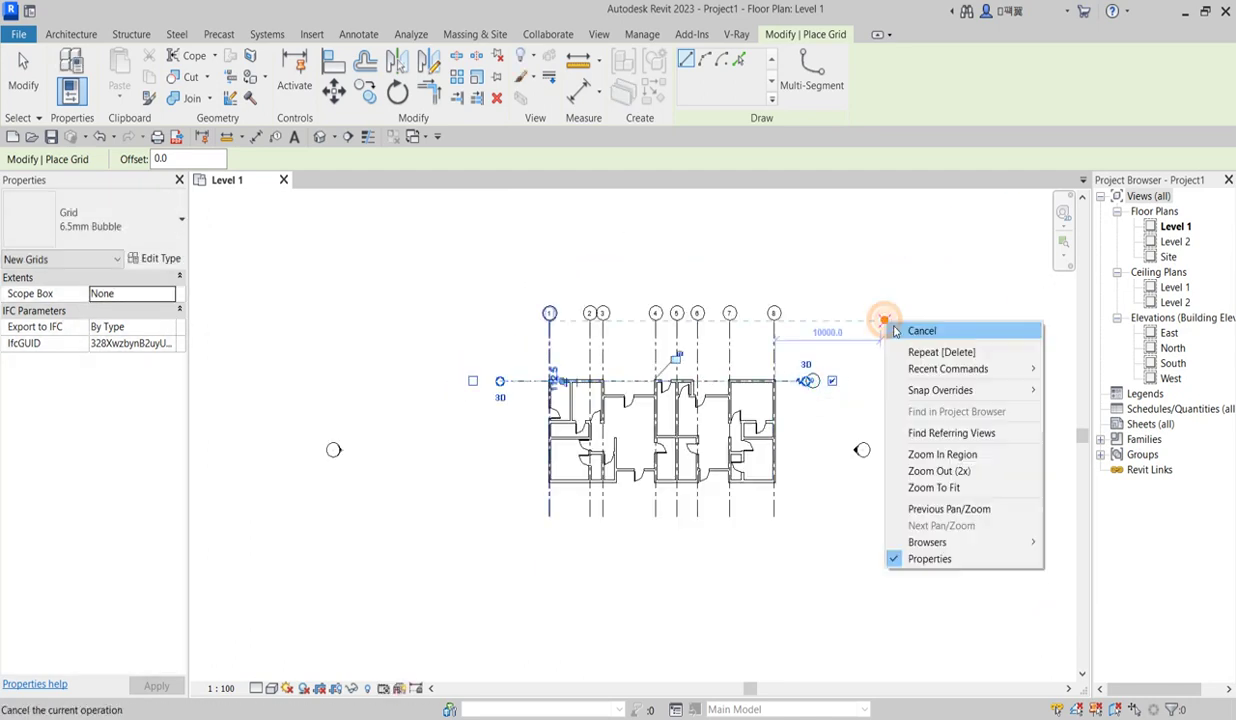
pyautogui.click(918, 333)
pyautogui.rightClick(856, 303)
pyautogui.click(905, 319)
pyautogui.scroll(2, 855, 386)
pyautogui.scroll(2, 739, 412)
pyautogui.scroll(-3, 730, 395)
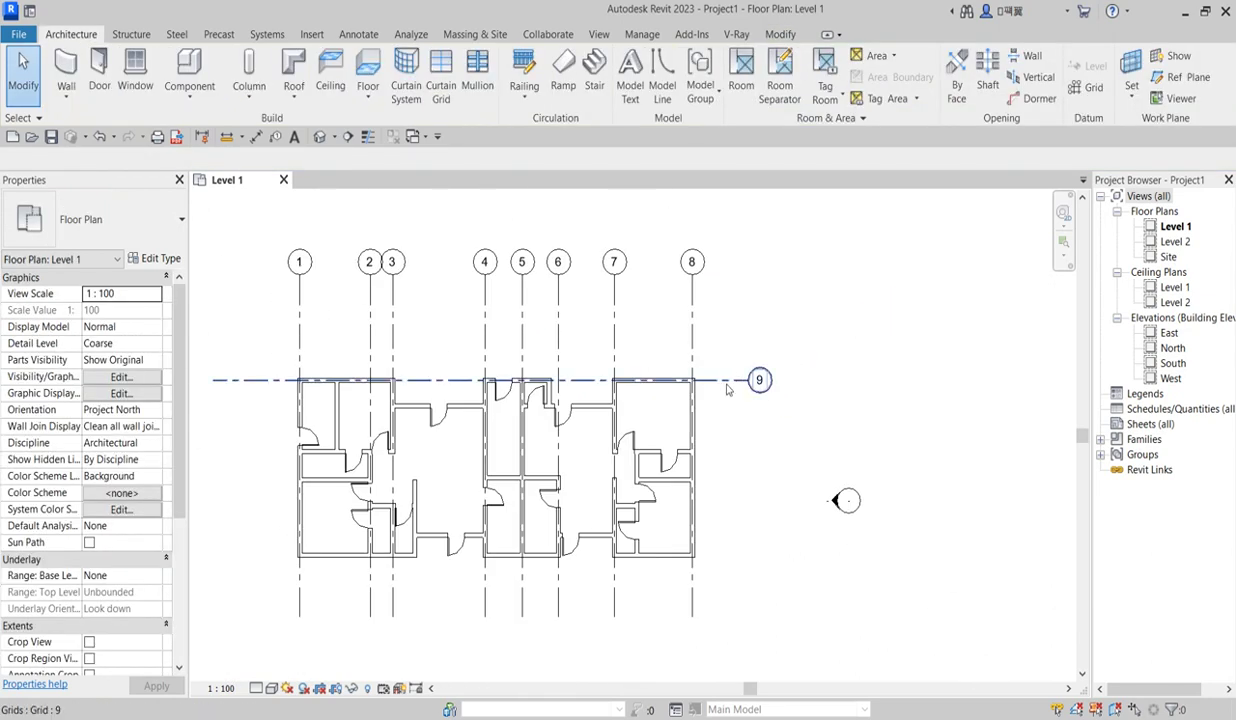
pyautogui.scroll(2, 753, 394)
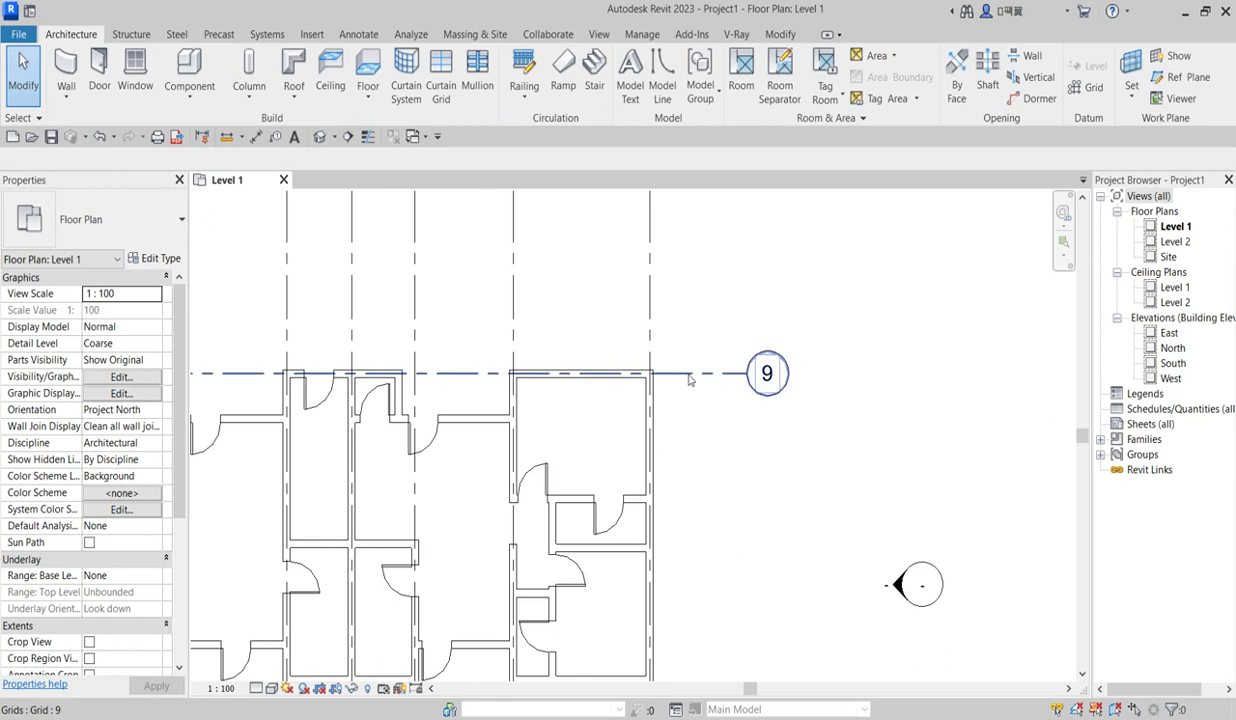
pyautogui.click(688, 376)
# Step: Rename horizontal grid 9's bubble to A
pyautogui.click(776, 380)
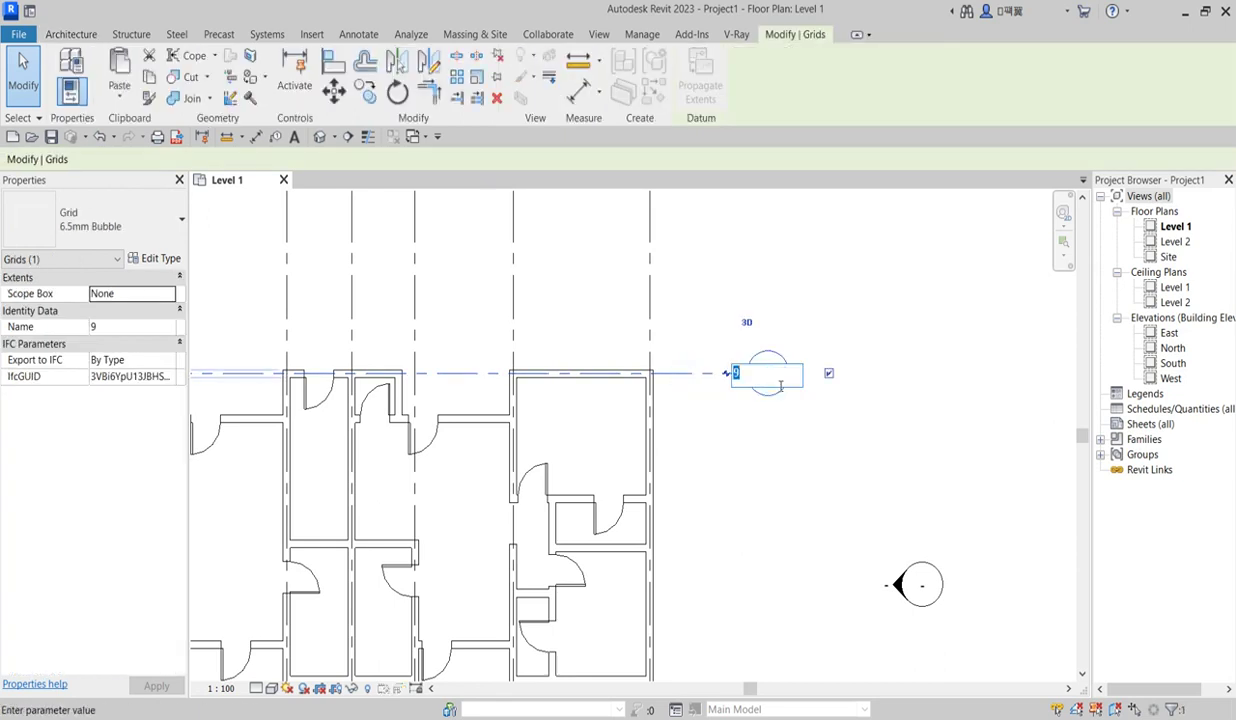
pyautogui.press('Return')
pyautogui.scroll(-2, 757, 393)
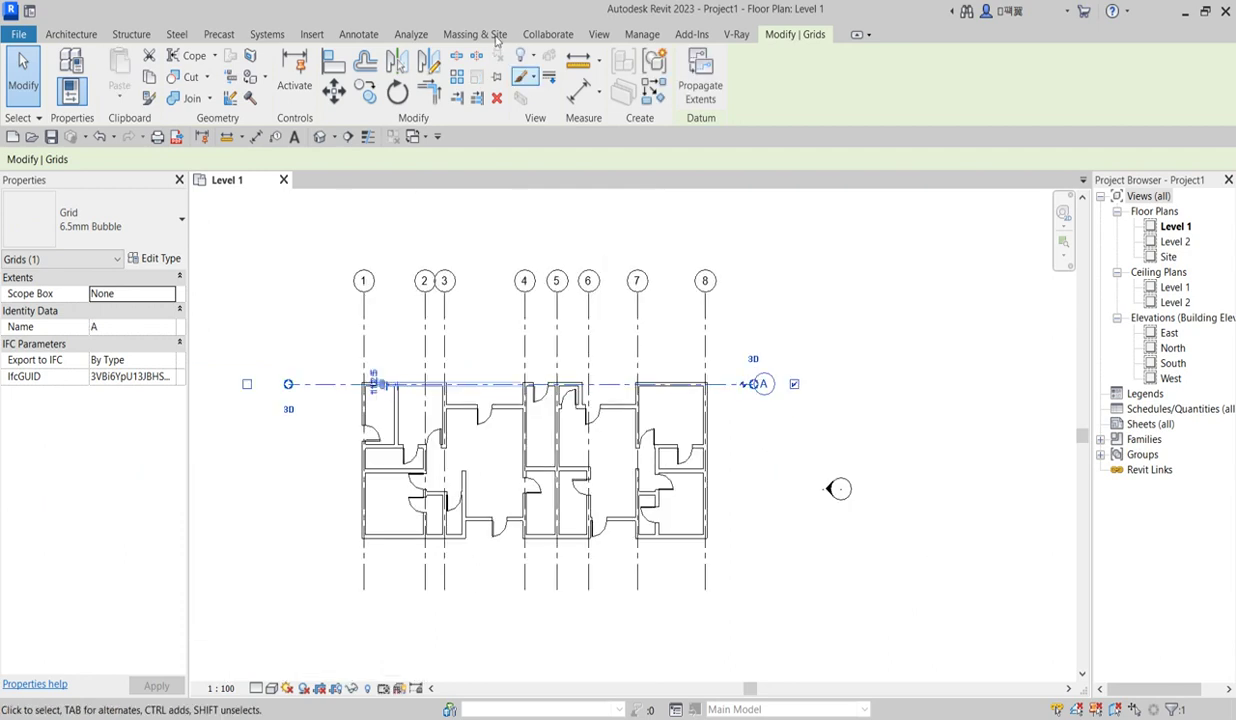
# Step: Draw horizontal grids B, C and D with GR, bubbles aligned with A
pyautogui.press('g')
pyautogui.press('r')
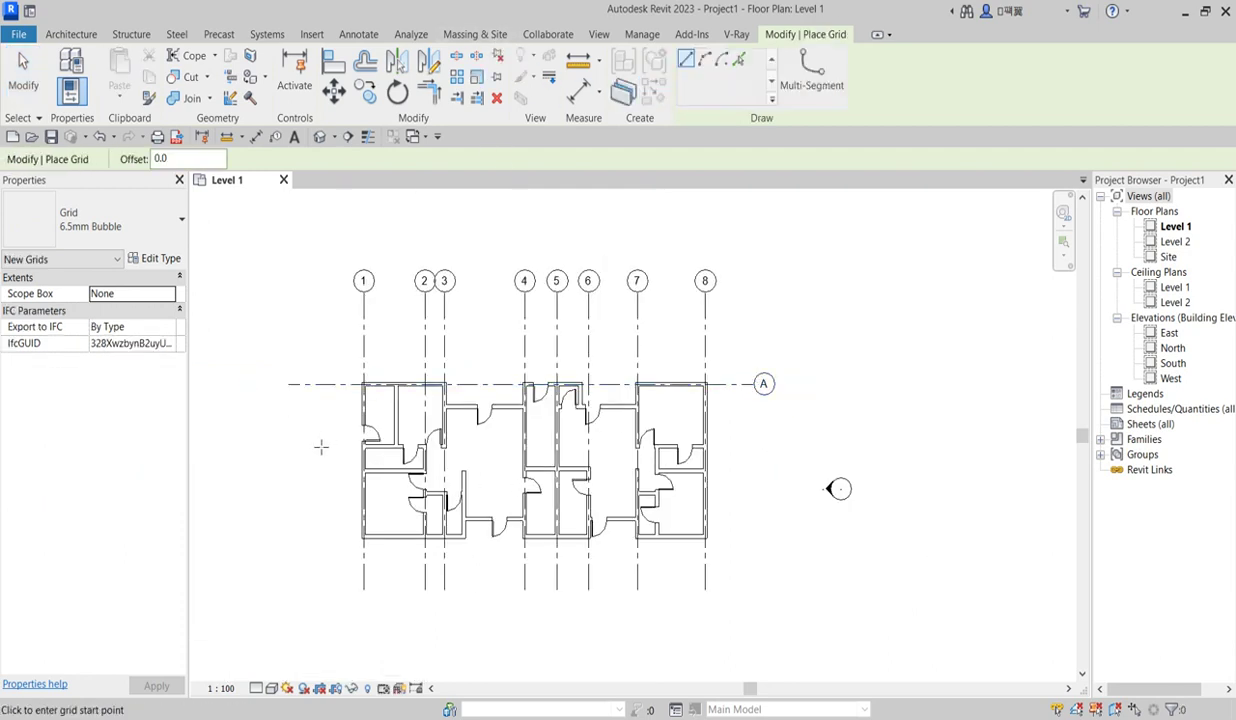
pyautogui.click(290, 442)
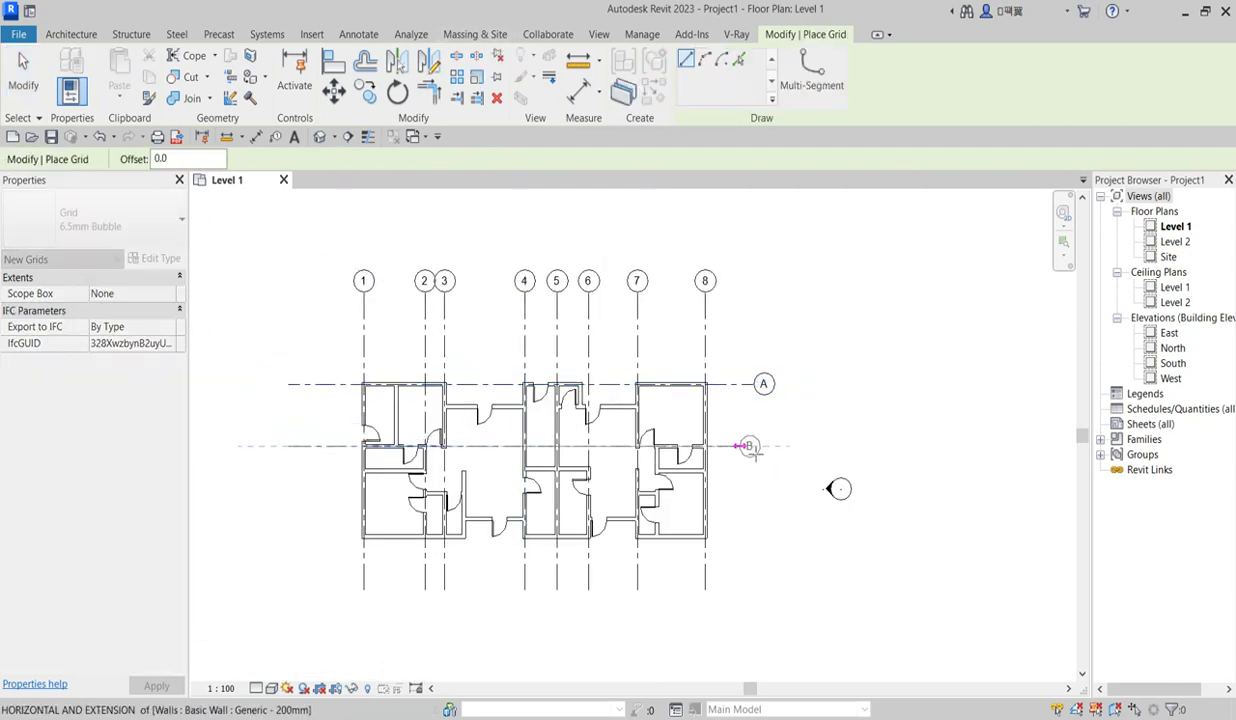
pyautogui.click(757, 447)
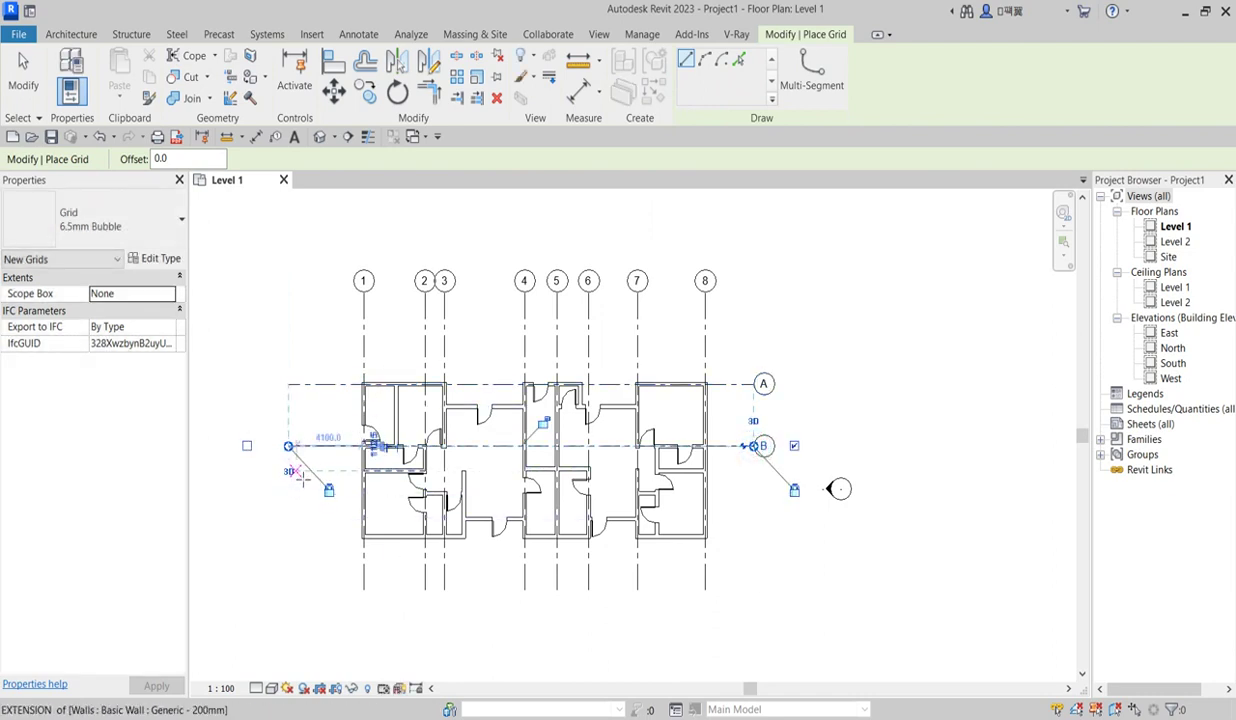
pyautogui.scroll(3, 295, 478)
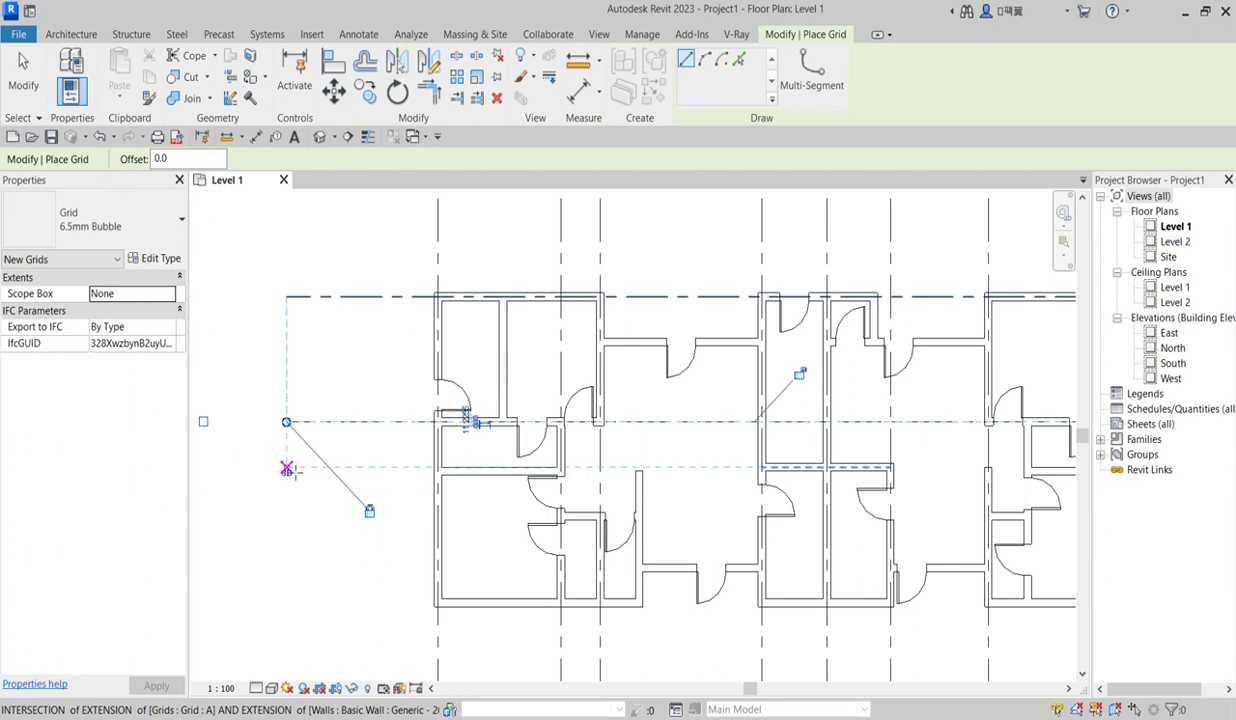
pyautogui.click(287, 470)
pyautogui.scroll(-3, 287, 468)
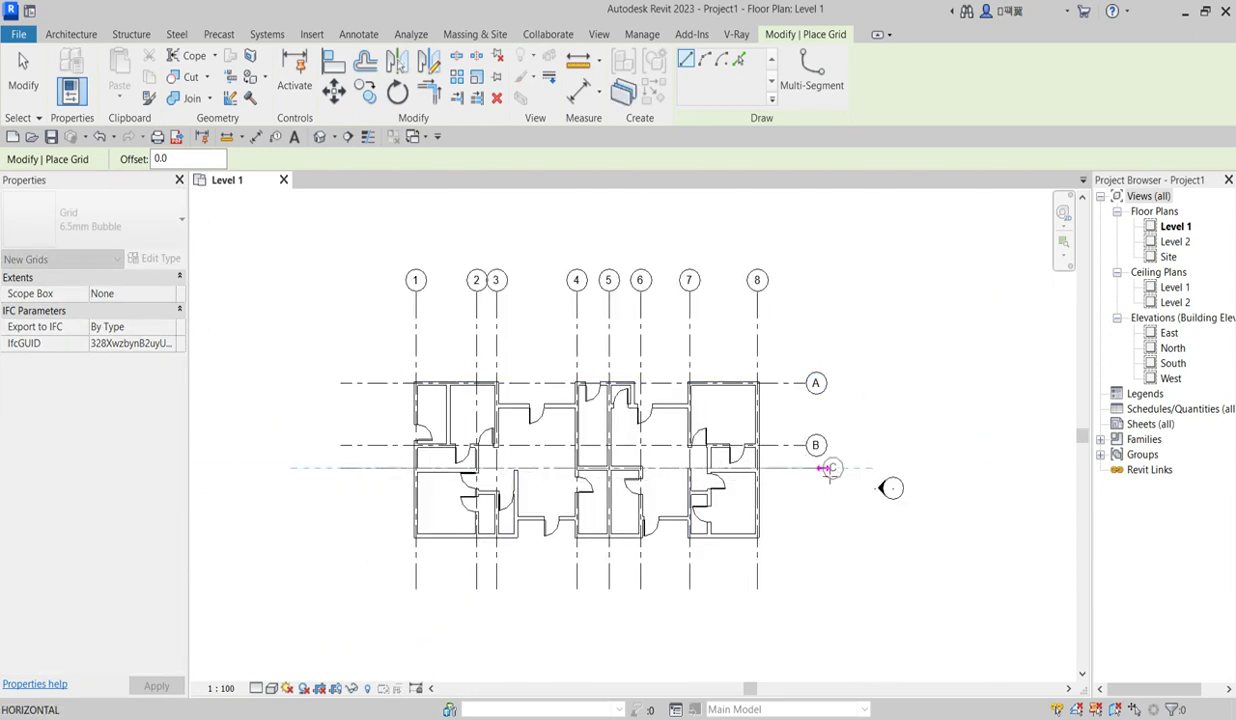
pyautogui.click(815, 468)
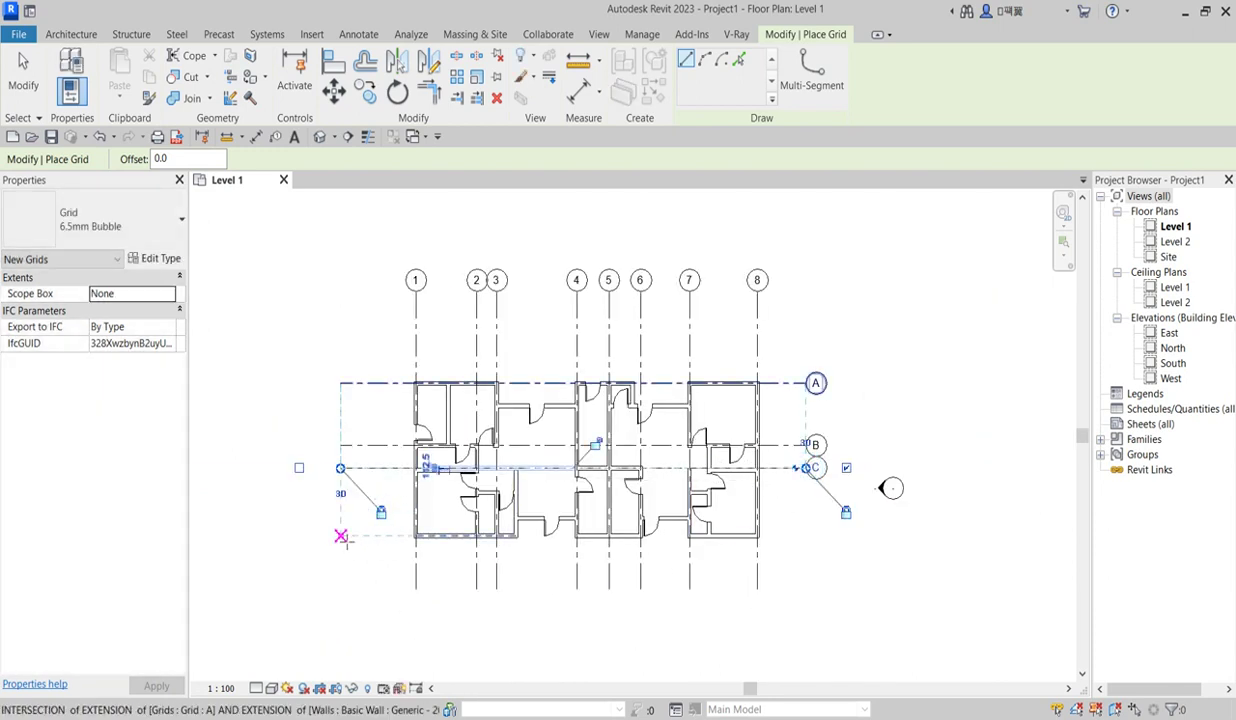
pyautogui.click(340, 536)
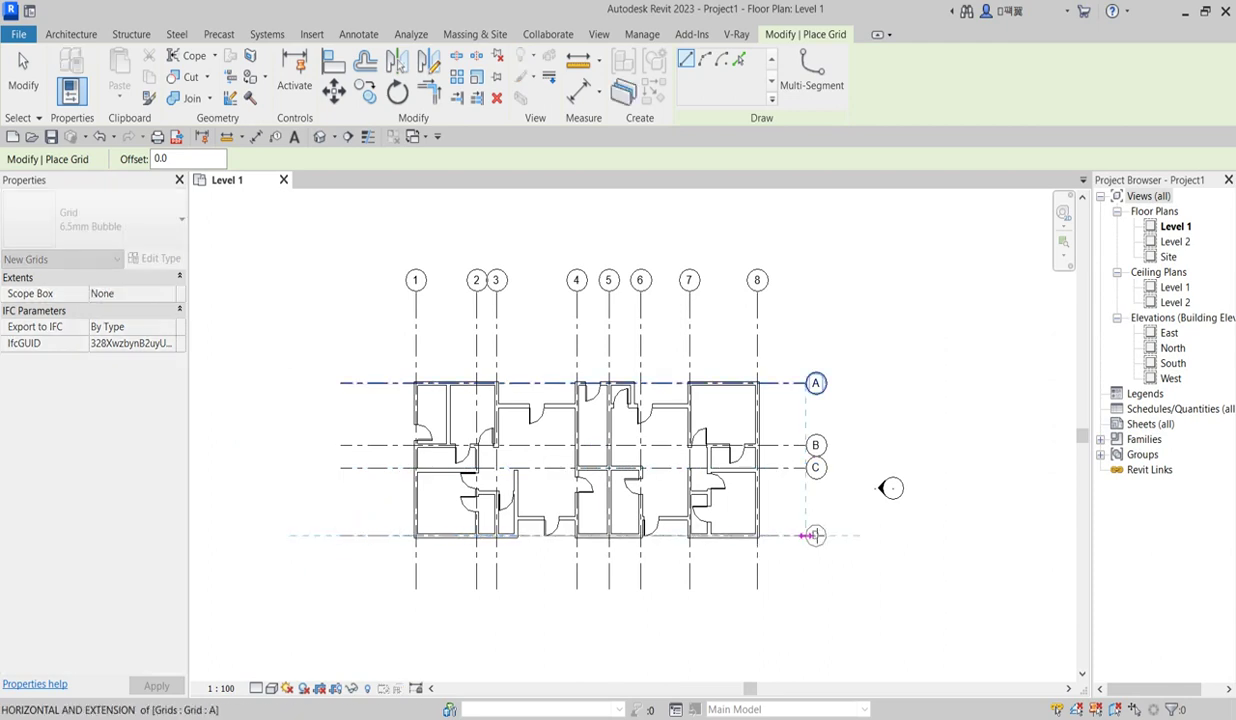
pyautogui.click(806, 536)
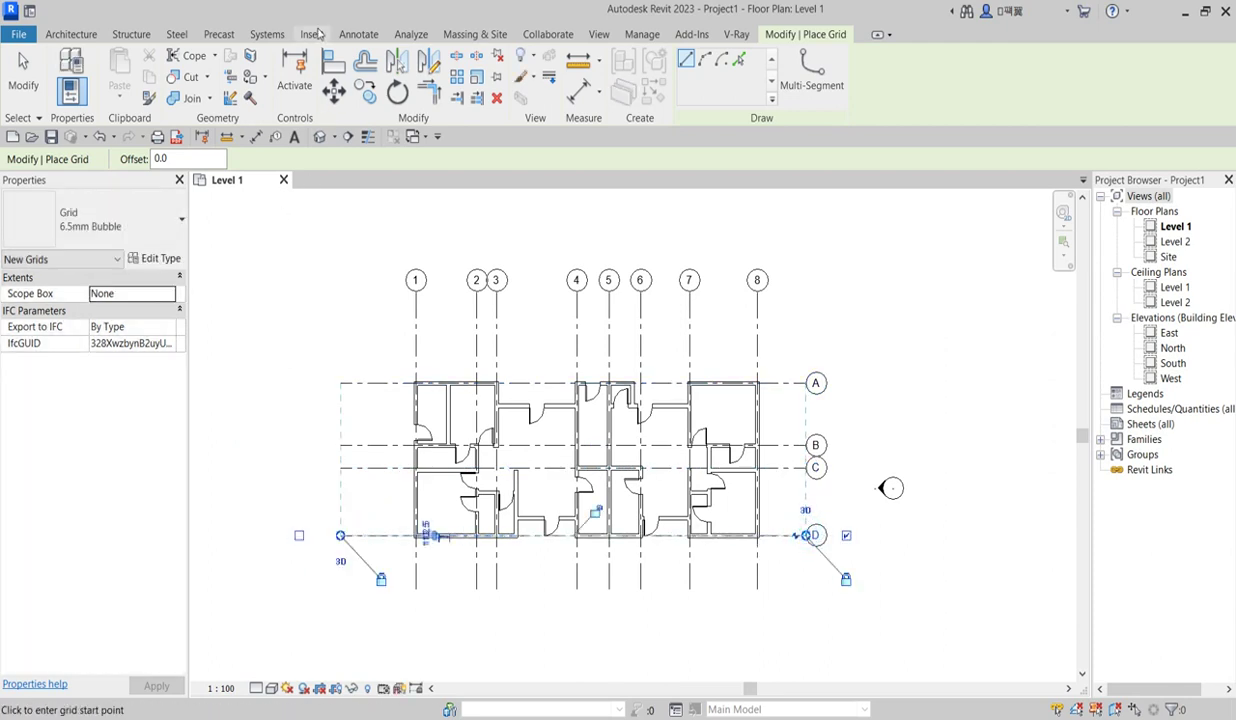
# Step: Start the Align tool and zoom in around grid line C
pyautogui.click(332, 62)
pyautogui.scroll(5, 505, 436)
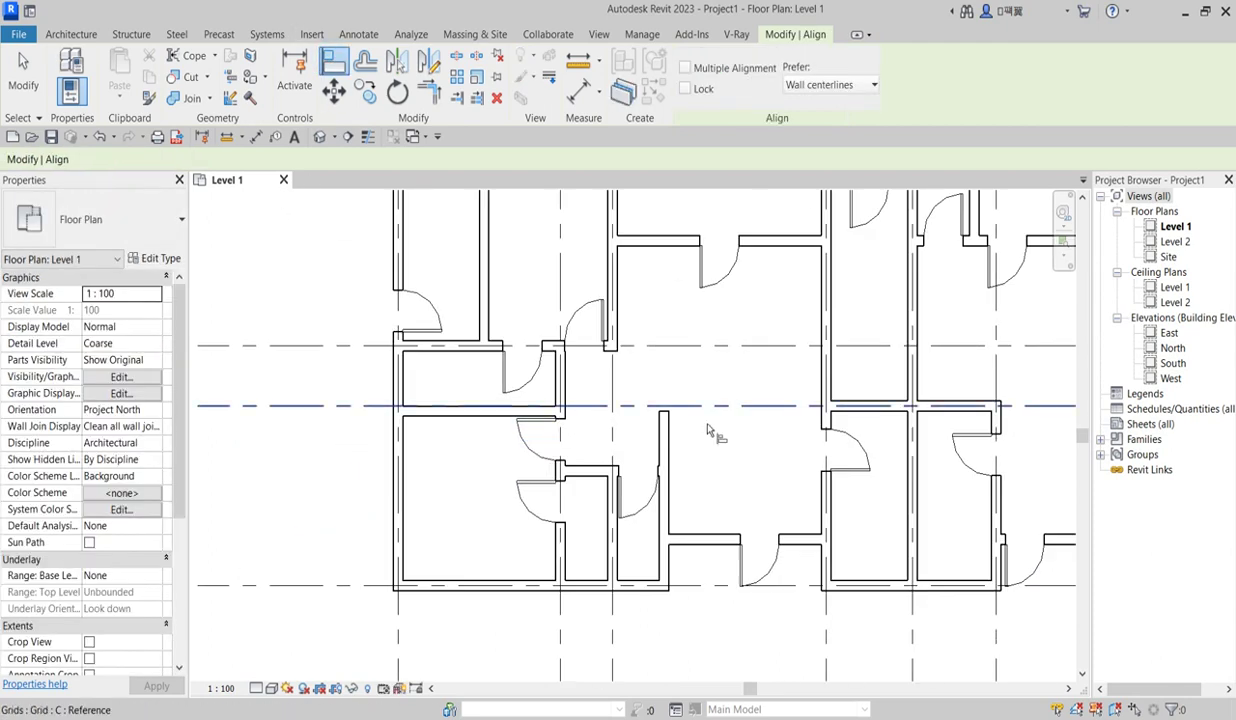
pyautogui.scroll(-5, 700, 460)
pyautogui.scroll(3, 585, 386)
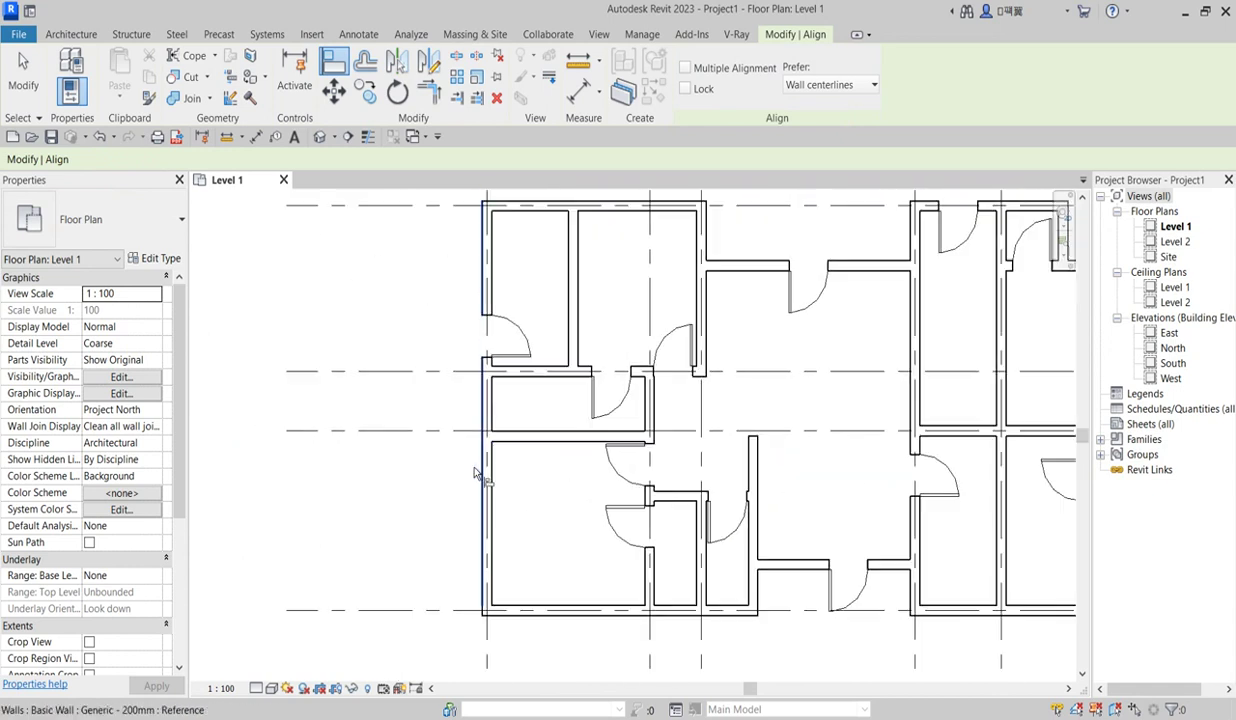
pyautogui.scroll(-3, 655, 433)
pyautogui.scroll(-1, 655, 433)
pyautogui.scroll(2, 852, 483)
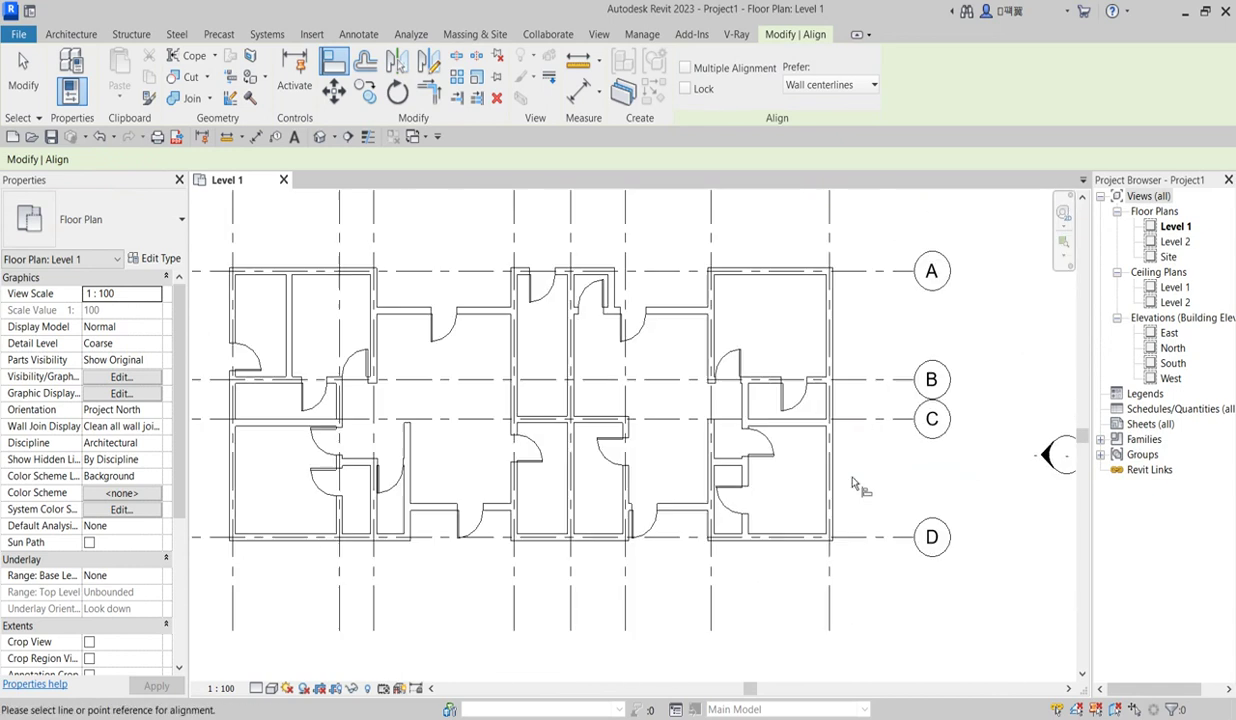
pyautogui.rightClick(866, 356)
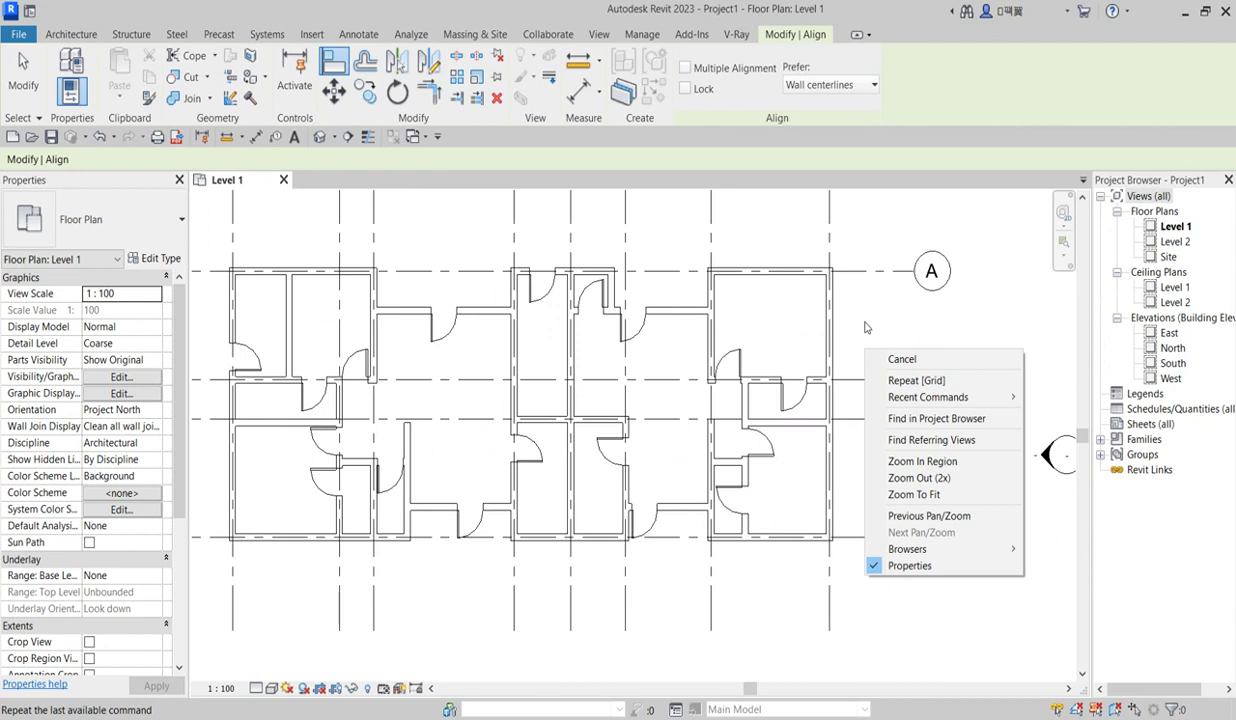
pyautogui.press('Escape')
pyautogui.scroll(-2, 864, 323)
pyautogui.scroll(3, 811, 428)
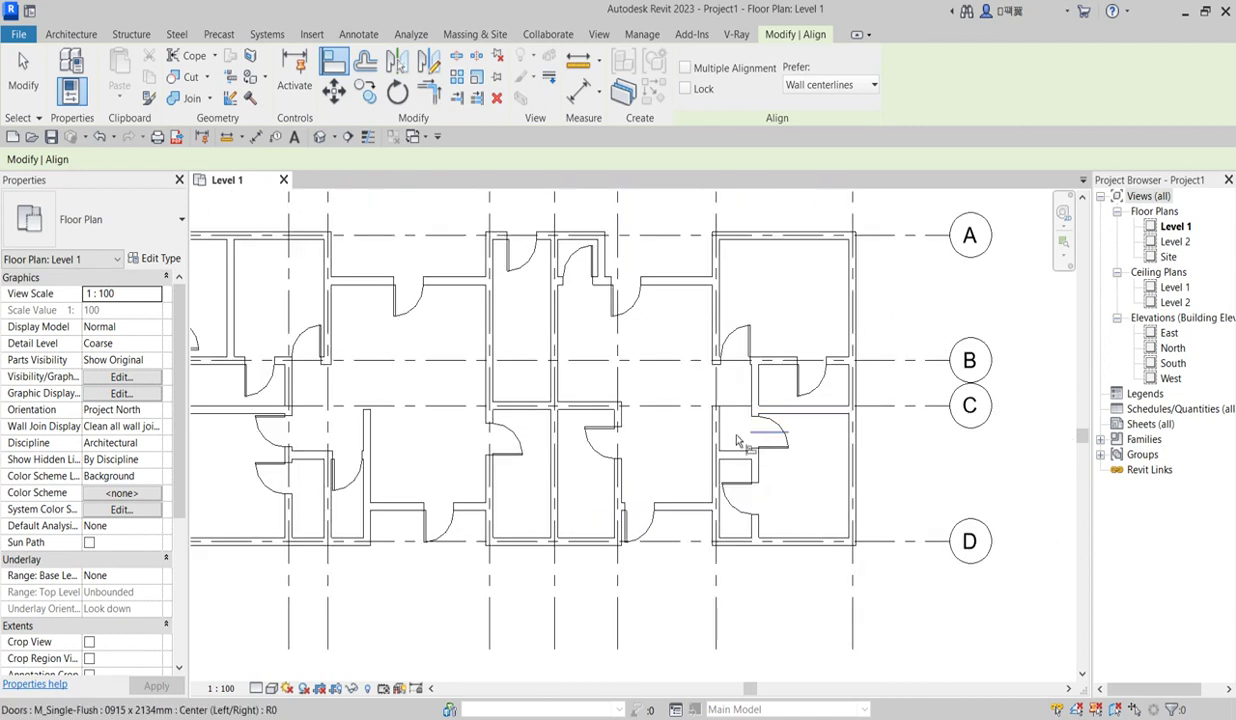
pyautogui.scroll(1, 620, 420)
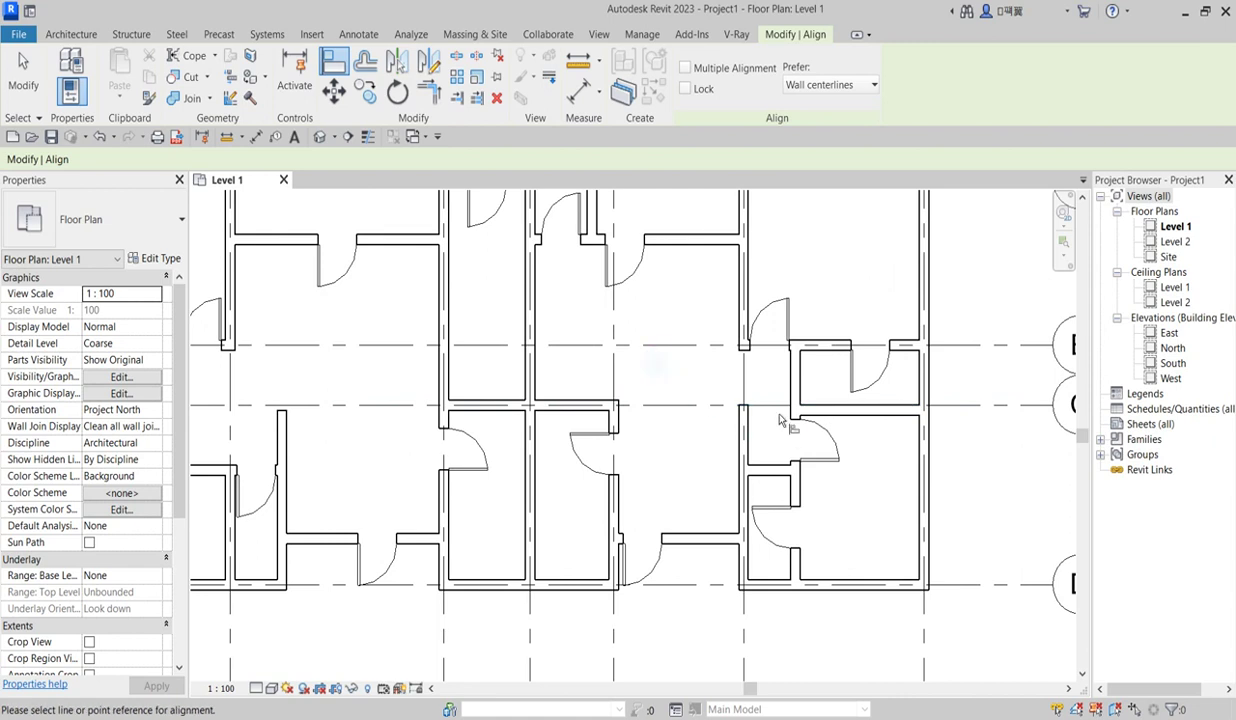
pyautogui.scroll(2, 840, 408)
# Step: Align the wall onto grid line C, using the grid as the reference
pyautogui.click(746, 411)
pyautogui.scroll(-3, 709, 406)
pyautogui.scroll(3, 660, 420)
pyautogui.click(632, 424)
pyautogui.click(500, 423)
pyautogui.scroll(-3, 632, 467)
pyautogui.scroll(-3, 632, 467)
pyautogui.scroll(3, 345, 480)
pyautogui.scroll(-4, 580, 470)
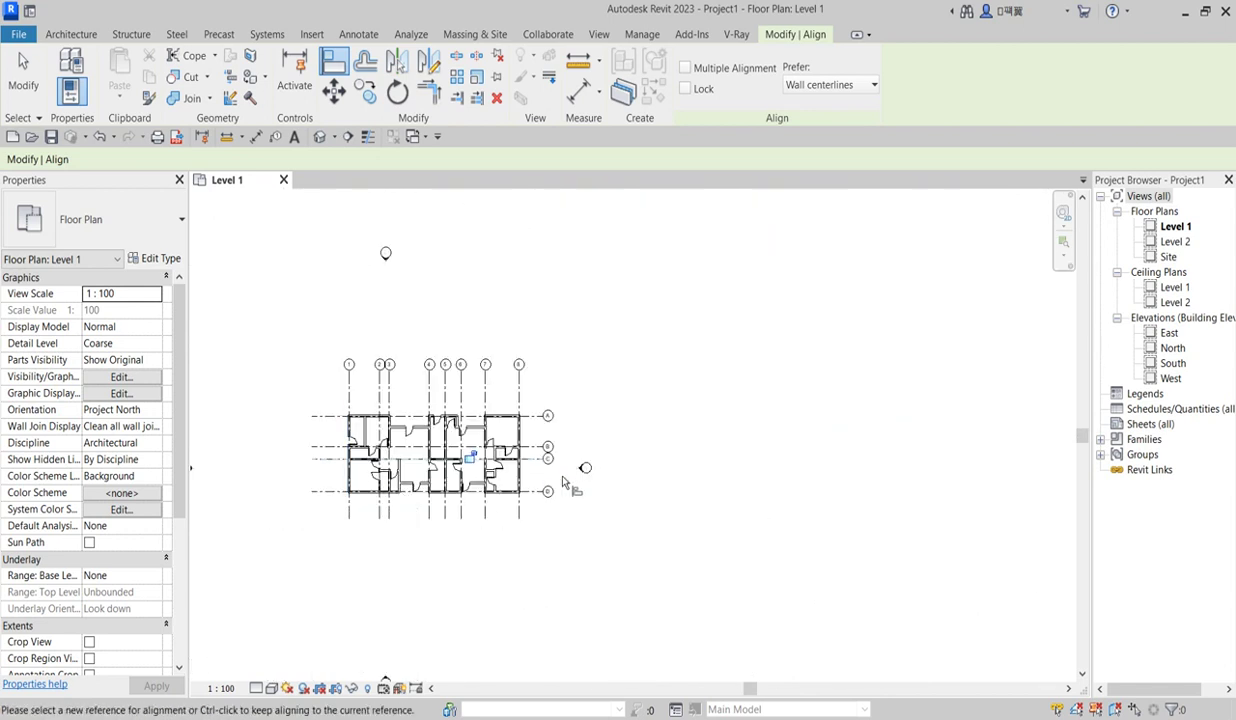
pyautogui.scroll(3, 590, 482)
# Step: Cancel the alignment and zoom to fit the whole Level 1 plan
pyautogui.rightClick(601, 364)
pyautogui.click(662, 372)
pyautogui.rightClick(652, 362)
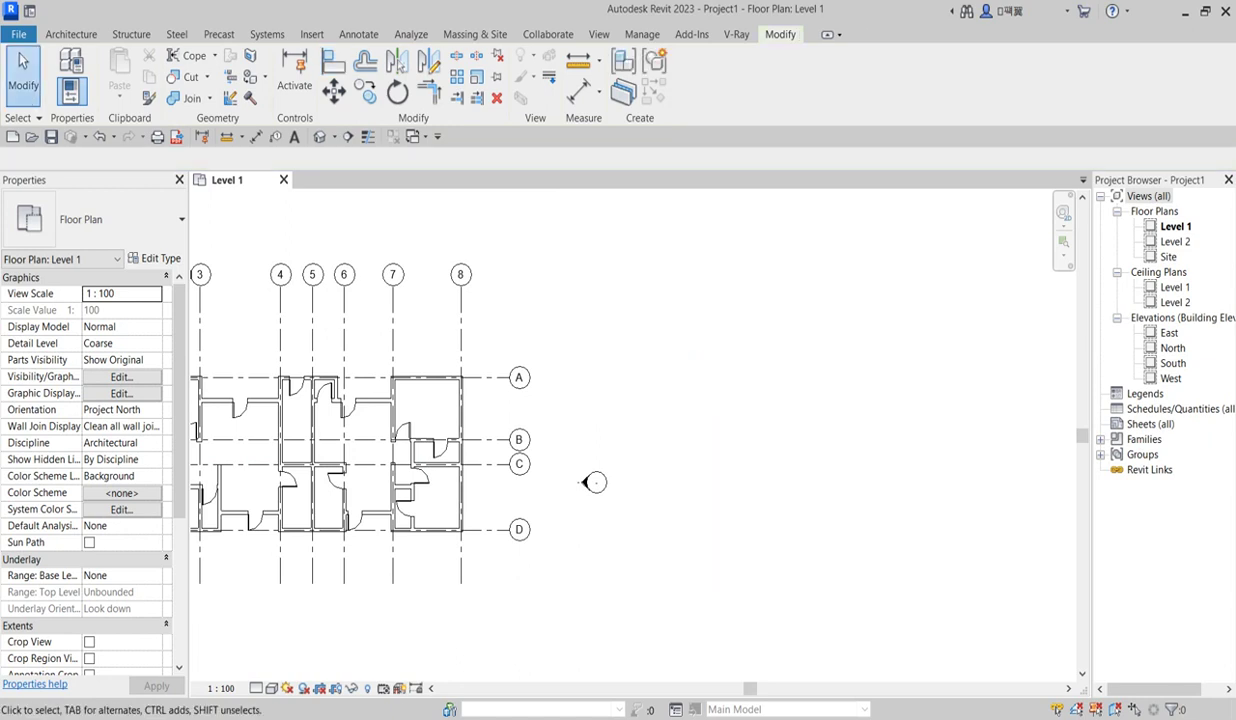
pyautogui.rightClick(772, 412)
pyautogui.click(855, 588)
pyautogui.scroll(7, 598, 330)
pyautogui.scroll(-4, 681, 513)
pyautogui.scroll(2, 577, 472)
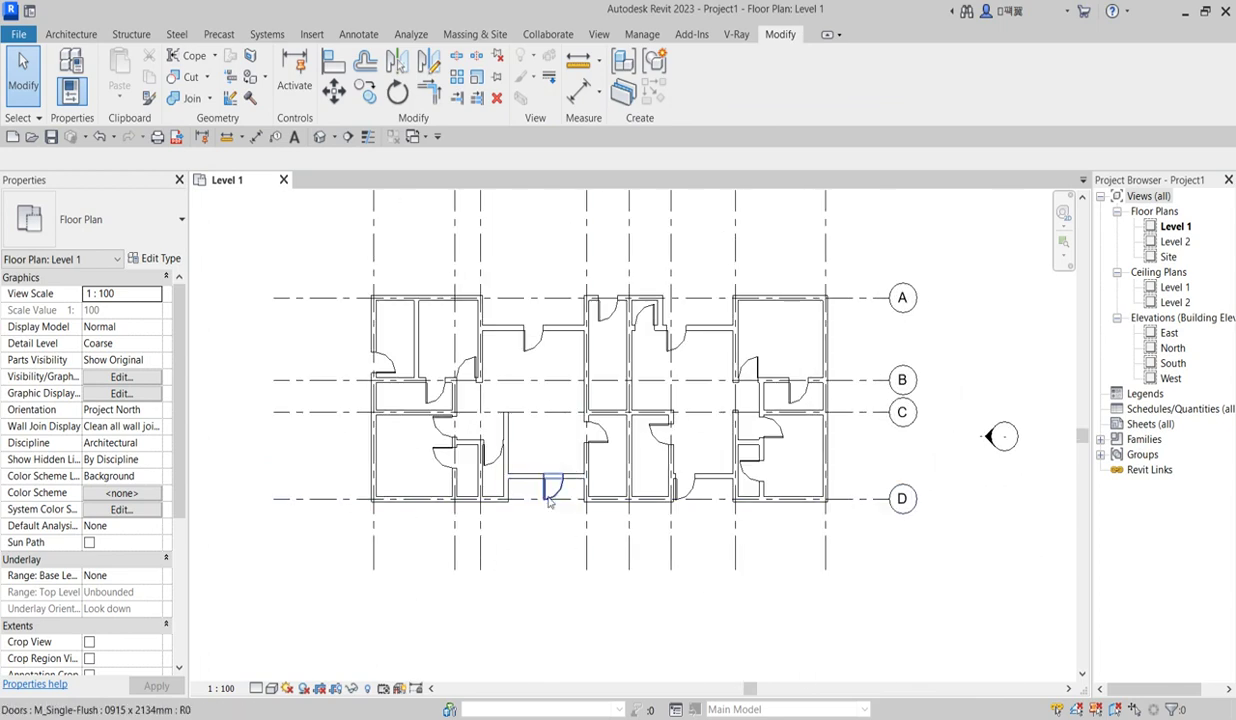
# Step: Flip the lower-middle wall's door so it swings into the room above
pyautogui.scroll(2, 548, 500)
pyautogui.click(550, 490)
pyautogui.click(560, 484)
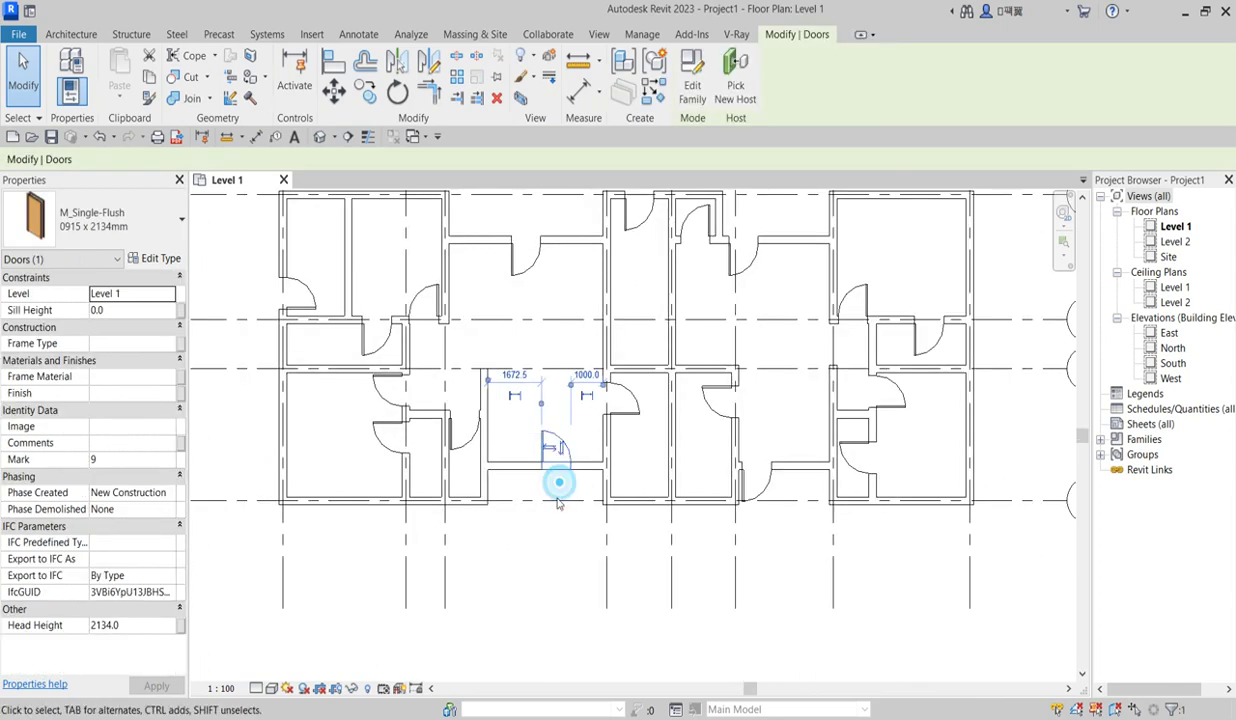
pyautogui.click(549, 540)
# Step: Slide the door in the wall near grid A 700 mm right along its wall
pyautogui.scroll(-3, 549, 542)
pyautogui.scroll(4, 440, 455)
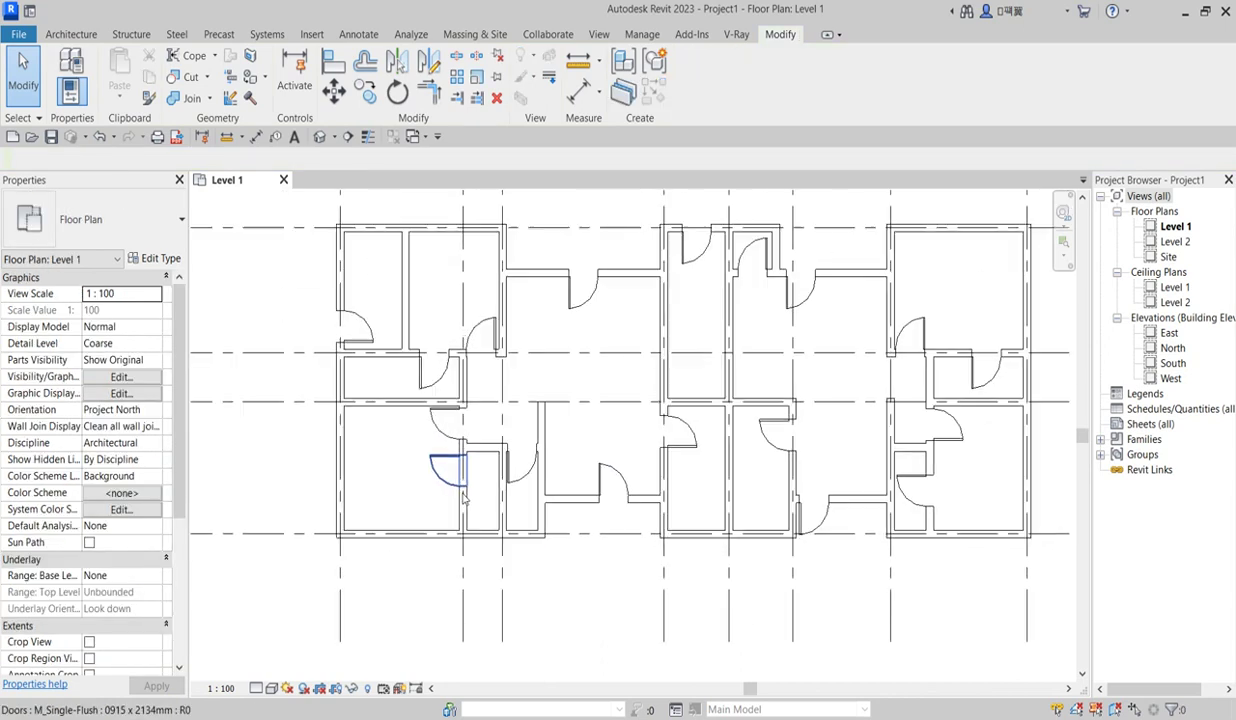
pyautogui.scroll(-3, 395, 433)
pyautogui.scroll(2, 397, 379)
pyautogui.scroll(1, 396, 379)
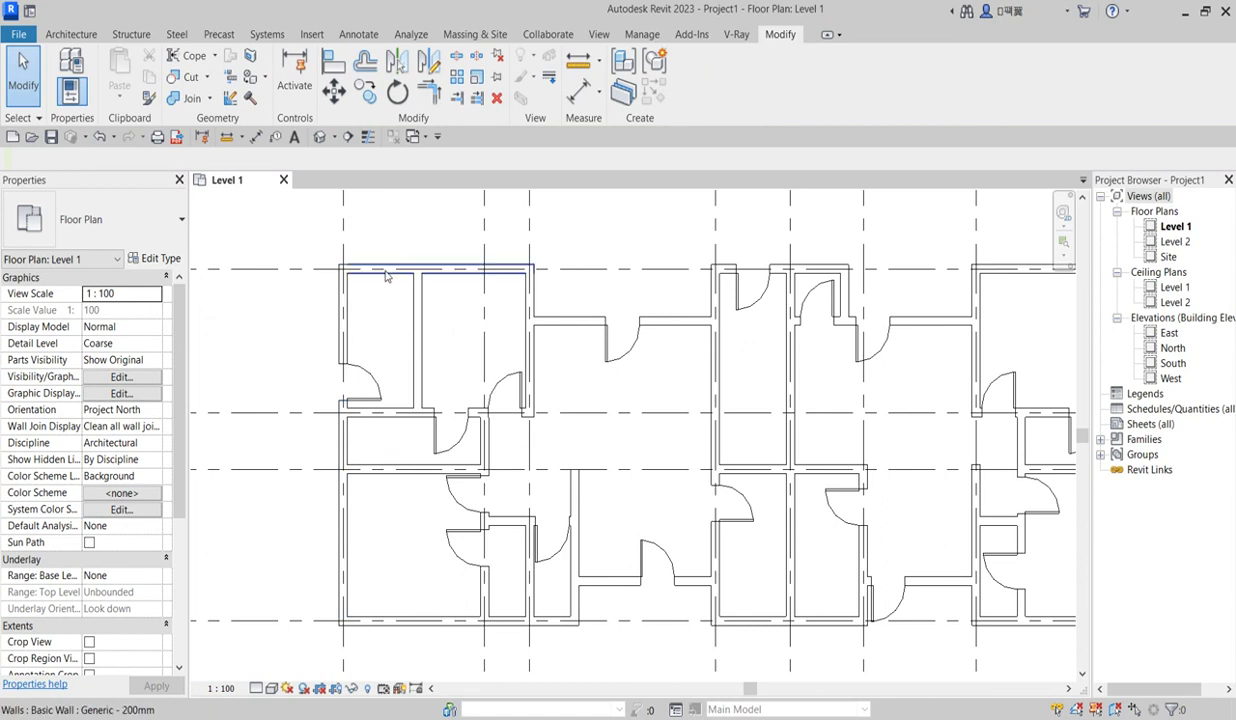
pyautogui.scroll(-2, 369, 331)
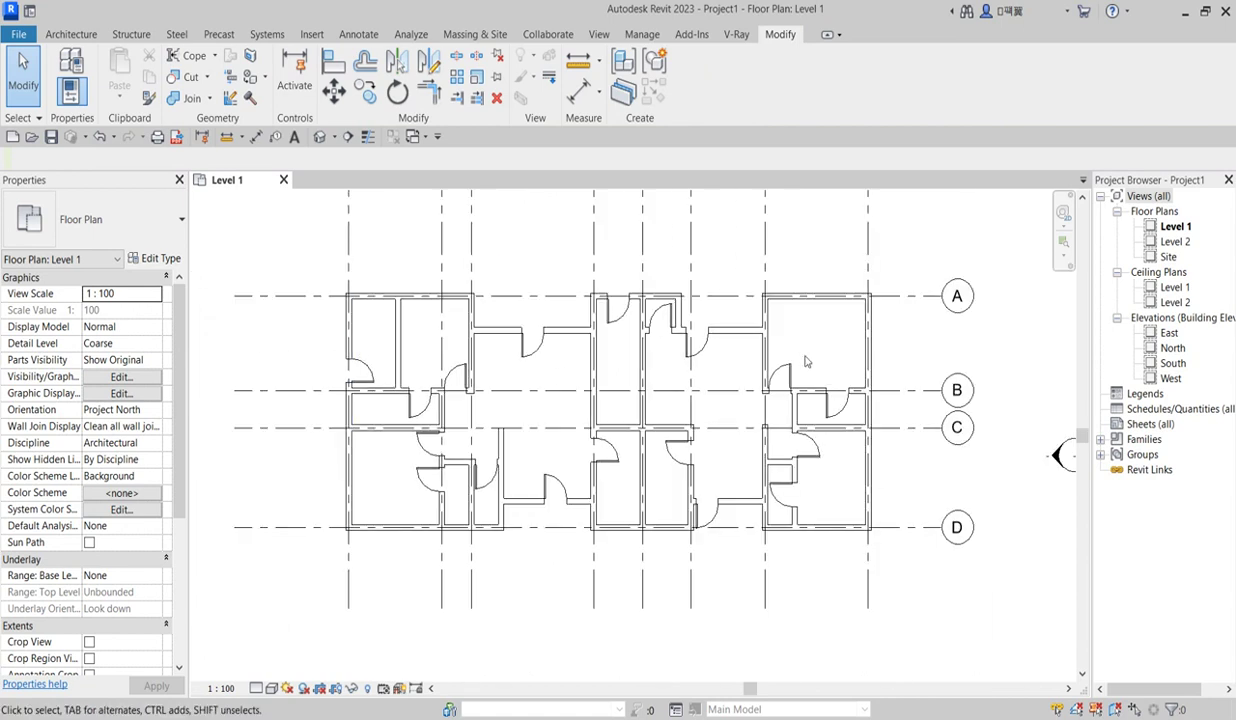
pyautogui.scroll(1, 708, 345)
pyautogui.click(716, 356)
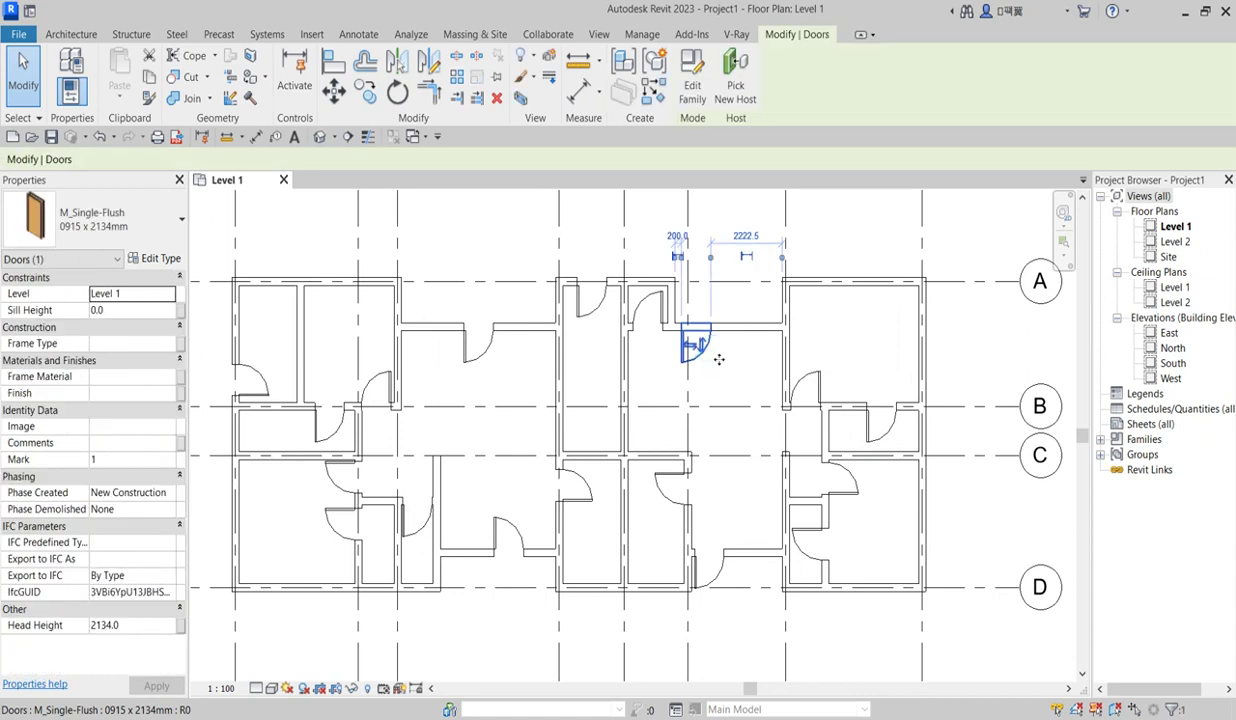
pyautogui.moveTo(718, 360)
pyautogui.mouseDown()
pyautogui.moveTo(704, 358)
pyautogui.moveTo(714, 358)
pyautogui.mouseUp()
pyautogui.click(717, 201)
# Step: Zoom around the right flat and select, then release, one of its doors
pyautogui.scroll(-1, 688, 298)
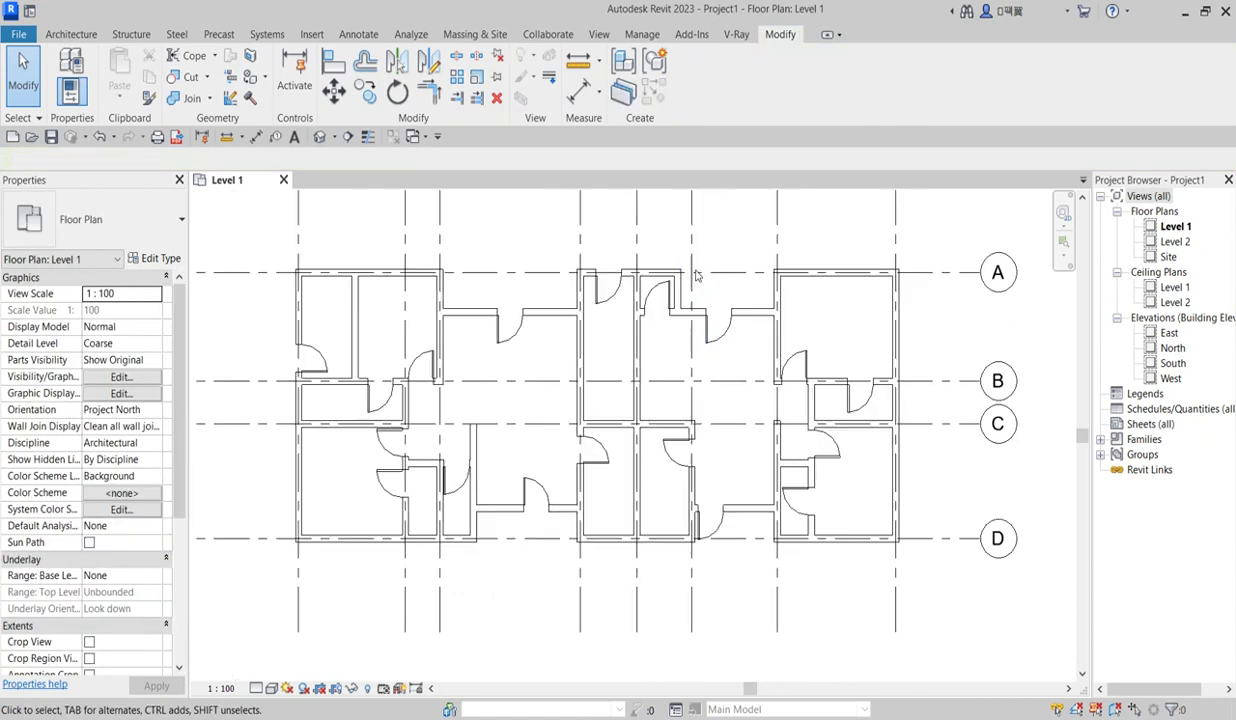
pyautogui.scroll(1, 688, 298)
pyautogui.scroll(2, 688, 298)
pyautogui.scroll(-4, 662, 268)
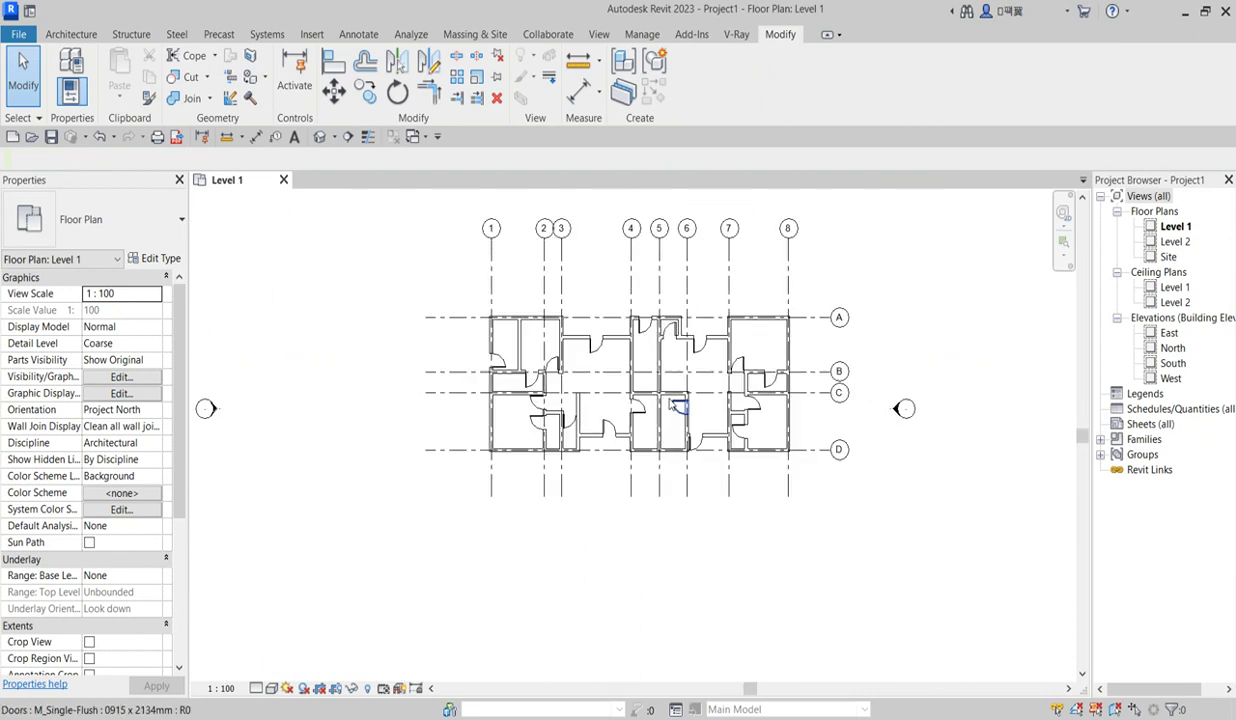
pyautogui.scroll(2, 645, 408)
pyautogui.scroll(1, 615, 265)
pyautogui.scroll(-2, 608, 306)
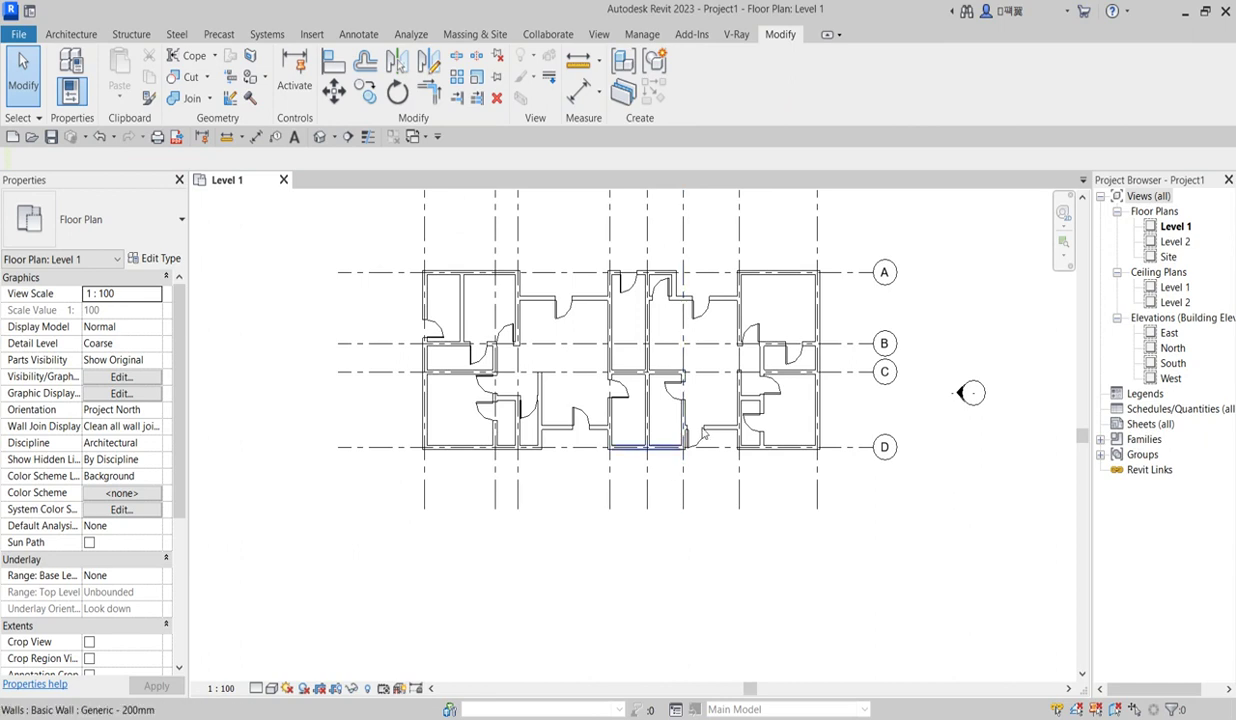
pyautogui.scroll(4, 786, 295)
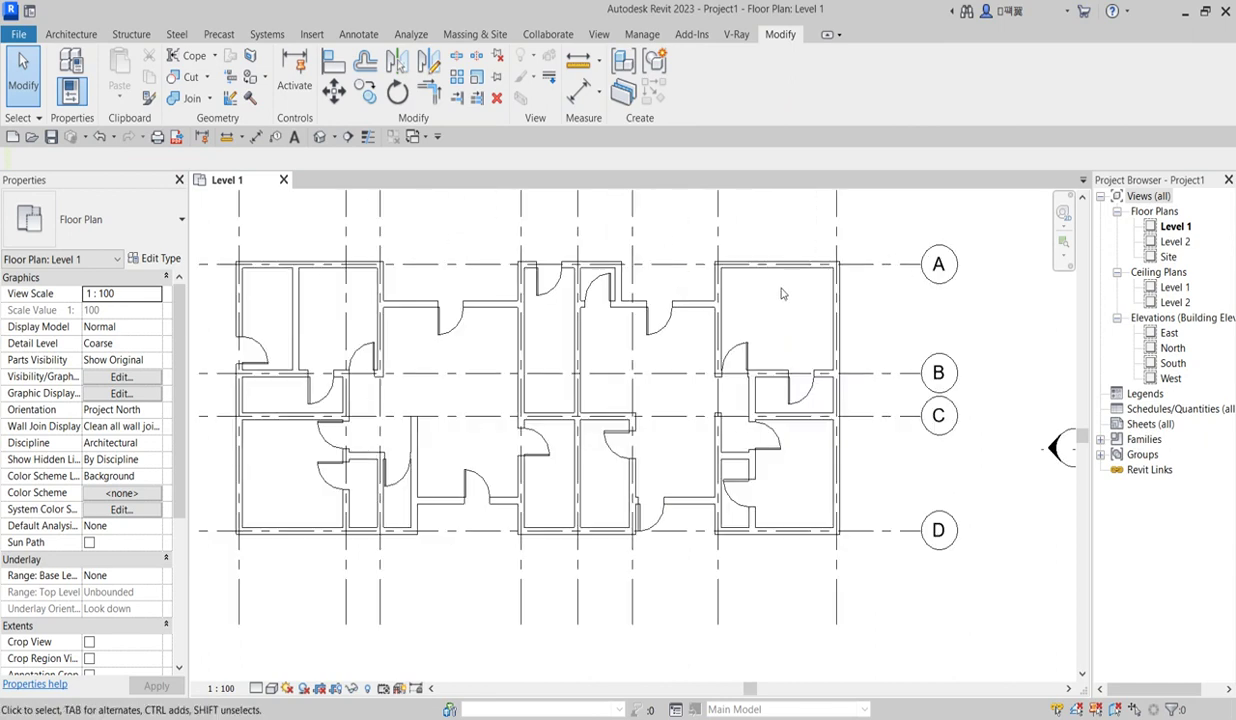
pyautogui.scroll(-3, 784, 287)
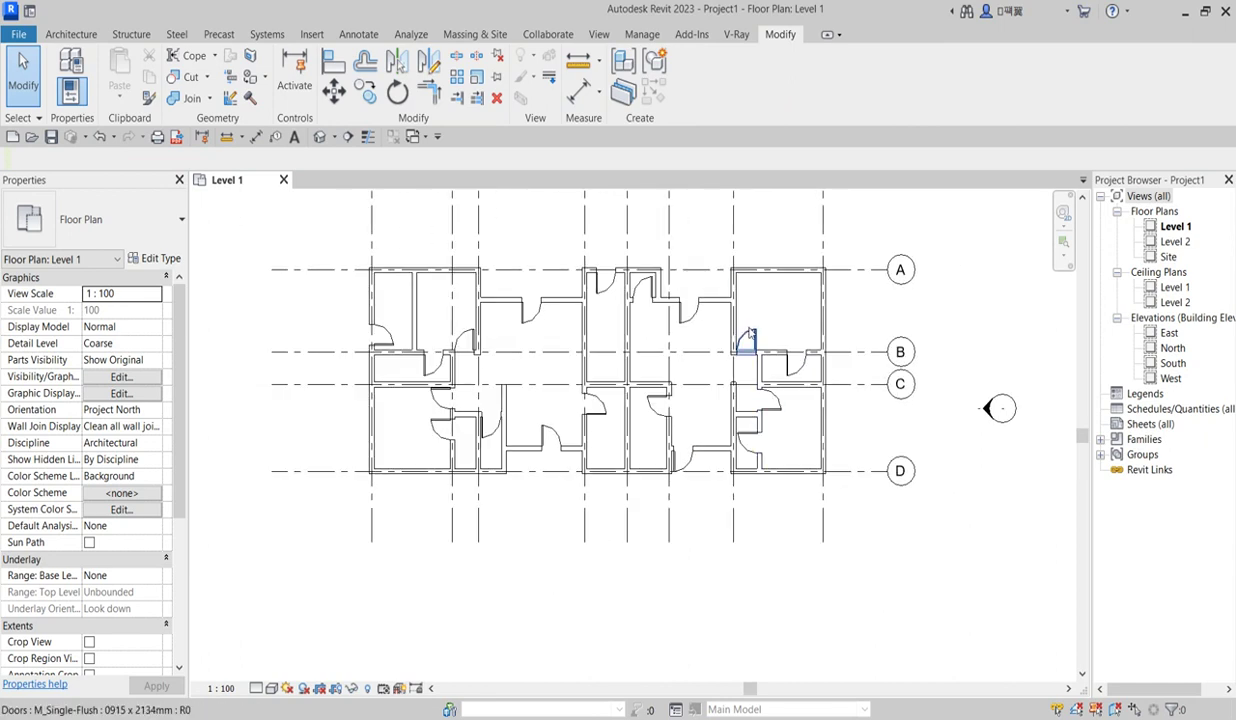
pyautogui.click(748, 330)
pyautogui.scroll(3, 748, 330)
pyautogui.click(802, 305)
# Step: Flip the swing of the door near grid B in the right flat
pyautogui.scroll(2, 760, 420)
pyautogui.click(810, 400)
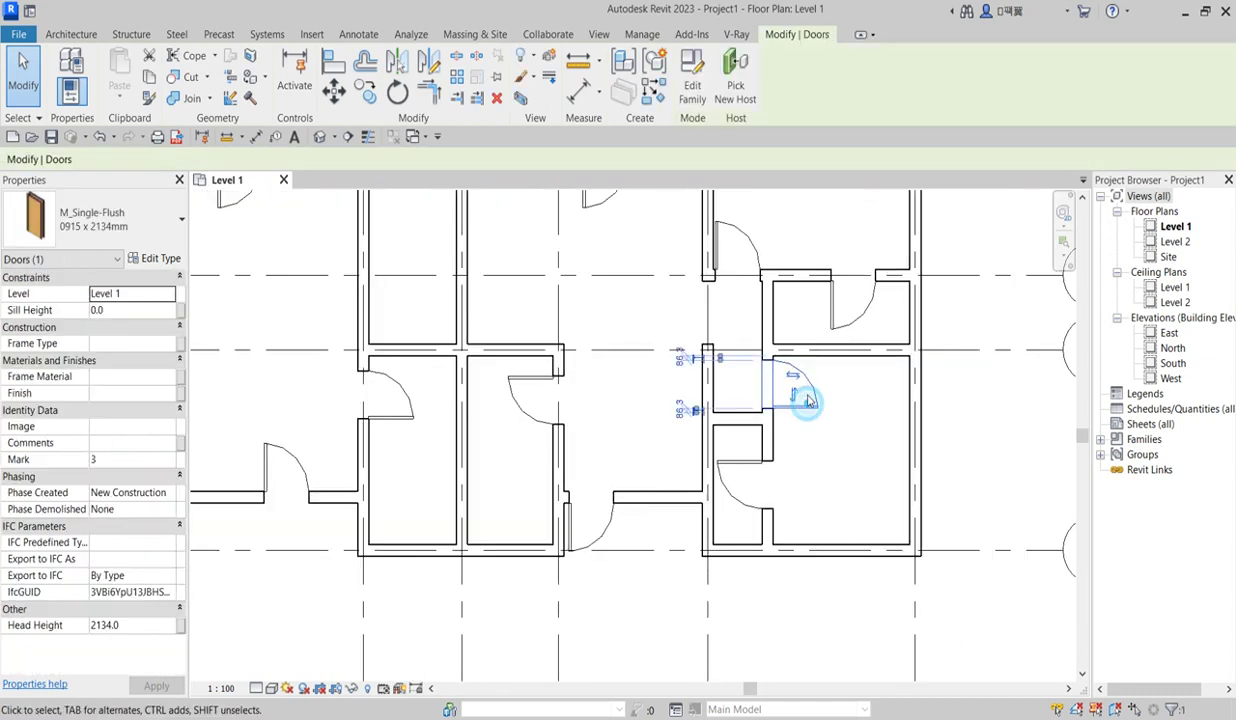
pyautogui.click(796, 396)
pyautogui.click(835, 233)
# Step: Shift the lower-middle door about 300 mm left along its wall
pyautogui.scroll(-4, 830, 400)
pyautogui.scroll(4, 568, 440)
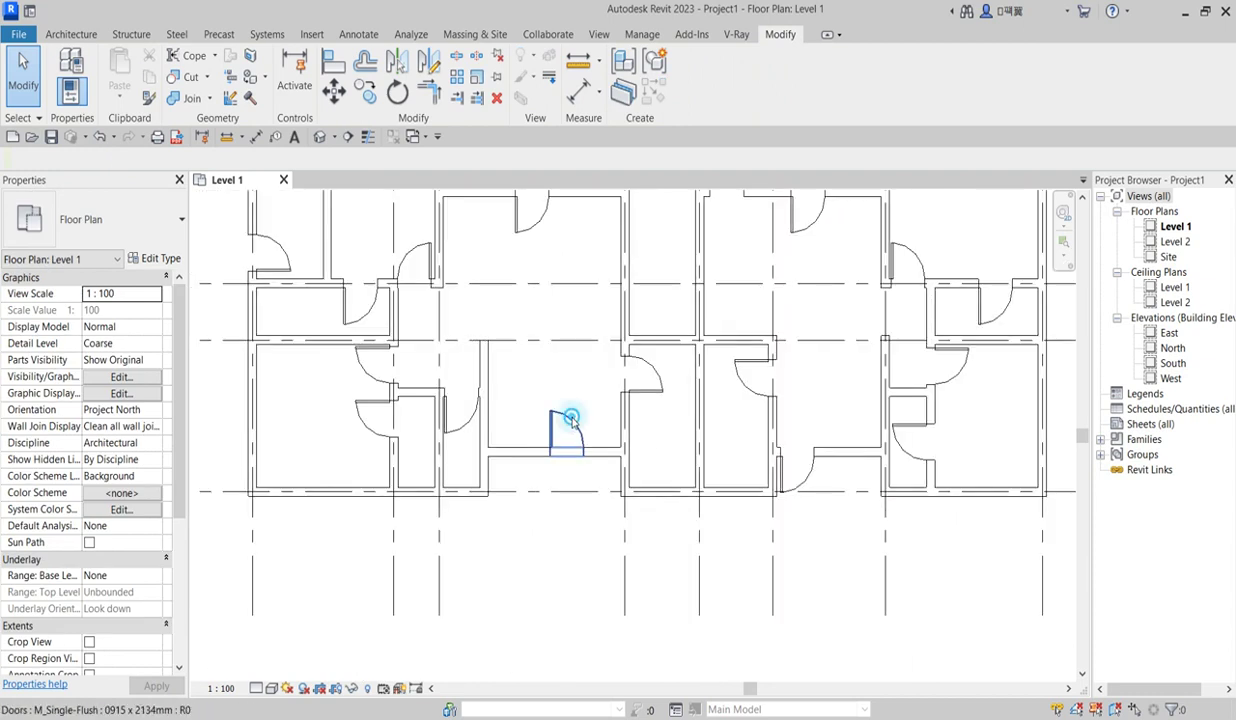
pyautogui.click(570, 418)
pyautogui.moveTo(573, 425); pyautogui.dragTo(562, 430)
pyautogui.click(592, 366)
pyautogui.scroll(-3, 582, 425)
pyautogui.scroll(5, 580, 365)
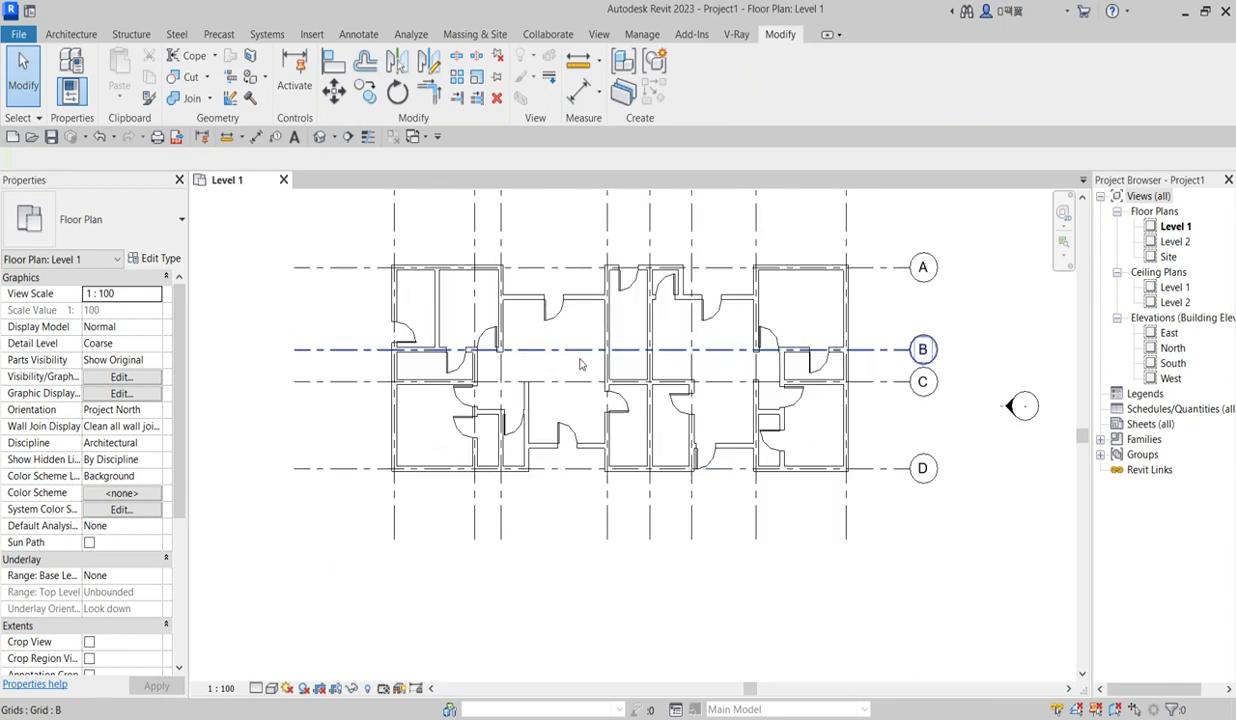
pyautogui.scroll(-3, 538, 347)
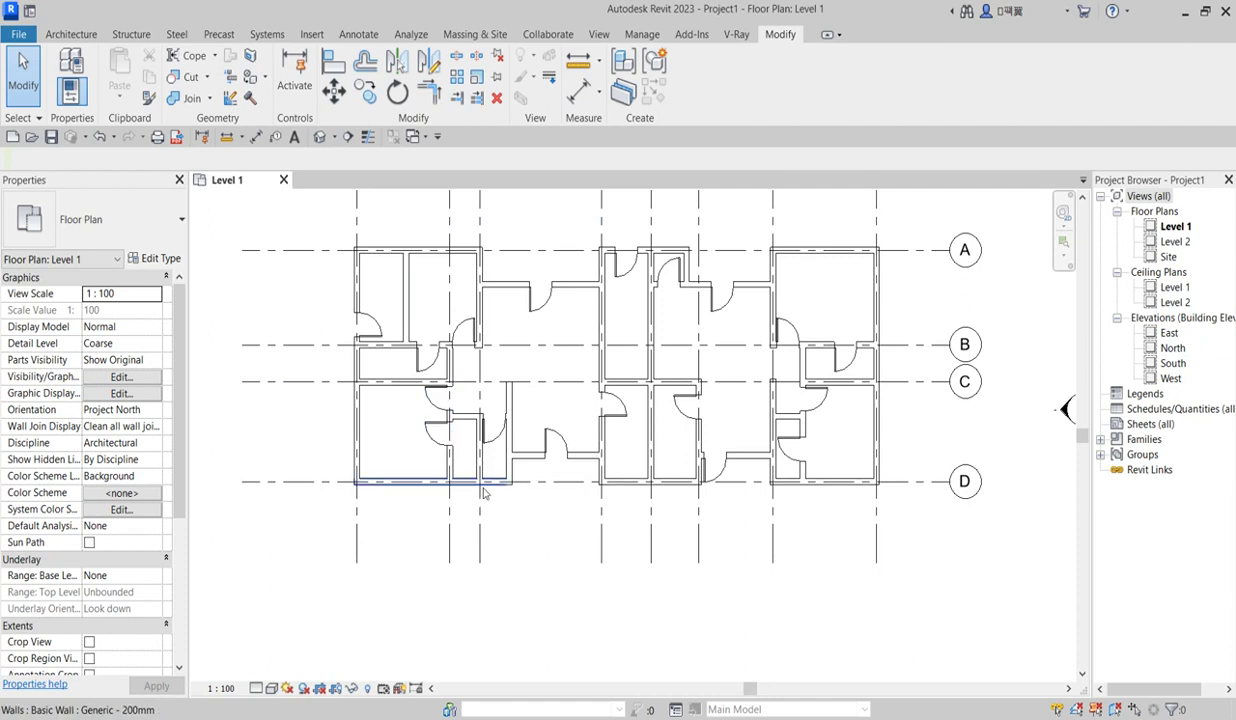
pyautogui.scroll(-2, 573, 548)
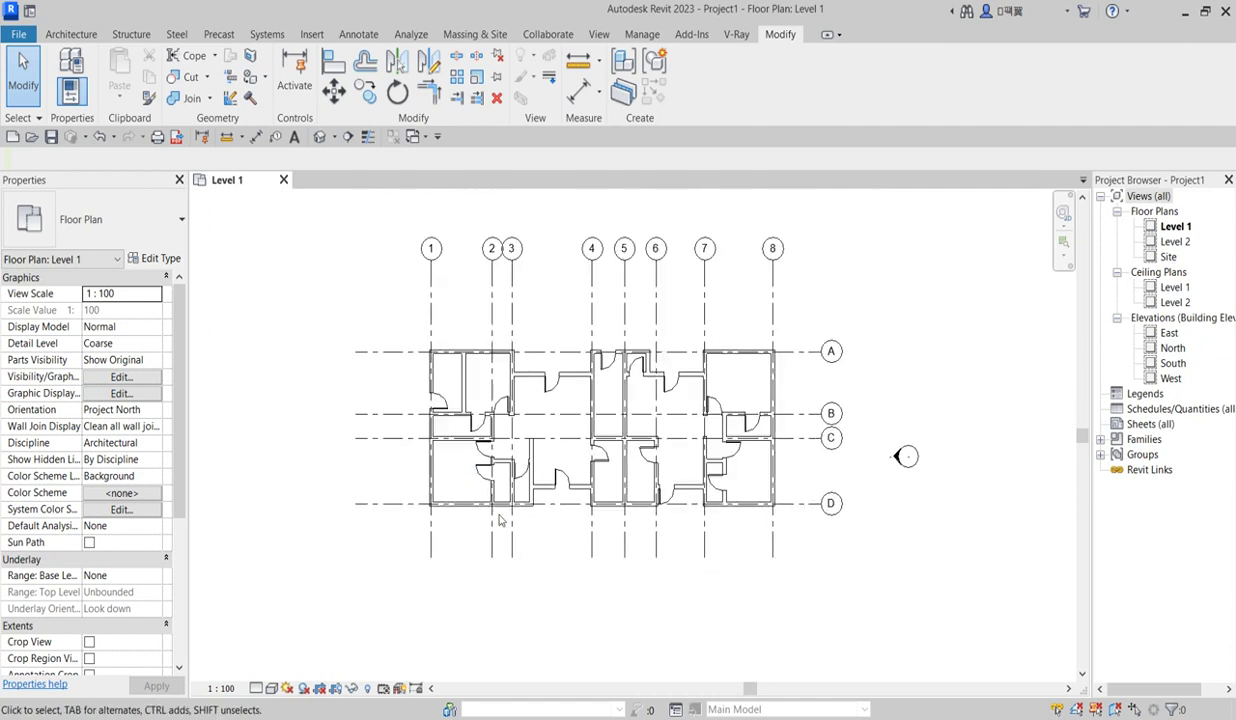
pyautogui.scroll(1, 521, 479)
pyautogui.scroll(1, 521, 479)
pyautogui.scroll(-2, 636, 519)
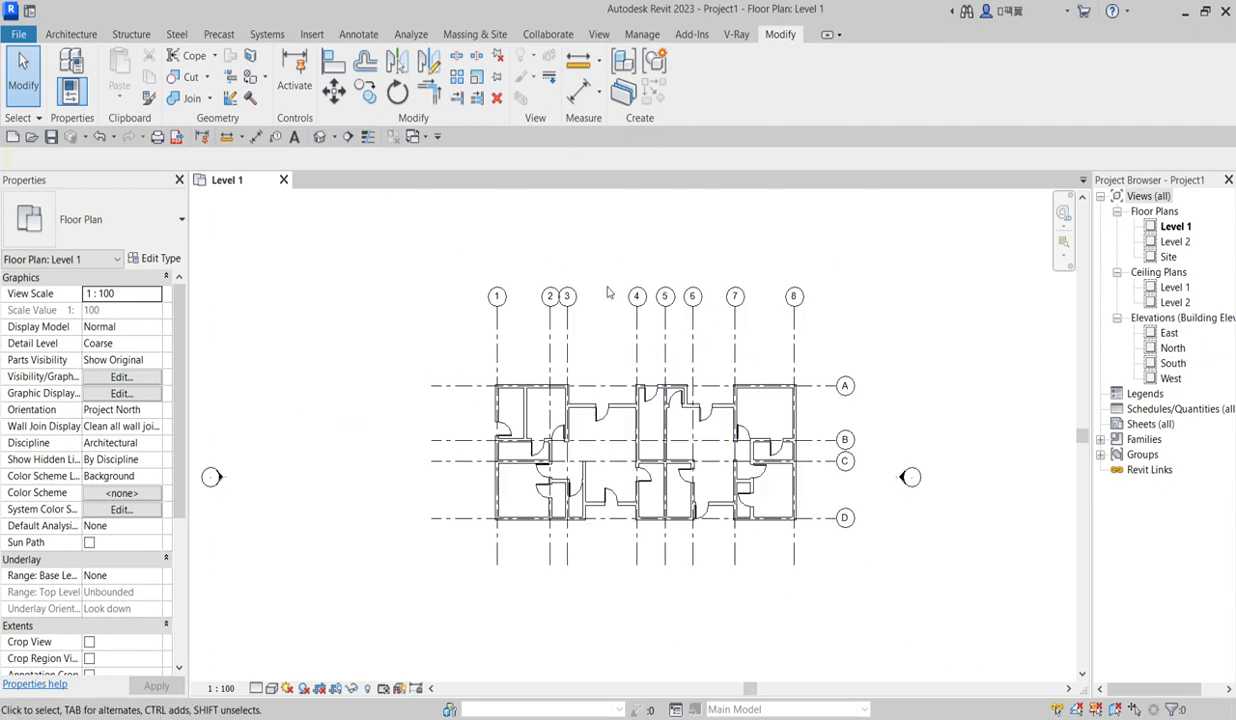
pyautogui.scroll(1, 638, 351)
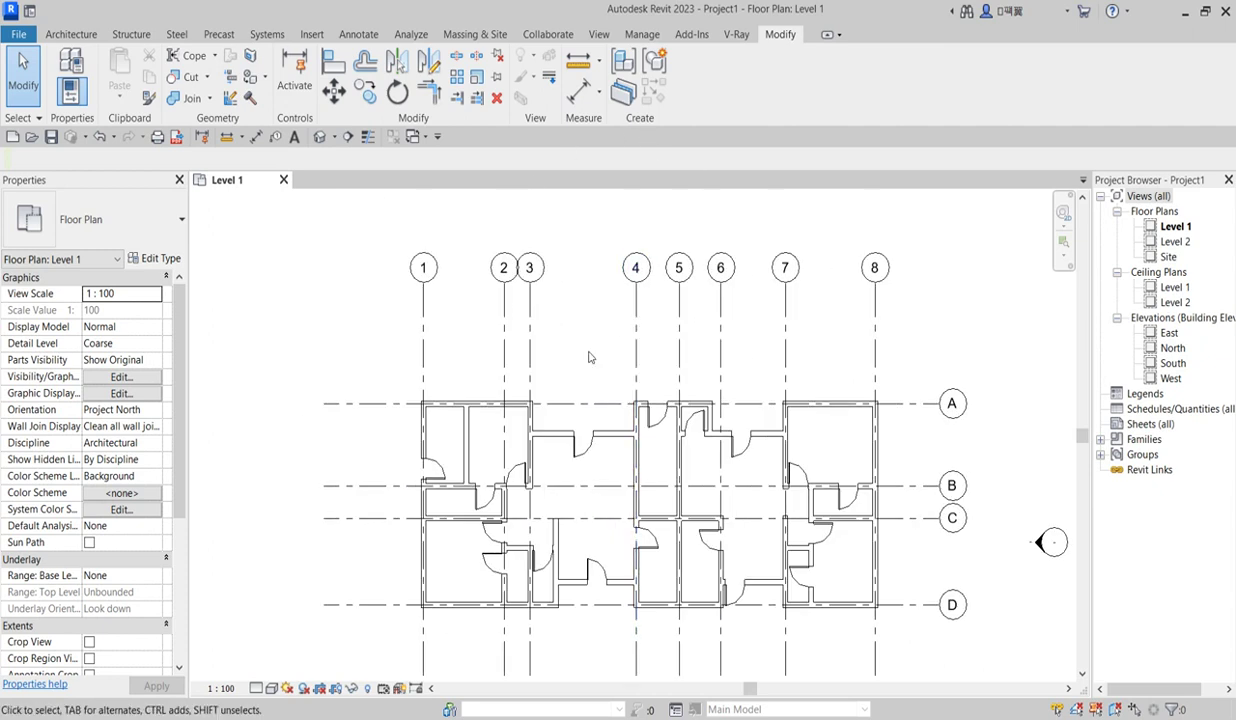
pyautogui.scroll(-1, 578, 357)
pyautogui.scroll(1, 561, 540)
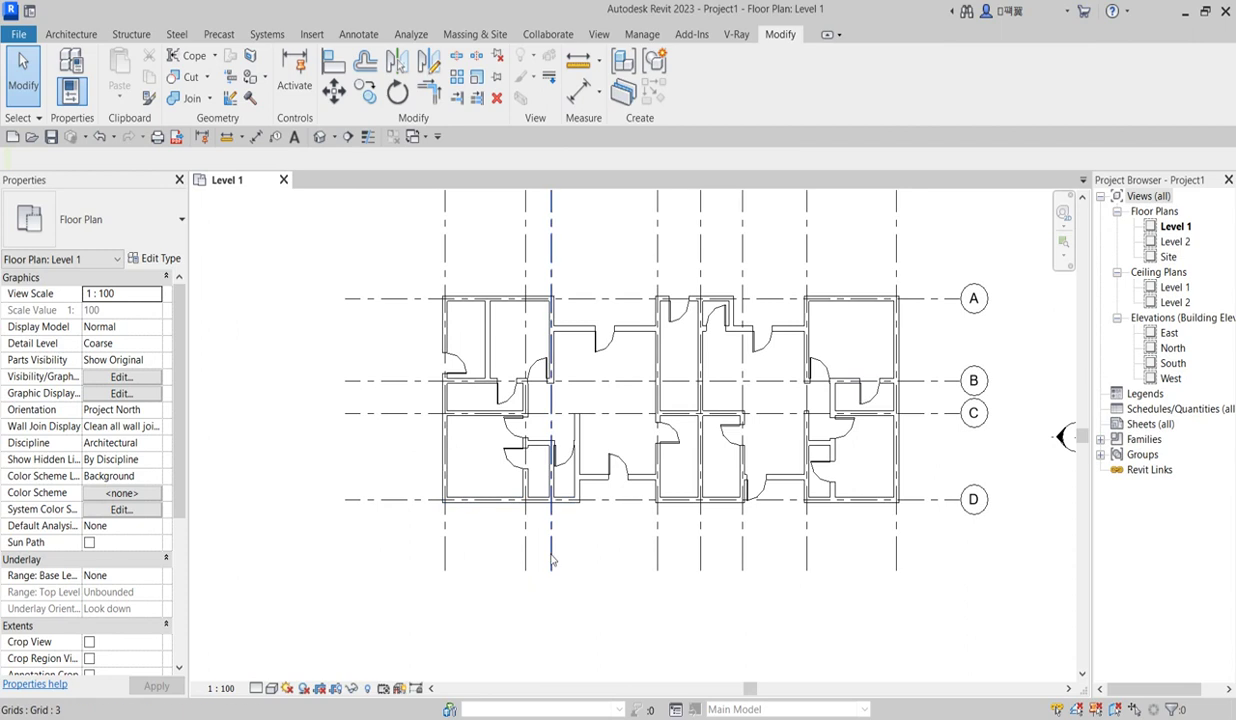